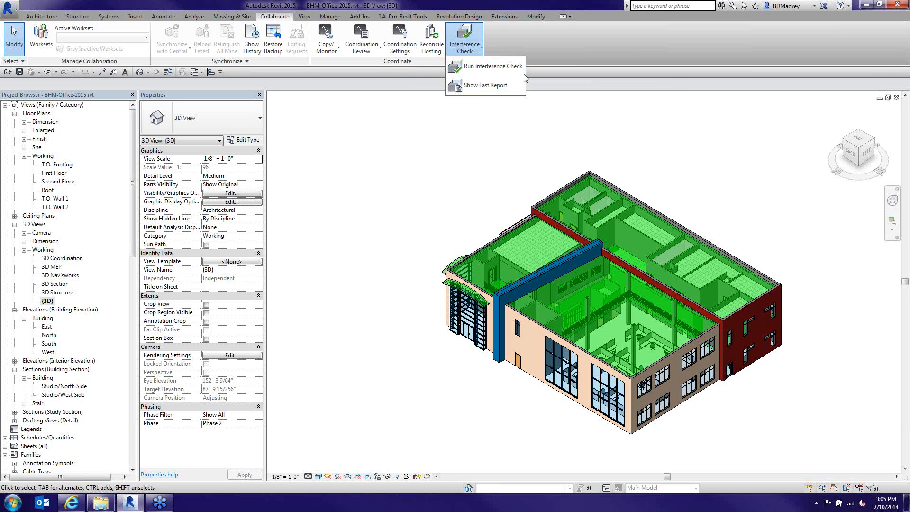
# Start a new interference check, reposition its dialog, and list the first set's source models
pyautogui.click(485, 70)
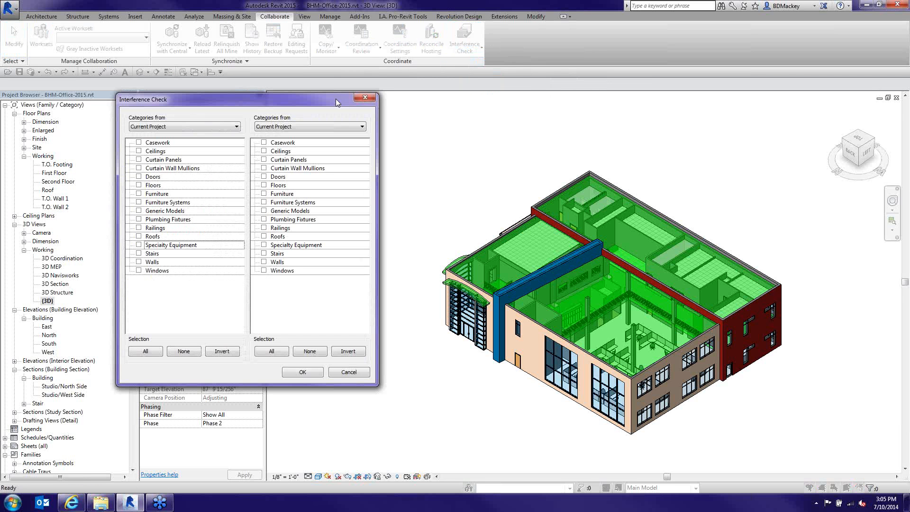
pyautogui.moveTo(335, 99); pyautogui.dragTo(369, 91)
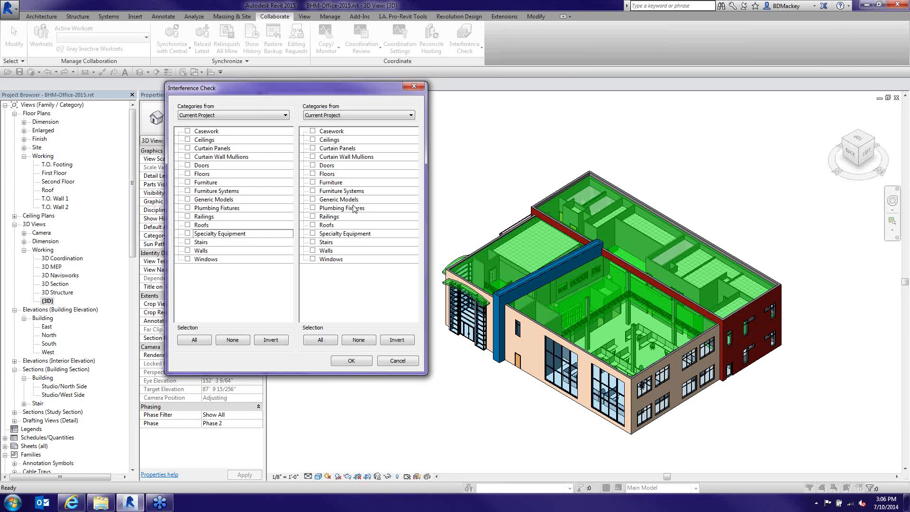
pyautogui.click(287, 116)
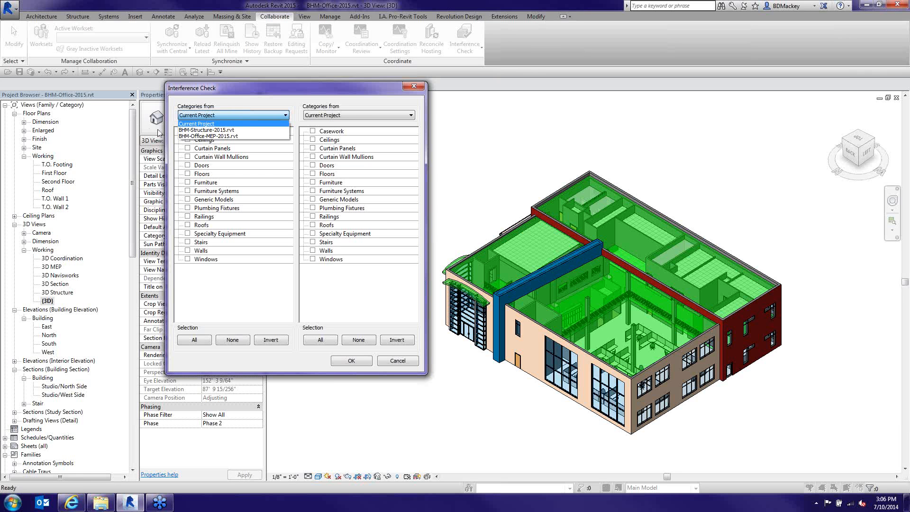
pyautogui.click(346, 117)
pyautogui.click(346, 116)
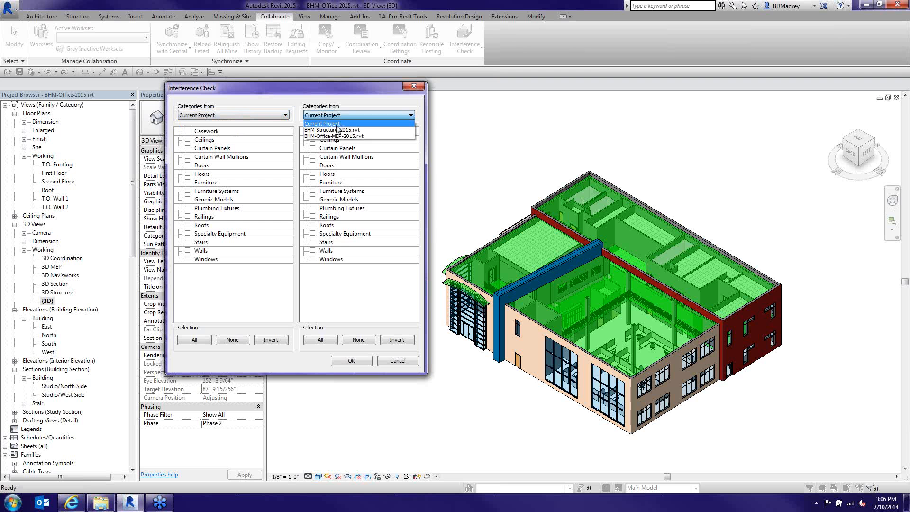
pyautogui.click(334, 130)
pyautogui.click(286, 115)
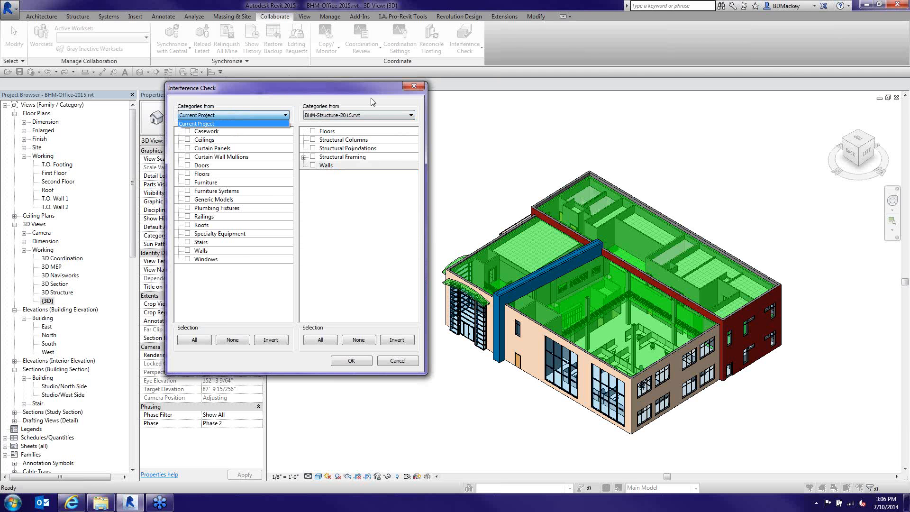
pyautogui.click(229, 123)
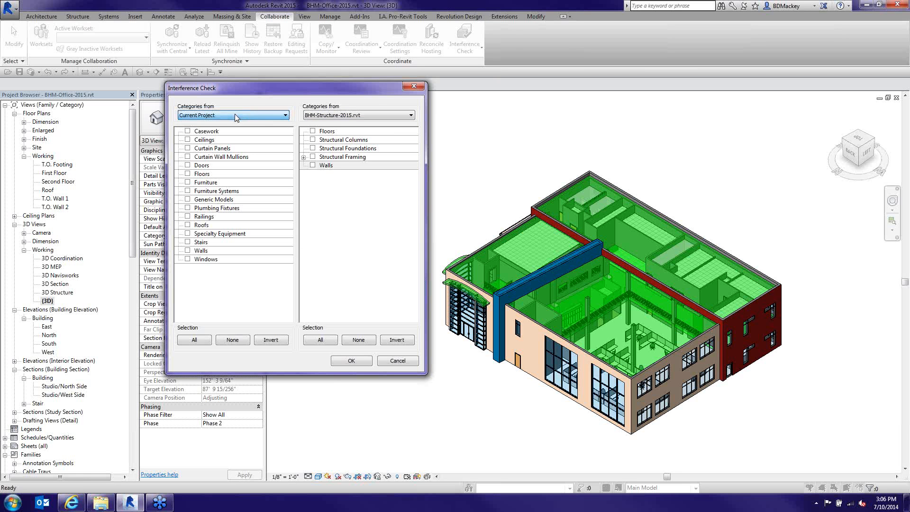
pyautogui.click(322, 115)
pyautogui.click(320, 127)
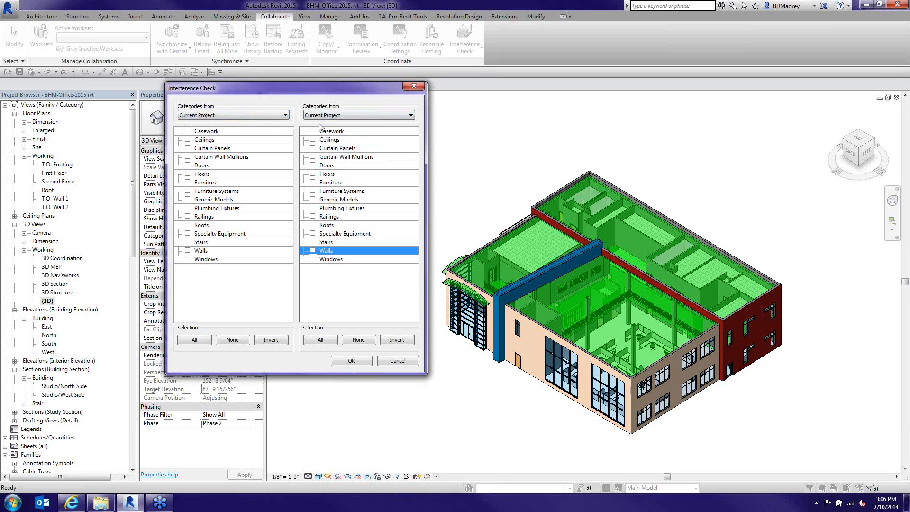
pyautogui.click(286, 116)
pyautogui.click(220, 136)
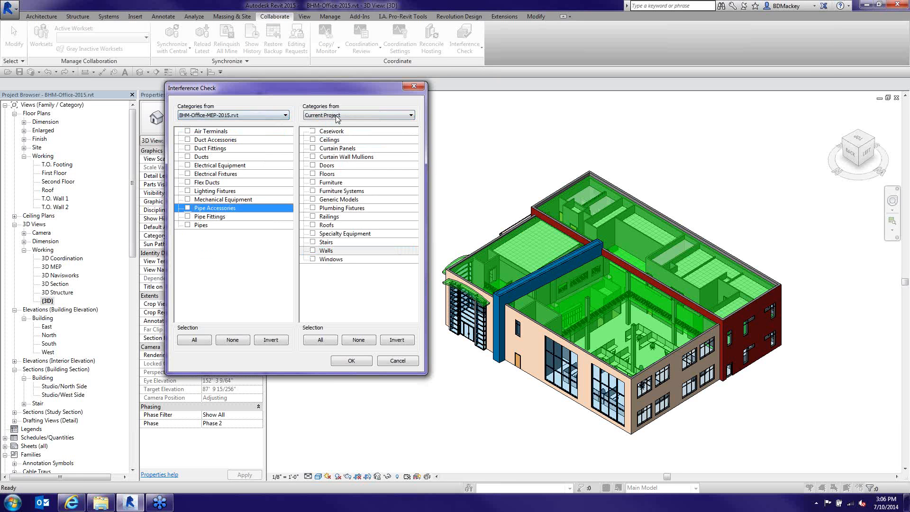
pyautogui.click(337, 115)
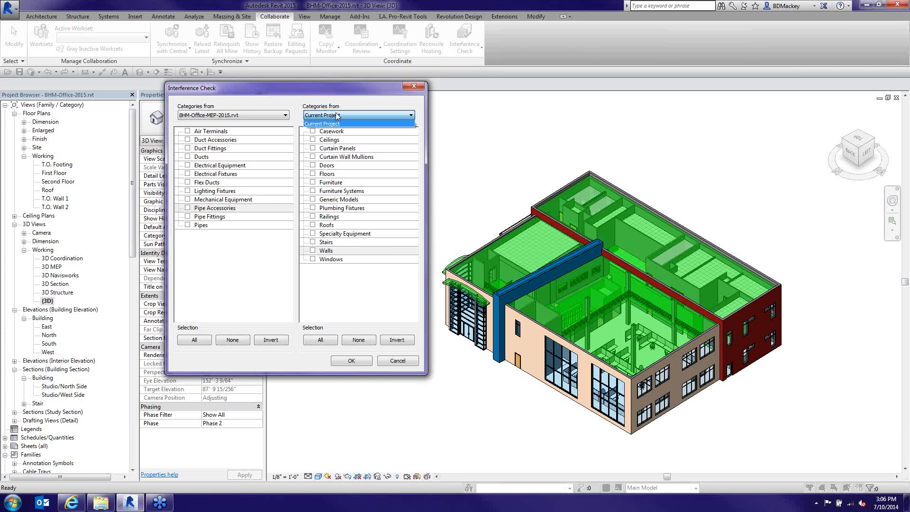
pyautogui.click(337, 116)
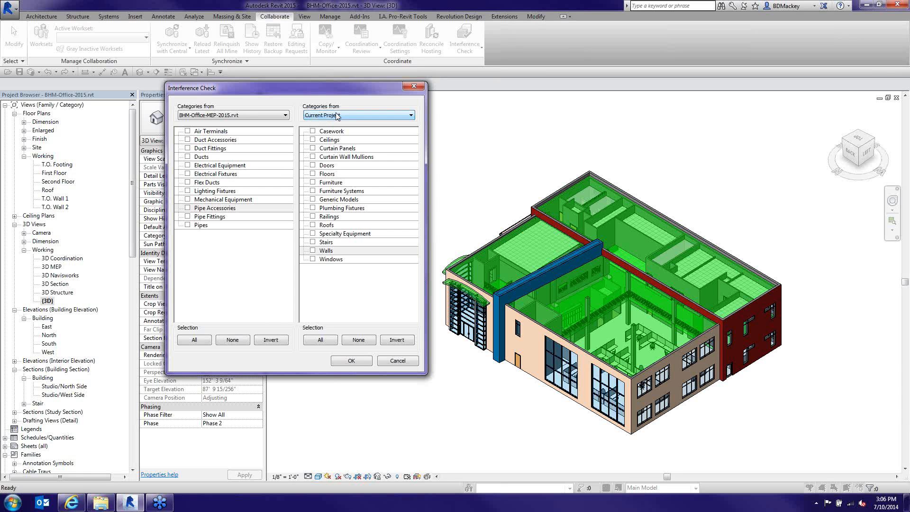
pyautogui.click(284, 115)
pyautogui.click(218, 122)
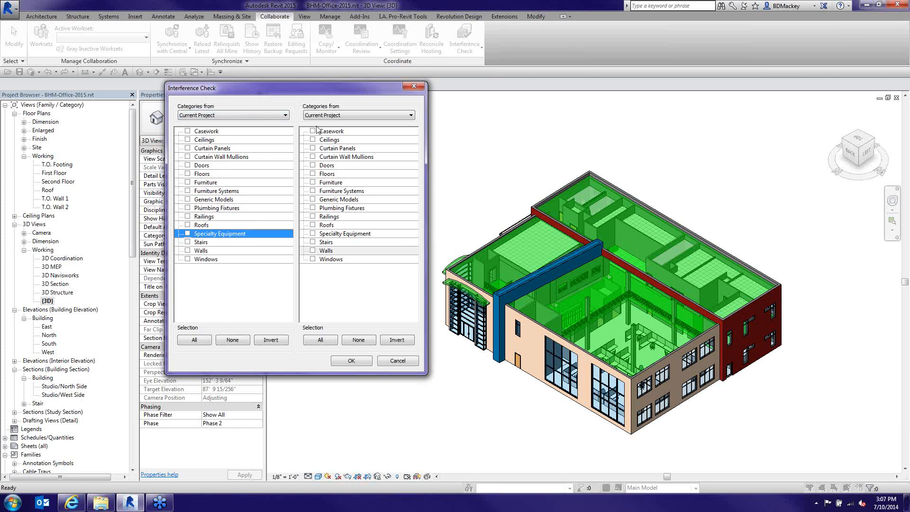
pyautogui.click(385, 365)
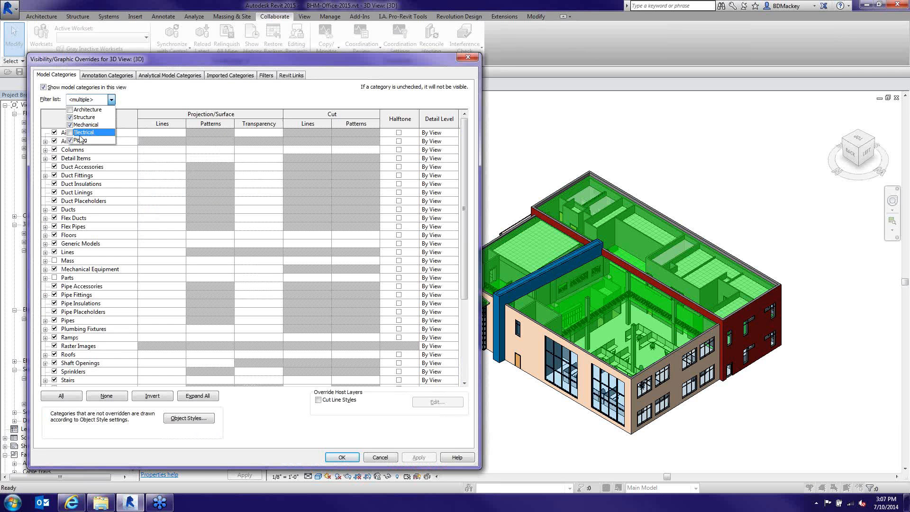
pyautogui.click(80, 133)
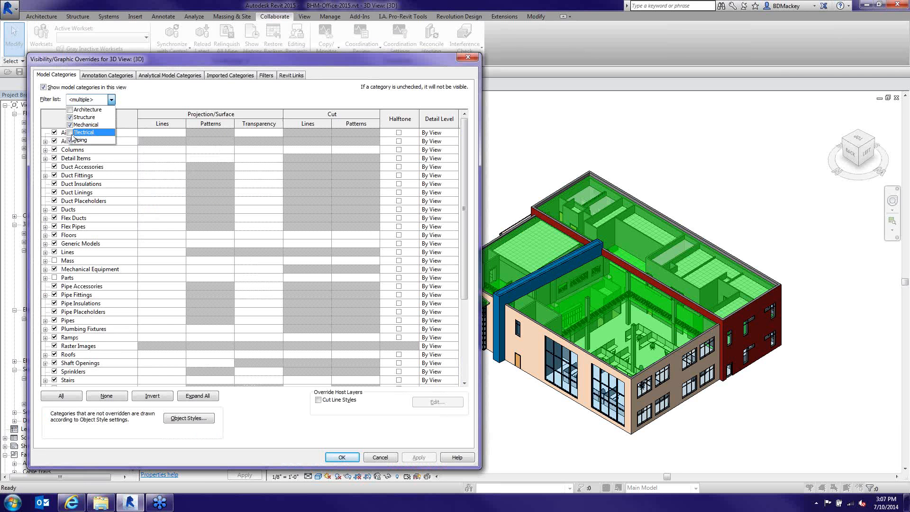
pyautogui.click(70, 110)
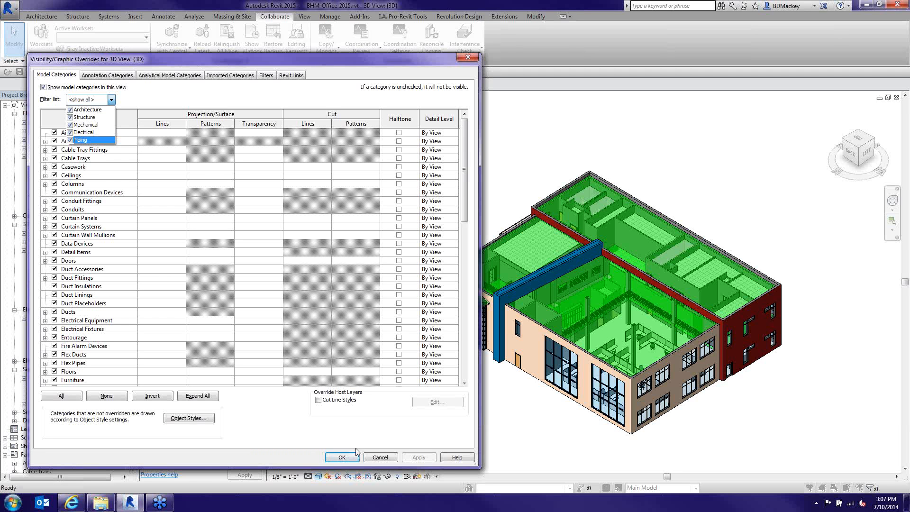
pyautogui.click(345, 459)
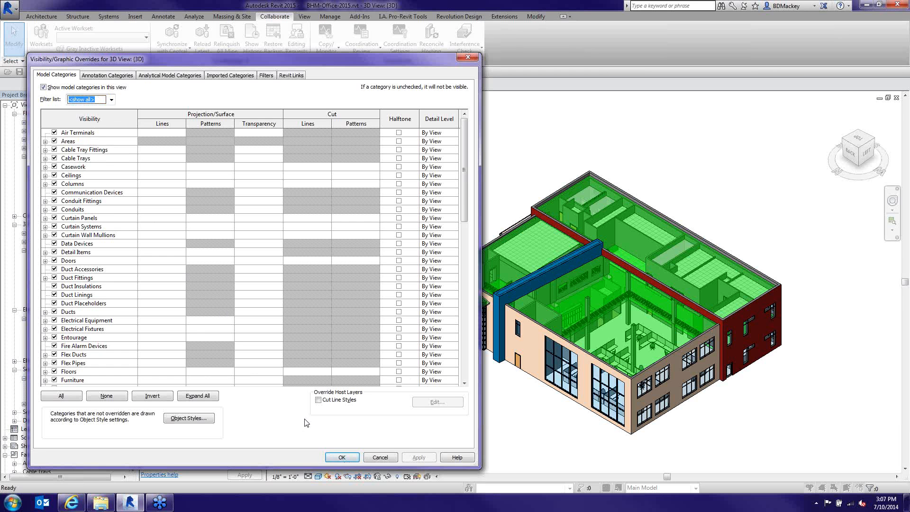
pyautogui.click(345, 457)
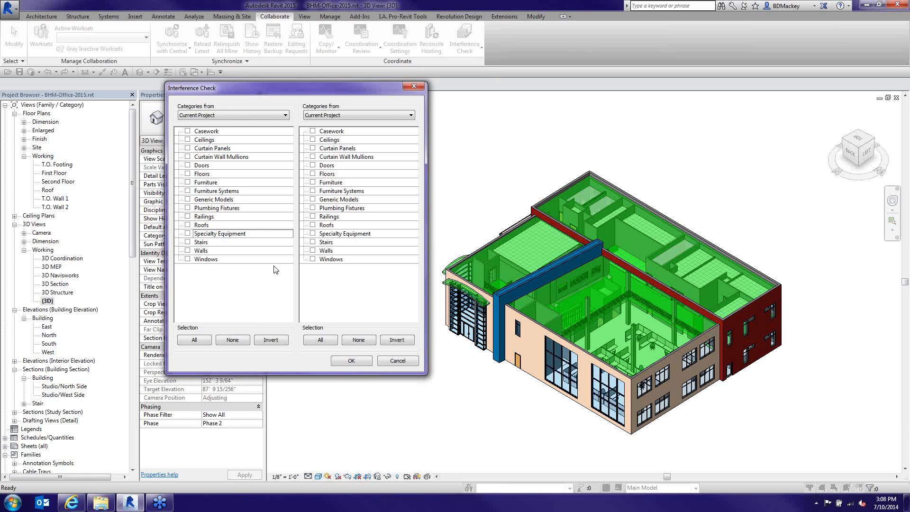
# Set the second source to BHM-Structure-2015.rvt, then change it to BHM-Office-MEP-2015.rvt
pyautogui.click(358, 117)
pyautogui.click(337, 131)
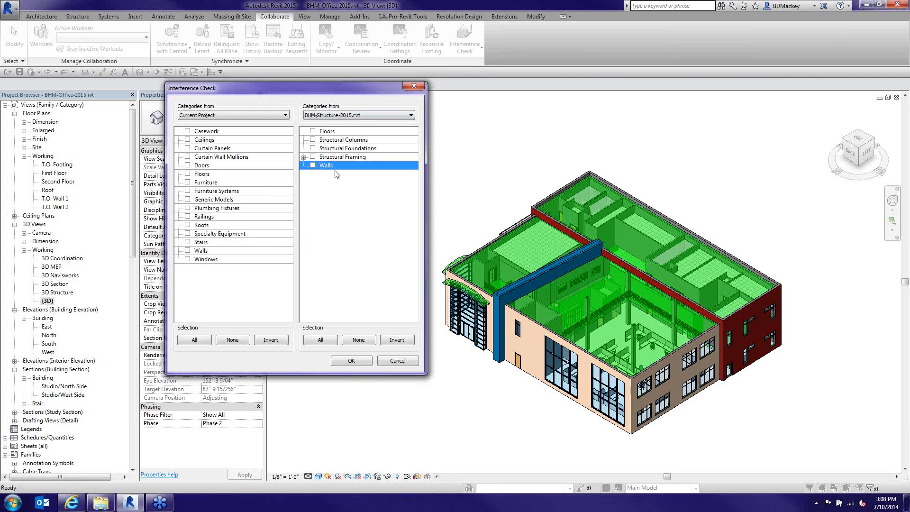
pyautogui.click(355, 115)
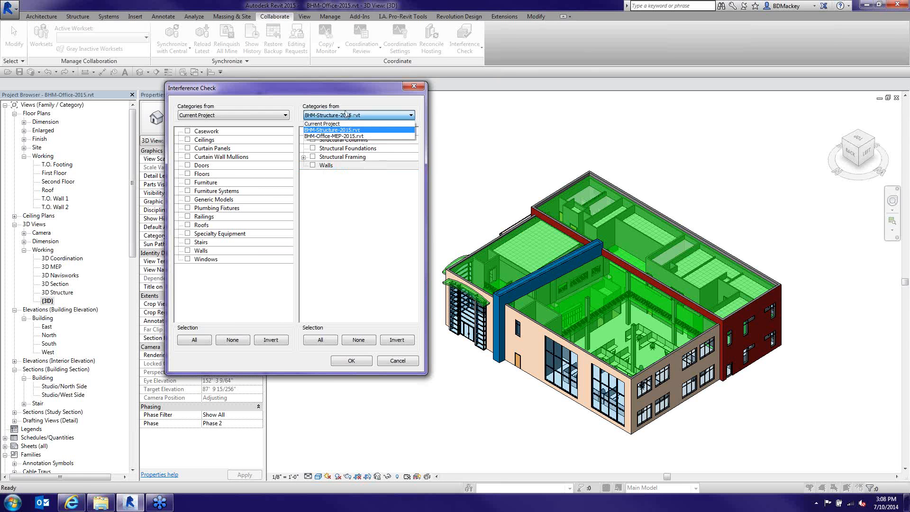
pyautogui.click(338, 136)
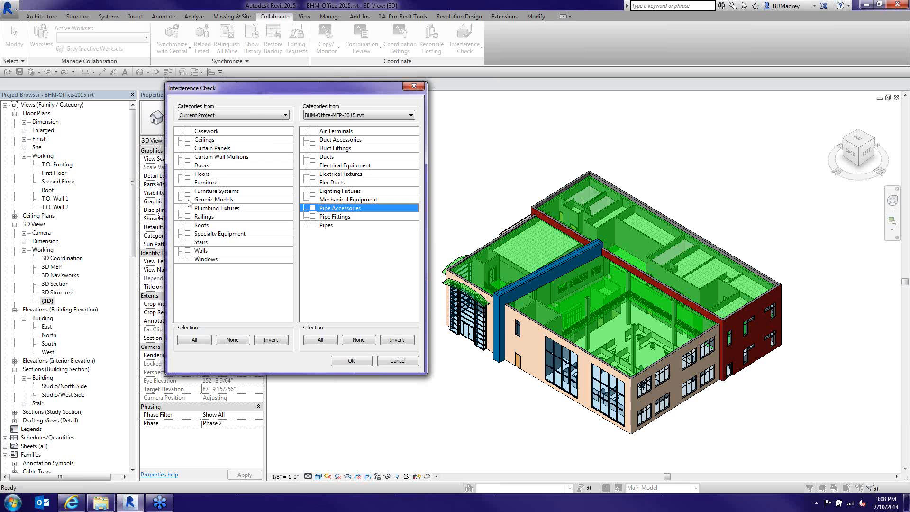
# Check current-project Windows against BHM-Structure-2015.rvt Structural Columns, expand Structural Framing, and run the check
pyautogui.click(187, 259)
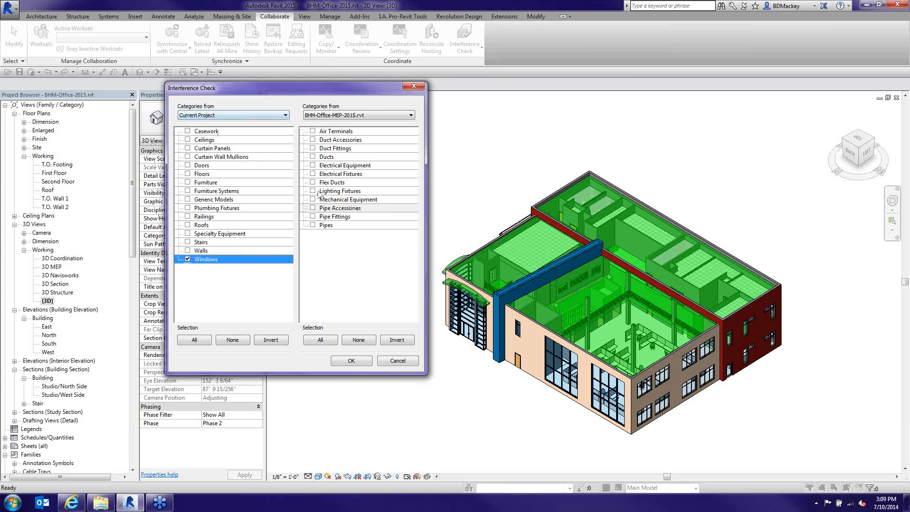
pyautogui.click(330, 115)
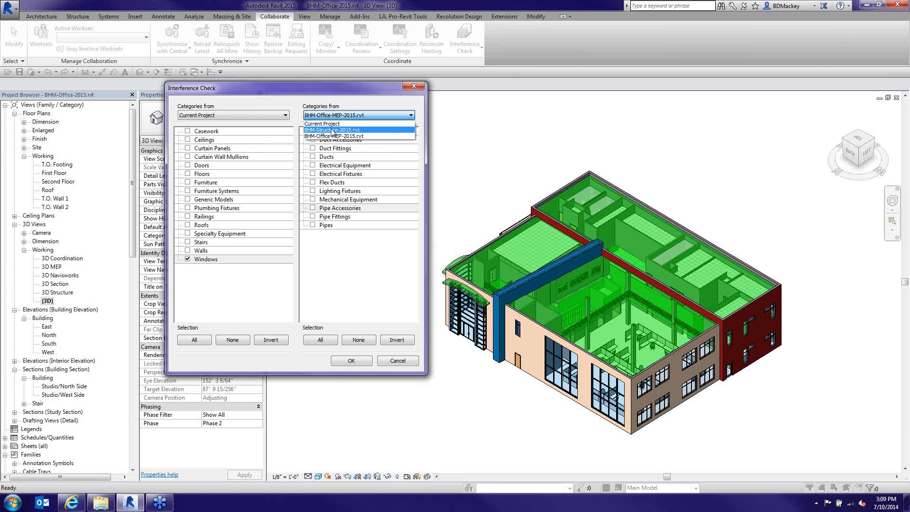
pyautogui.click(332, 130)
pyautogui.click(312, 140)
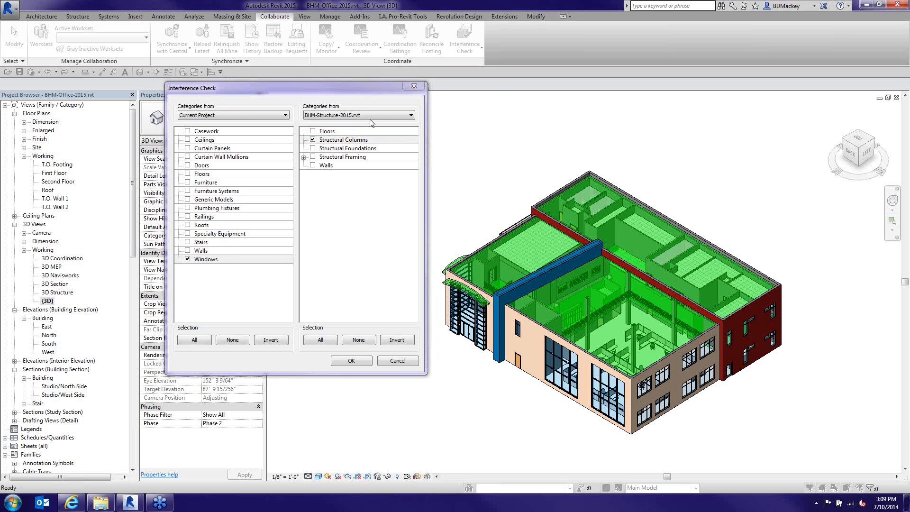
pyautogui.click(368, 89)
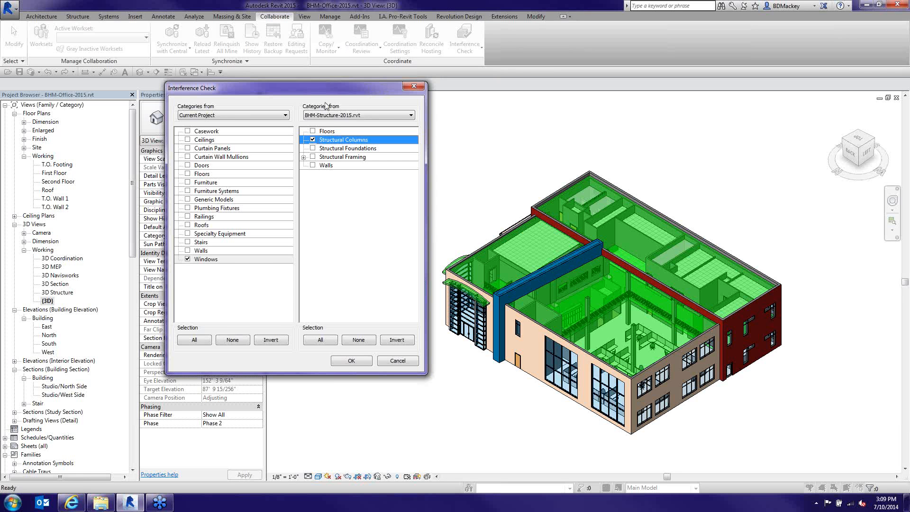
pyautogui.click(303, 157)
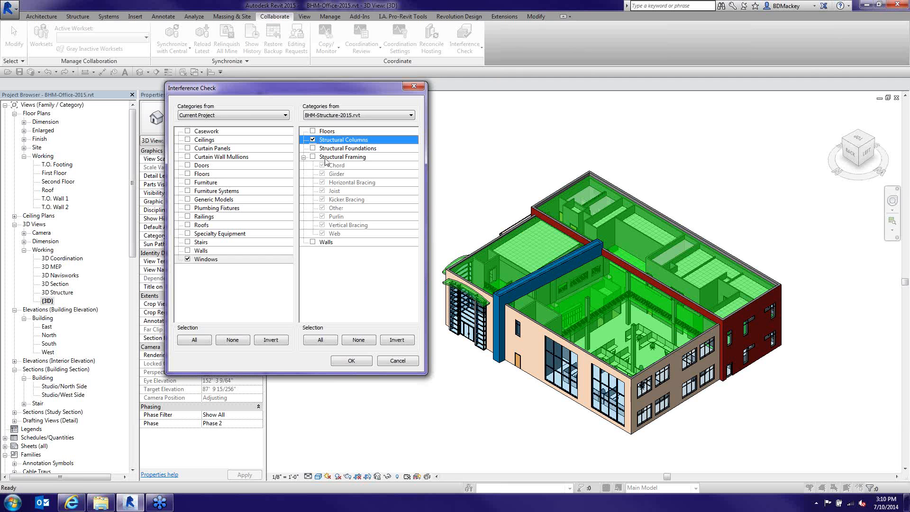
pyautogui.click(354, 361)
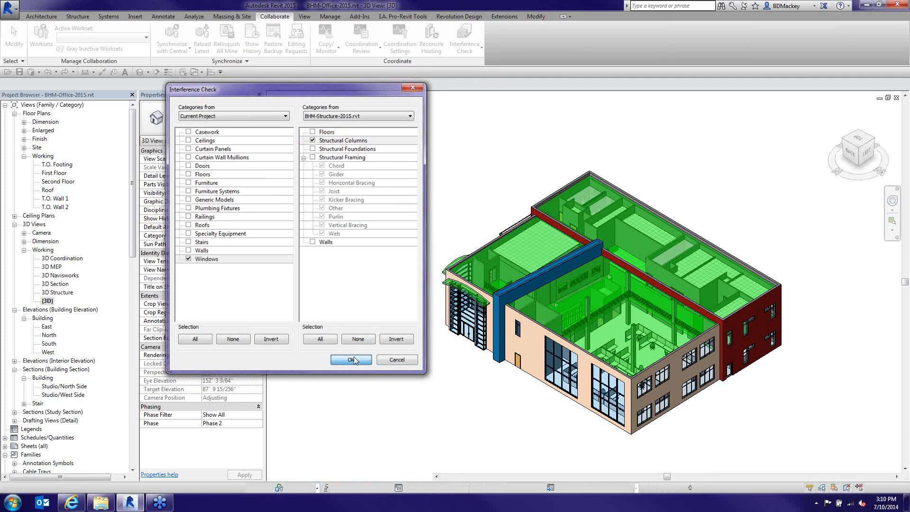
# Move the Interference Report and group its entries by Category 2 first
pyautogui.moveTo(325, 126); pyautogui.dragTo(321, 126)
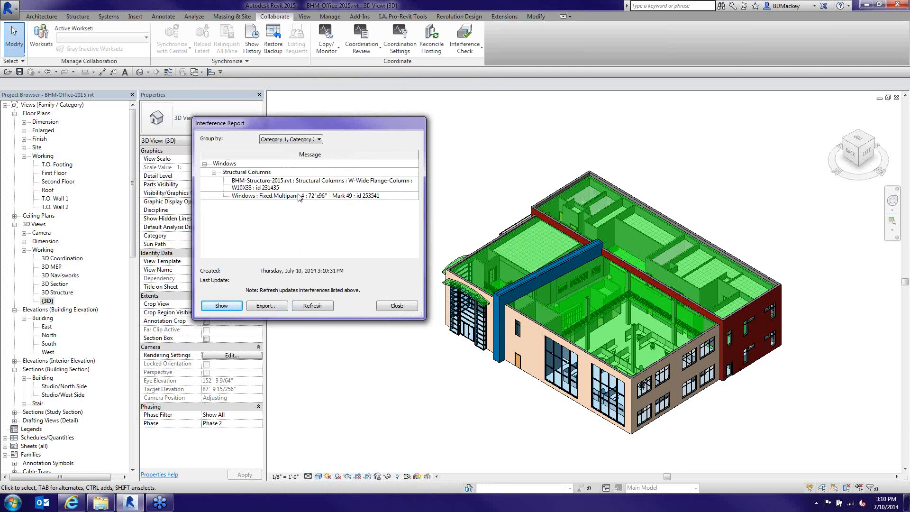
pyautogui.click(320, 139)
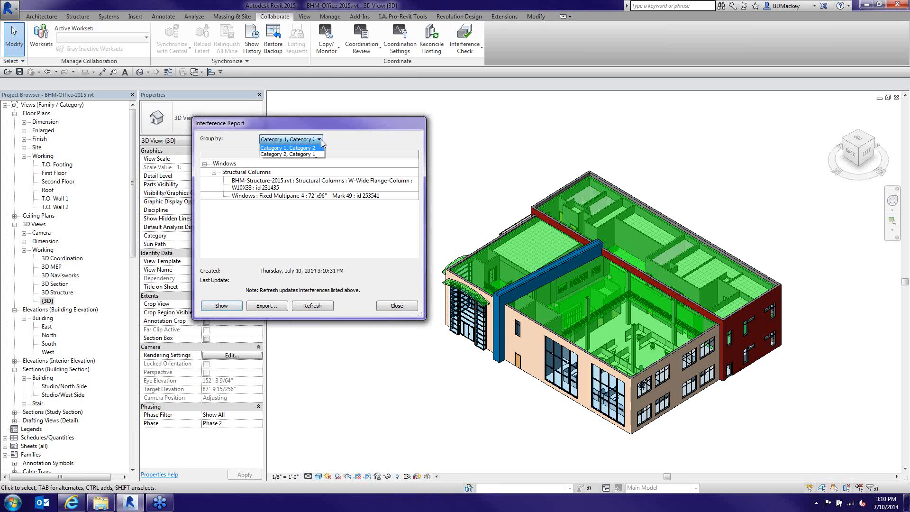
pyautogui.click(299, 158)
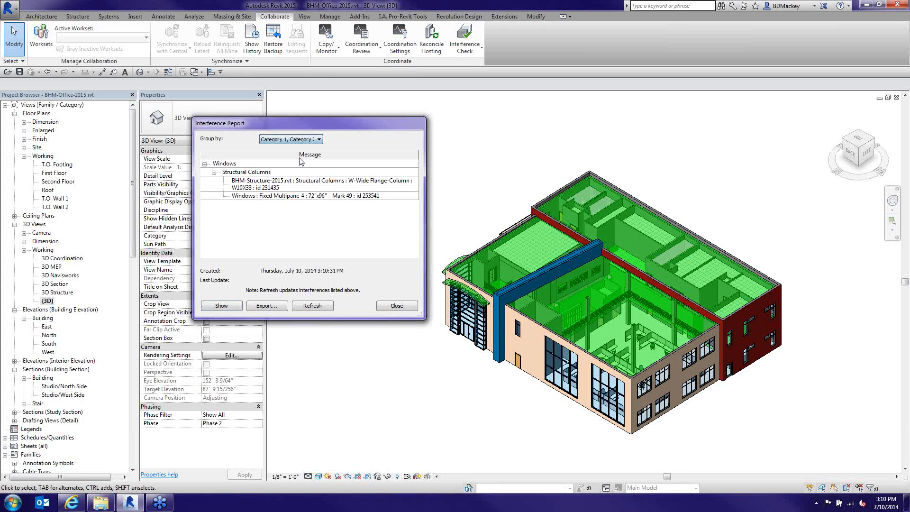
pyautogui.click(319, 140)
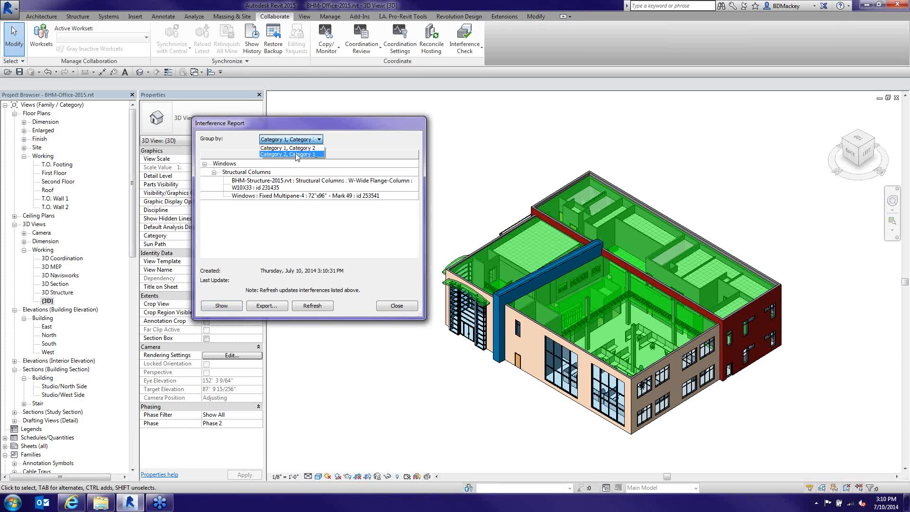
pyautogui.click(293, 153)
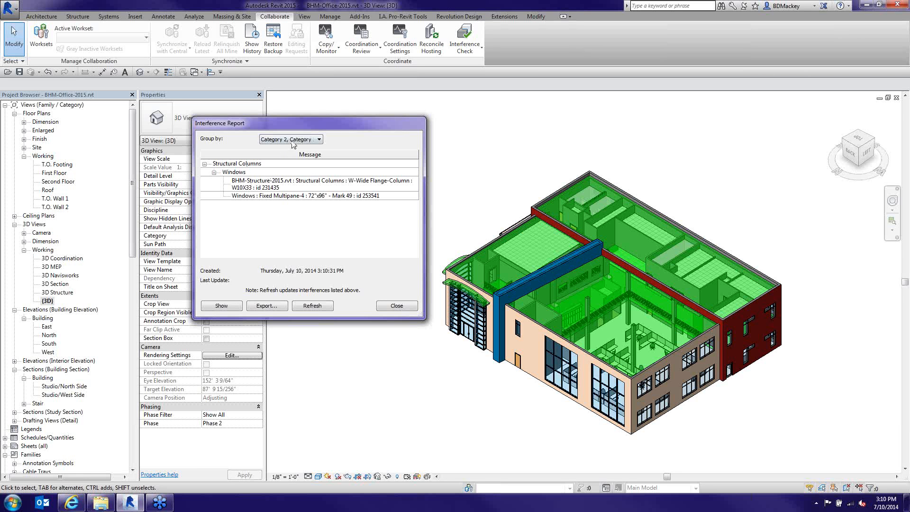
# Regroup the report by Category 1 and show the clashing W10X33 column
pyautogui.click(317, 140)
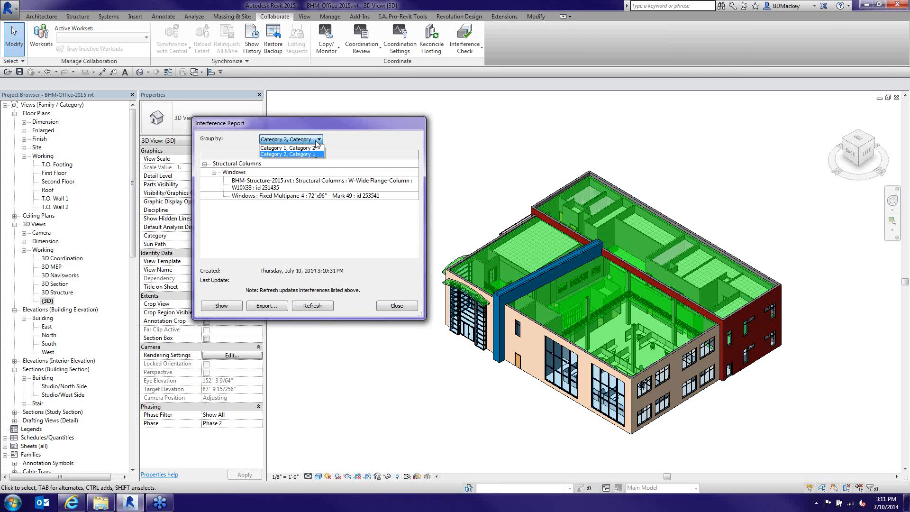
pyautogui.click(276, 149)
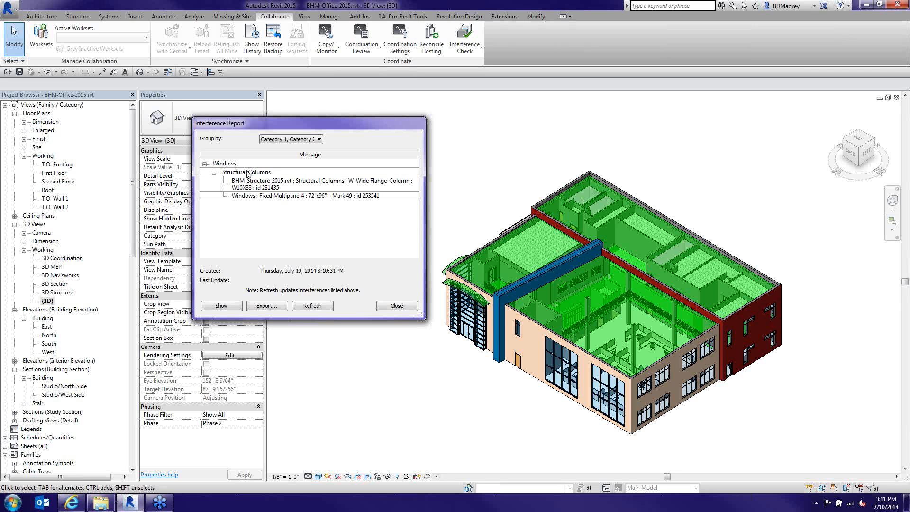
pyautogui.click(264, 185)
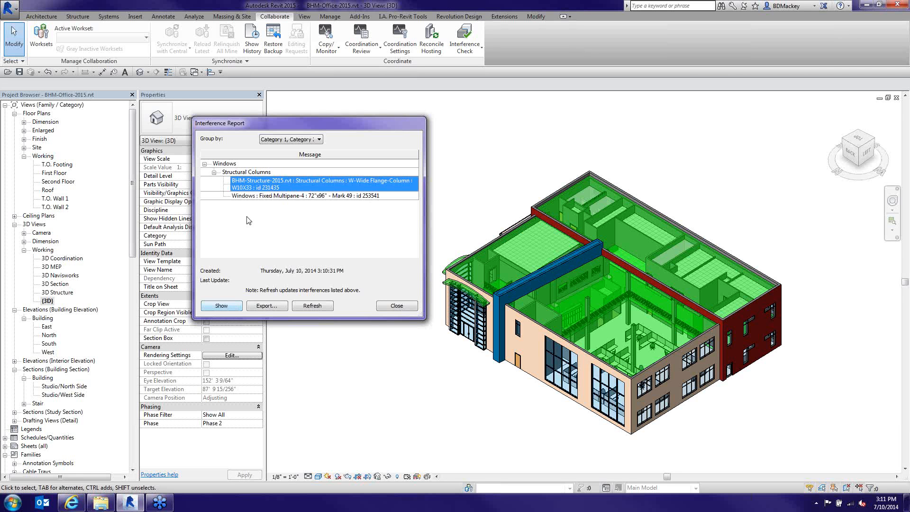
pyautogui.click(230, 305)
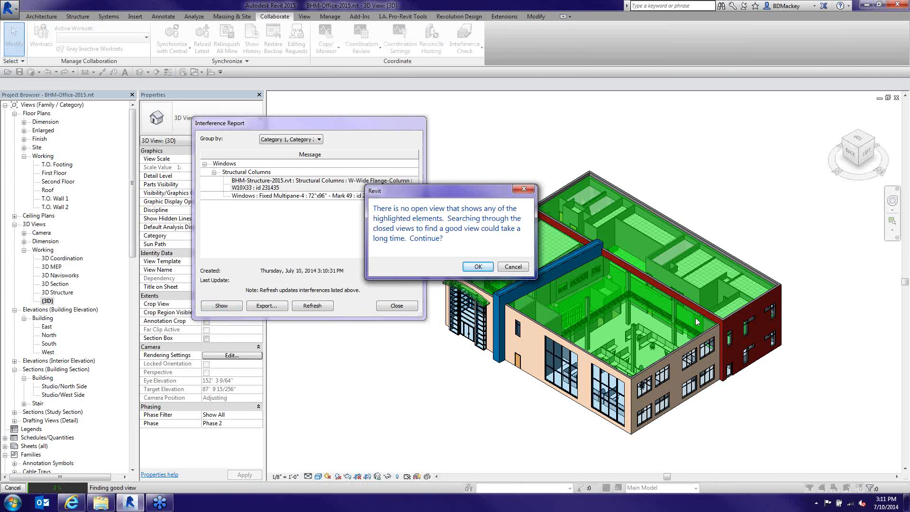
# Let Revit search closed views for the column, opening the First Floor plan
pyautogui.click(479, 267)
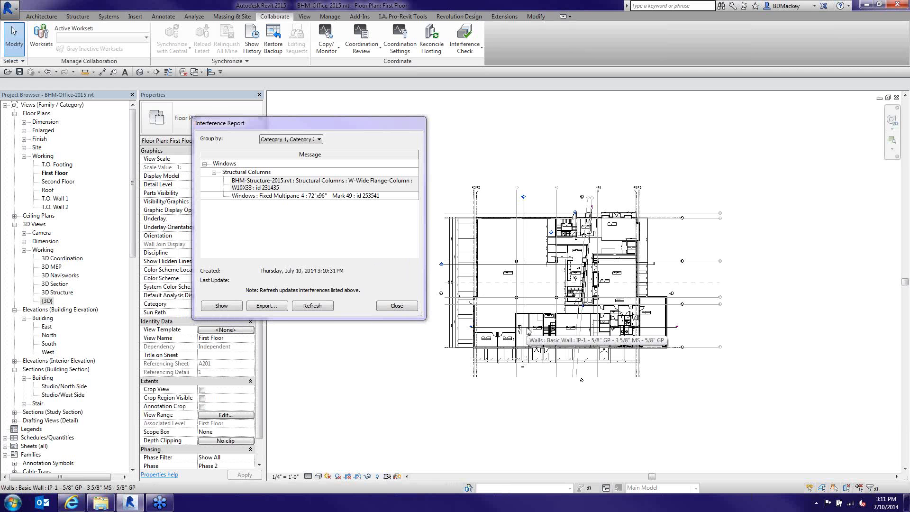
# Close the report and the First Floor plan, then open the 3D Coordination view
pyautogui.click(397, 305)
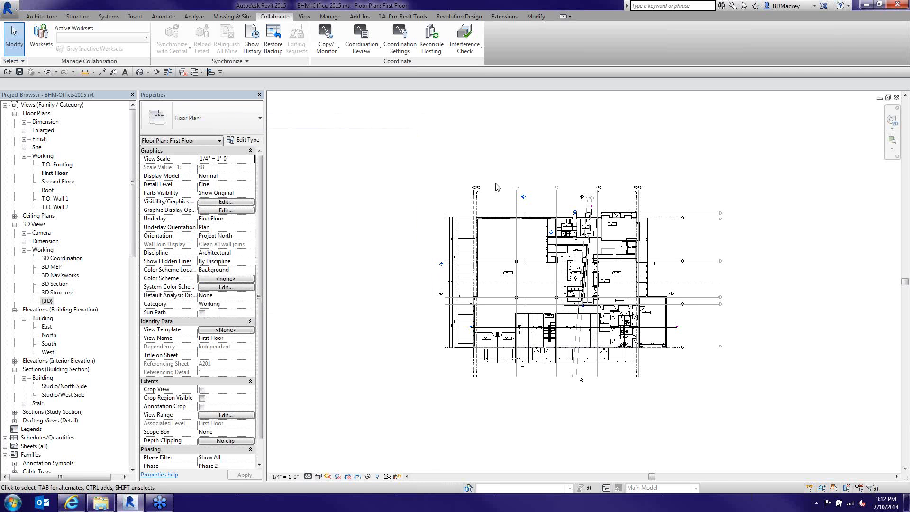
pyautogui.click(896, 98)
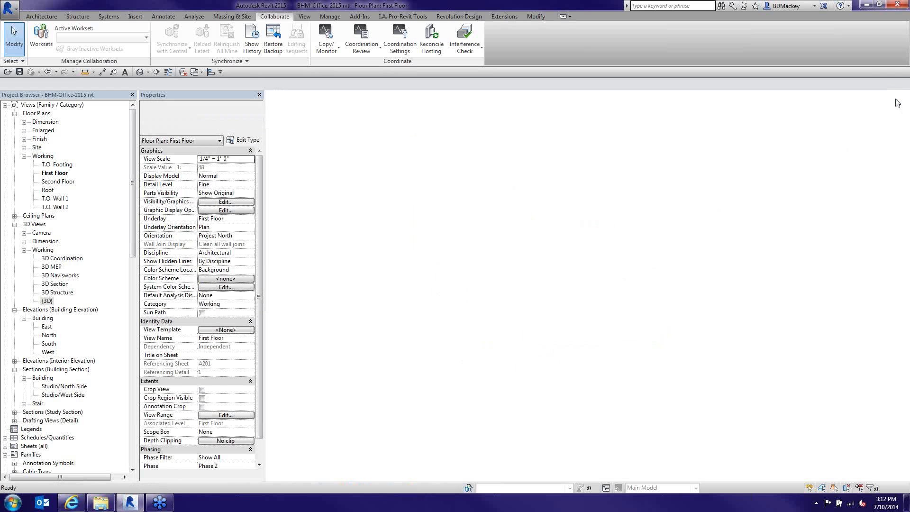
pyautogui.click(64, 258)
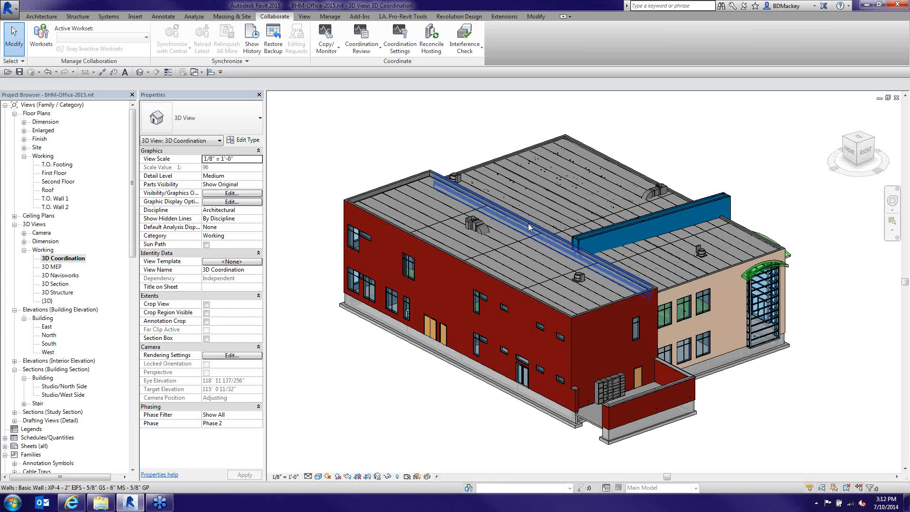
# Reopen and close the last interference report, then bring up Visibility/Graphics with VG
pyautogui.click(464, 42)
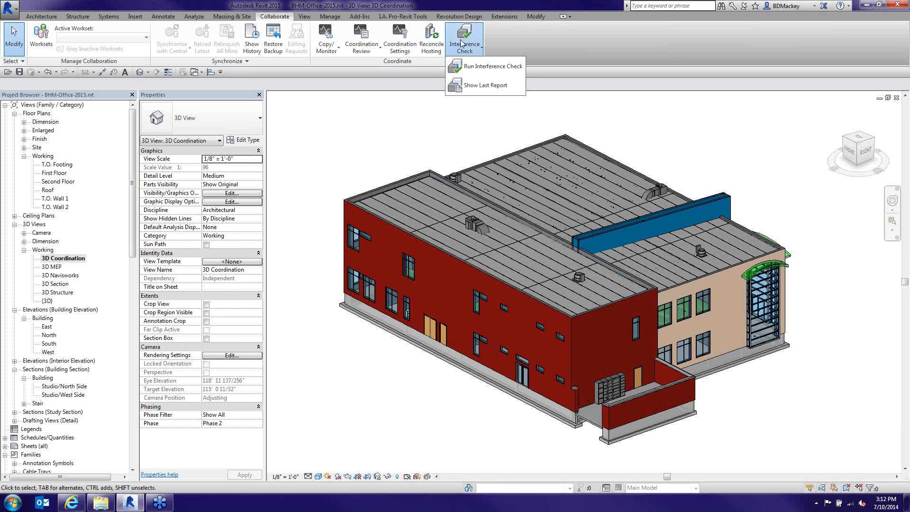
pyautogui.click(467, 87)
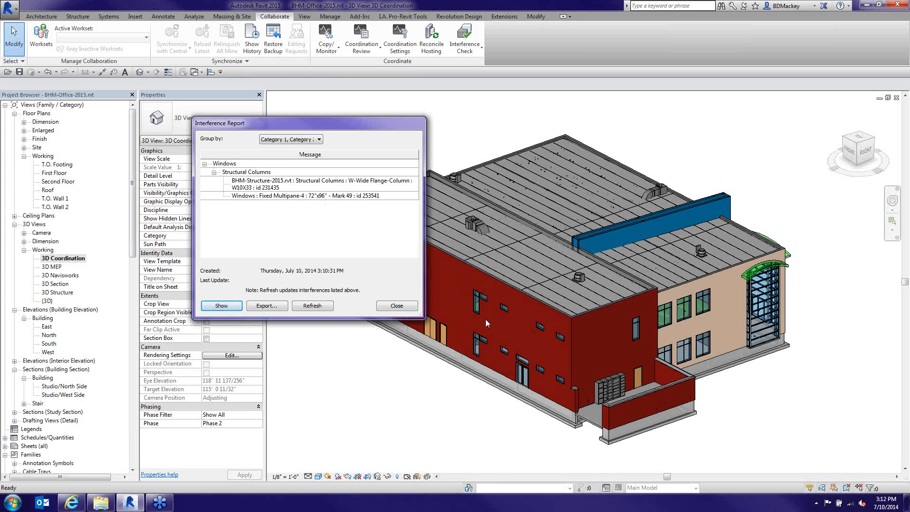
pyautogui.click(407, 307)
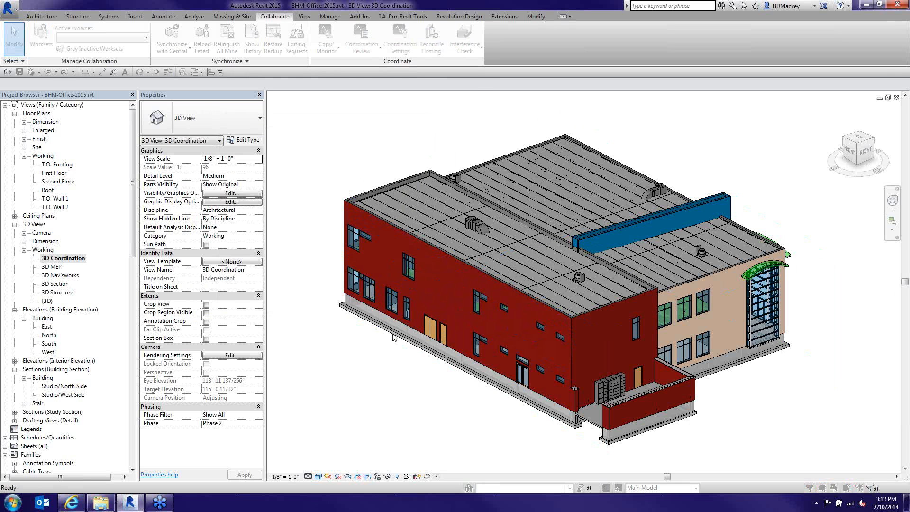
pyautogui.press('v')
pyautogui.press('g')
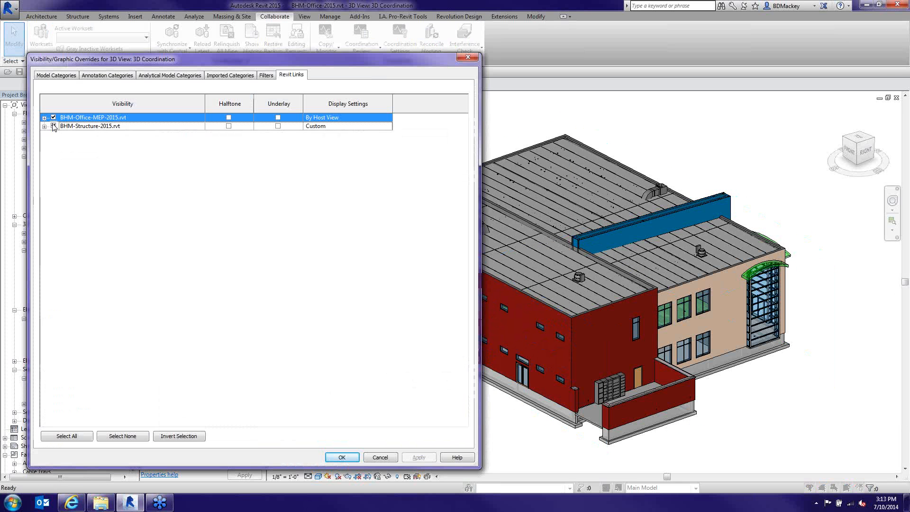
# Confirm hiding the MEP link, reopen the last report, and show the W10X33 column clash
pyautogui.click(340, 460)
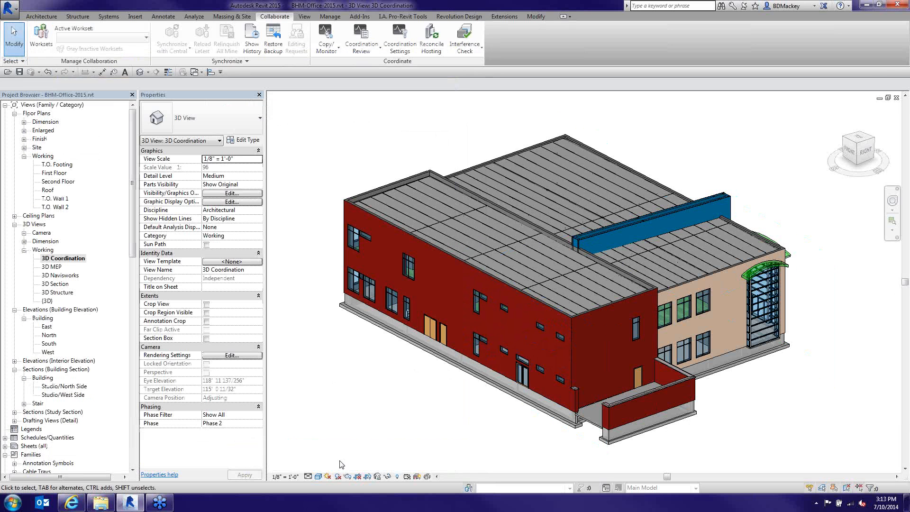
pyautogui.click(464, 38)
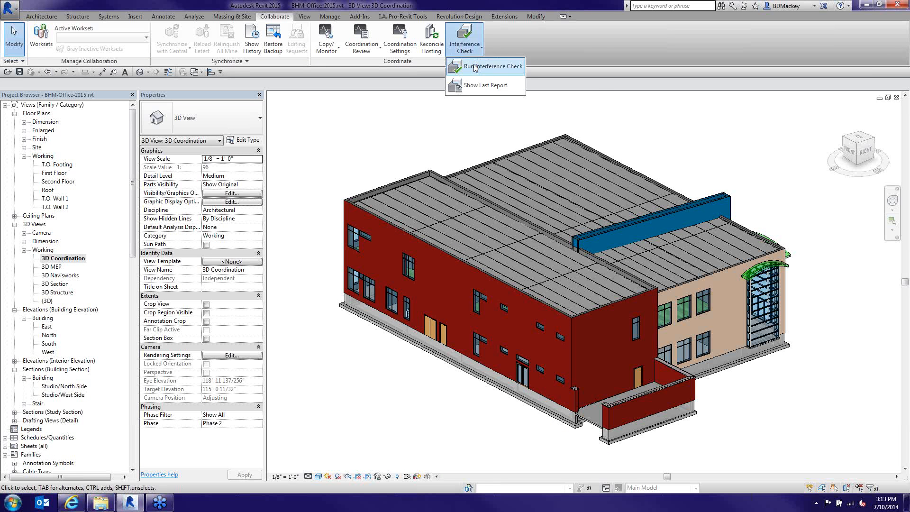
pyautogui.click(475, 93)
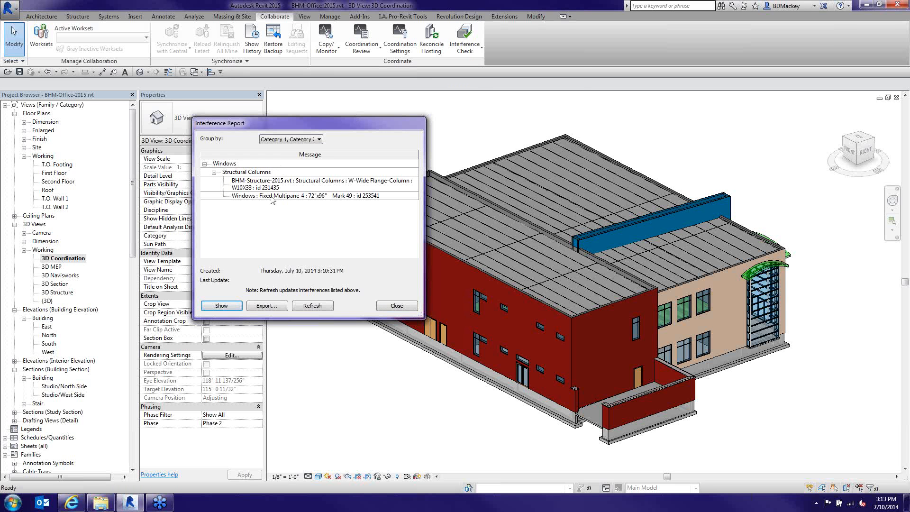
pyautogui.click(260, 173)
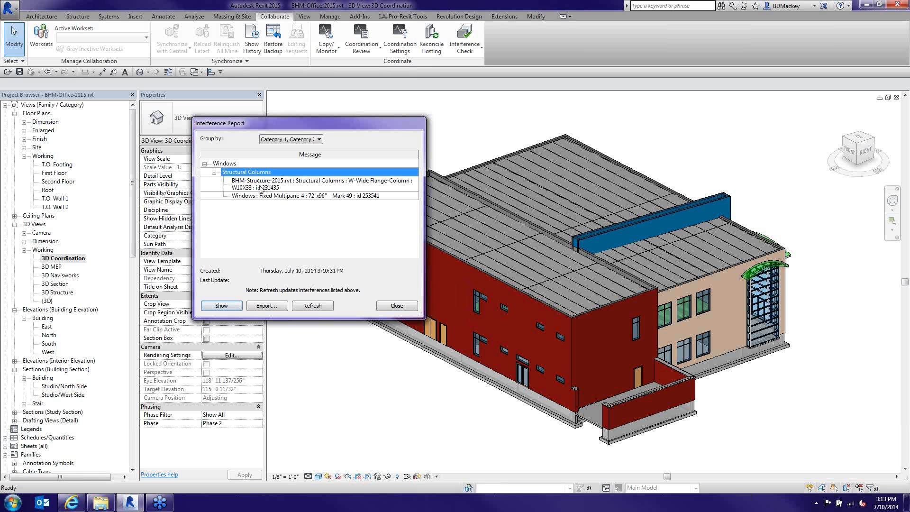
pyautogui.click(262, 189)
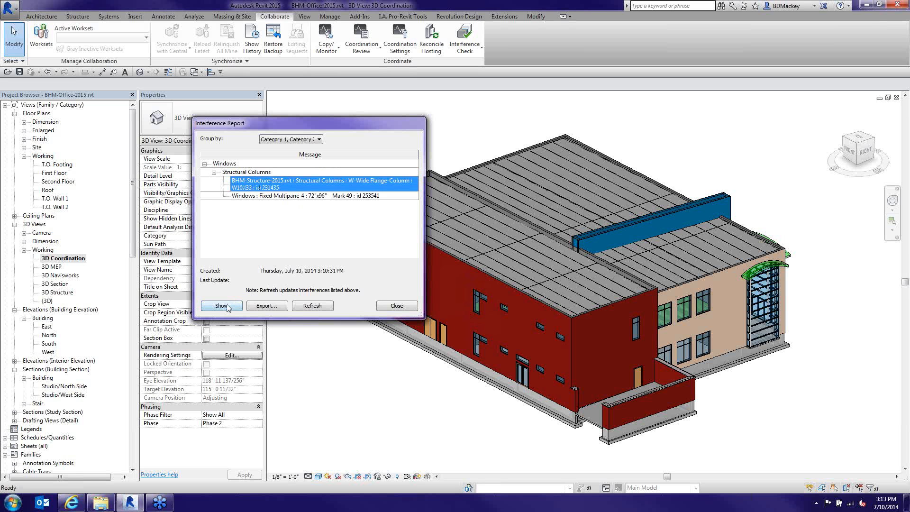
pyautogui.click(229, 305)
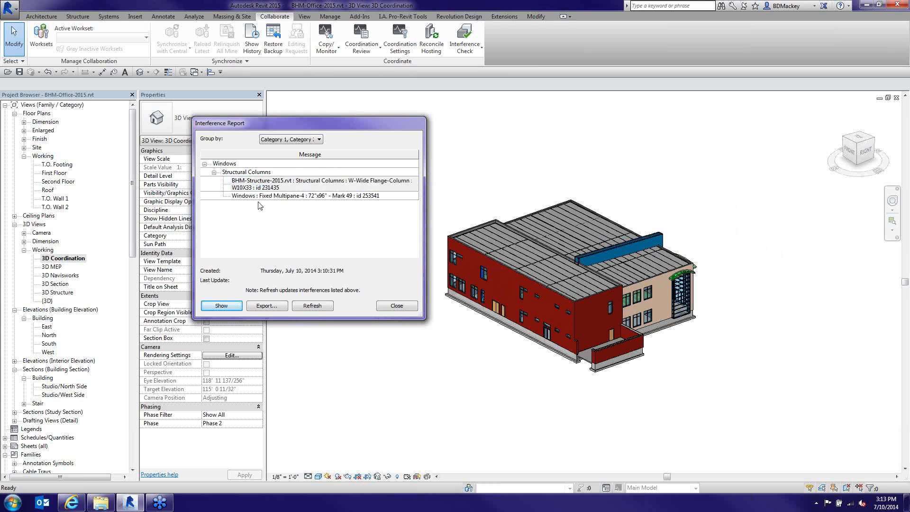
# Click through the Structural Columns, Windows and W10X33 column entries in the report
pyautogui.click(242, 173)
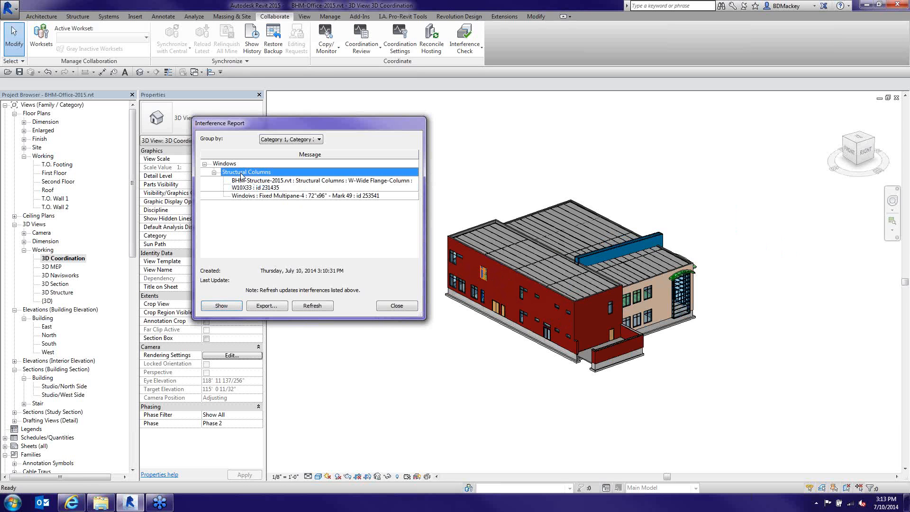
pyautogui.click(250, 196)
pyautogui.click(243, 184)
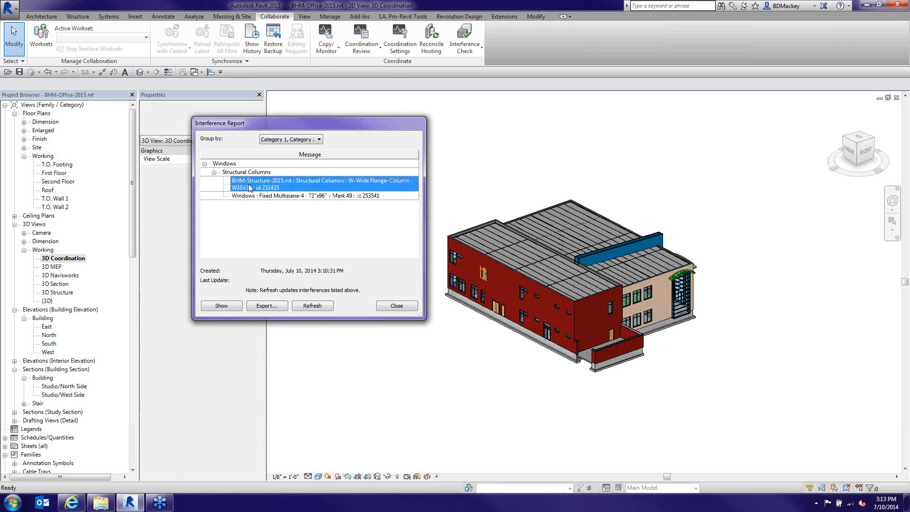
pyautogui.click(228, 165)
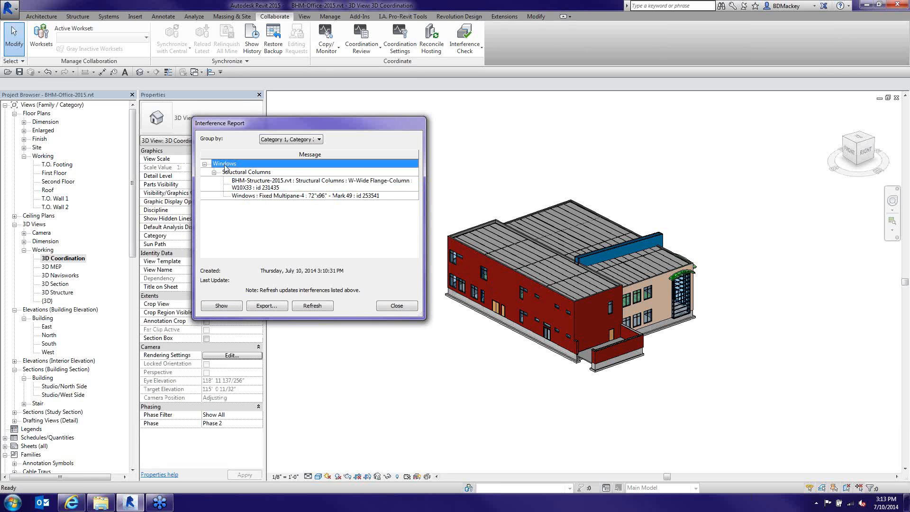
pyautogui.click(217, 173)
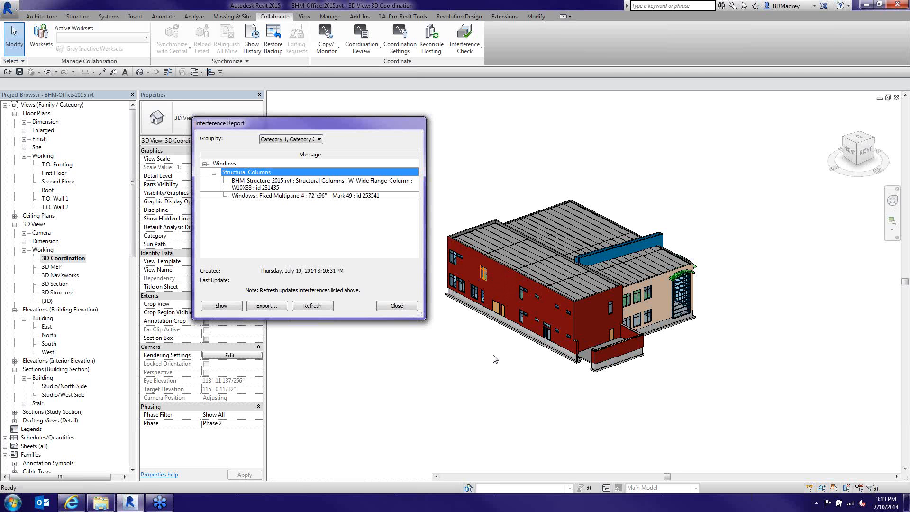
# Zoom and pan the 3D view to centre on the clashing window
pyautogui.scroll(1, 480, 277)
pyautogui.scroll(5, 480, 277)
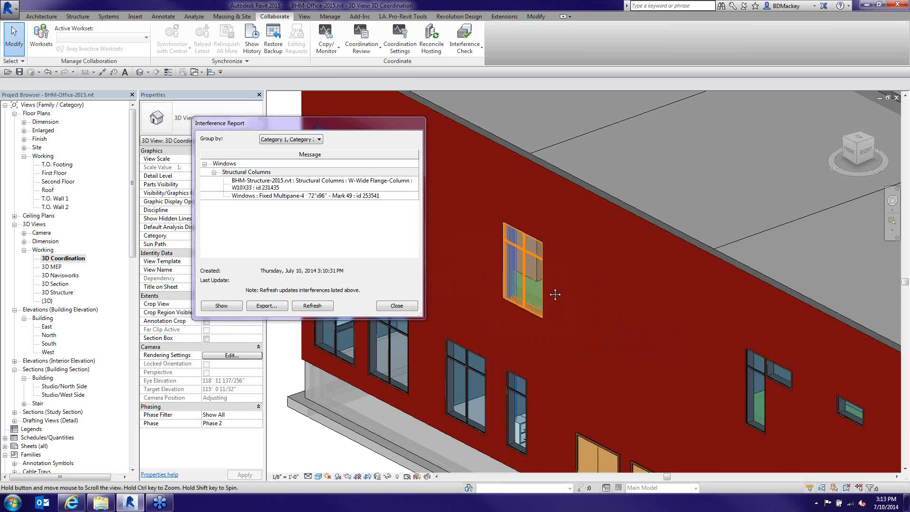
pyautogui.moveTo(555, 294); pyautogui.dragTo(569, 296, button='middle')
pyautogui.scroll(2, 569, 296)
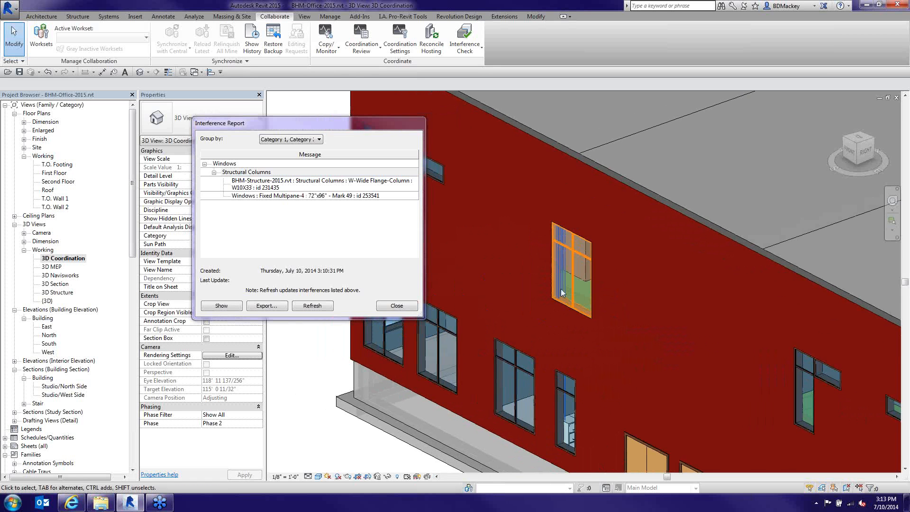
# Compare the column and Fixed Multipane-4 window entries, highlight the window, and close the report
pyautogui.click(251, 196)
pyautogui.click(251, 184)
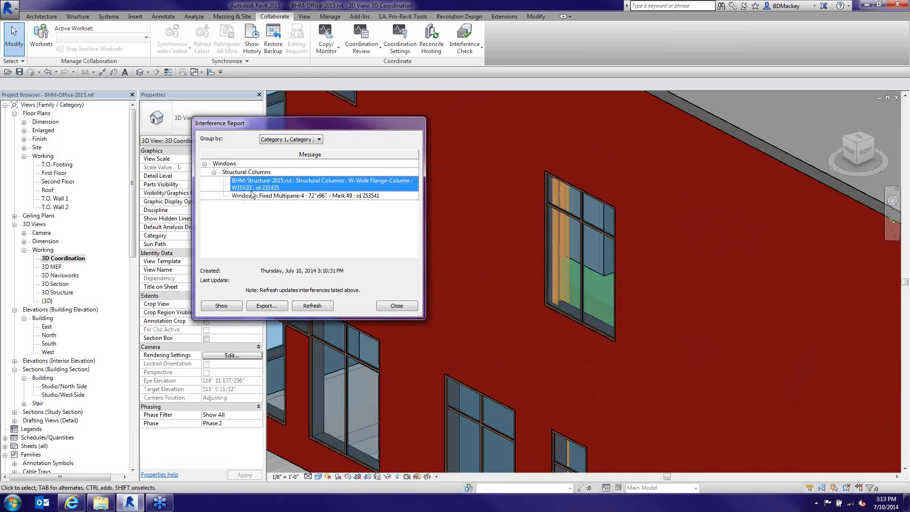
pyautogui.click(251, 196)
pyautogui.click(251, 183)
pyautogui.click(252, 196)
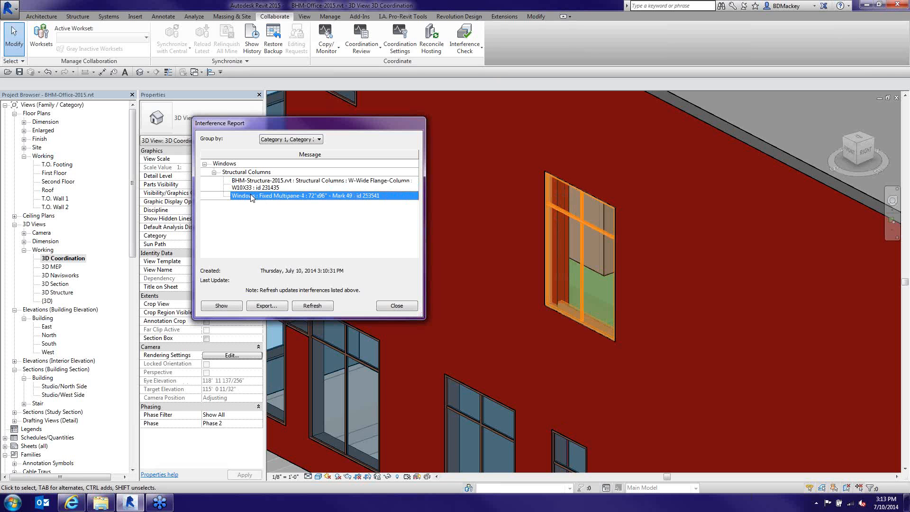
pyautogui.click(398, 307)
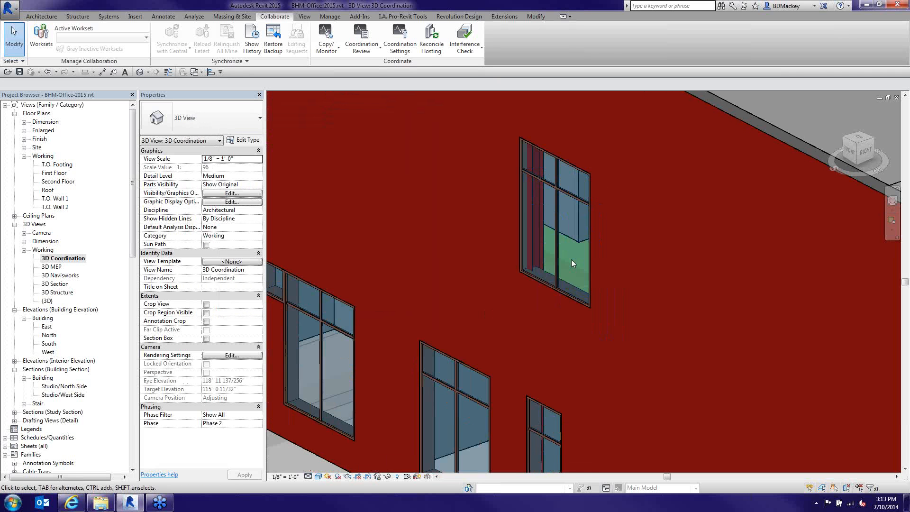
pyautogui.scroll(2, 564, 247)
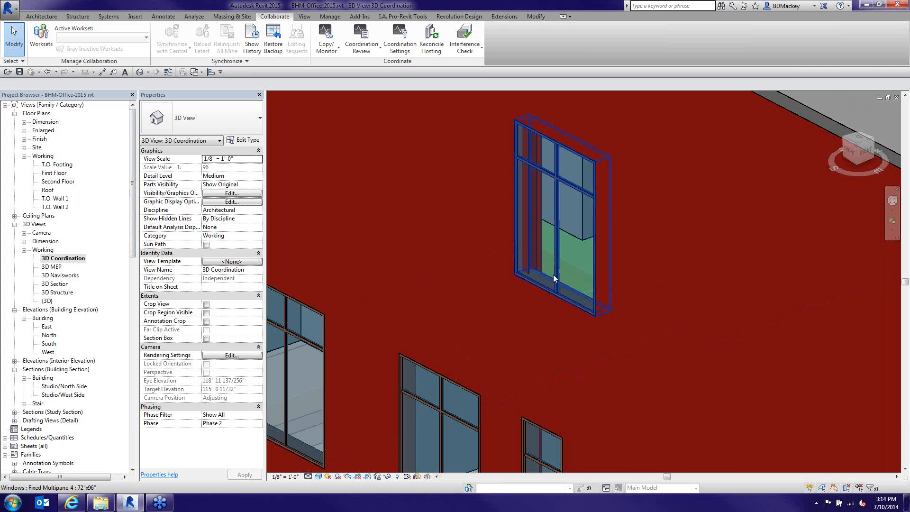
# Set the clashing window's temporary offset dimension to 1.5, then deselect it
pyautogui.click(563, 312)
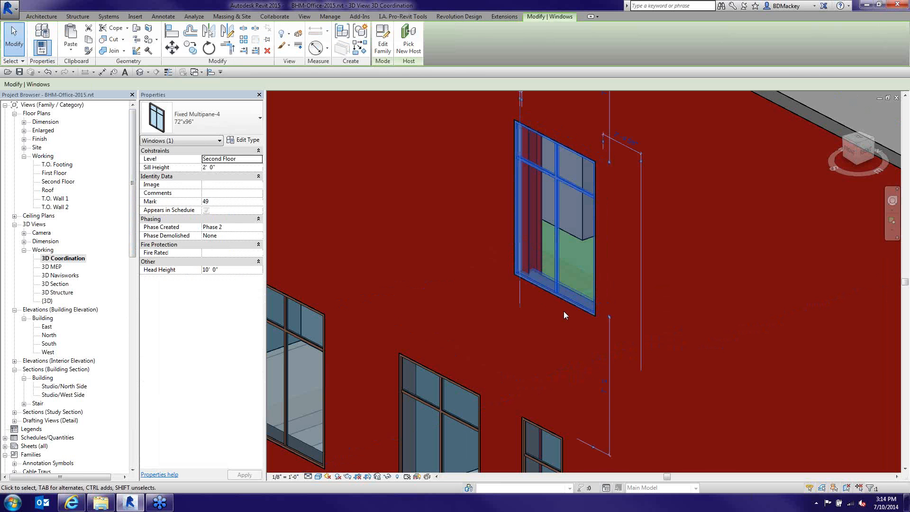
pyautogui.keyDown('shift'); pyautogui.moveTo(564, 311); pyautogui.dragTo(629, 287, button='middle'); pyautogui.keyUp('shift')
pyautogui.click(532, 141)
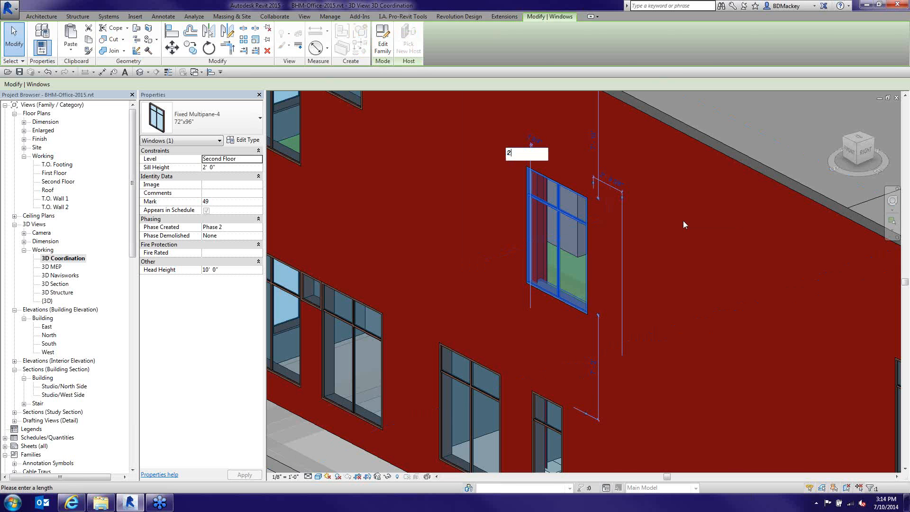
pyautogui.write('1.5')
pyautogui.press('Return')
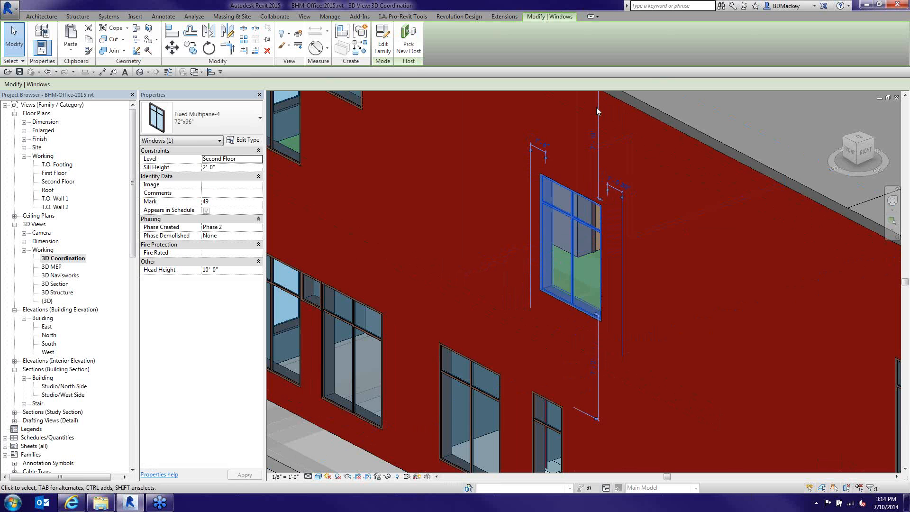
pyautogui.press('Escape')
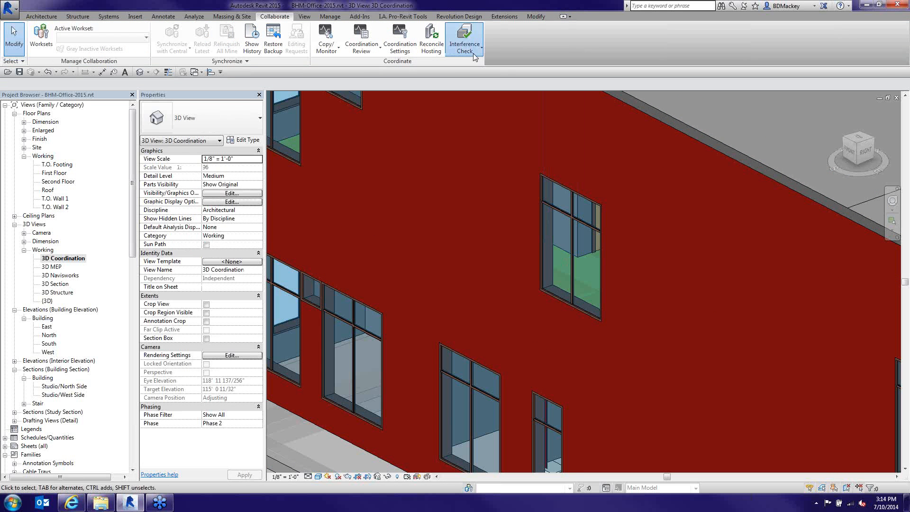
# Refresh the last interference report on the window–column clash, confirm nothing remains, and close it
pyautogui.click(464, 40)
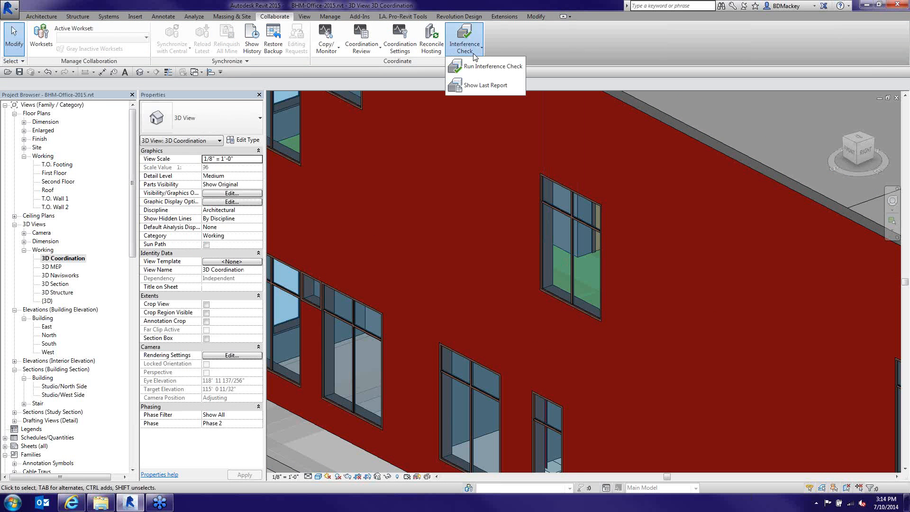
pyautogui.click(473, 84)
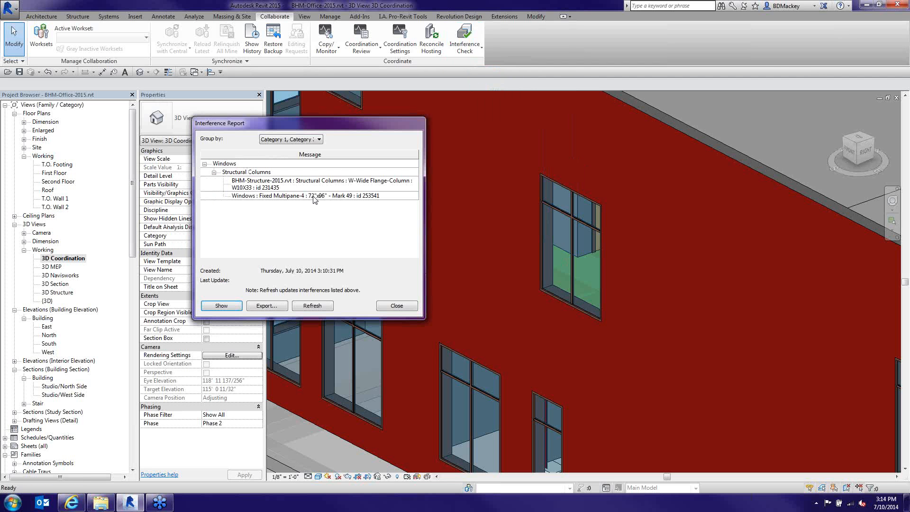
pyautogui.click(269, 185)
pyautogui.click(318, 308)
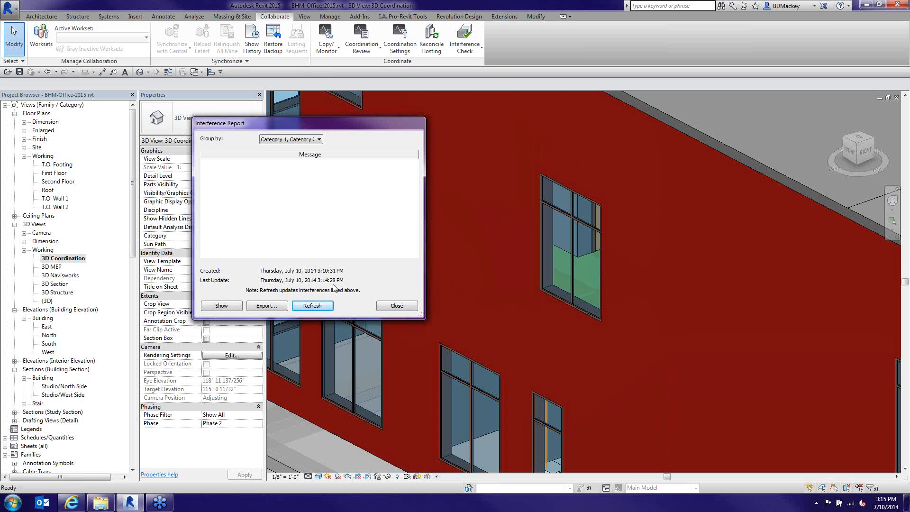
pyautogui.click(410, 307)
pyautogui.scroll(-3, 512, 277)
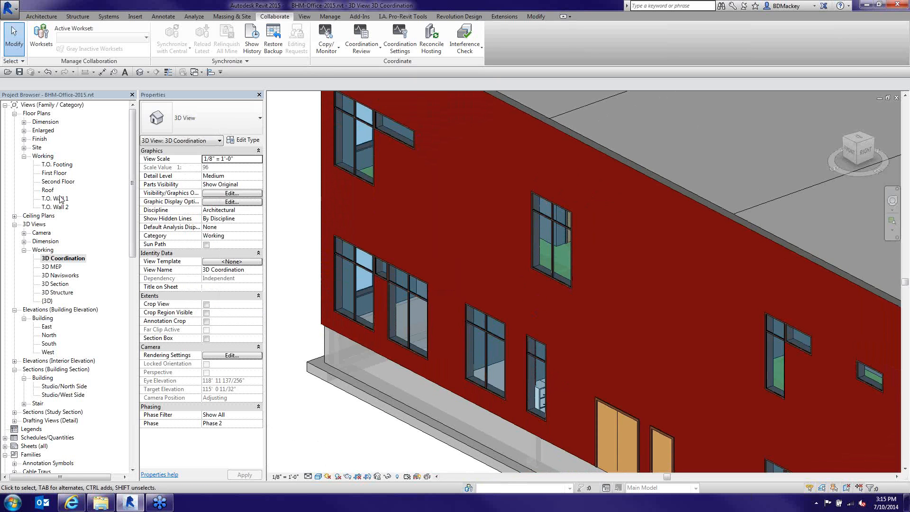
# Open the First Floor plan and zoom in on the steel column at the wall junction
pyautogui.click(54, 174)
pyautogui.doubleClick(55, 174)
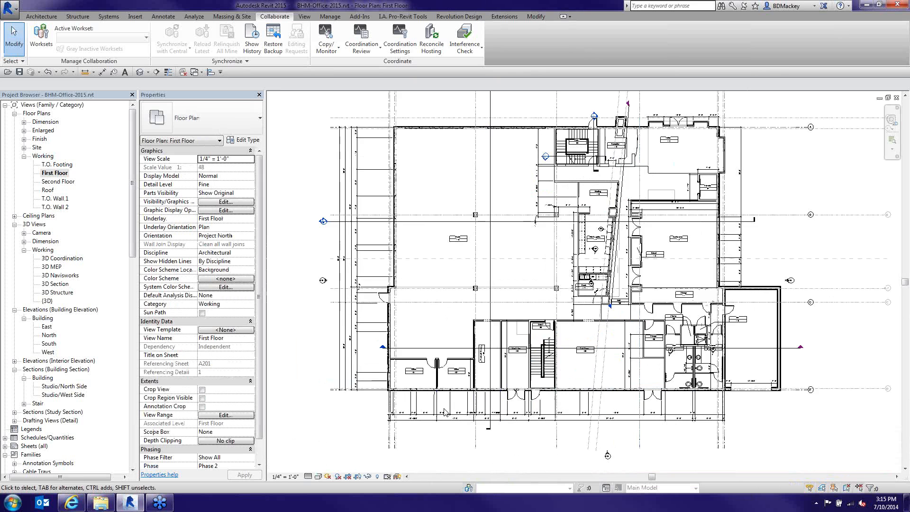
pyautogui.scroll(8, 444, 412)
pyautogui.scroll(8, 672, 288)
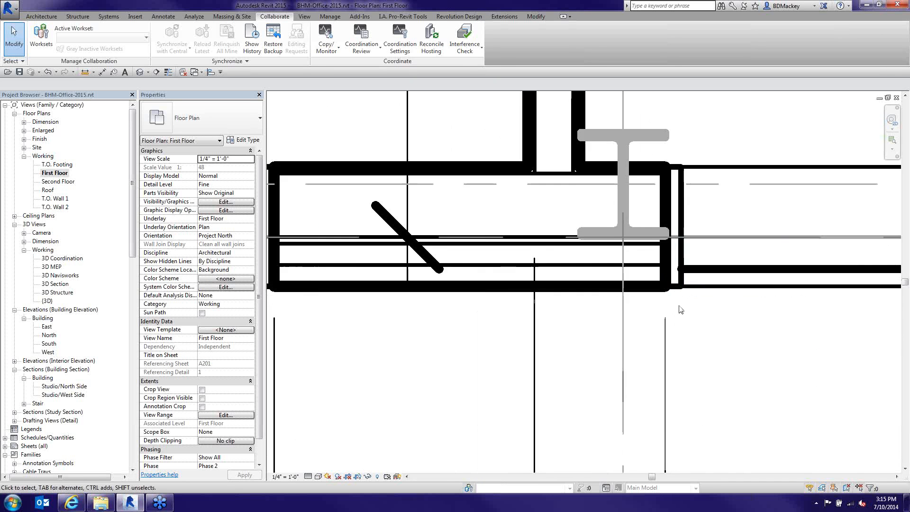
pyautogui.moveTo(704, 312); pyautogui.dragTo(634, 384, button='middle')
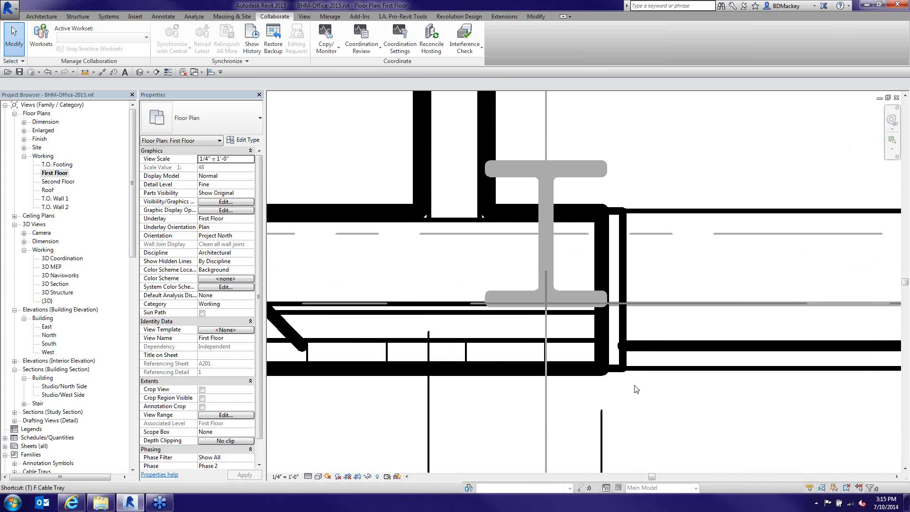
# Turn on Thin Lines with TL, dismiss the save reminder, then select and deselect the adjacent window
pyautogui.press('t')
pyautogui.press('l')
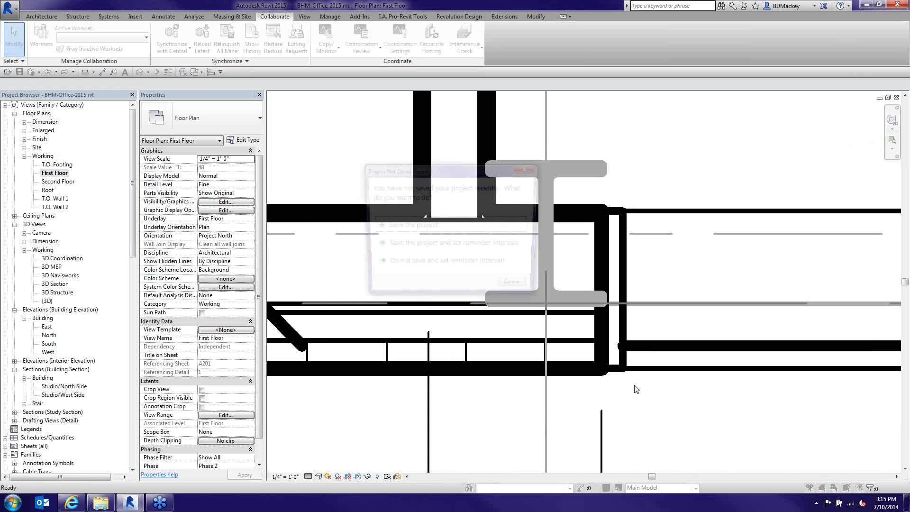
pyautogui.click(519, 290)
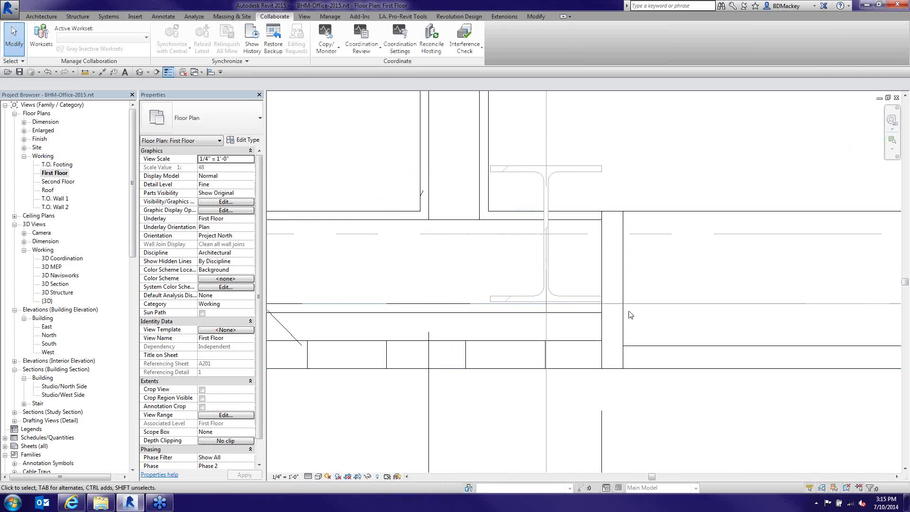
pyautogui.scroll(2, 606, 303)
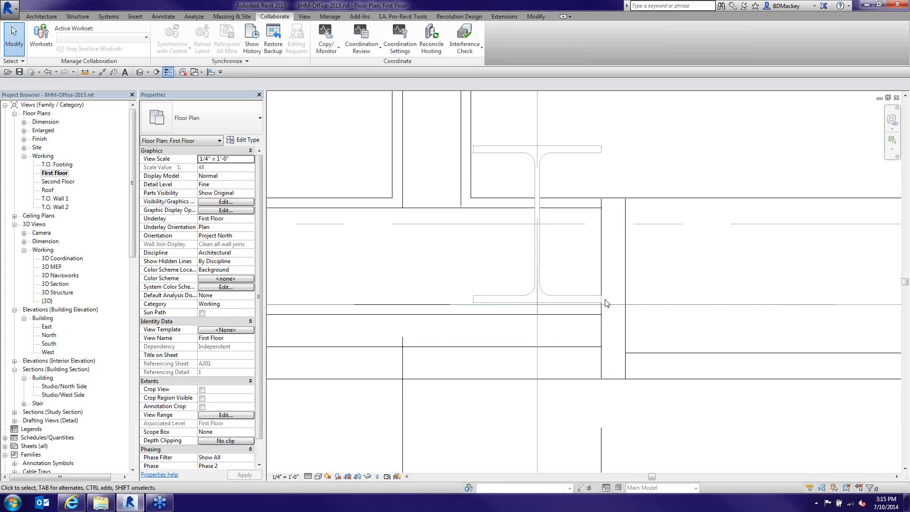
pyautogui.scroll(1, 606, 303)
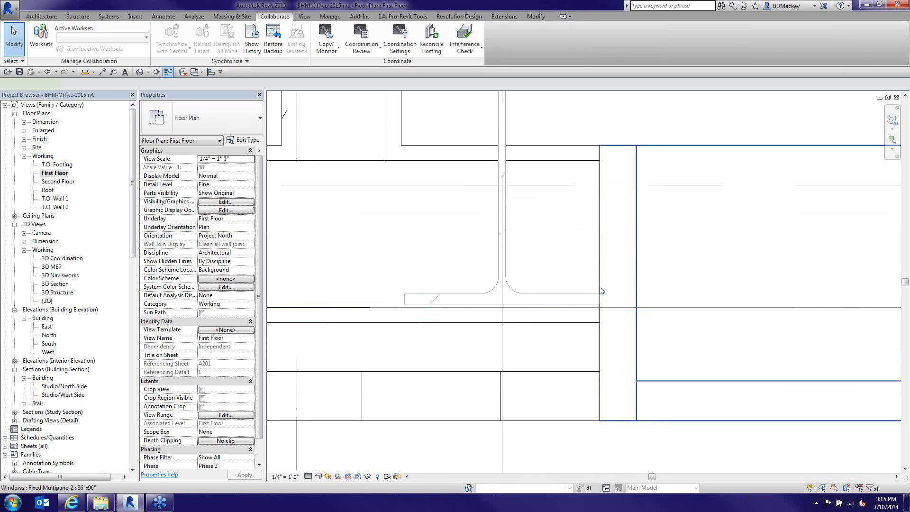
pyautogui.click(601, 291)
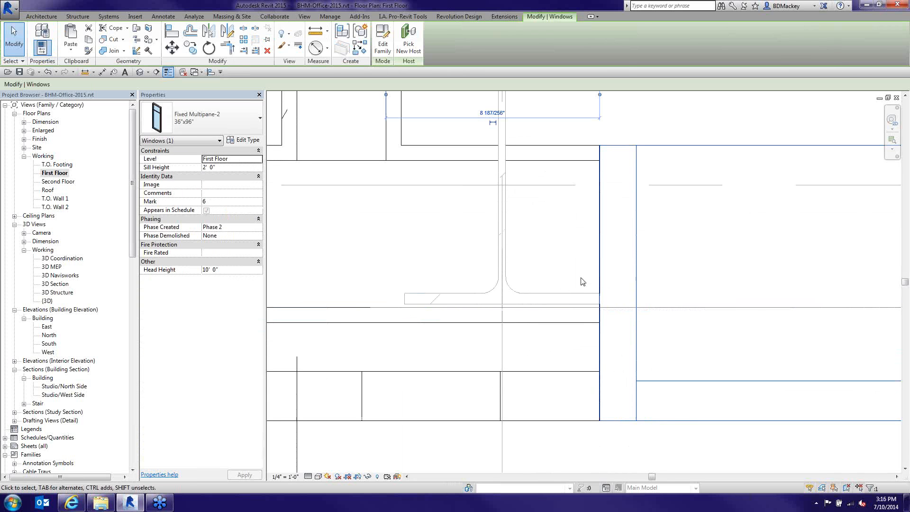
pyautogui.click(583, 281)
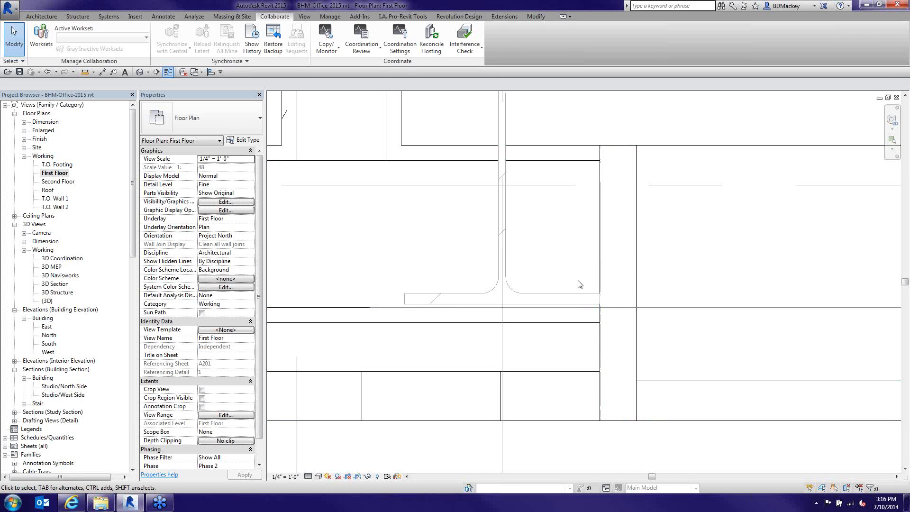
pyautogui.scroll(4, 579, 284)
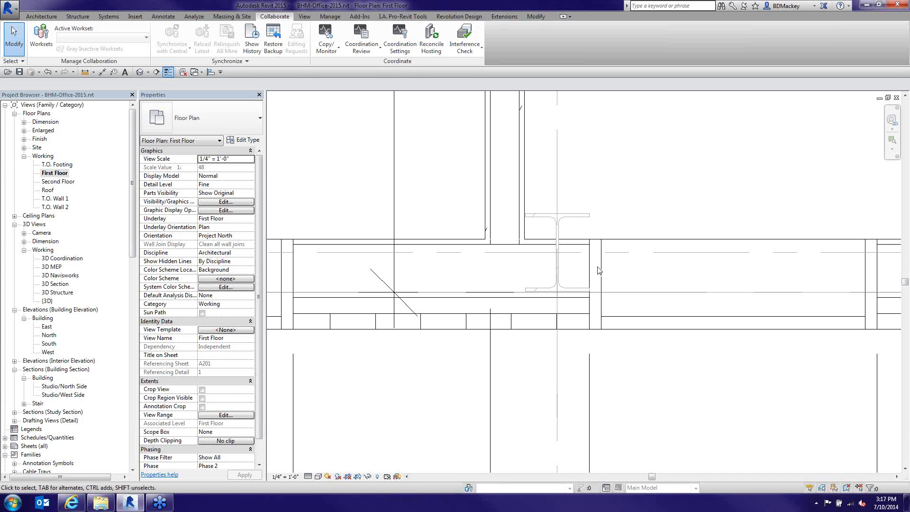
pyautogui.scroll(-1, 607, 203)
pyautogui.scroll(-1, 609, 202)
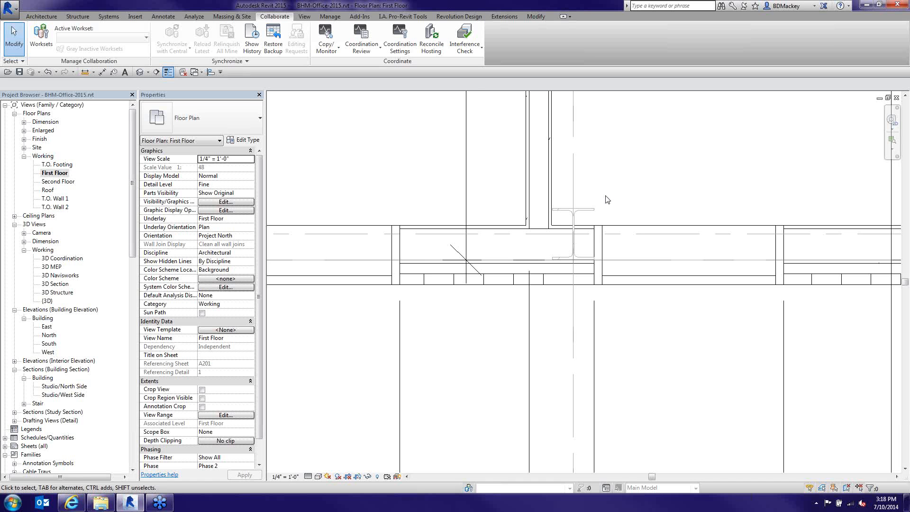
# Close the plan view and check project Ceilings against Ducts in the linked MEP model
pyautogui.click(897, 97)
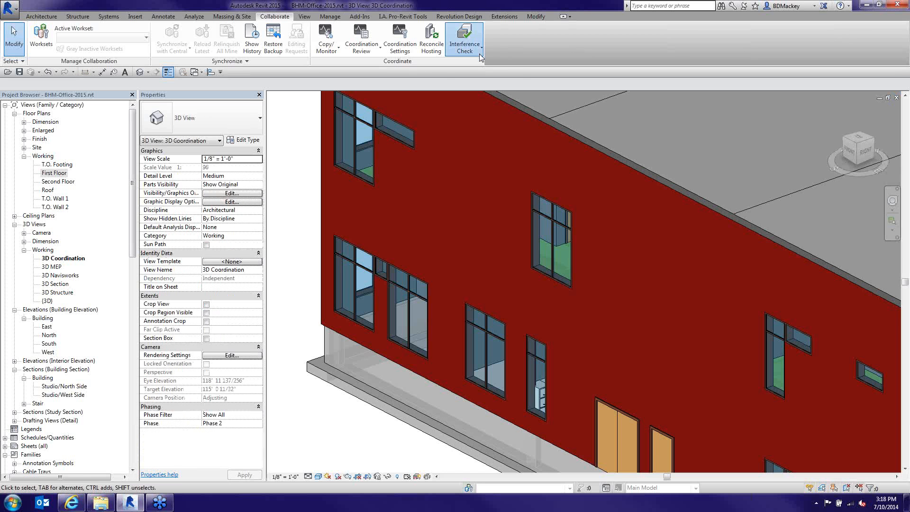
pyautogui.click(480, 57)
pyautogui.click(480, 72)
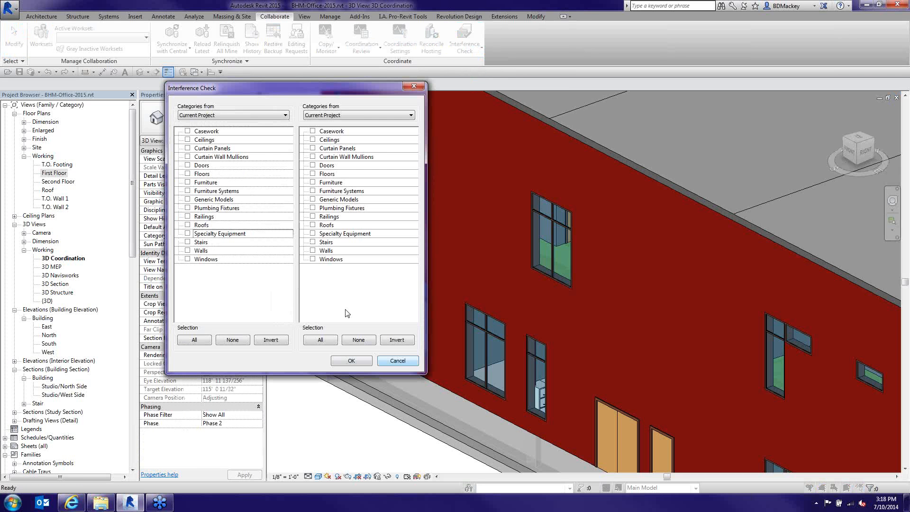
pyautogui.click(188, 140)
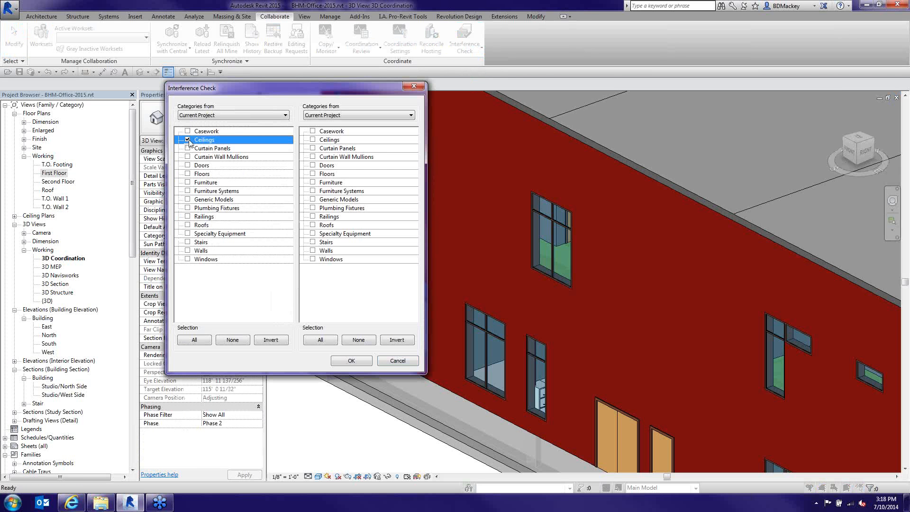
pyautogui.click(325, 115)
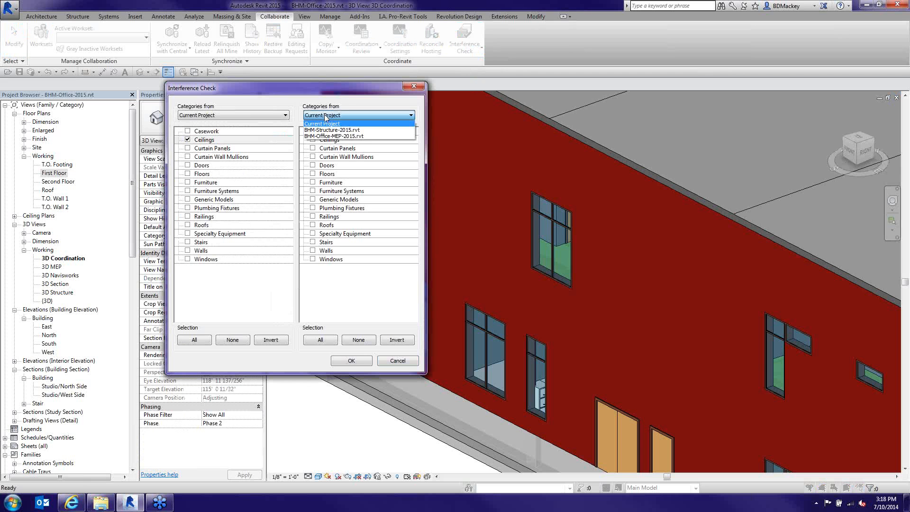
pyautogui.click(334, 136)
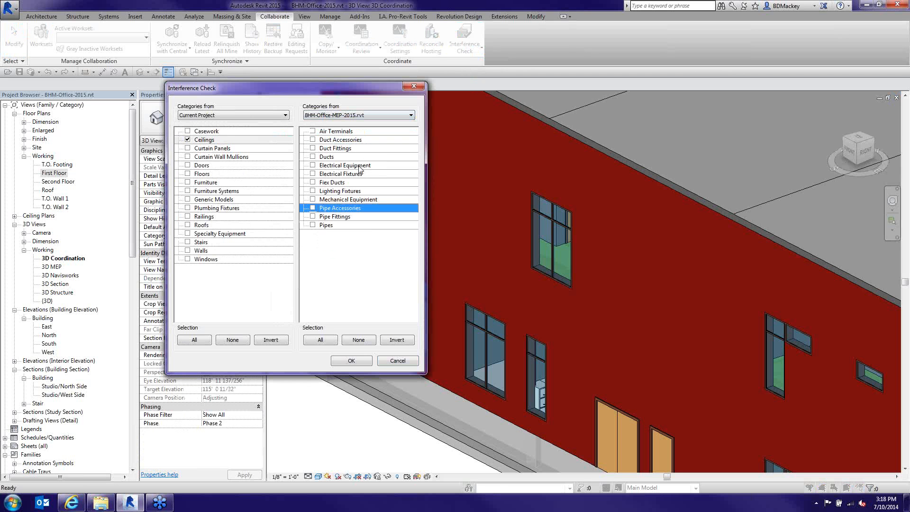
pyautogui.click(312, 158)
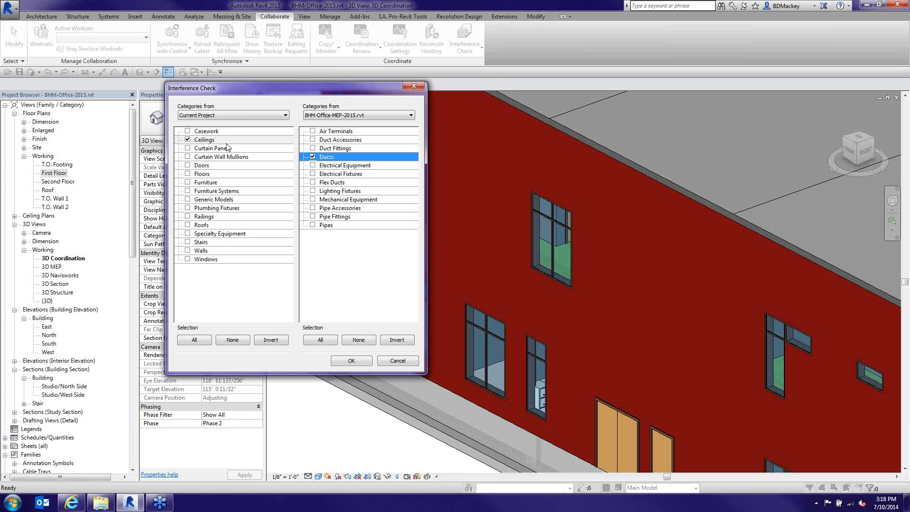
pyautogui.click(313, 132)
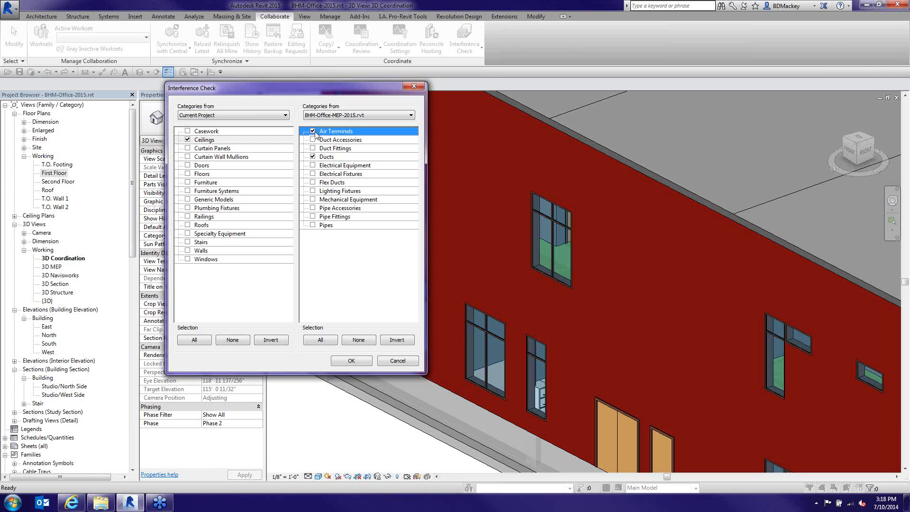
pyautogui.click(313, 133)
pyautogui.click(363, 363)
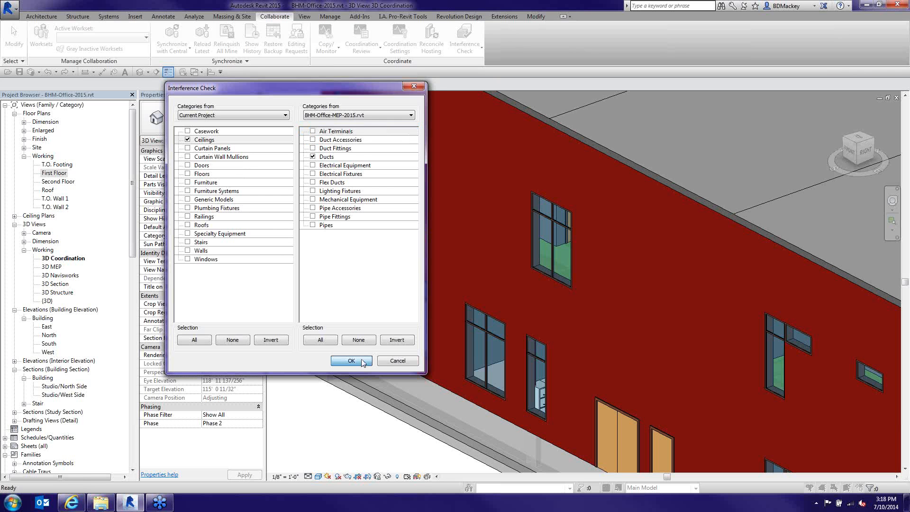
pyautogui.click(363, 362)
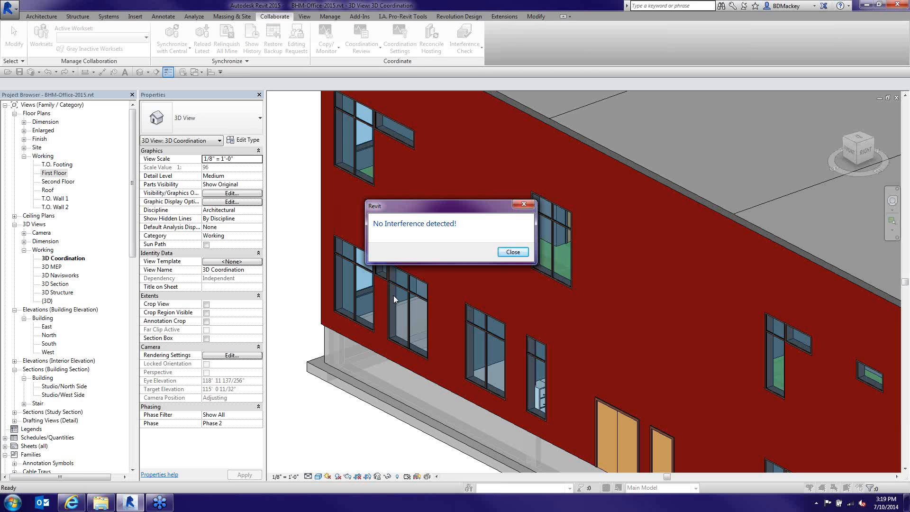
# Dismiss the no-interference message and start a fresh Interference Check
pyautogui.click(513, 252)
pyautogui.click(464, 48)
pyautogui.click(469, 66)
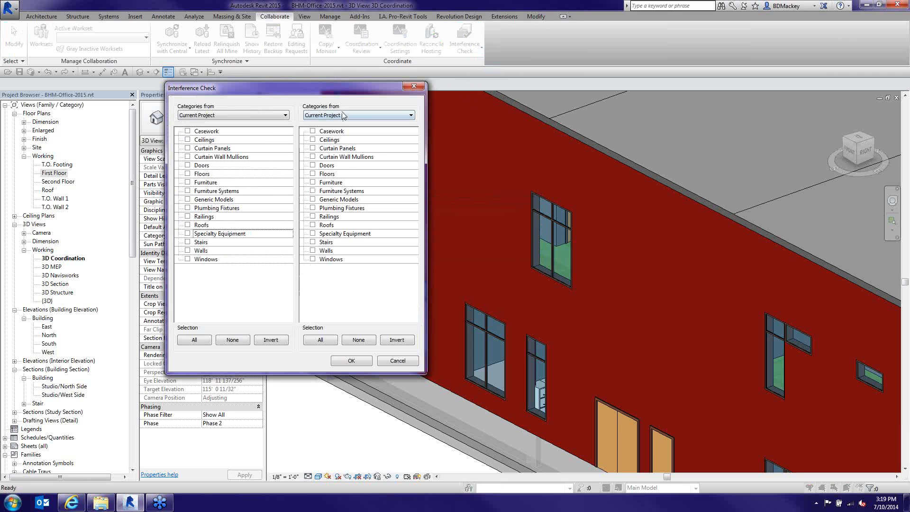
# Check all current-project categories against all categories of BHM-Office-MEP-2015.rvt
pyautogui.click(344, 116)
pyautogui.click(332, 124)
pyautogui.click(199, 341)
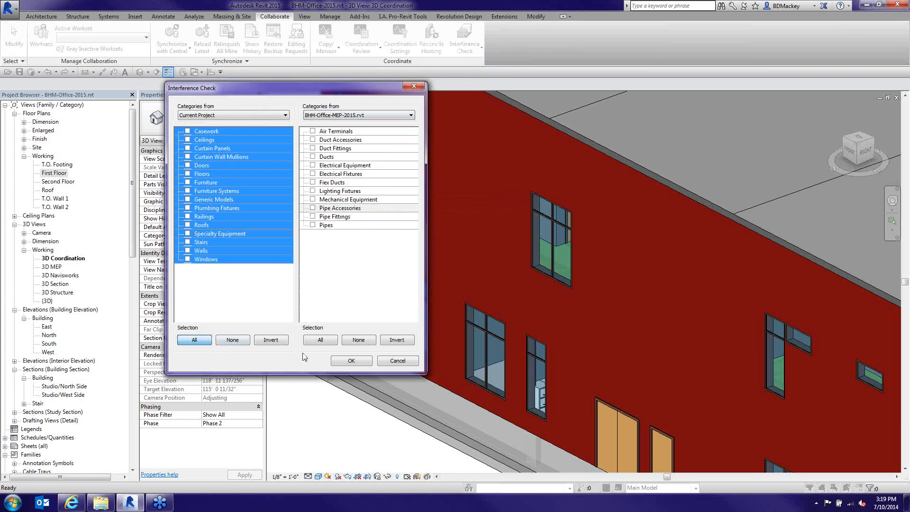
pyautogui.click(320, 340)
pyautogui.click(194, 340)
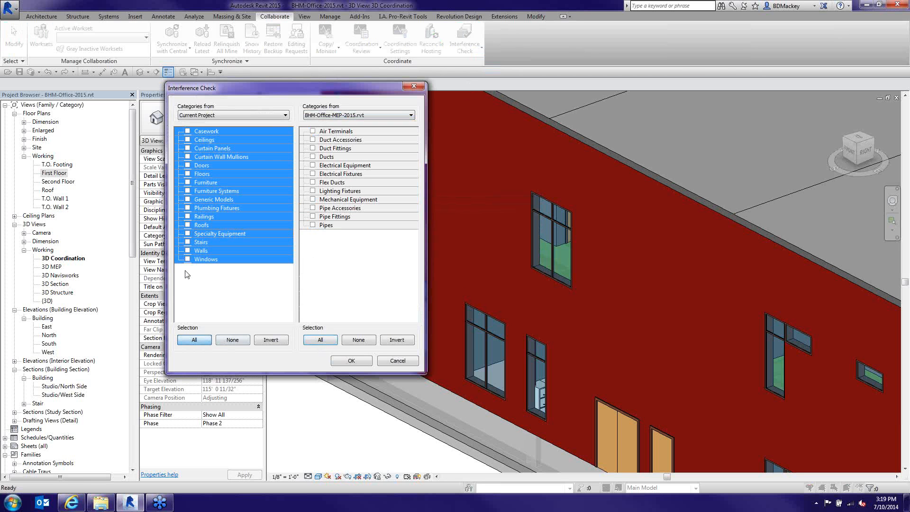
pyautogui.click(188, 259)
pyautogui.click(316, 339)
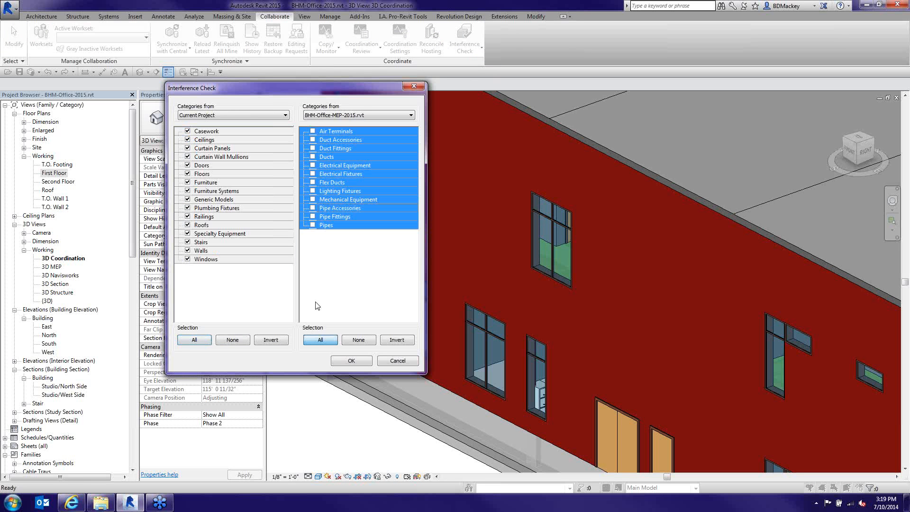
pyautogui.click(313, 217)
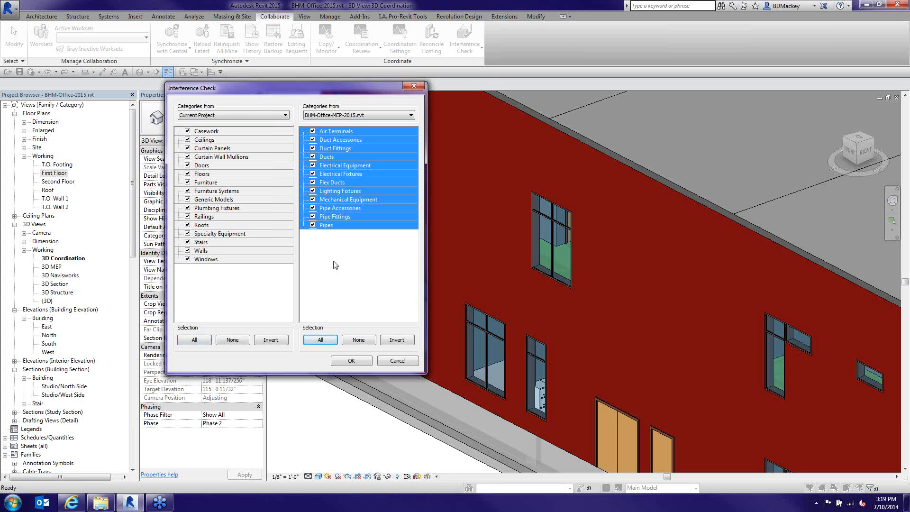
pyautogui.click(352, 361)
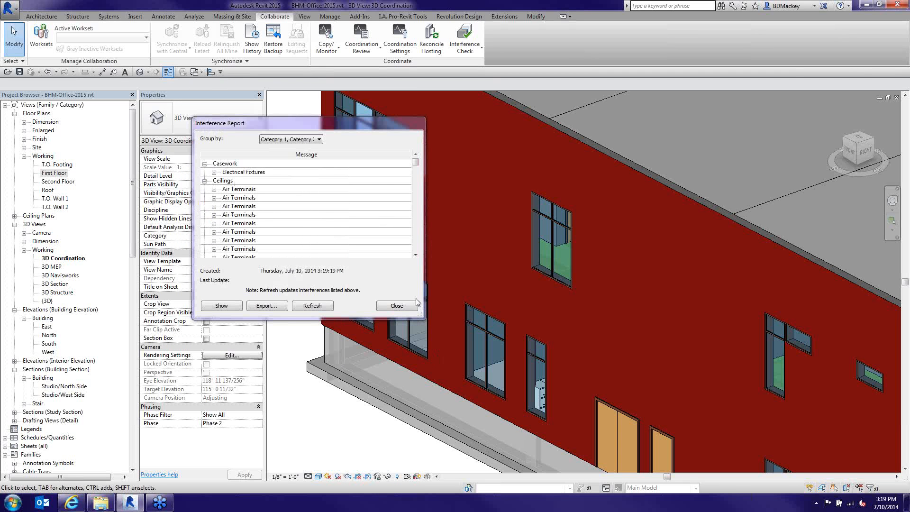
# Enlarge the report, collapse the Ceilings, Floors and Pipes groups, and scroll back to Casework
pyautogui.moveTo(424, 317); pyautogui.dragTo(574, 479)
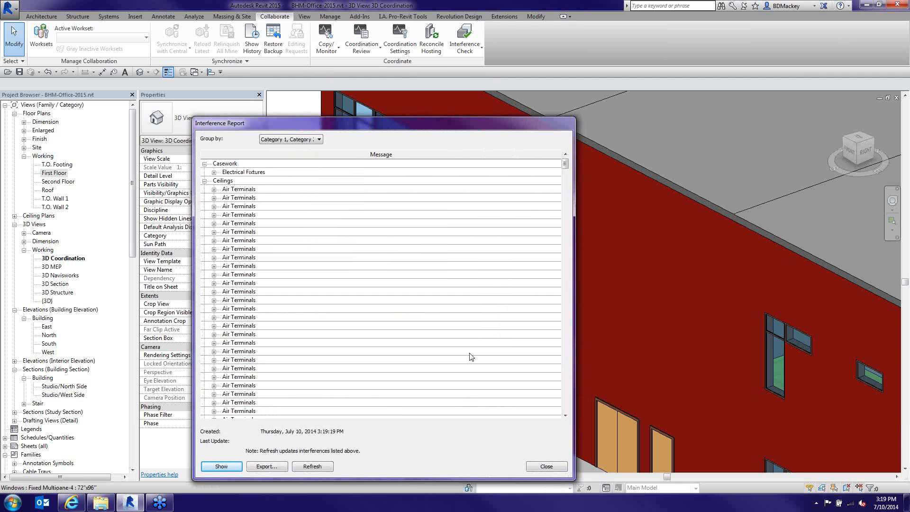
pyautogui.click(205, 181)
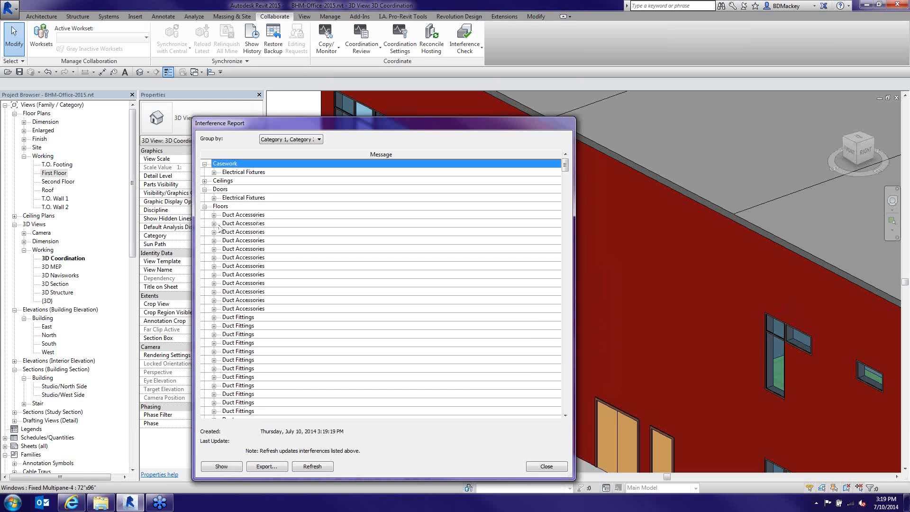
pyautogui.click(204, 207)
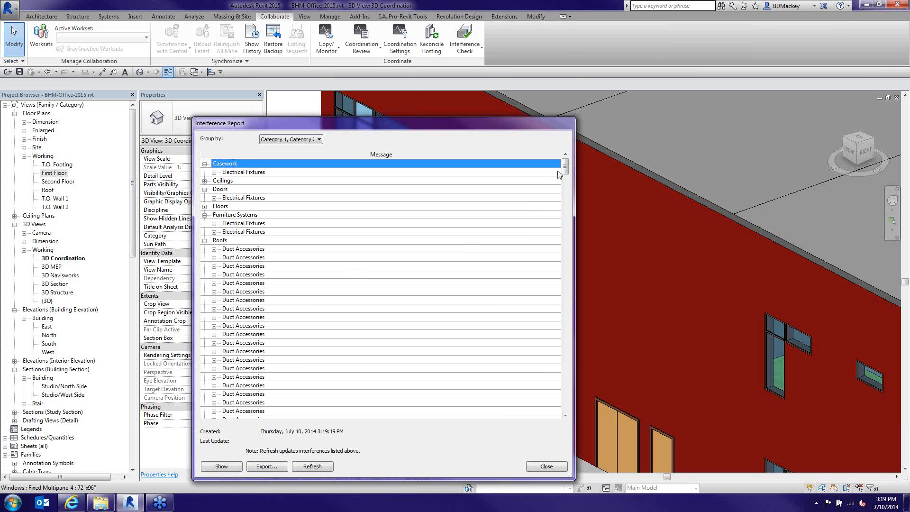
pyautogui.moveTo(565, 168); pyautogui.dragTo(568, 417)
pyautogui.click(213, 411)
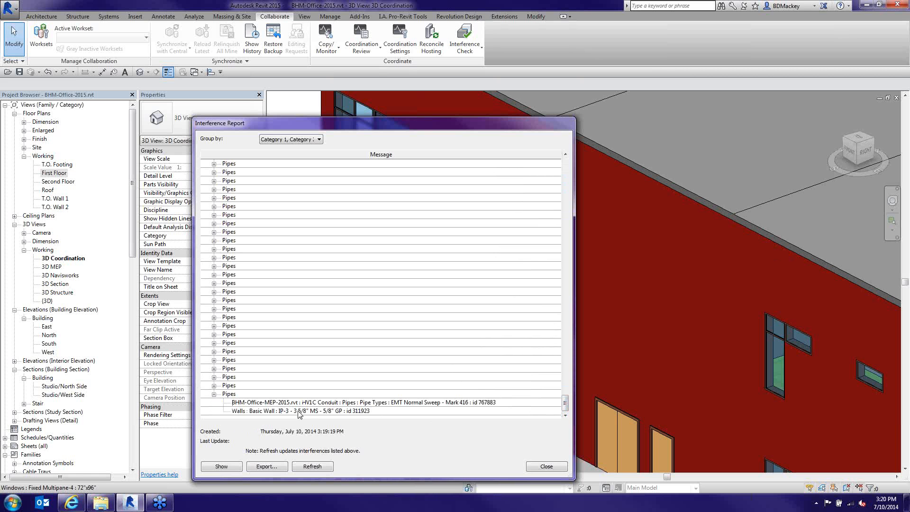
pyautogui.click(214, 394)
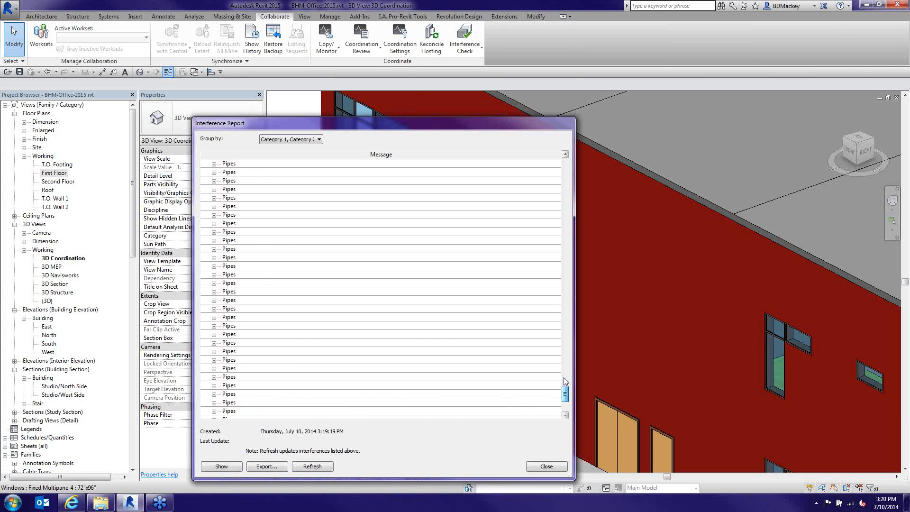
pyautogui.moveTo(563, 378); pyautogui.dragTo(564, 157)
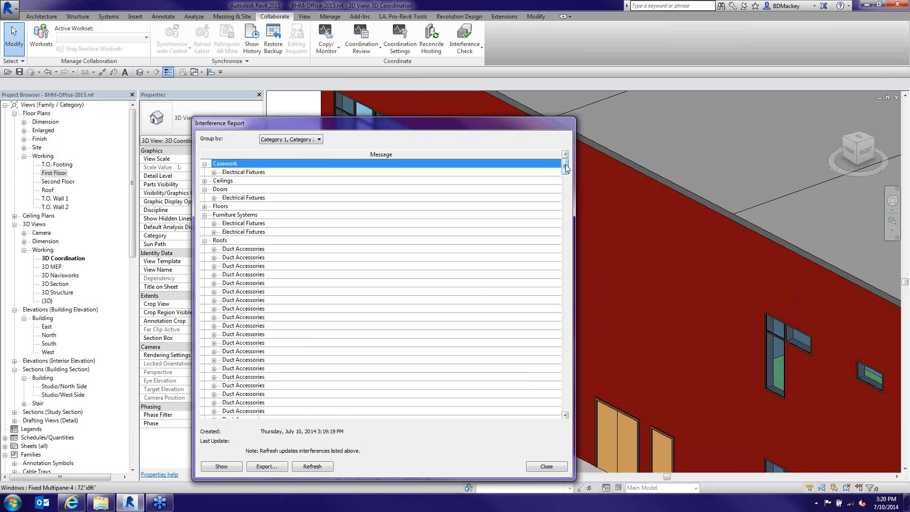
pyautogui.moveTo(566, 168)
pyautogui.mouseDown()
pyautogui.moveTo(565, 201)
pyautogui.moveTo(565, 166)
pyautogui.mouseUp()
pyautogui.click(374, 163)
# Select the duplex receptacle clash under Doors > Electrical Fixtures and show it in the model
pyautogui.click(214, 173)
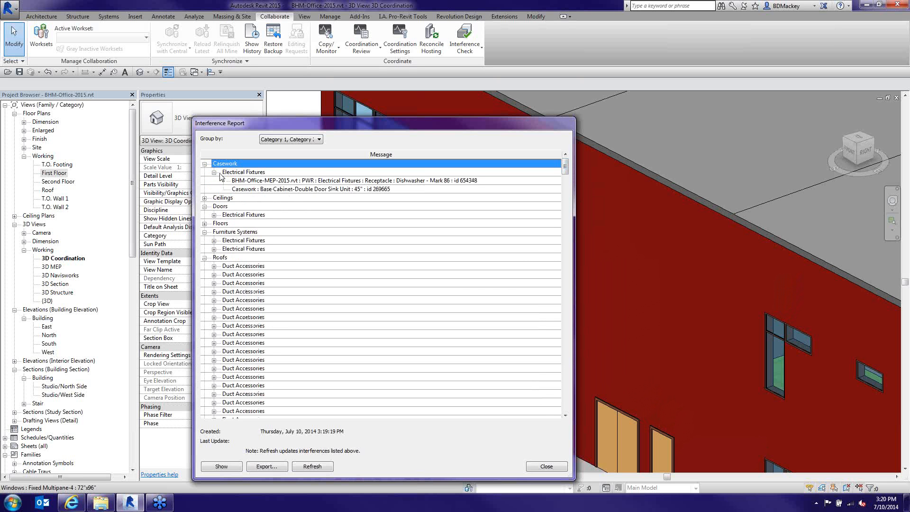
pyautogui.click(234, 173)
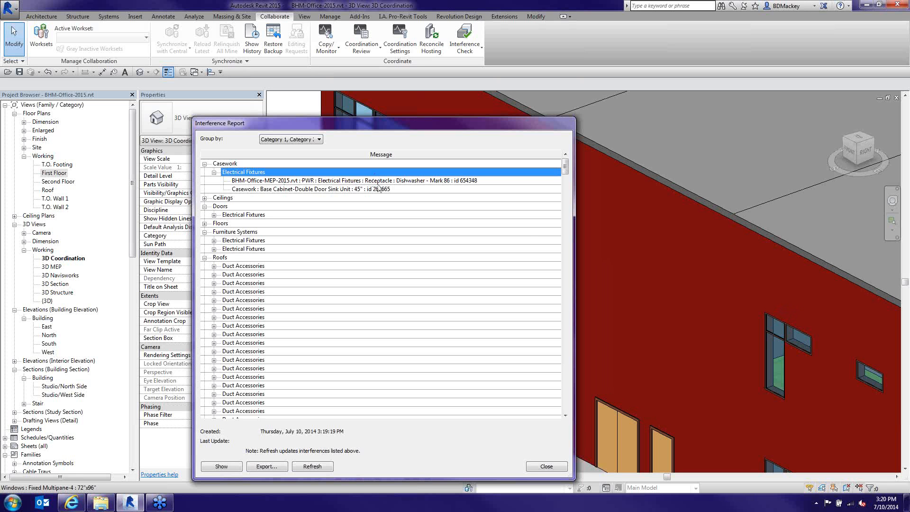
pyautogui.click(214, 173)
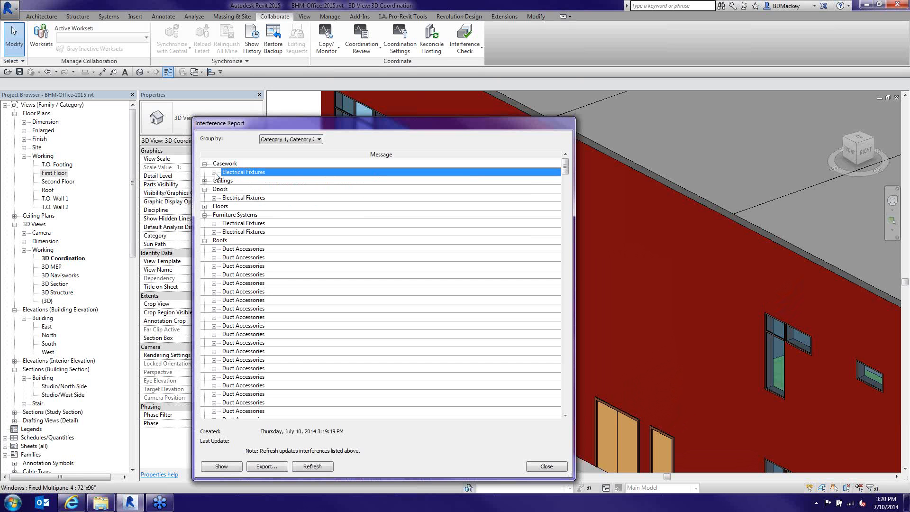
pyautogui.click(214, 198)
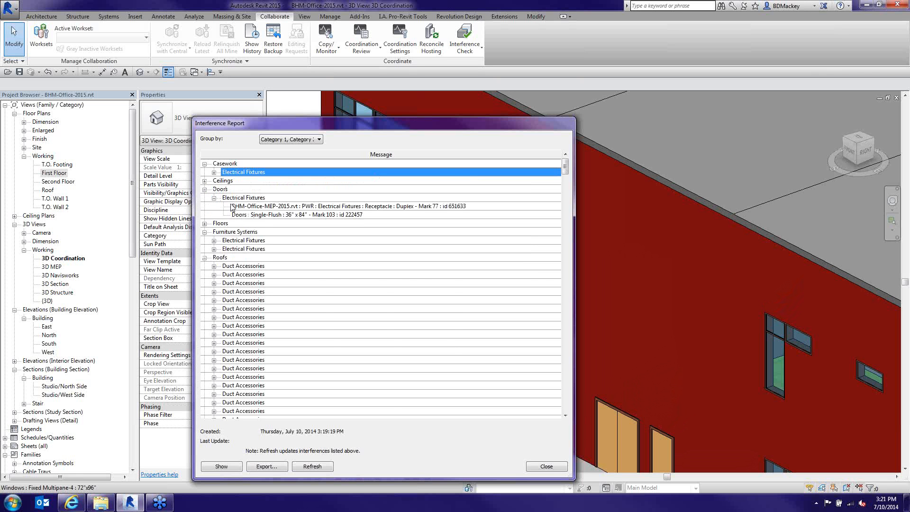
pyautogui.click(267, 208)
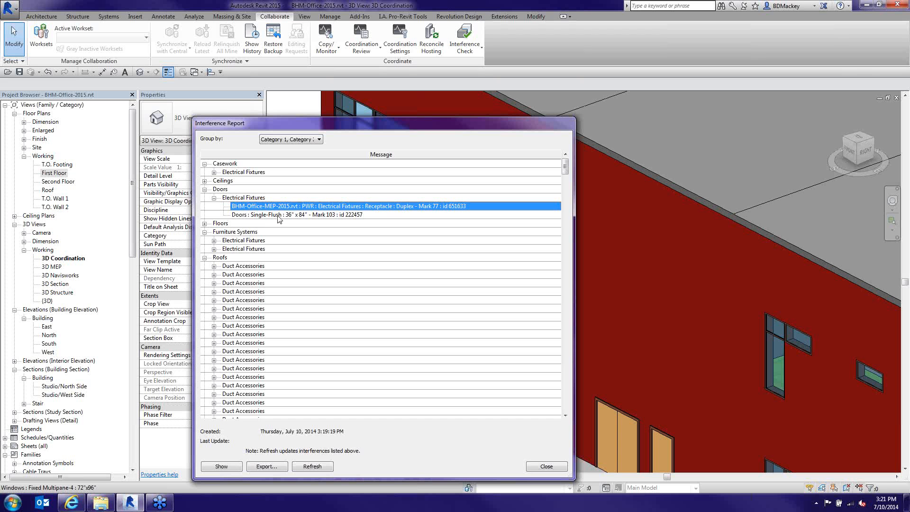
pyautogui.click(225, 469)
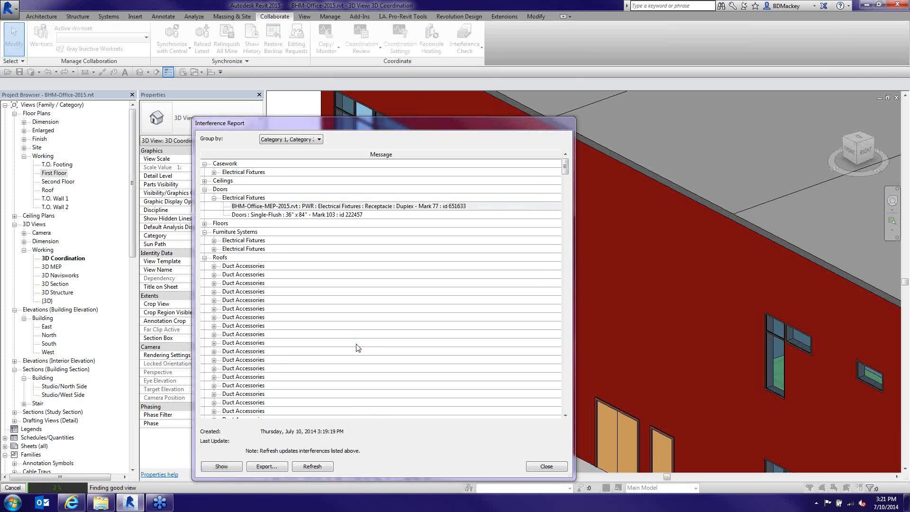
# Open a view of the clash and pan the First Floor plan to the door beside Storage 111
pyautogui.click(477, 267)
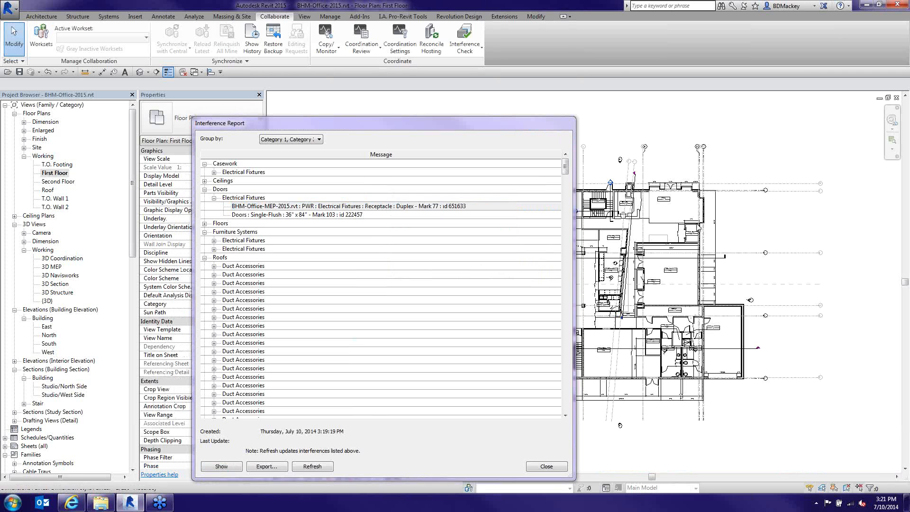
pyautogui.click(680, 232)
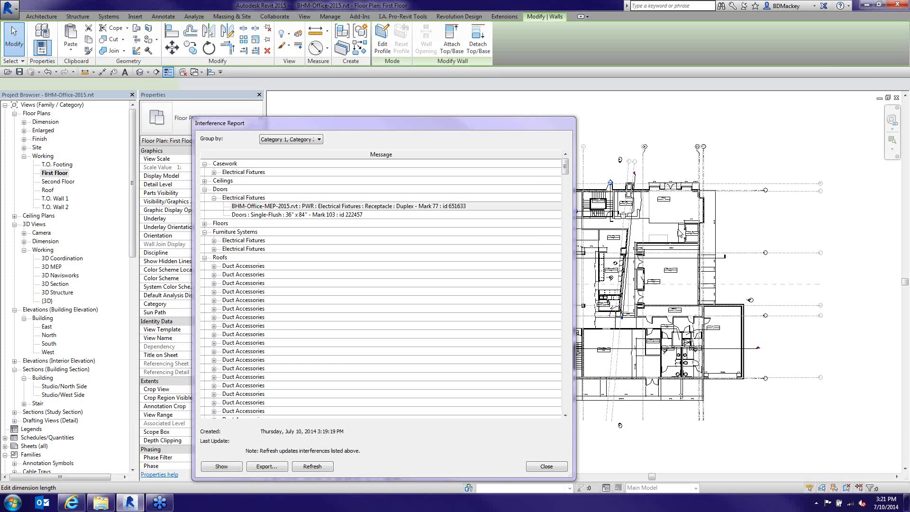
pyautogui.moveTo(680, 233); pyautogui.dragTo(818, 221, button='middle')
pyautogui.scroll(1, 748, 276)
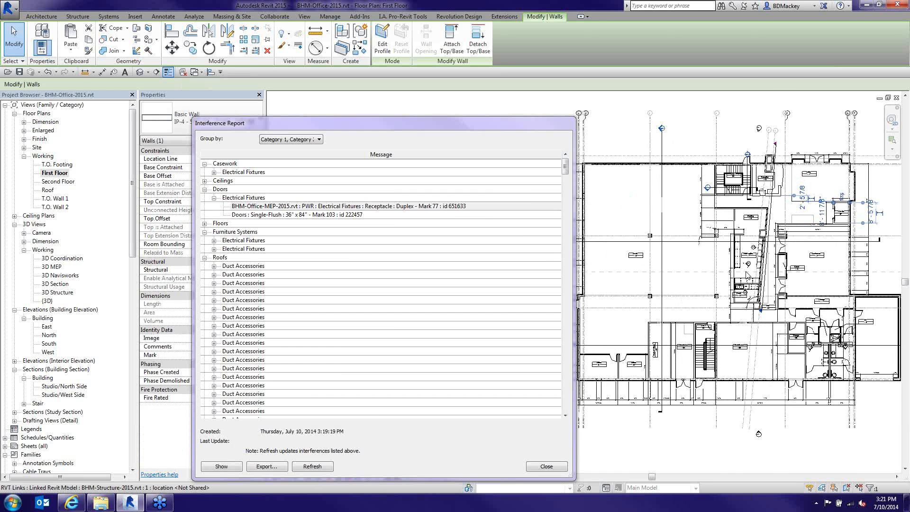
pyautogui.scroll(4, 748, 276)
pyautogui.scroll(-3, 756, 286)
pyautogui.click(804, 158)
pyautogui.moveTo(805, 159); pyautogui.dragTo(728, 183, button='middle')
# Review the receptacle and Single-Flush door entries, then reselect the Mark 77 receptacle clash
pyautogui.click(262, 207)
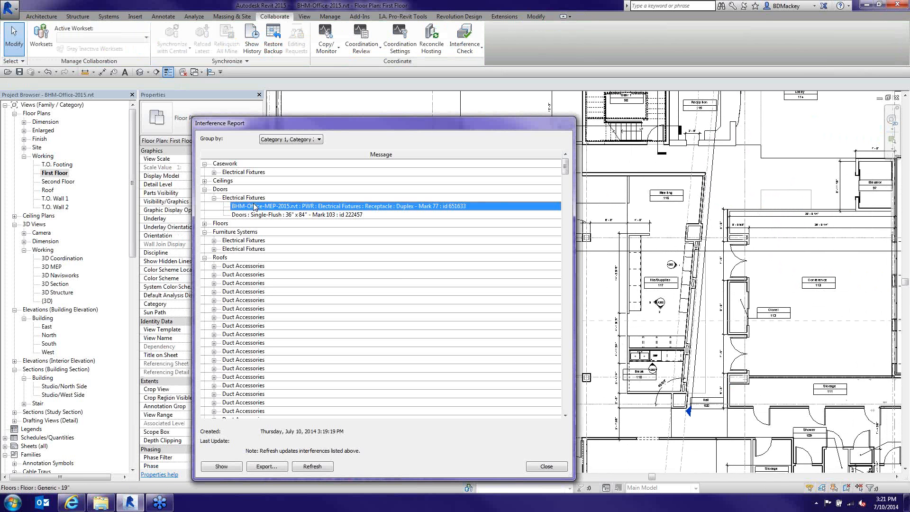
pyautogui.click(261, 213)
pyautogui.click(262, 207)
pyautogui.click(338, 214)
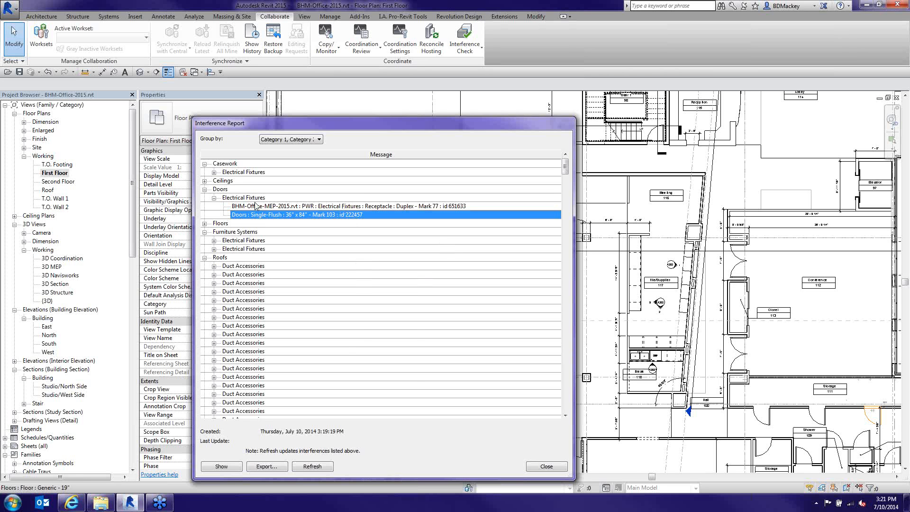
pyautogui.press('Left')
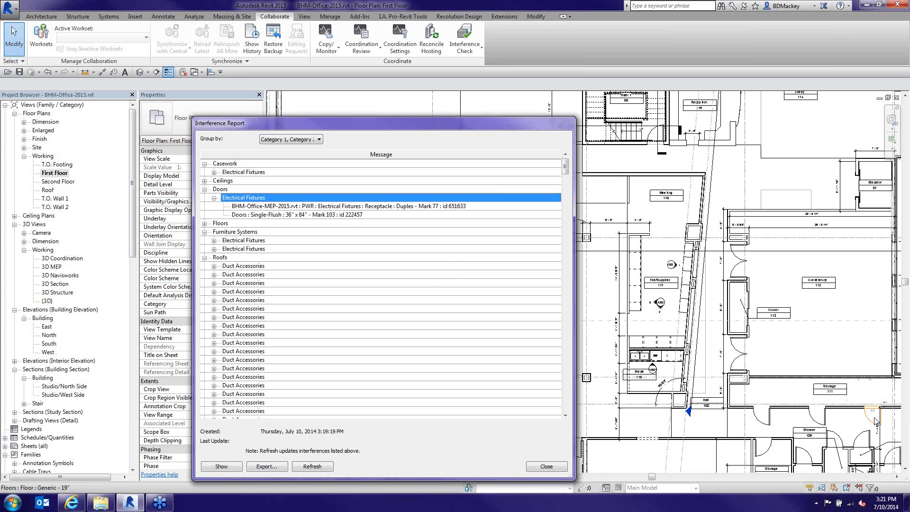
pyautogui.scroll(5, 853, 417)
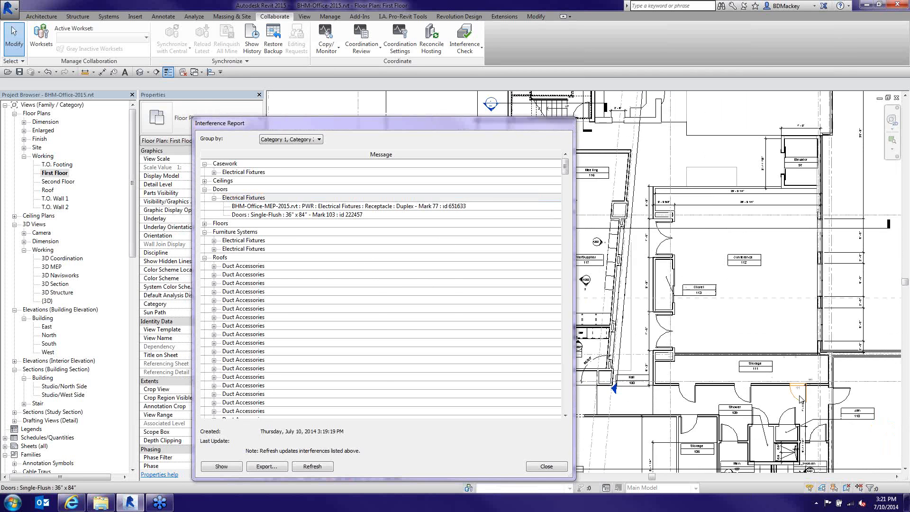
pyautogui.scroll(3, 800, 400)
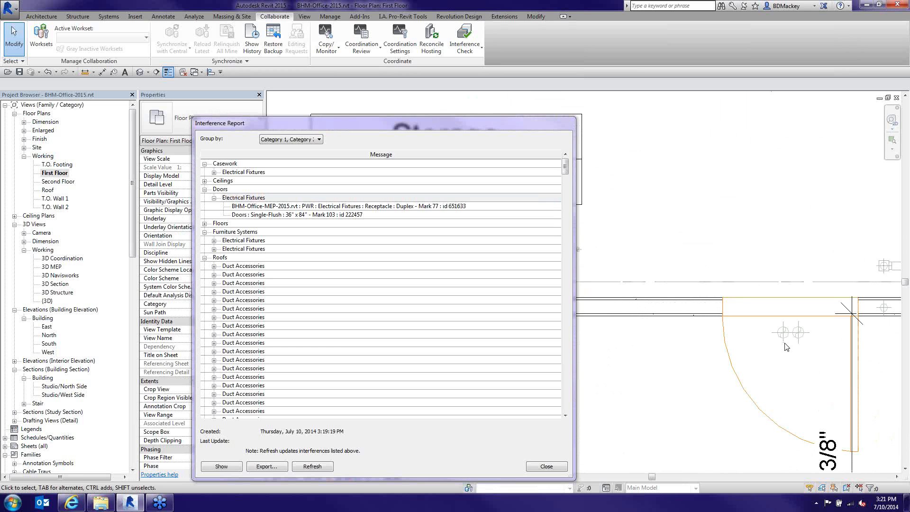
pyautogui.click(384, 207)
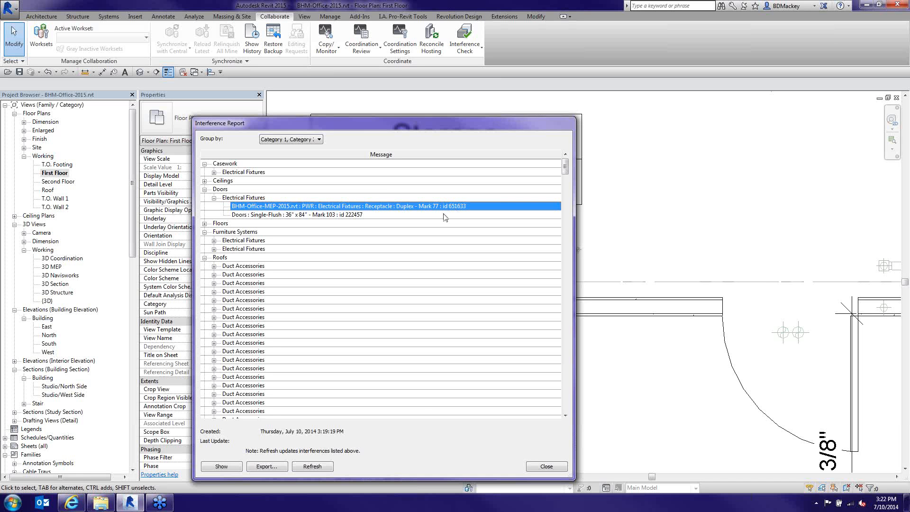
# Export the report to the Desktop as HTML file 'BHM-Office-2015 interference', then close the report
pyautogui.click(267, 466)
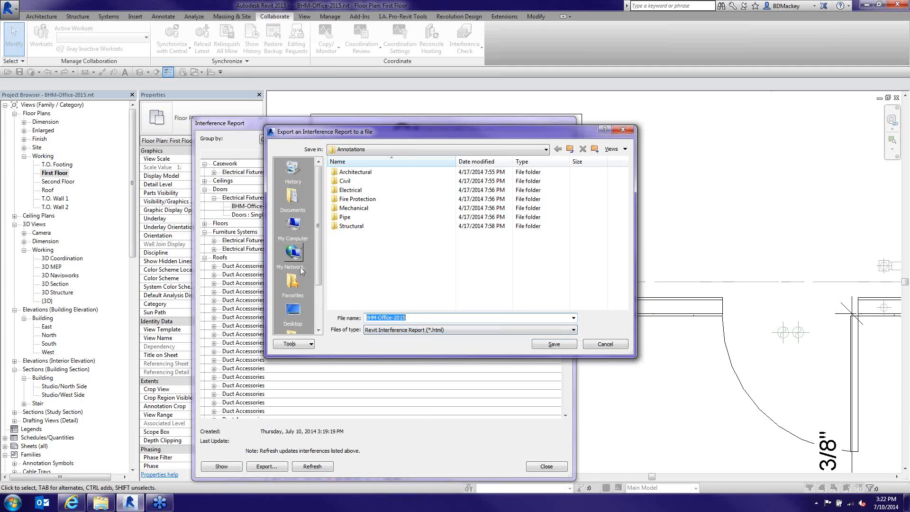
pyautogui.click(294, 313)
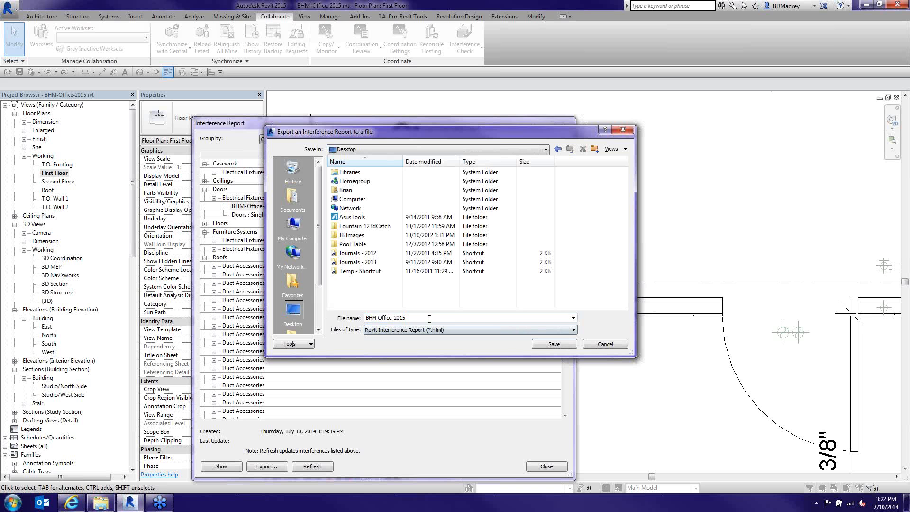
pyautogui.doubleClick(419, 319)
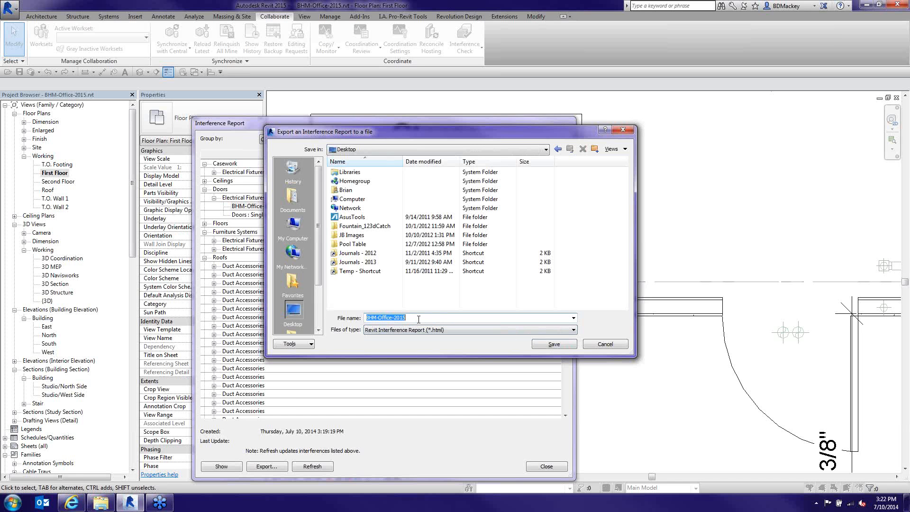
pyautogui.click(418, 319)
pyautogui.write('inter')
pyautogui.press('BackSpace')
pyautogui.press('BackSpace')
pyautogui.press('BackSpace')
pyautogui.press('BackSpace')
pyautogui.write('nterference')
pyautogui.click(546, 345)
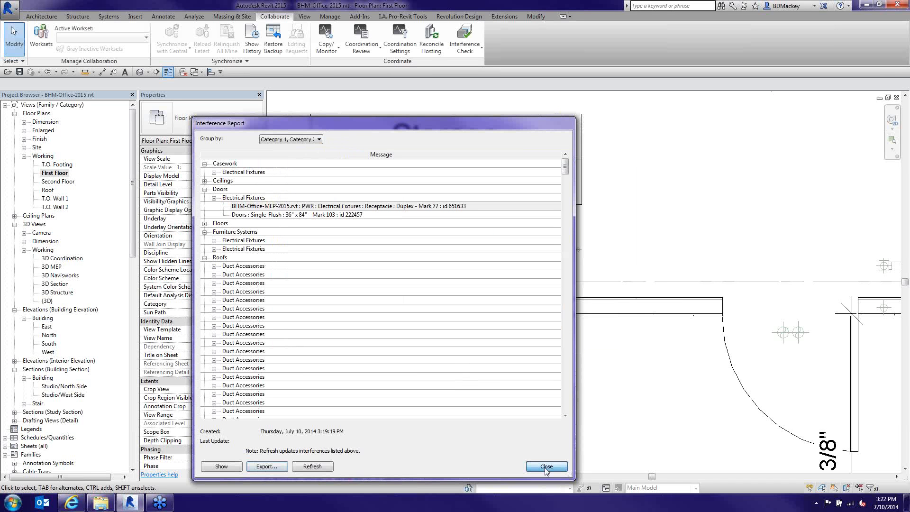
pyautogui.click(546, 467)
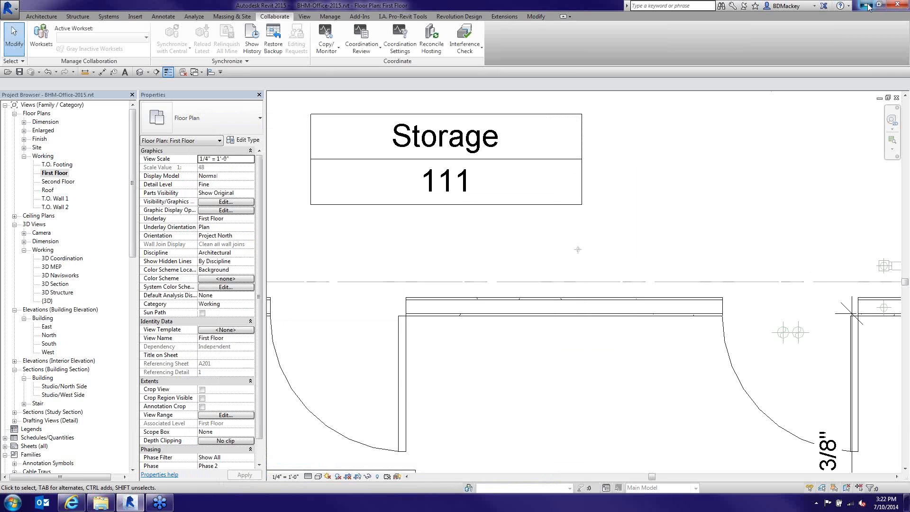
# Open the exported BHM-Office-2015 Interference.html from the desktop in Notepad++, review the markup, then close Notepad++
pyautogui.click(867, 5)
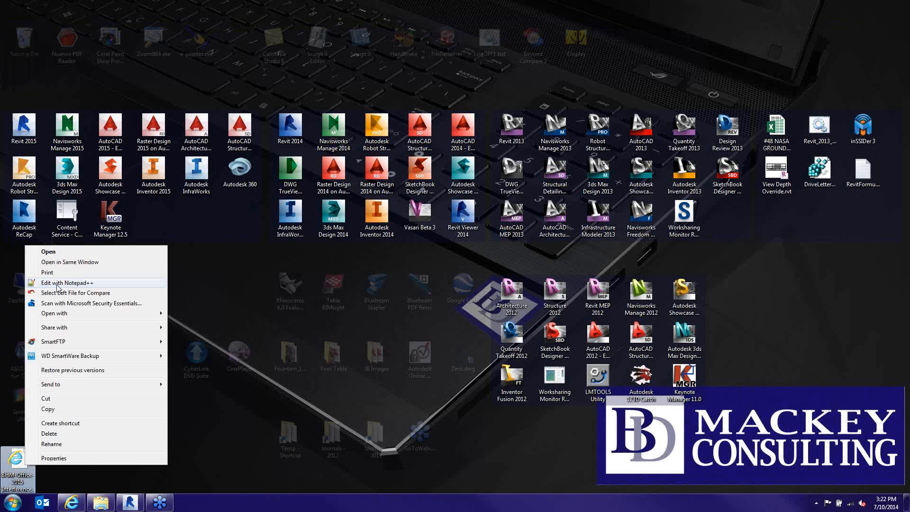
pyautogui.click(57, 283)
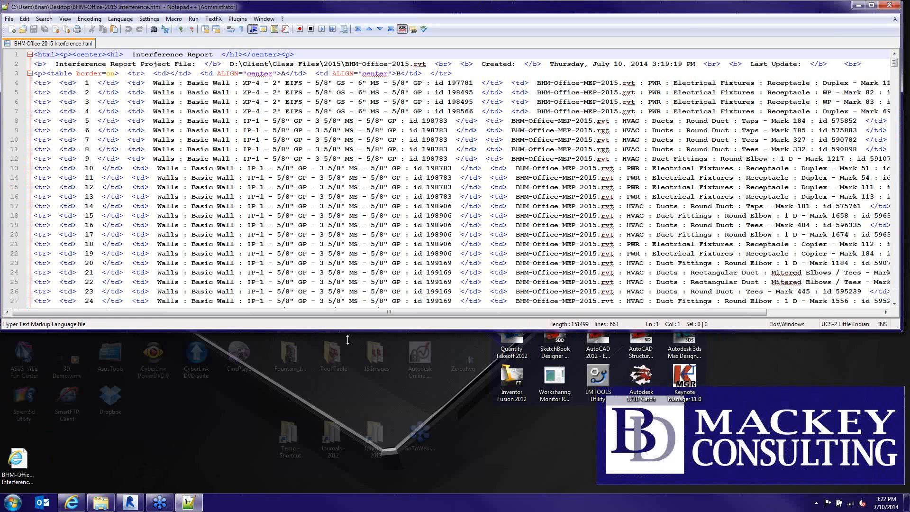
pyautogui.moveTo(347, 339); pyautogui.dragTo(347, 456)
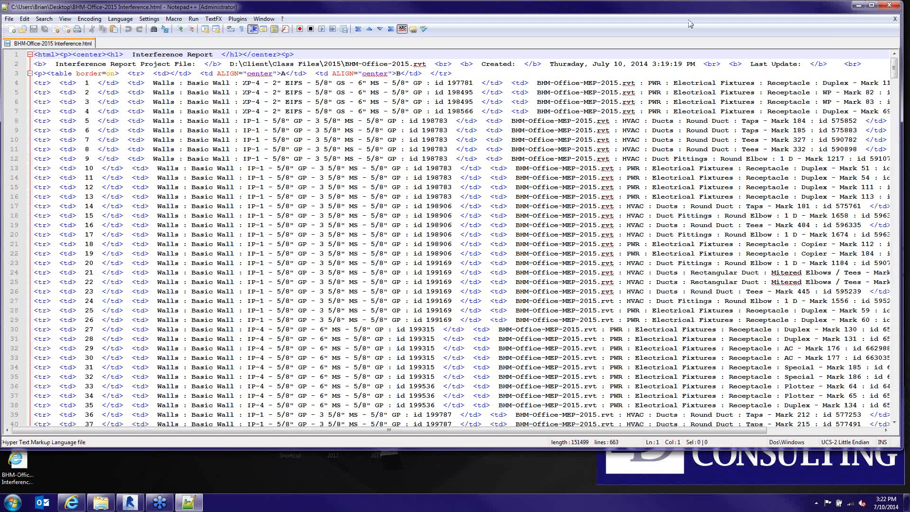
pyautogui.click(894, 20)
pyautogui.click(890, 7)
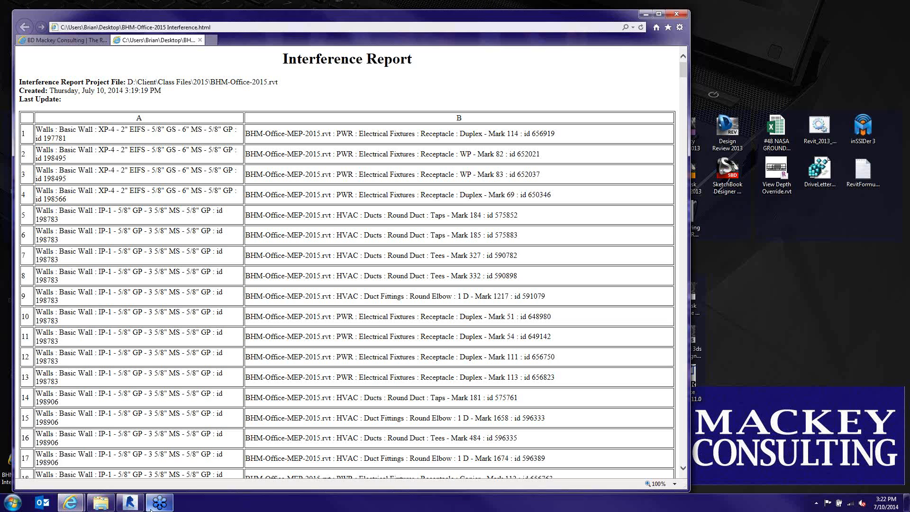
# Return from Internet Explorer to Revit's First Floor plan
pyautogui.click(131, 505)
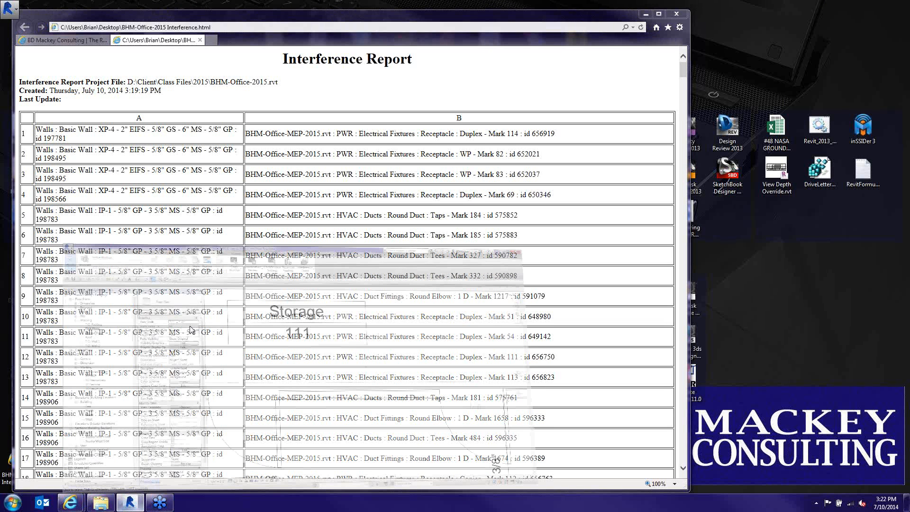
pyautogui.moveTo(75, 504)
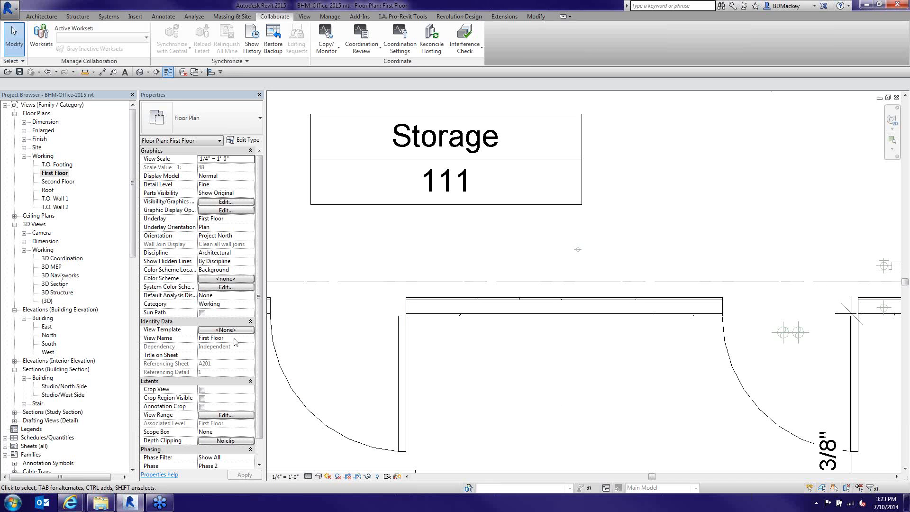
# Open the 3D Section view, tile all windows with WT, and close the WarmingHut 3D view
pyautogui.doubleClick(57, 288)
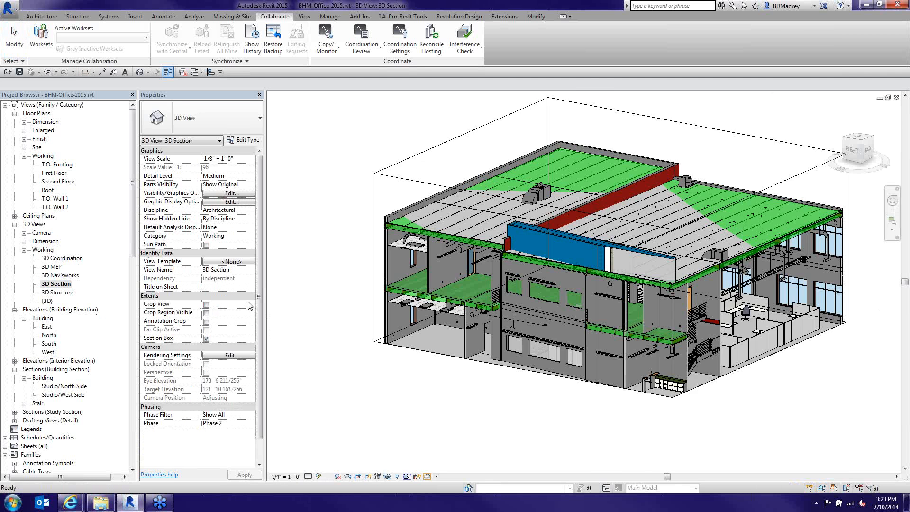
pyautogui.press('w')
pyautogui.press('t')
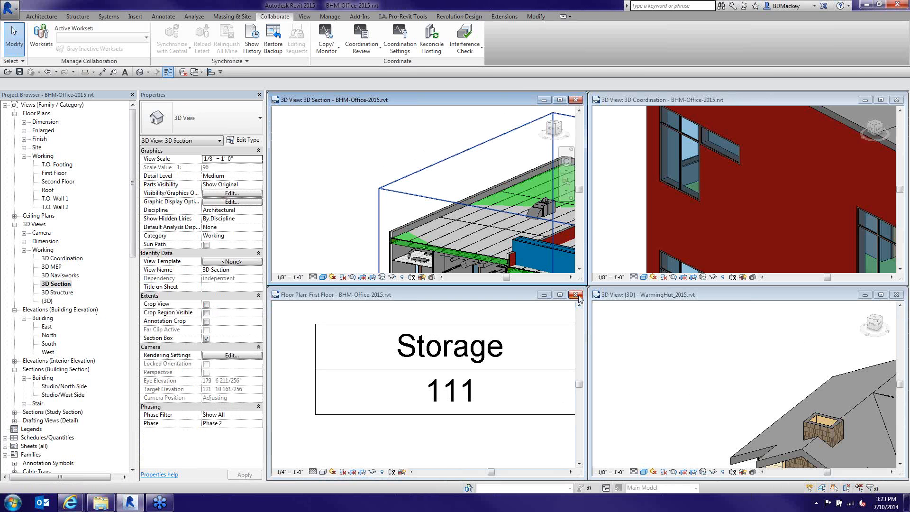
pyautogui.click(741, 353)
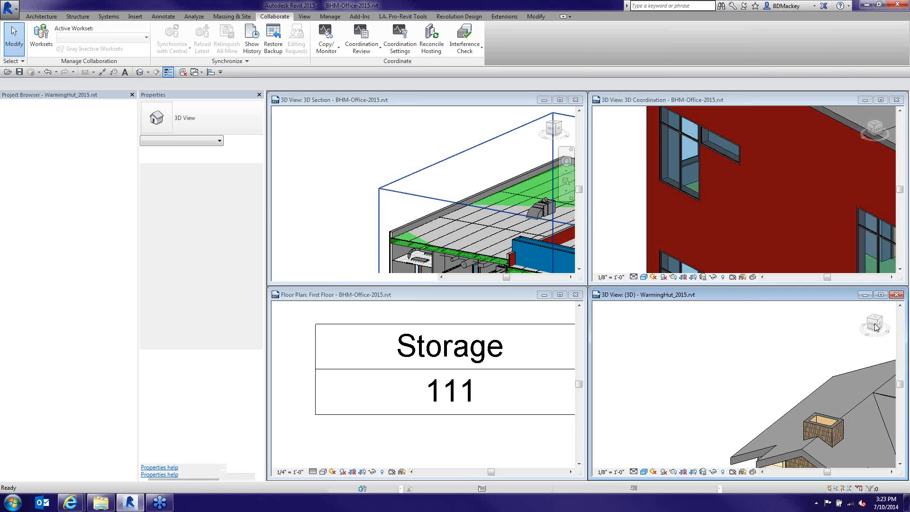
pyautogui.hotkey('ctrl', 'F4')
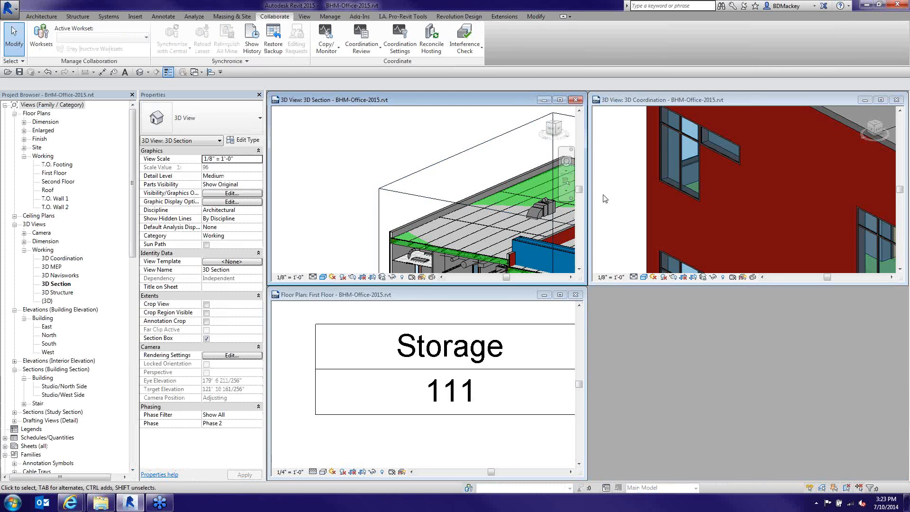
# In the First Floor plan, zoom to the doors near the Shower room and select the top door
pyautogui.click(531, 341)
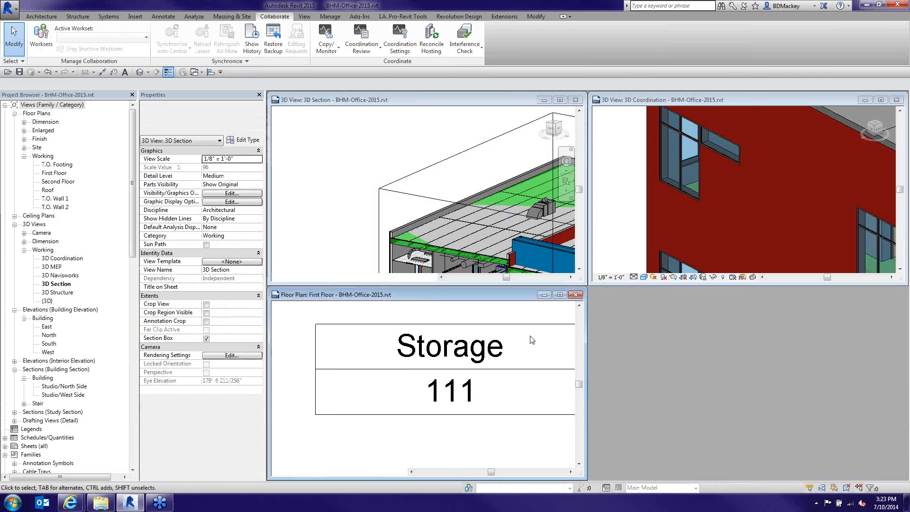
pyautogui.scroll(-3, 521, 353)
pyautogui.scroll(-2, 518, 363)
pyautogui.moveTo(511, 372); pyautogui.dragTo(375, 299, button='middle')
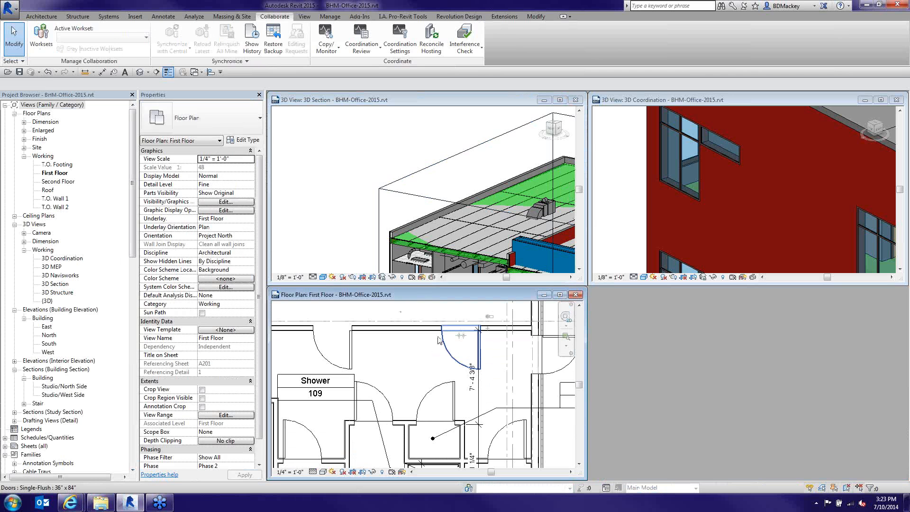
pyautogui.click(451, 353)
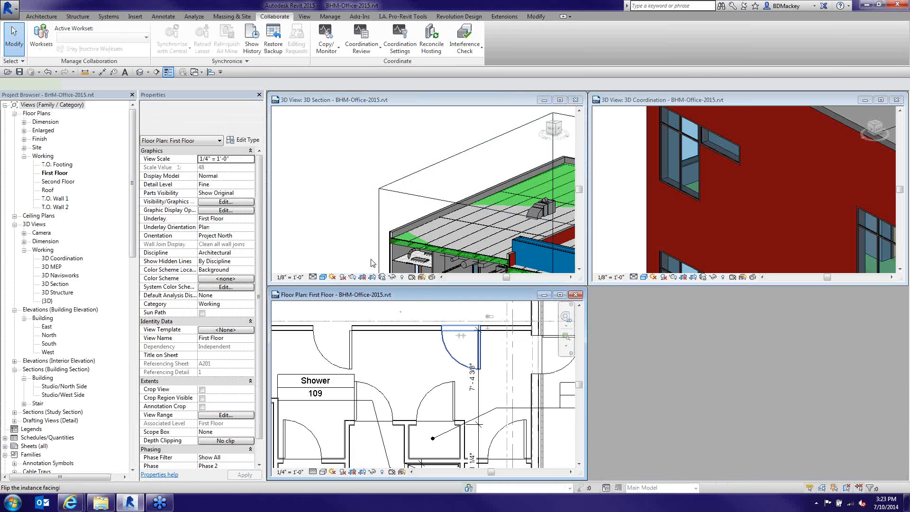
# Select the 3D Section's section box, drag a face inward, then select door 103 in the plan
pyautogui.click(357, 236)
pyautogui.scroll(-6, 357, 235)
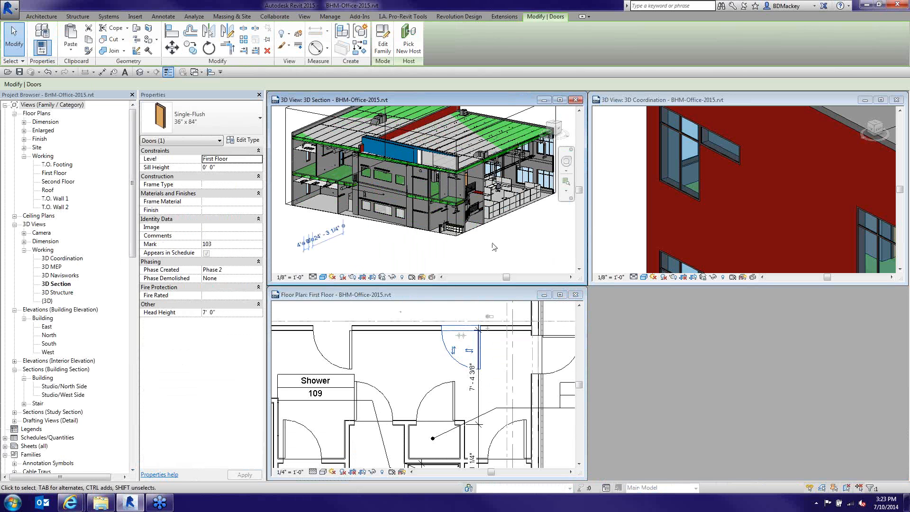
pyautogui.click(286, 202)
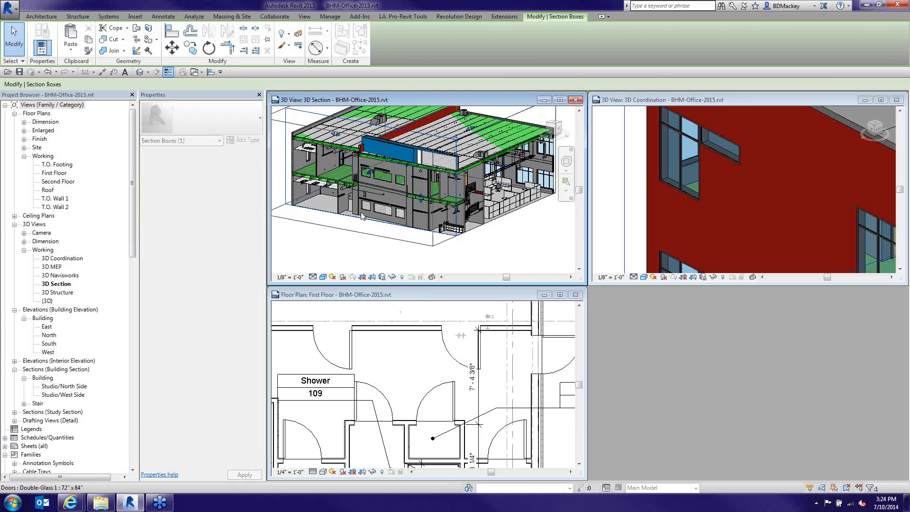
pyautogui.moveTo(362, 217); pyautogui.dragTo(361, 217)
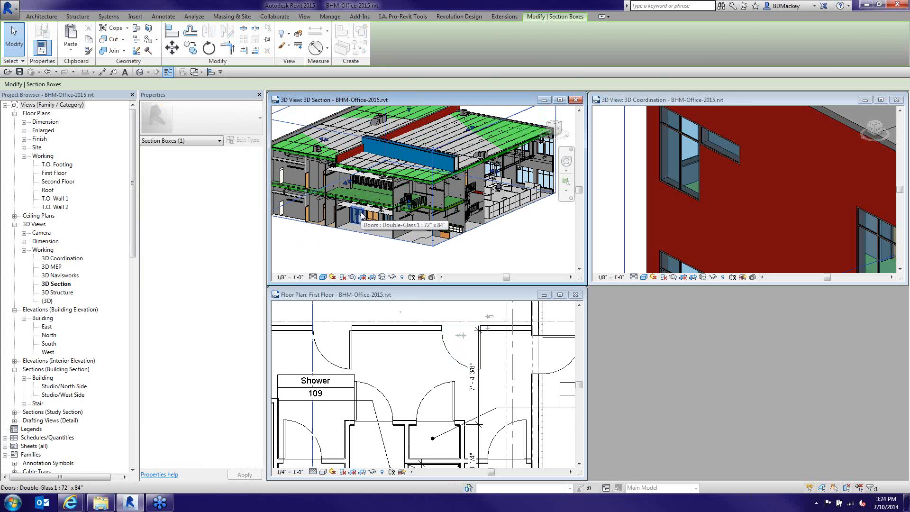
pyautogui.click(433, 370)
pyautogui.click(448, 349)
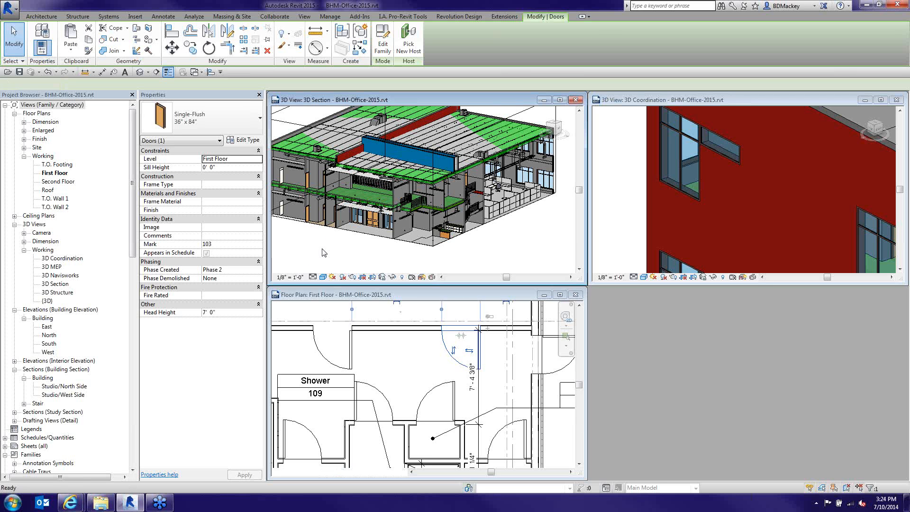
# Reselect the section box and drag its top down to the first floor
pyautogui.moveTo(324, 253); pyautogui.dragTo(340, 201, button='middle')
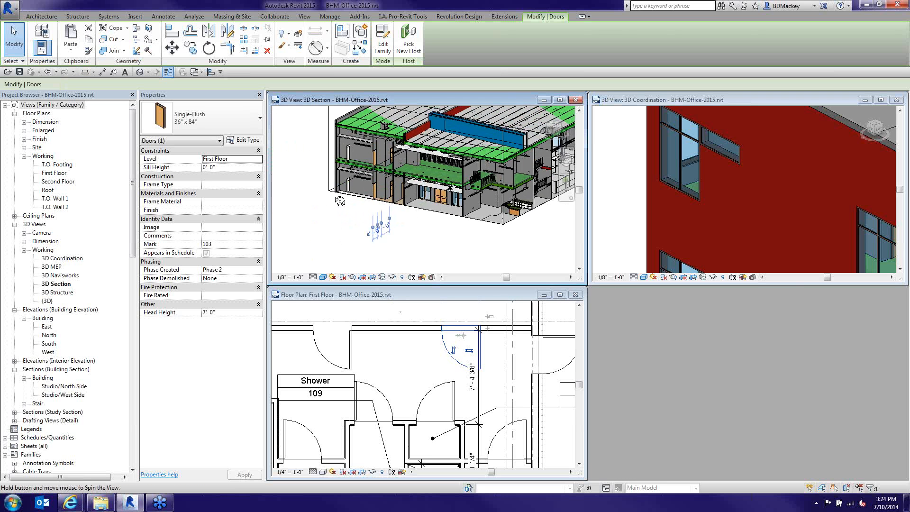
pyautogui.click(351, 175)
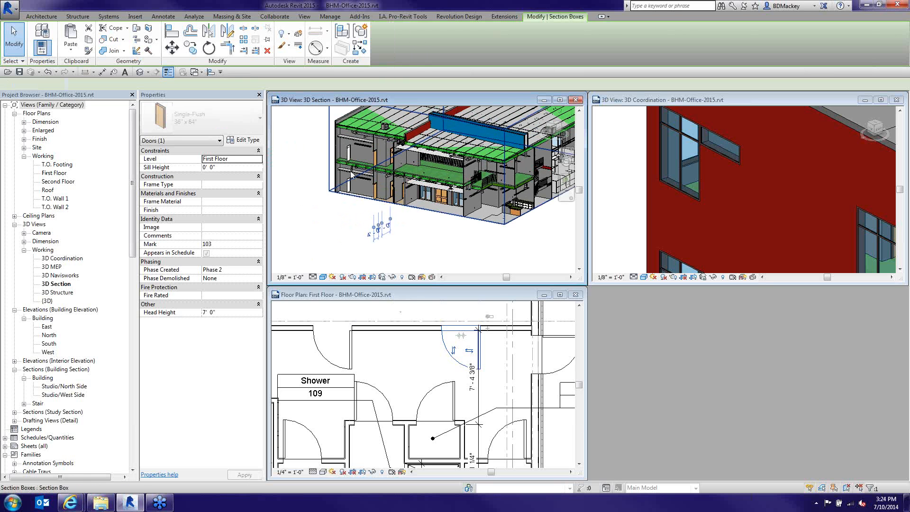
pyautogui.moveTo(435, 216); pyautogui.dragTo(406, 261, button='middle')
pyautogui.moveTo(445, 127); pyautogui.dragTo(447, 202)
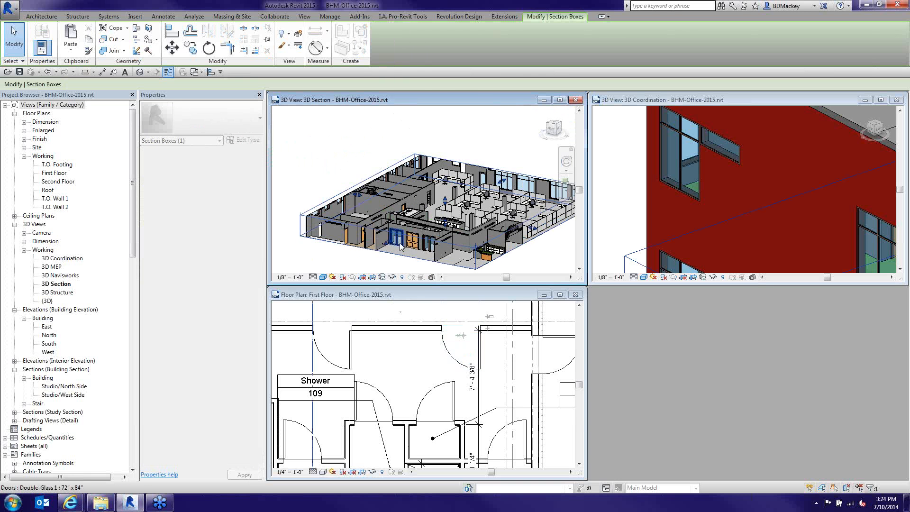
pyautogui.moveTo(406, 223); pyautogui.dragTo(410, 197, button='middle')
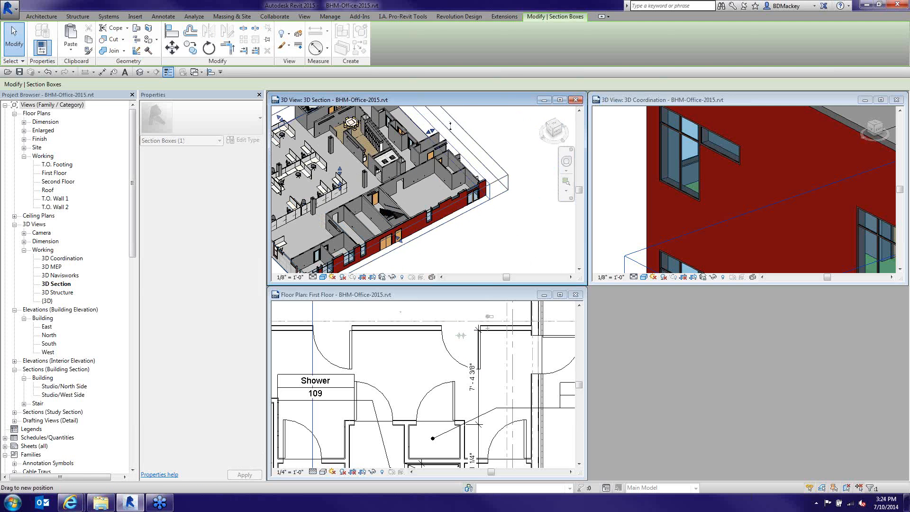
# Orbit and zoom the 3D Section to an oblique view of door 103 and the restrooms
pyautogui.moveTo(451, 126); pyautogui.dragTo(451, 125)
pyautogui.click(499, 216)
pyautogui.keyDown('shift'); pyautogui.moveTo(500, 217); pyautogui.dragTo(430, 227, button='middle'); pyautogui.keyUp('shift')
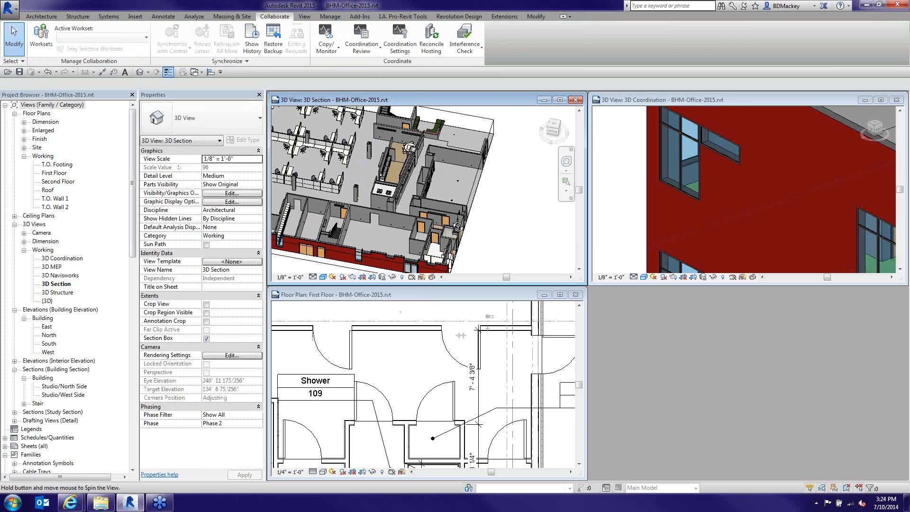
pyautogui.scroll(1, 435, 259)
pyautogui.click(434, 257)
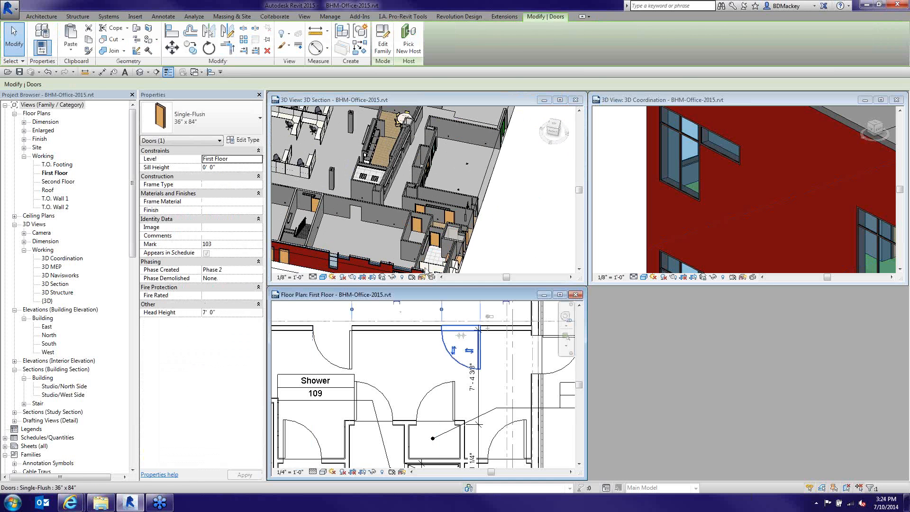
pyautogui.keyDown('shift'); pyautogui.moveTo(490, 250); pyautogui.dragTo(493, 200, button='middle'); pyautogui.keyUp('shift')
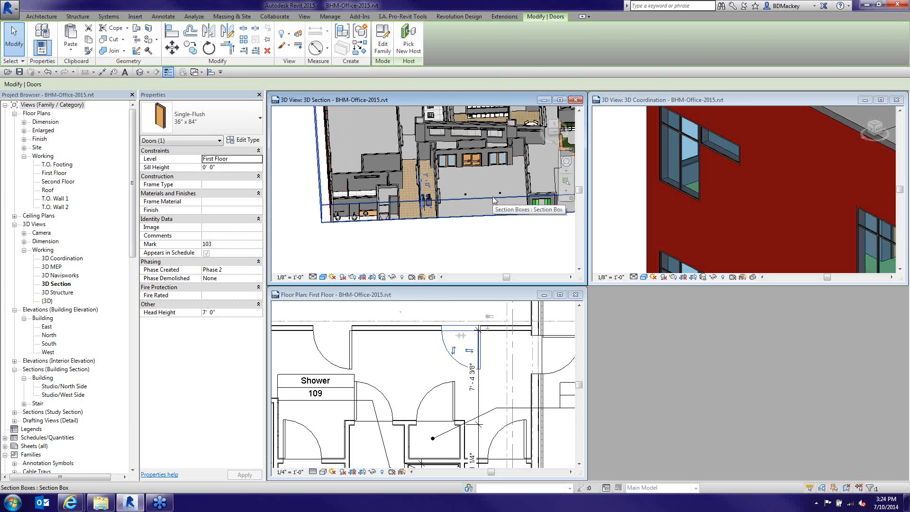
pyautogui.scroll(5, 428, 215)
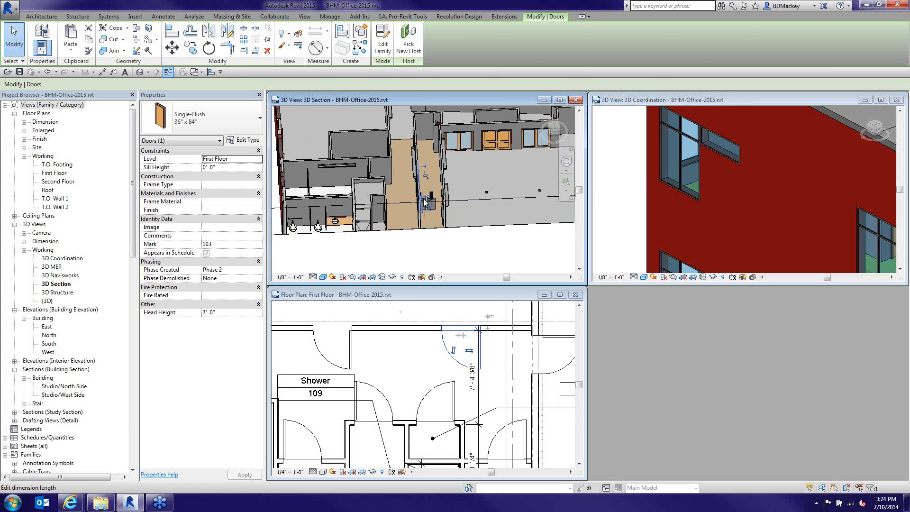
pyautogui.keyDown('shift'); pyautogui.moveTo(428, 219); pyautogui.dragTo(485, 190, button='middle'); pyautogui.keyUp('shift')
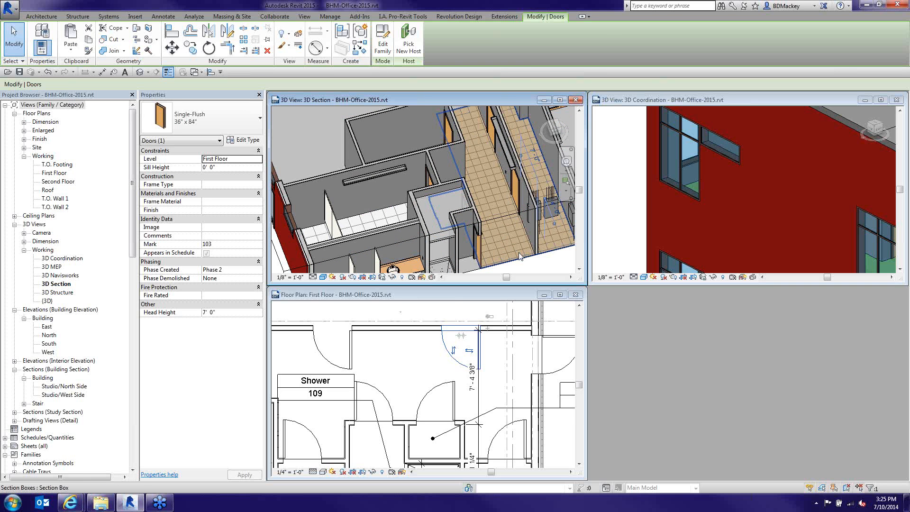
# Select the restroom's CT-2 floor and door 103 in the plan, reorienting the 3D Section
pyautogui.click(530, 256)
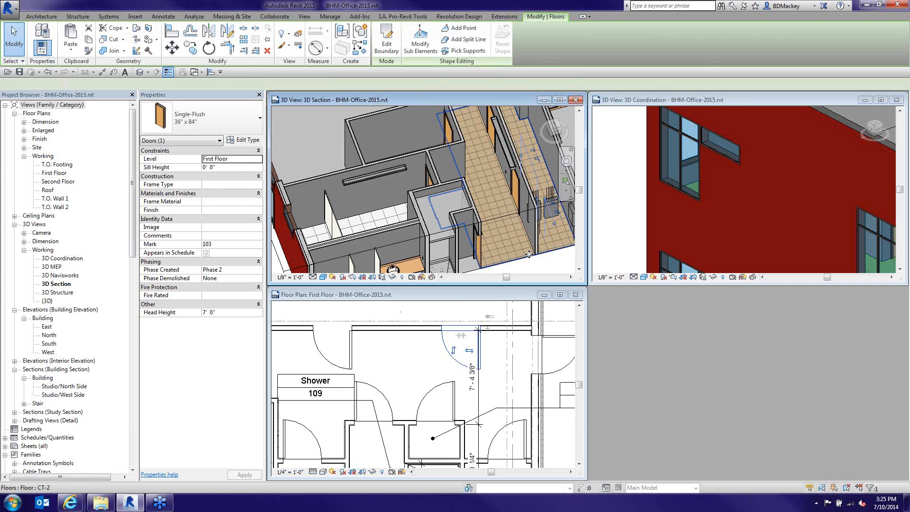
pyautogui.keyDown('shift'); pyautogui.moveTo(528, 254); pyautogui.dragTo(462, 241, button='middle'); pyautogui.keyUp('shift')
pyautogui.click(490, 346)
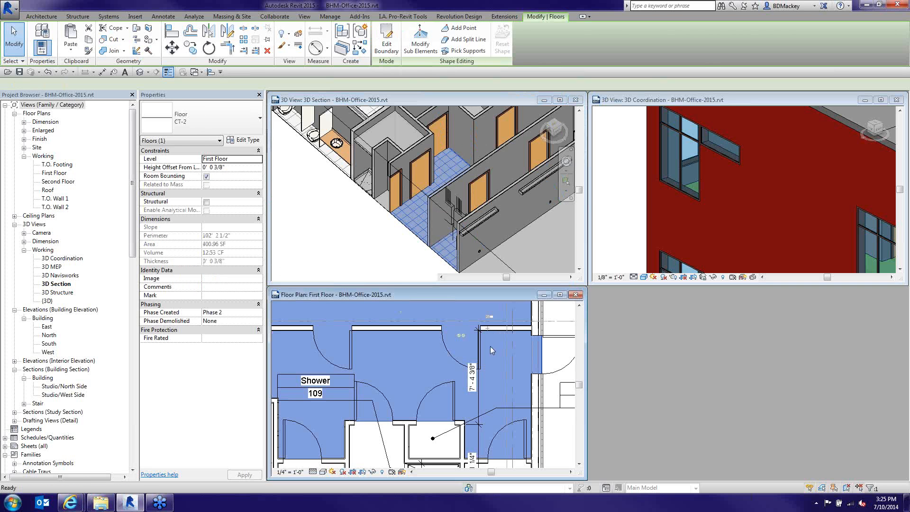
pyautogui.click(446, 351)
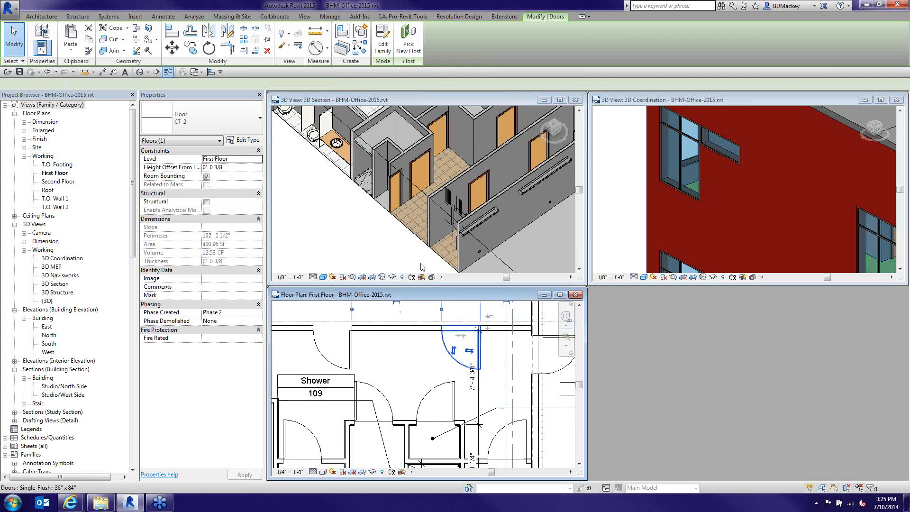
pyautogui.click(392, 244)
pyautogui.moveTo(428, 248); pyautogui.dragTo(388, 200, button='middle')
# Push the section box's front face outward and zoom in on the wall corner
pyautogui.click(410, 190)
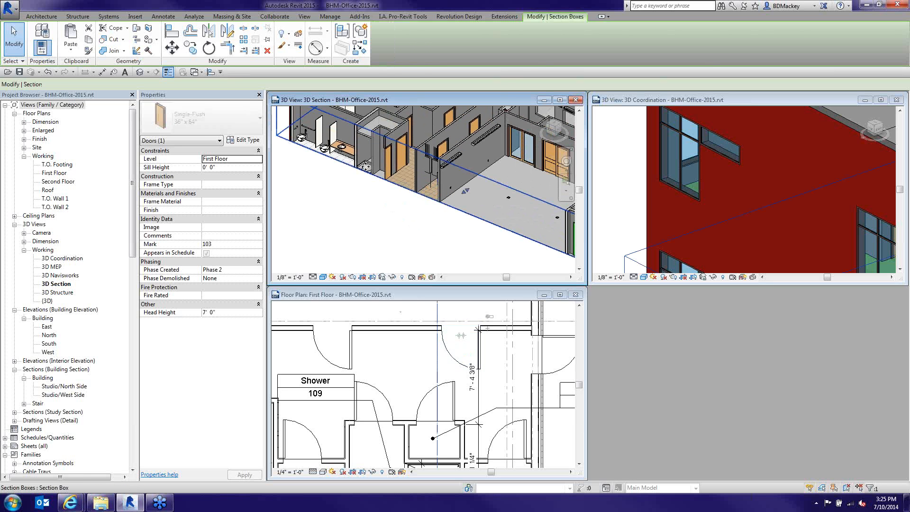
pyautogui.moveTo(465, 191); pyautogui.dragTo(444, 209)
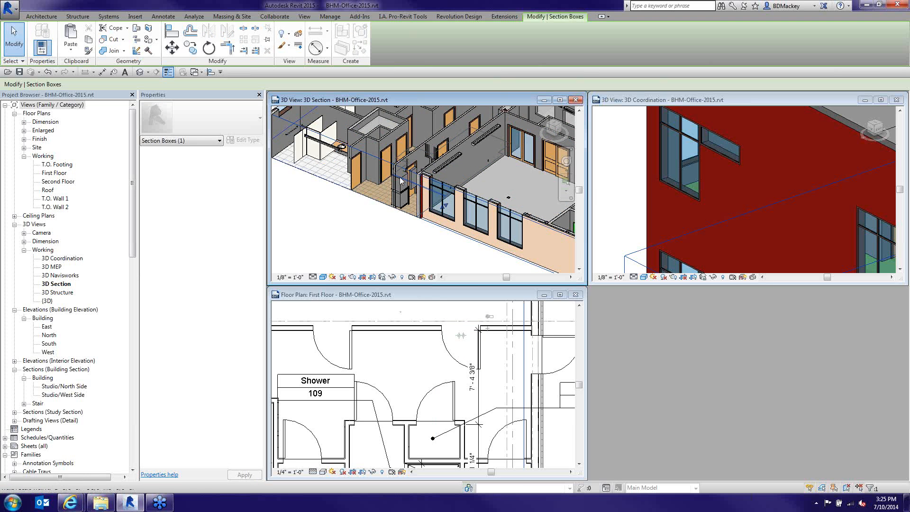
pyautogui.scroll(3, 401, 179)
pyautogui.scroll(3, 401, 181)
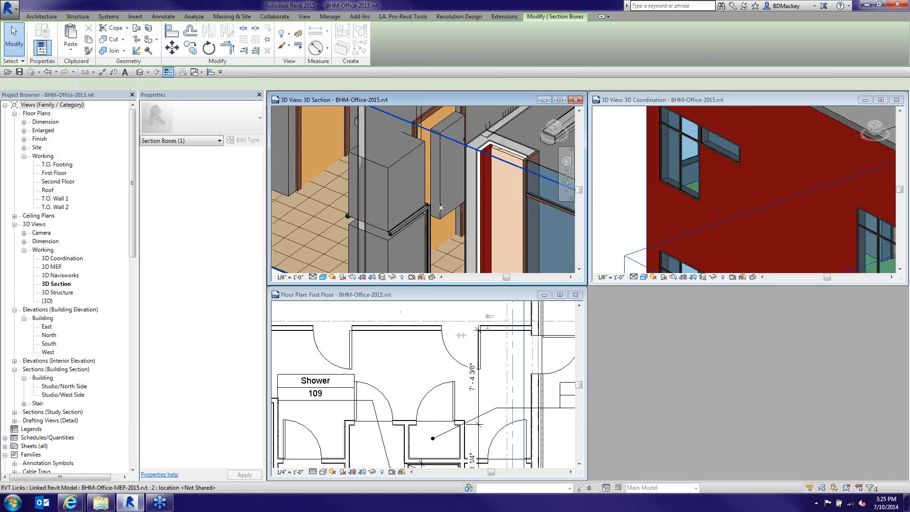
# Select the linked BHM-Office-MEP-2015 model and orbit, zoom and pan to its equipment at the restroom wall
pyautogui.click(405, 190)
pyautogui.keyDown('shift'); pyautogui.moveTo(426, 213); pyautogui.dragTo(449, 197, button='middle'); pyautogui.keyUp('shift')
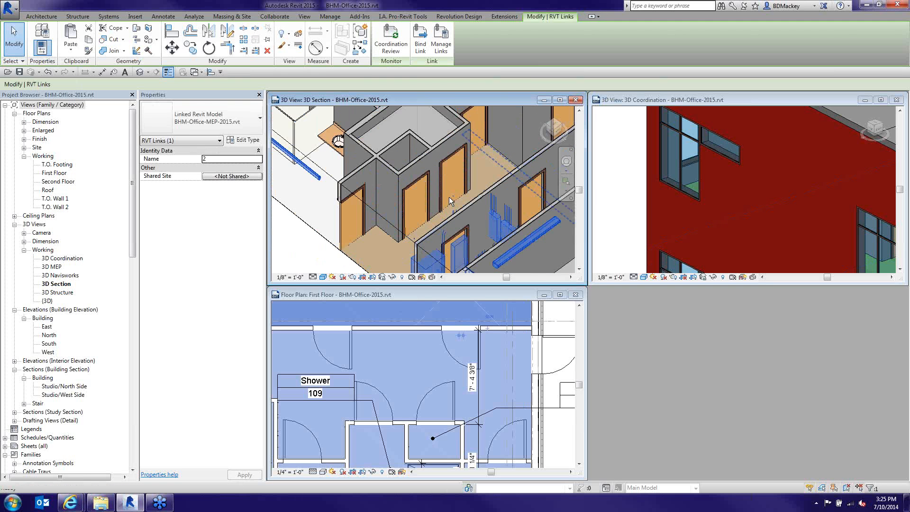
pyautogui.scroll(3, 445, 189)
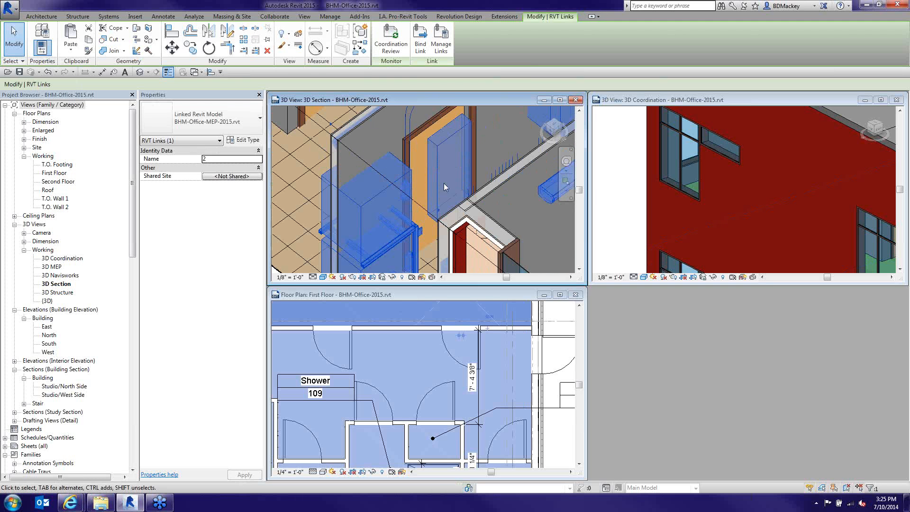
pyautogui.press('Escape')
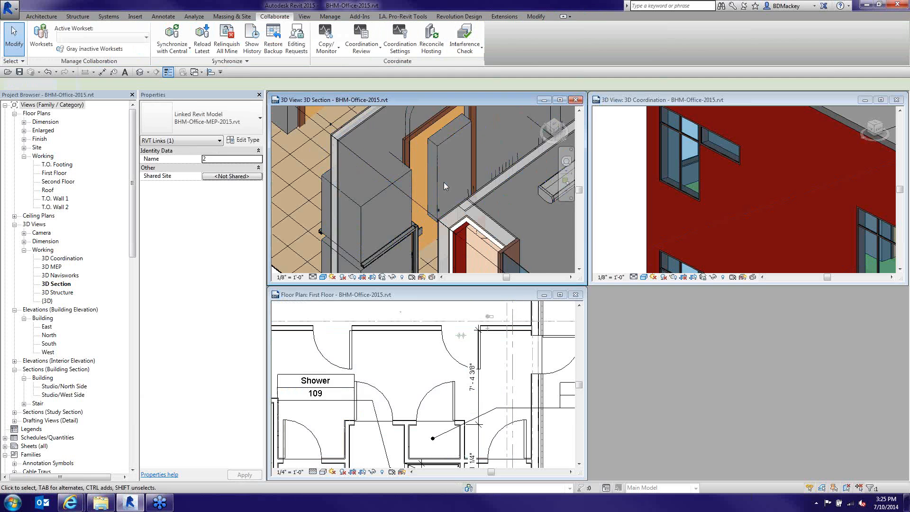
pyautogui.scroll(-1, 444, 182)
pyautogui.moveTo(443, 182); pyautogui.dragTo(448, 131, button='middle')
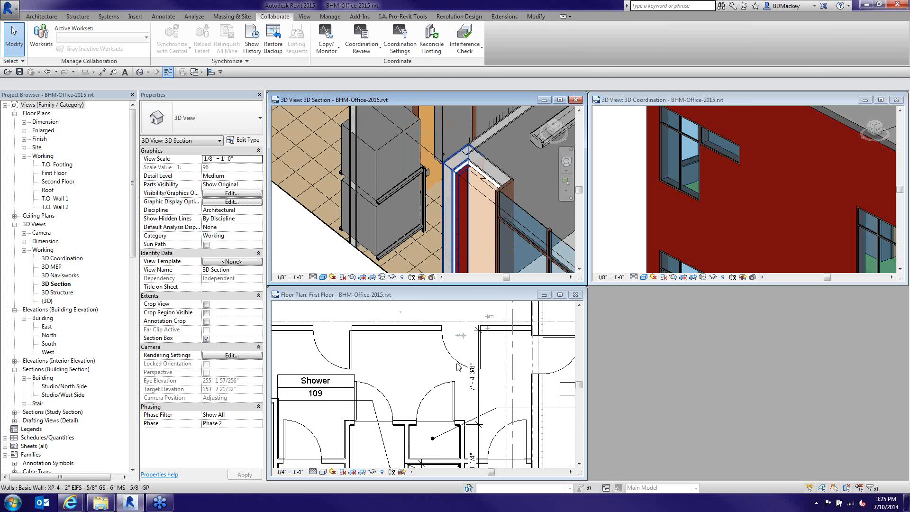
pyautogui.click(421, 180)
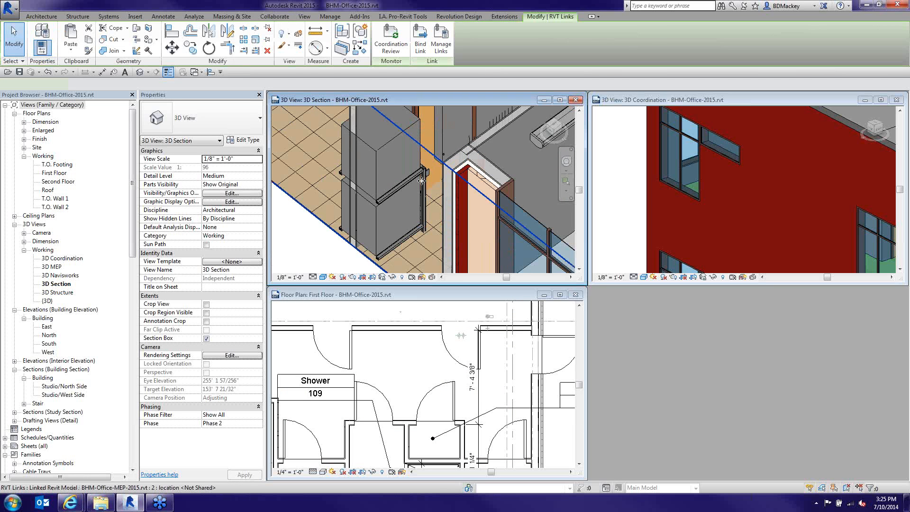
pyautogui.scroll(-2, 422, 176)
pyautogui.moveTo(427, 154); pyautogui.dragTo(412, 159, button='middle')
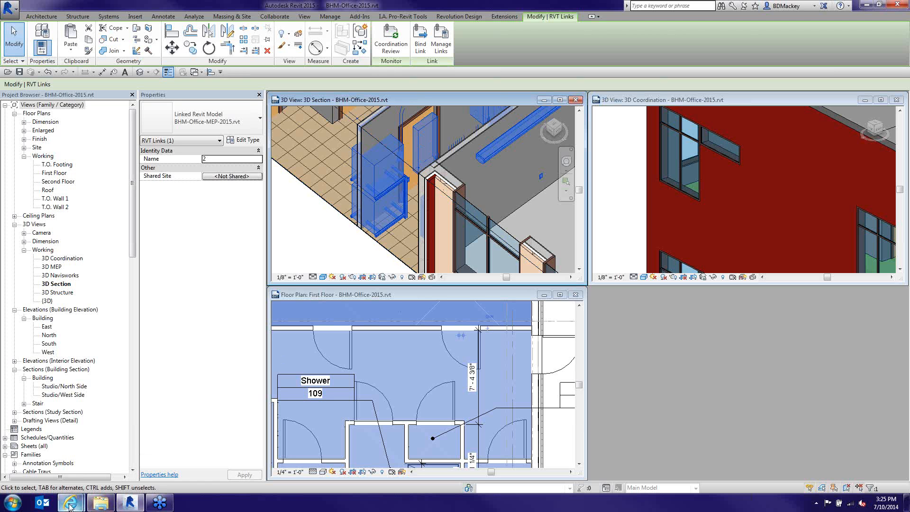
pyautogui.moveTo(71, 504)
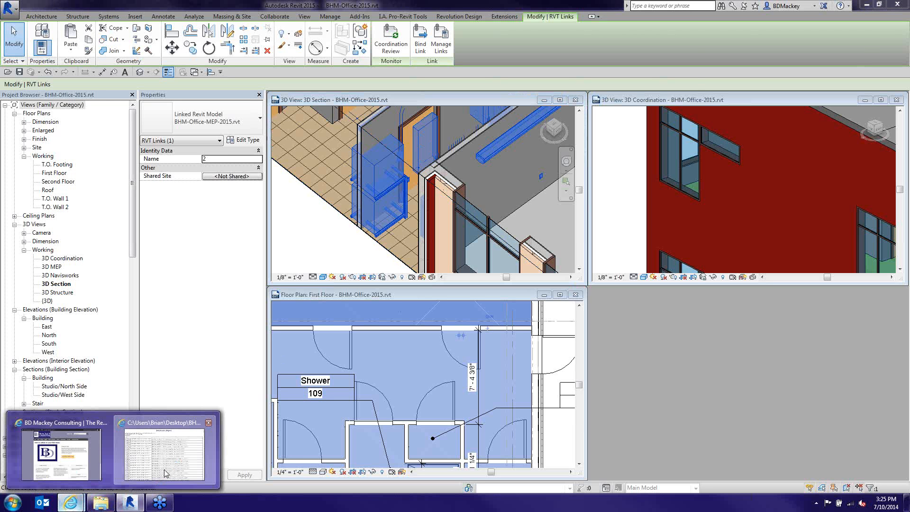
# Close the Interference Report tab in Internet Explorer and minimize the browser to return to Revit
pyautogui.click(165, 470)
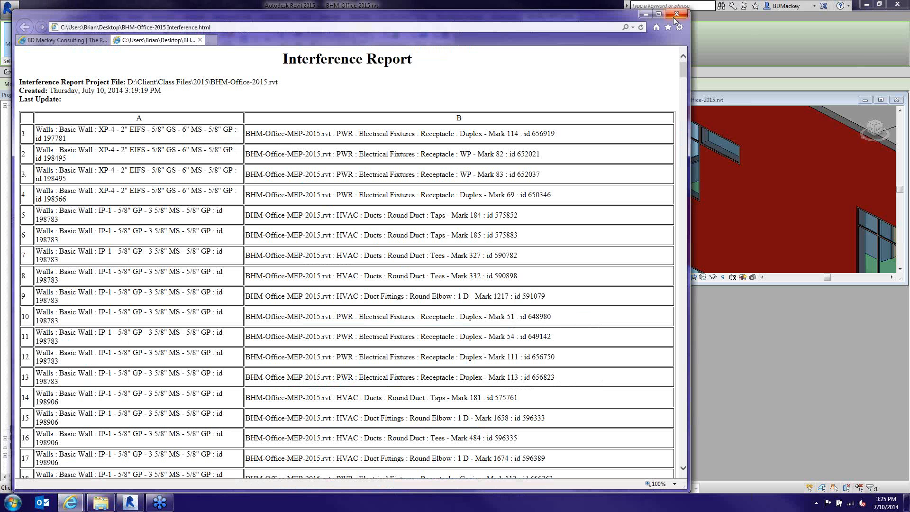
pyautogui.click(200, 40)
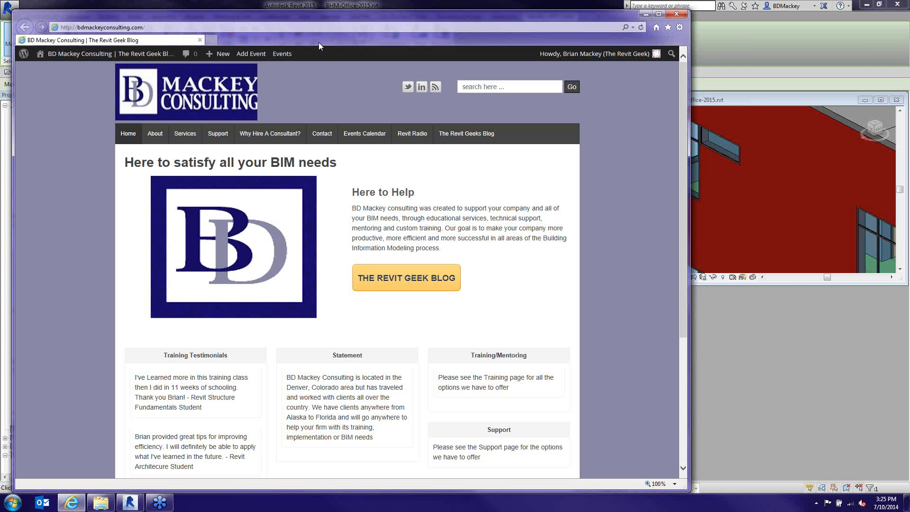
pyautogui.click(646, 14)
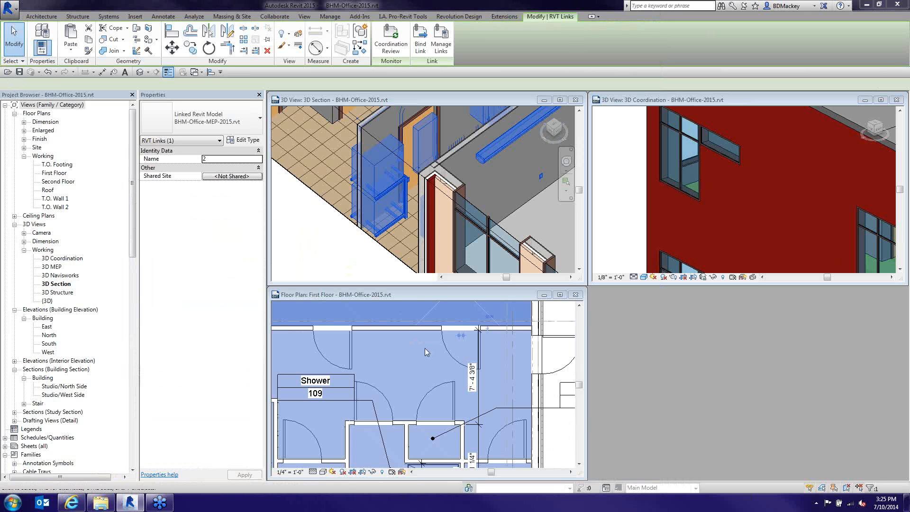
# Select door 103, orbit the 3D Section around it, and set Detail Level to Fine
pyautogui.click(418, 153)
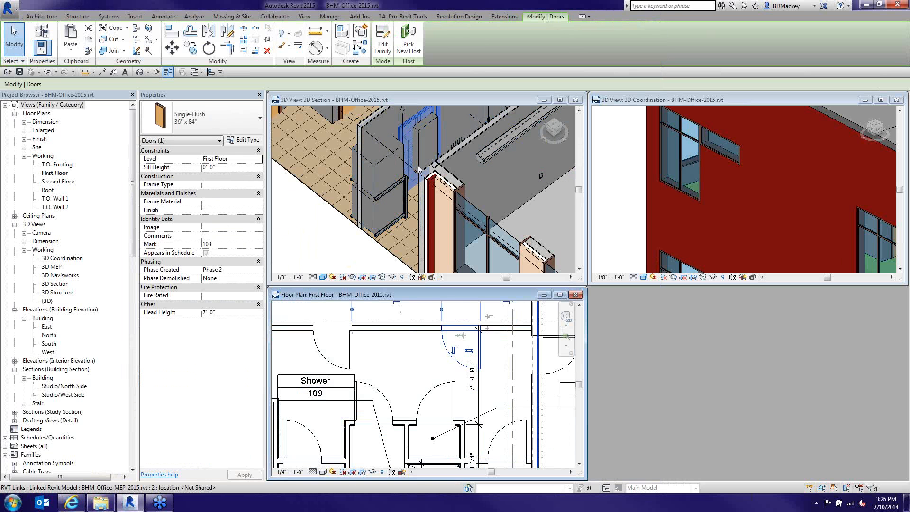
pyautogui.click(401, 216)
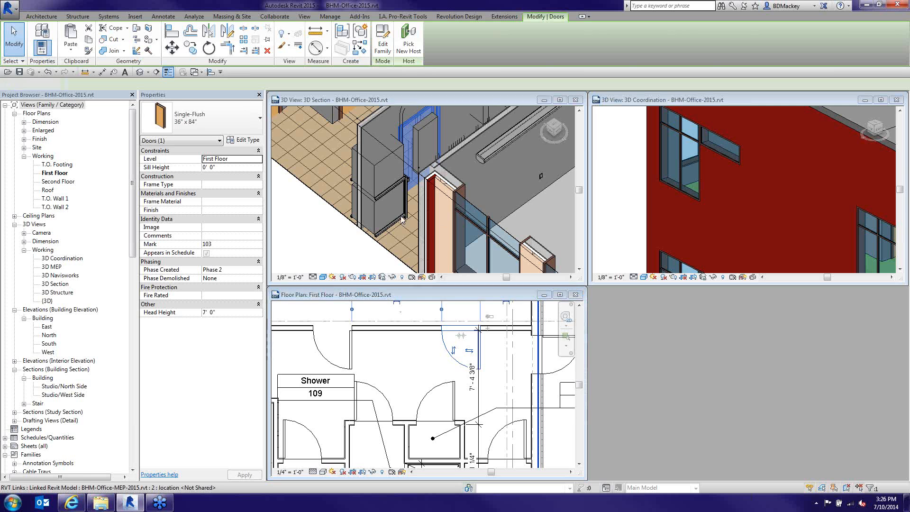
pyautogui.keyDown('shift'); pyautogui.moveTo(401, 216); pyautogui.dragTo(411, 135, button='middle'); pyautogui.keyUp('shift')
pyautogui.click(313, 277)
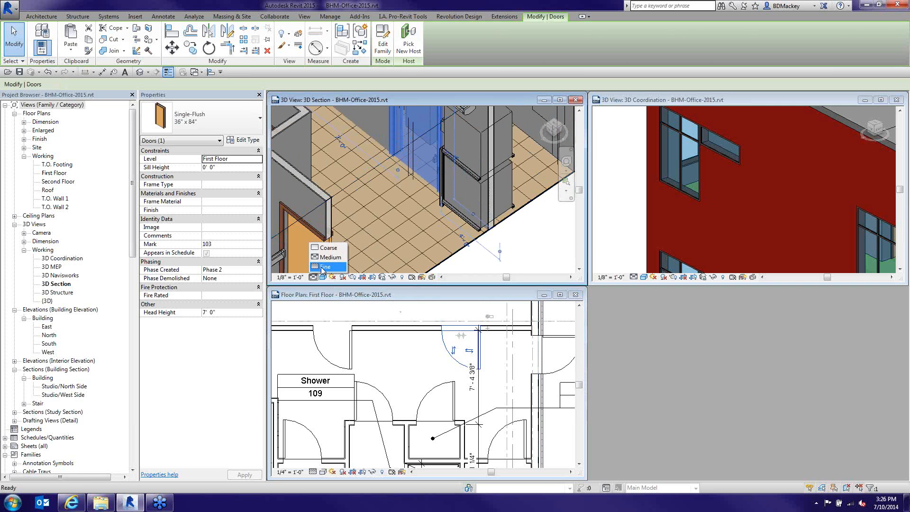
pyautogui.click(322, 269)
pyautogui.press('Escape')
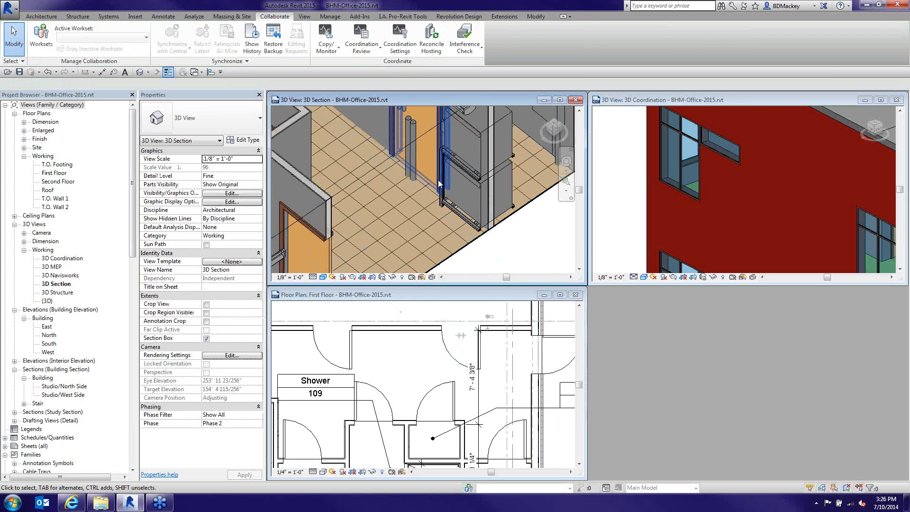
# Activate the First Floor plan and zoom out and pan to show the surrounding rooms
pyautogui.keyDown('shift'); pyautogui.moveTo(439, 184); pyautogui.dragTo(376, 196, button='middle'); pyautogui.keyUp('shift')
pyautogui.click(419, 183)
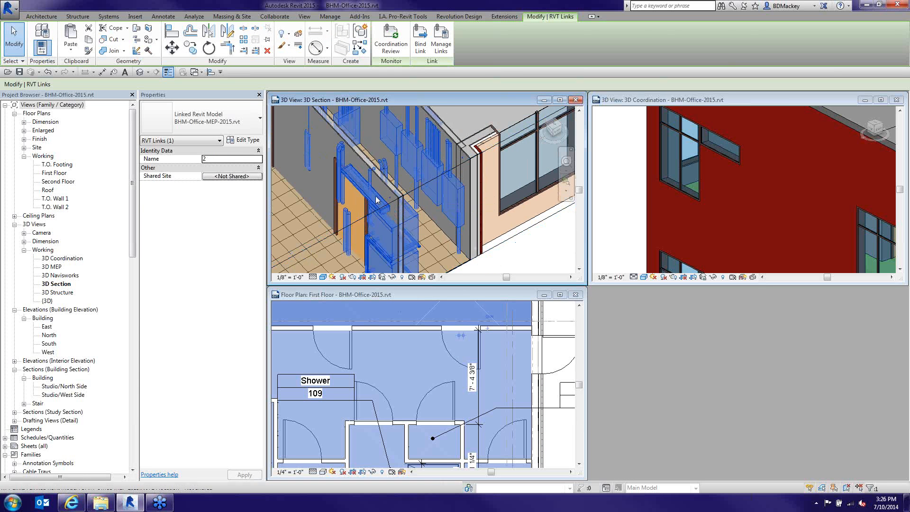
pyautogui.click(433, 359)
pyautogui.press('Escape')
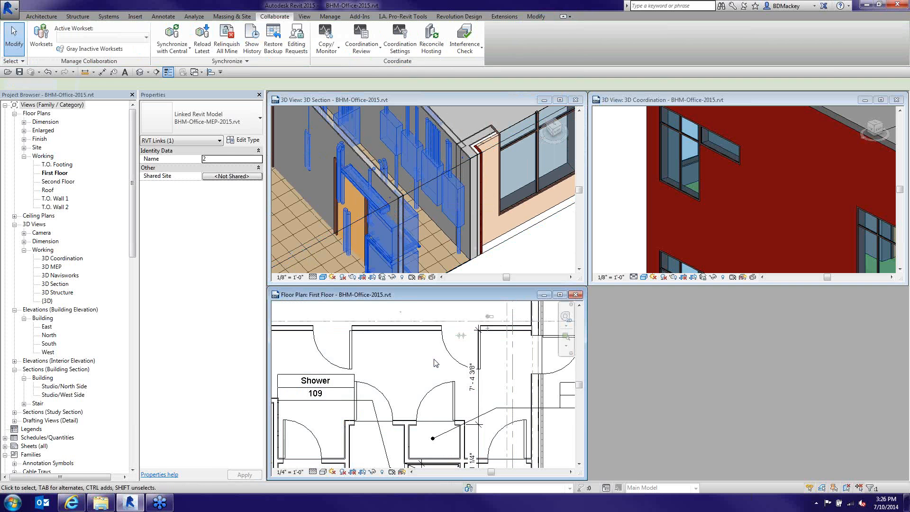
pyautogui.scroll(-2, 495, 353)
pyautogui.scroll(-3, 494, 353)
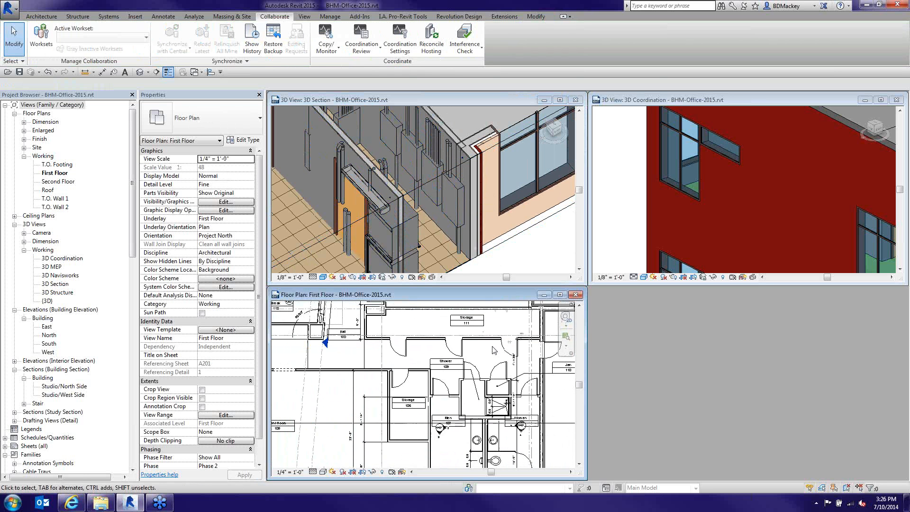
pyautogui.moveTo(493, 354); pyautogui.dragTo(483, 355, button='middle')
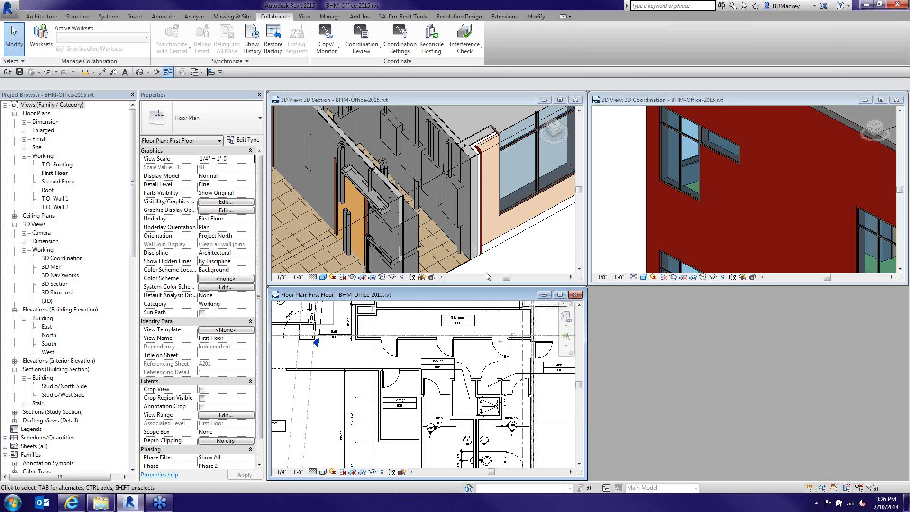
# Run an interference check of project Doors against all categories of BHM-Office-MEP-2015.rvt
pyautogui.click(479, 46)
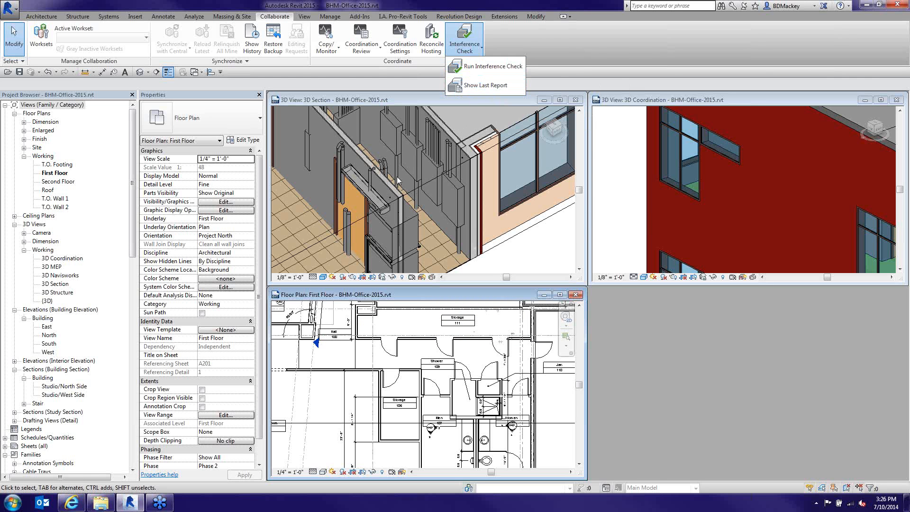
pyautogui.click(484, 67)
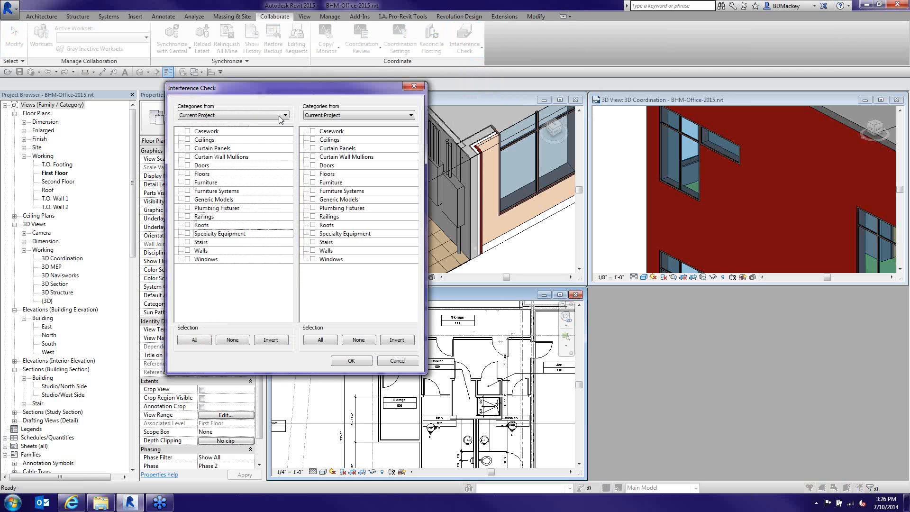
pyautogui.click(187, 165)
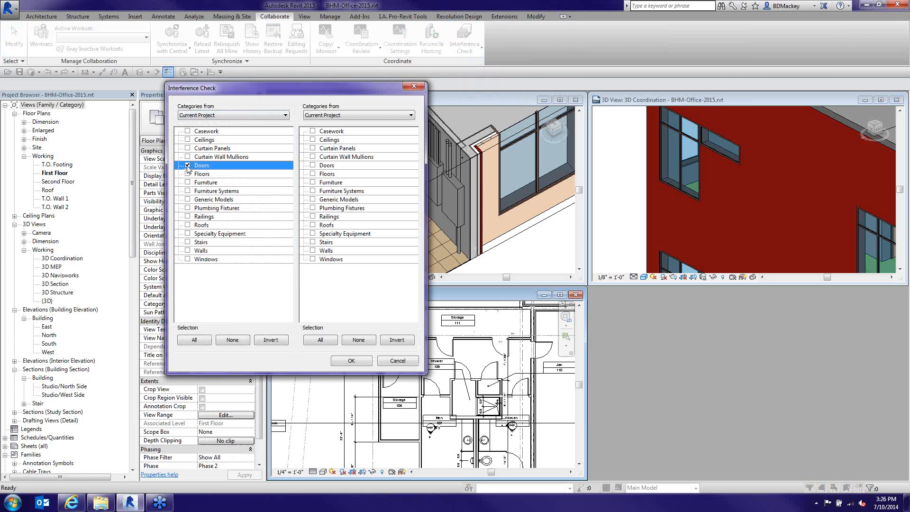
pyautogui.click(341, 115)
pyautogui.click(337, 125)
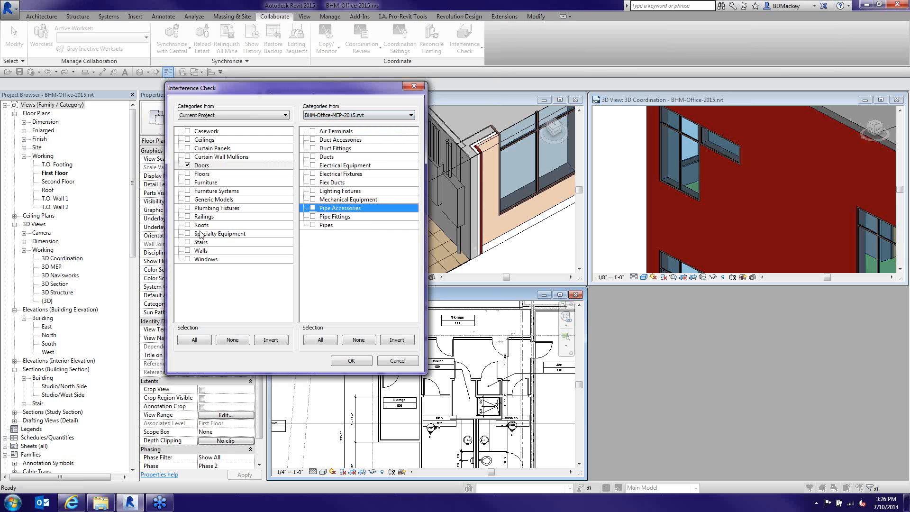
pyautogui.click(320, 340)
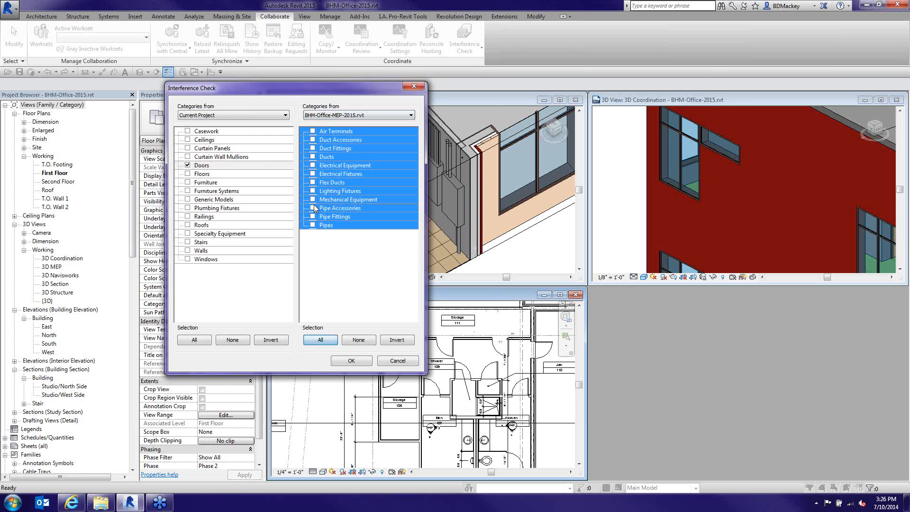
pyautogui.click(351, 363)
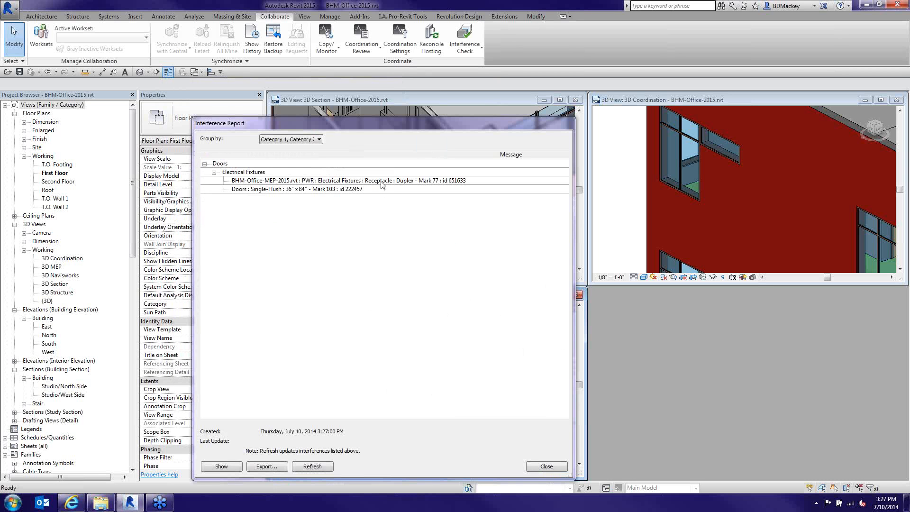
# Review the duplex receptacle (Mark 77) clash with door 103, then close the report
pyautogui.click(381, 181)
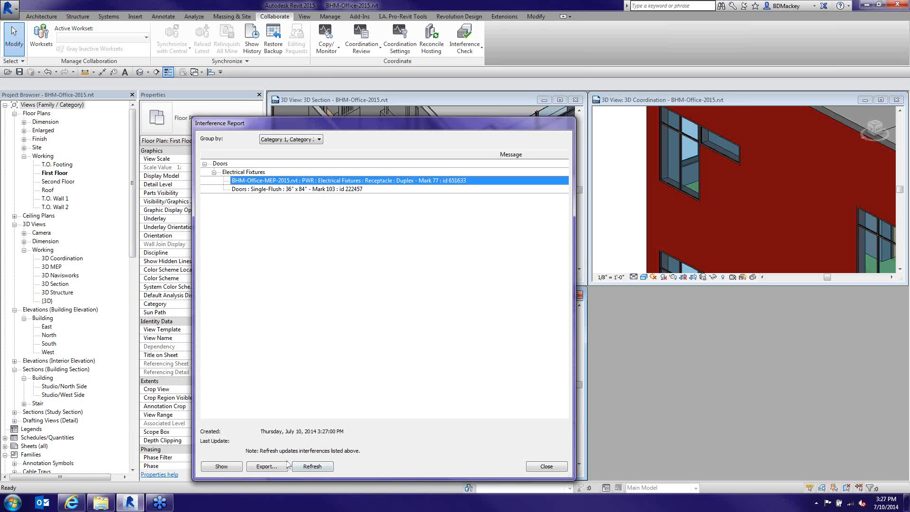
pyautogui.click(546, 467)
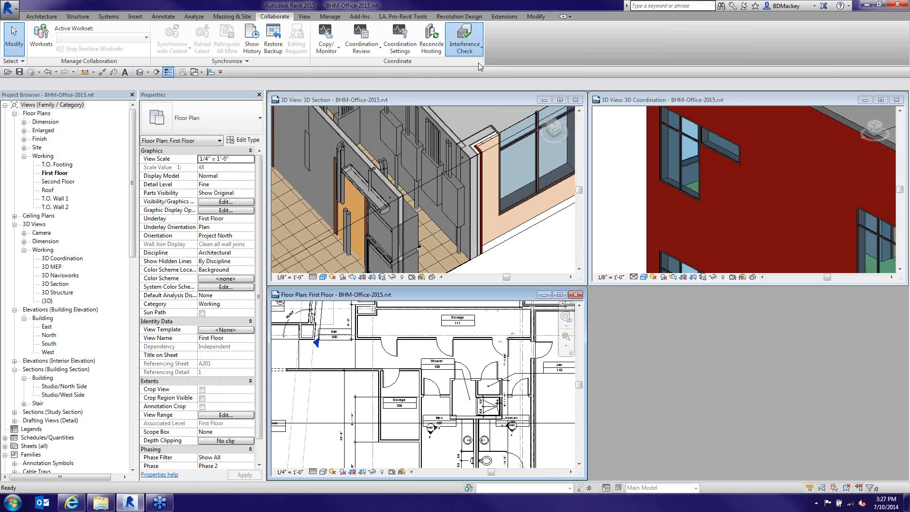
# Check Doors against BHM-Structure-2015.rvt, all categories except Walls, and dismiss the no-interference message
pyautogui.click(345, 116)
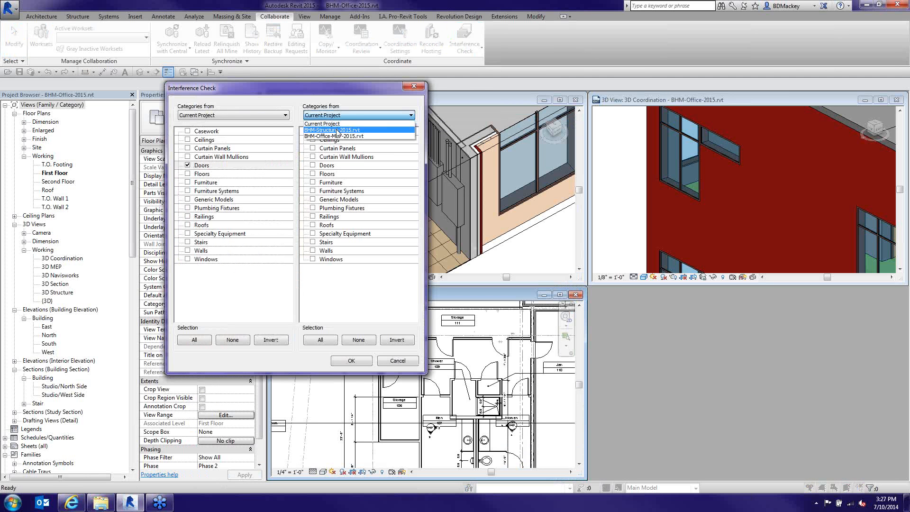
pyautogui.click(338, 130)
pyautogui.click(320, 340)
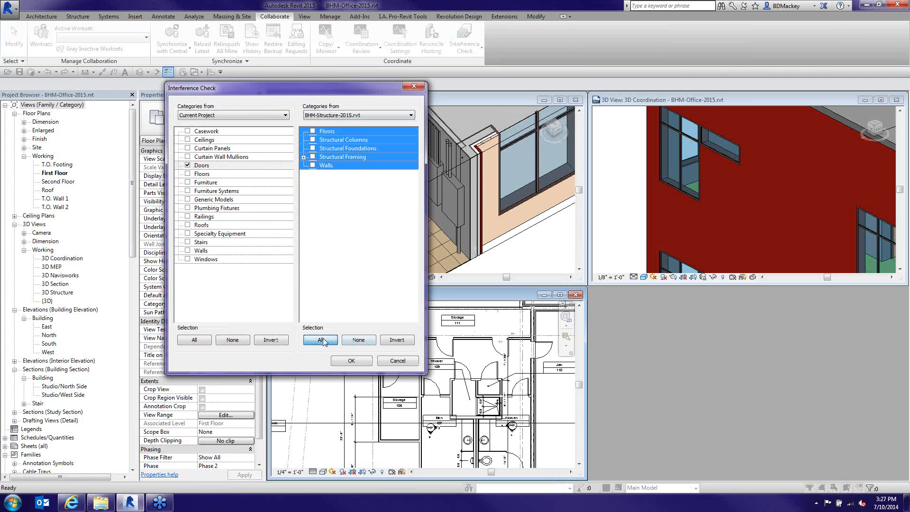
pyautogui.click(312, 165)
pyautogui.click(361, 339)
pyautogui.click(313, 166)
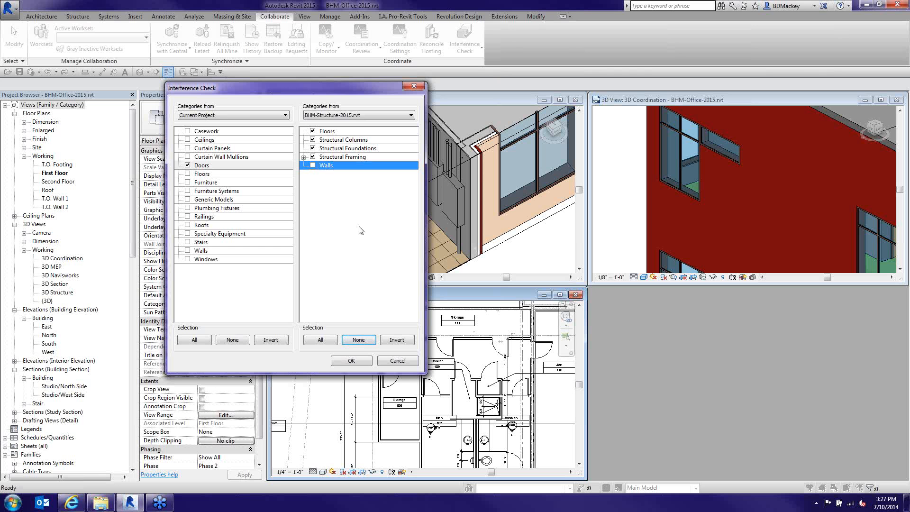
pyautogui.click(353, 359)
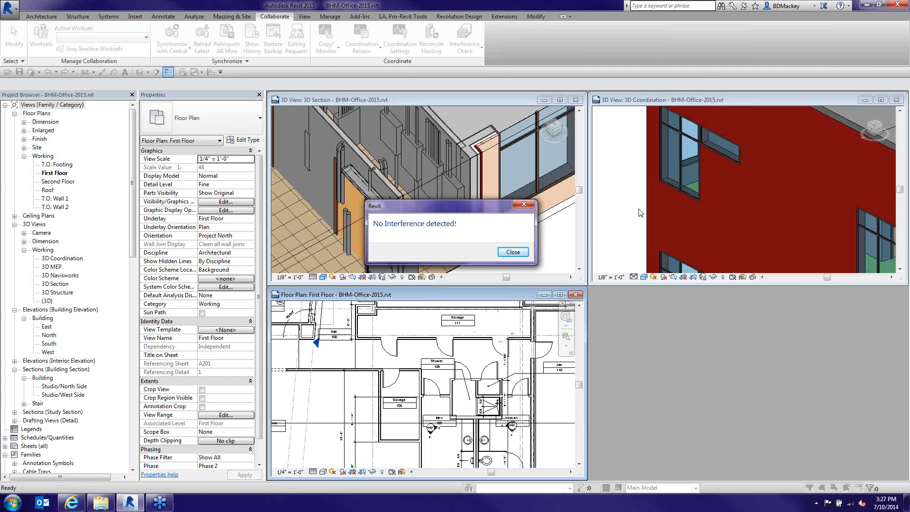
pyautogui.click(514, 252)
# Maximize 3D Coordination and check Windows against BHM-Structure-2015.rvt floors, columns, foundations and framing, excluding Walls
pyautogui.click(880, 100)
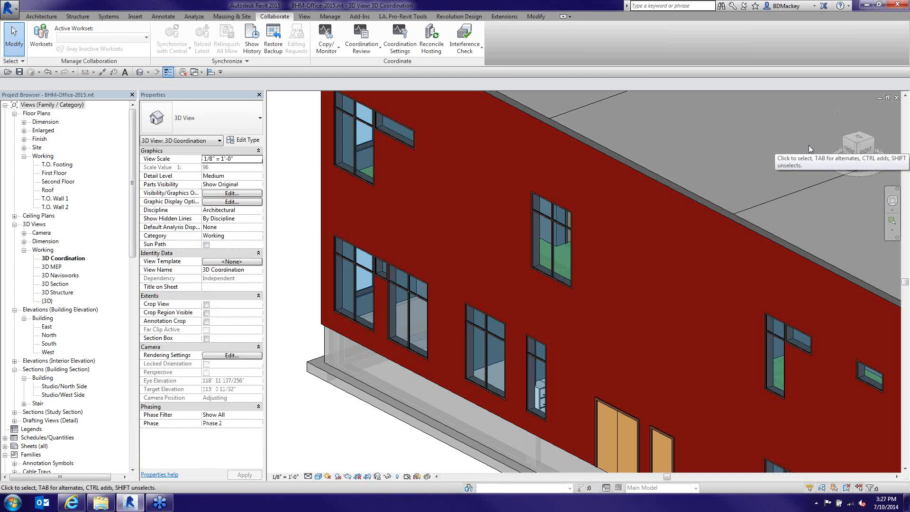
pyautogui.click(475, 52)
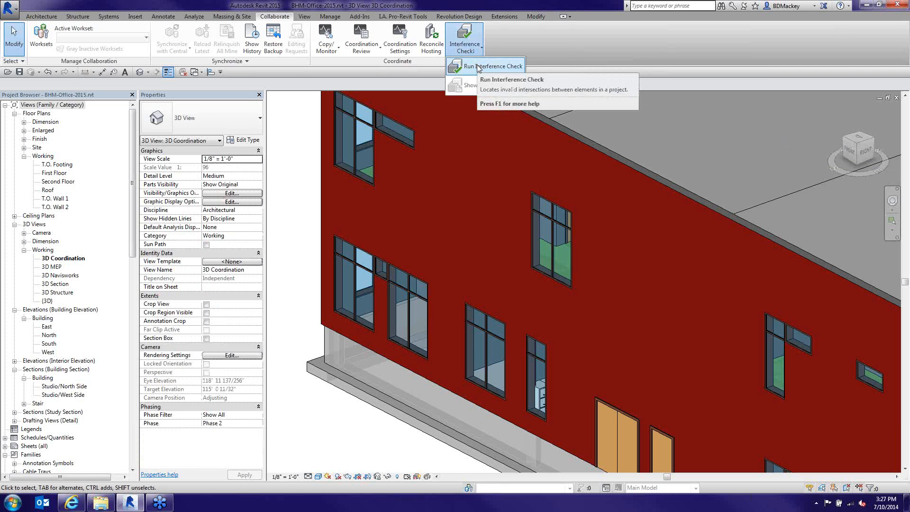
pyautogui.click(478, 68)
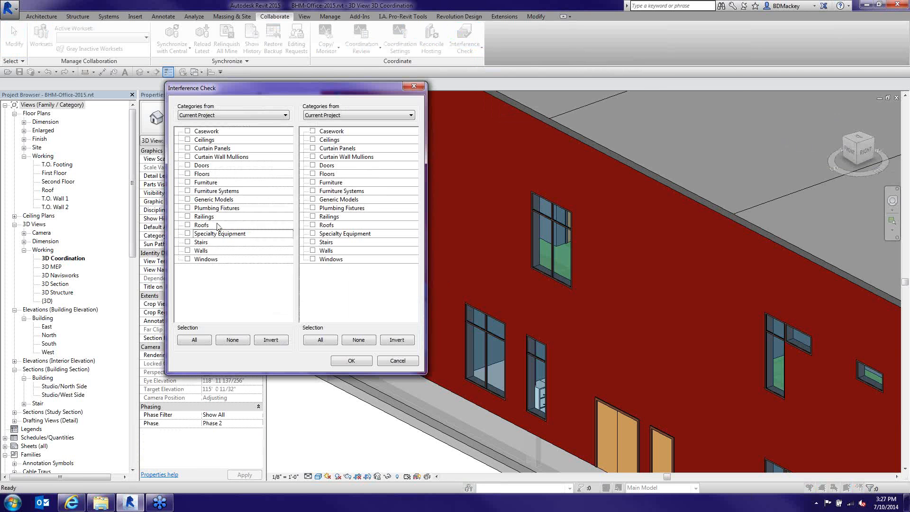
pyautogui.click(188, 259)
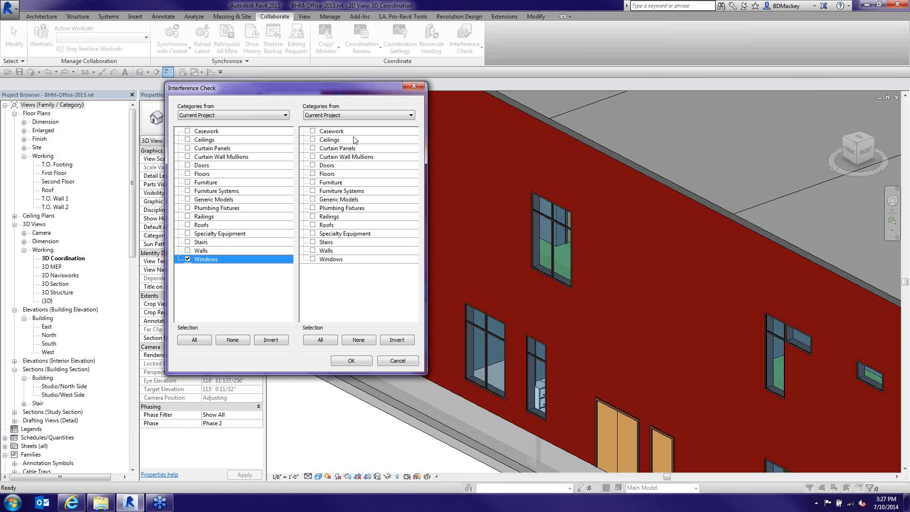
pyautogui.click(359, 119)
pyautogui.click(350, 135)
pyautogui.click(341, 164)
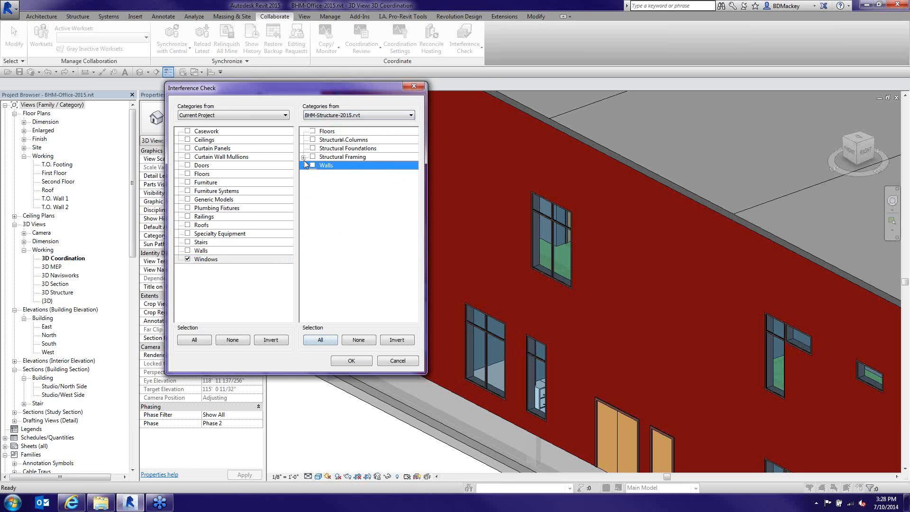
pyautogui.click(326, 341)
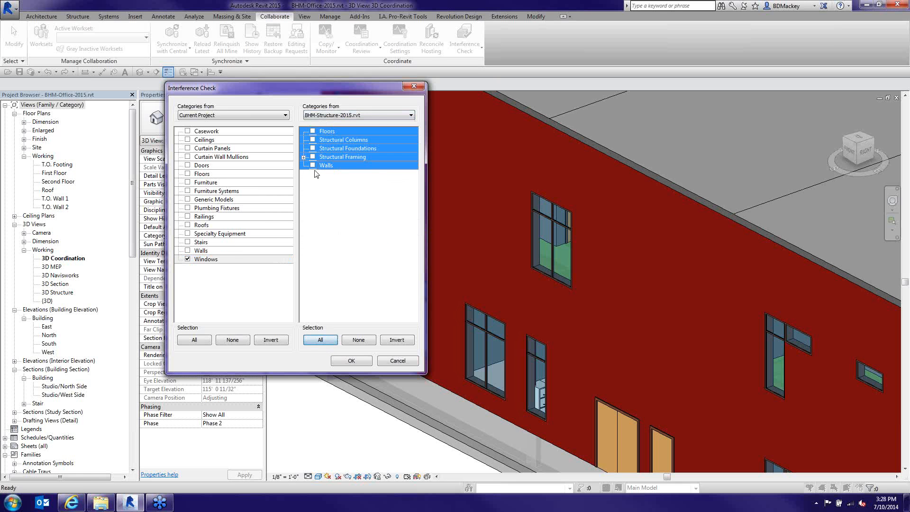
pyautogui.click(312, 166)
pyautogui.click(312, 166)
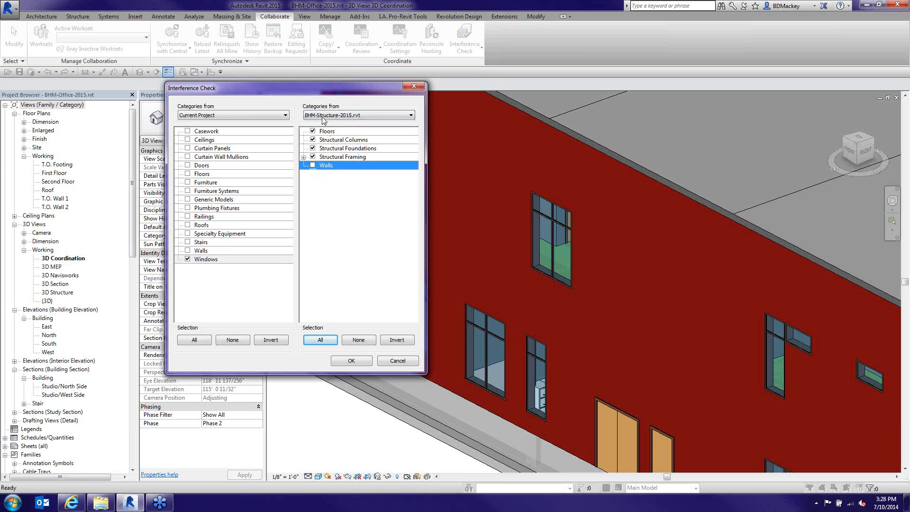
pyautogui.click(342, 365)
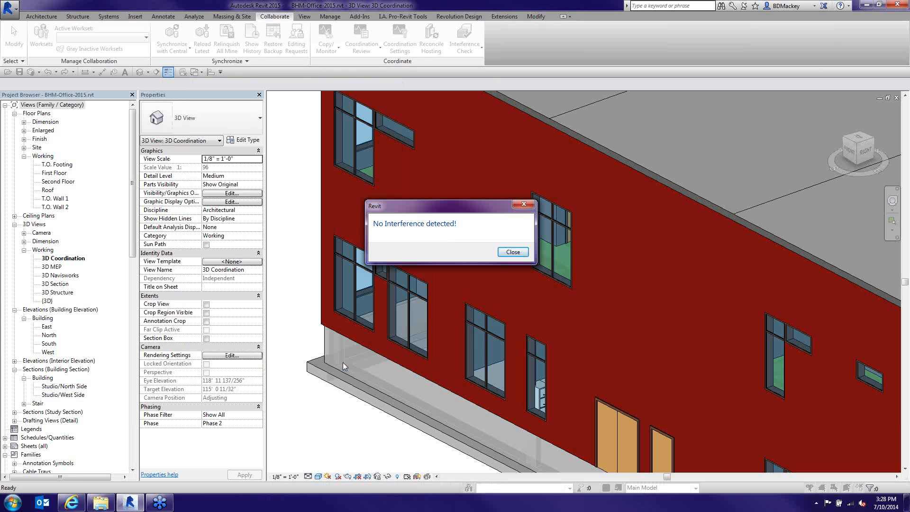
# Check Ceilings against all categories of BHM-Structure-2015.rvt and expand the first Structural Columns clash
pyautogui.click(512, 252)
pyautogui.click(465, 48)
pyautogui.click(472, 70)
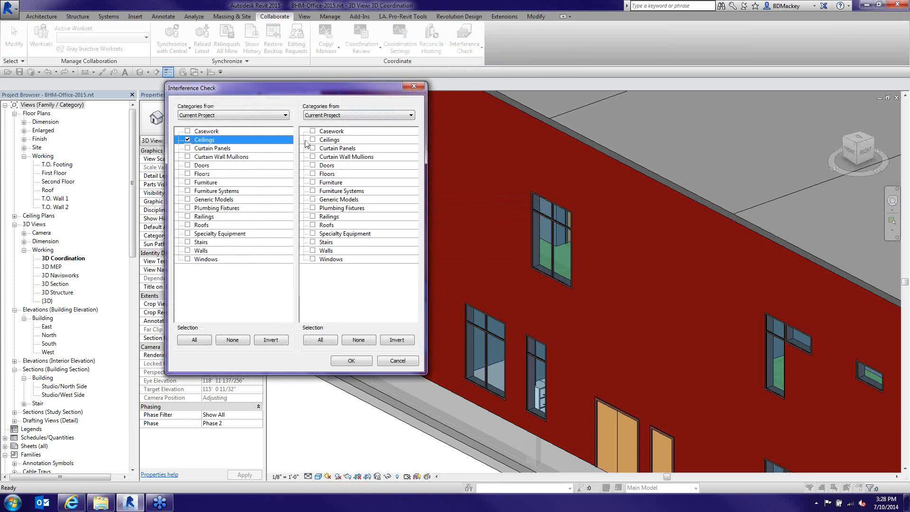
pyautogui.click(368, 116)
pyautogui.click(341, 128)
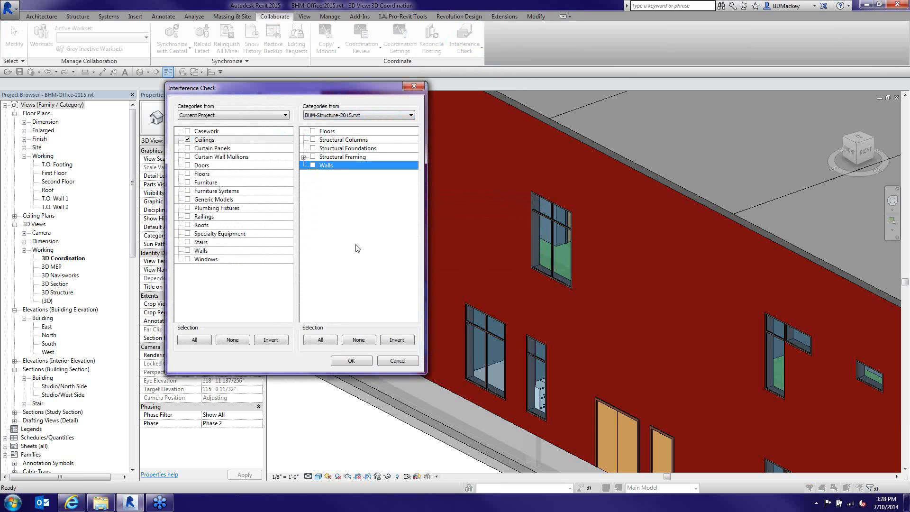
pyautogui.click(320, 340)
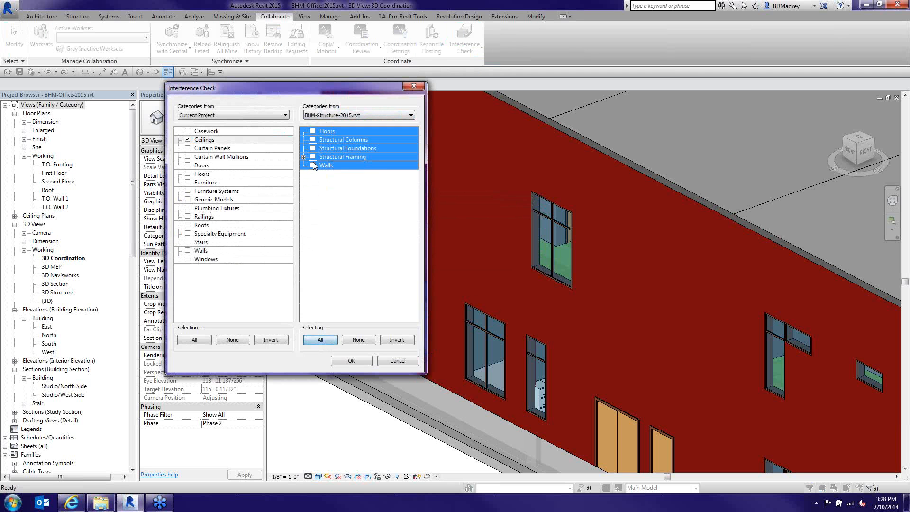
pyautogui.click(350, 364)
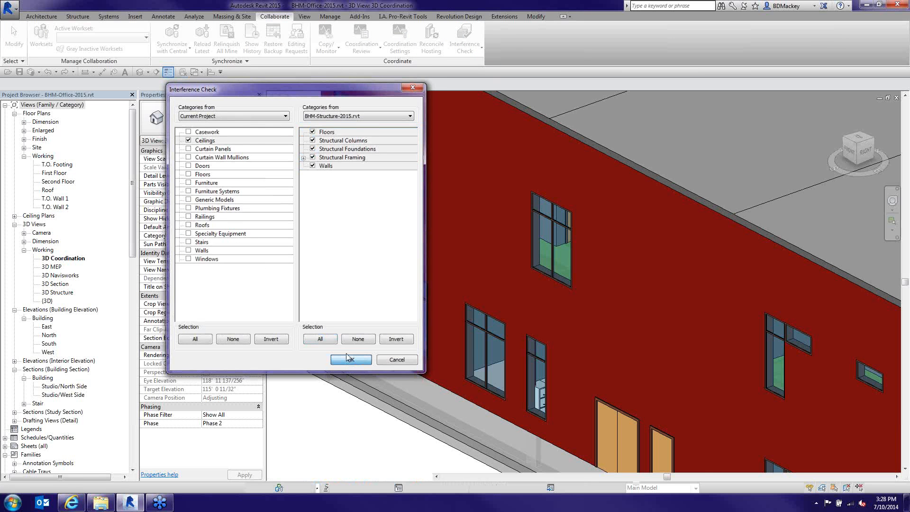
pyautogui.click(348, 359)
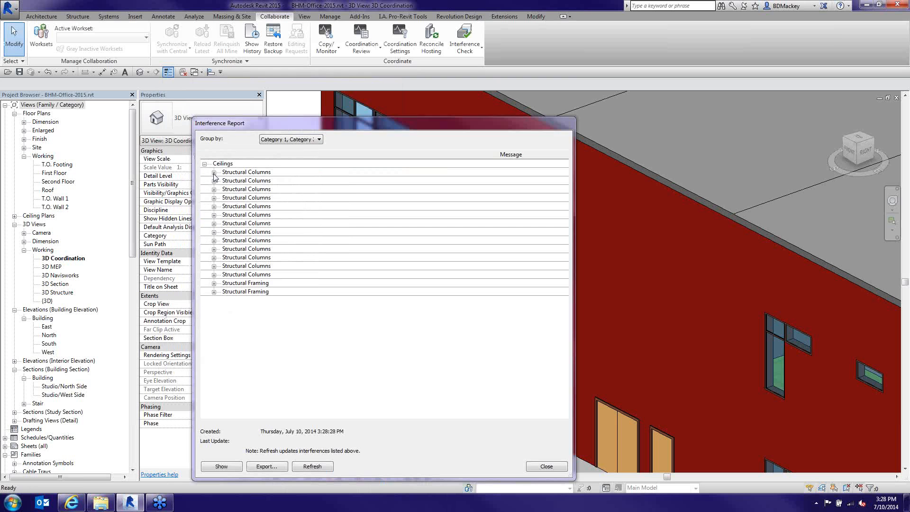
pyautogui.click(214, 173)
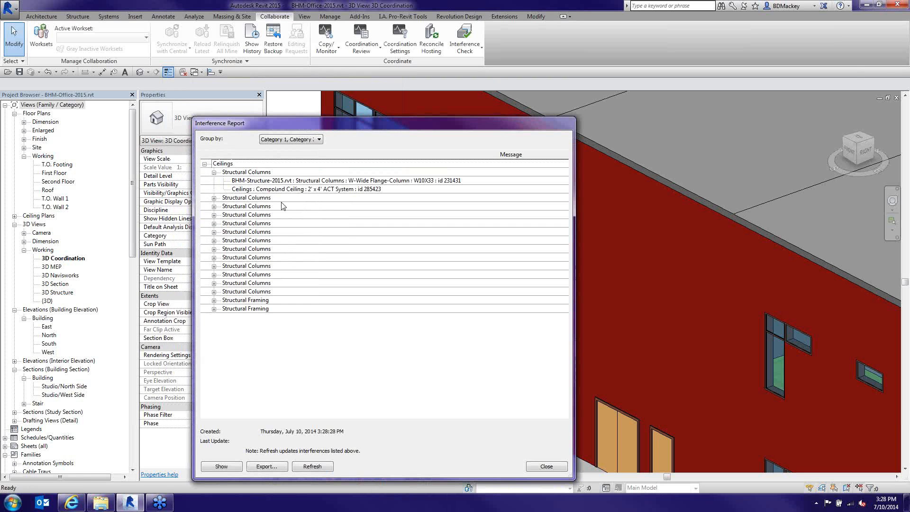
# Select the clashing structural column, then switch to the first Structural Framing clash
pyautogui.click(280, 184)
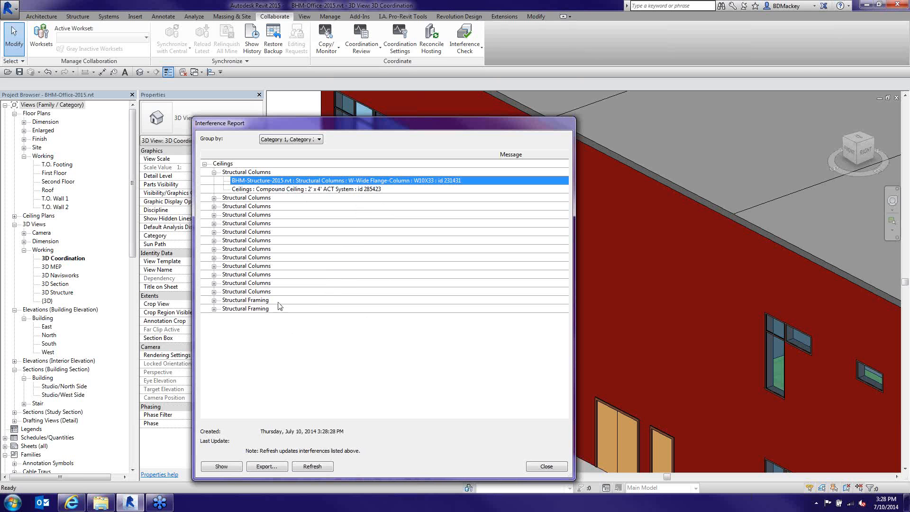
pyautogui.click(214, 172)
pyautogui.click(213, 283)
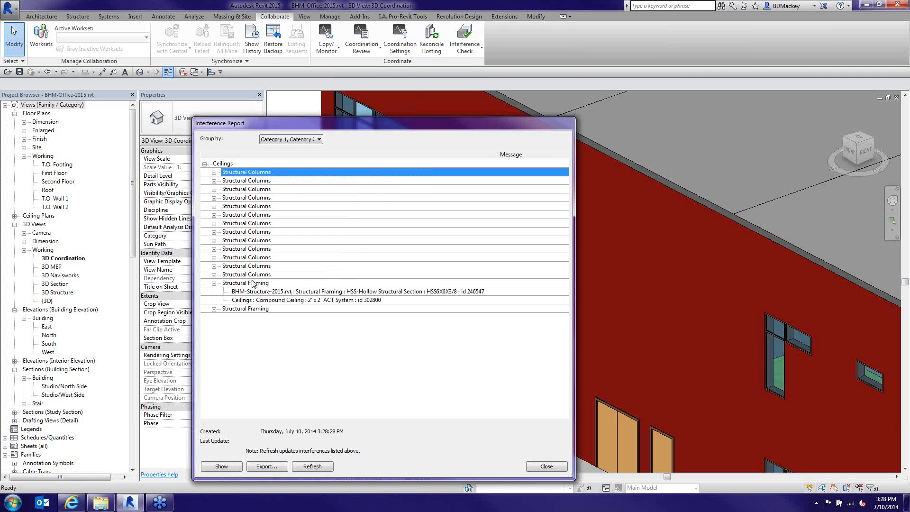
# Toggle the report grouping between Category 1 and Category 2 orders, ending on Category 2 first
pyautogui.click(319, 139)
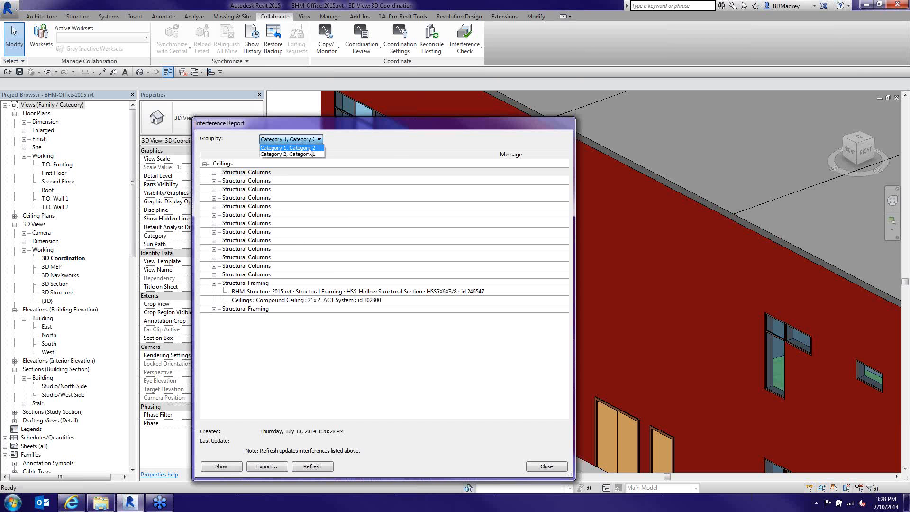
pyautogui.click(307, 154)
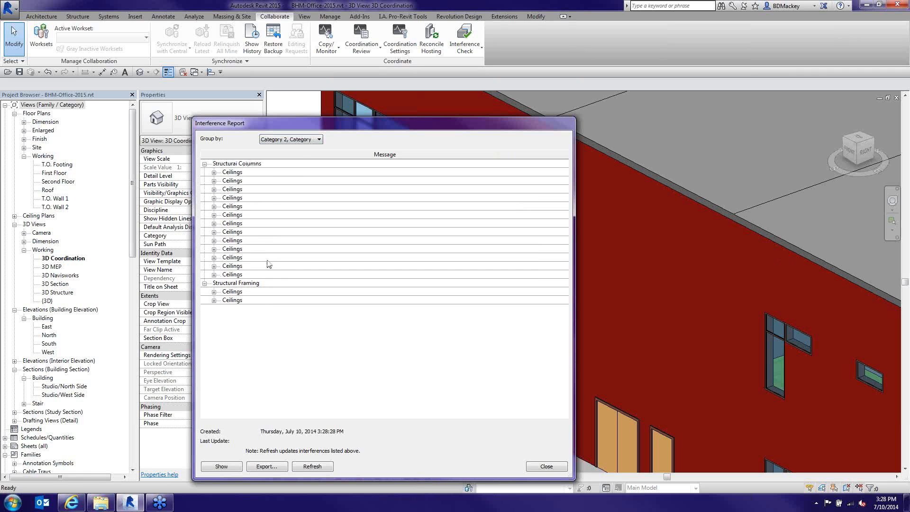
pyautogui.click(317, 141)
pyautogui.click(299, 148)
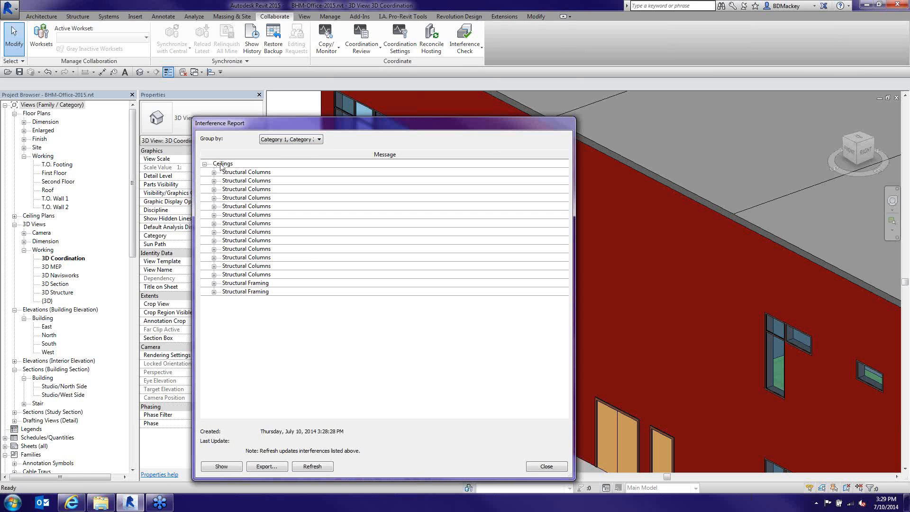
pyautogui.click(319, 139)
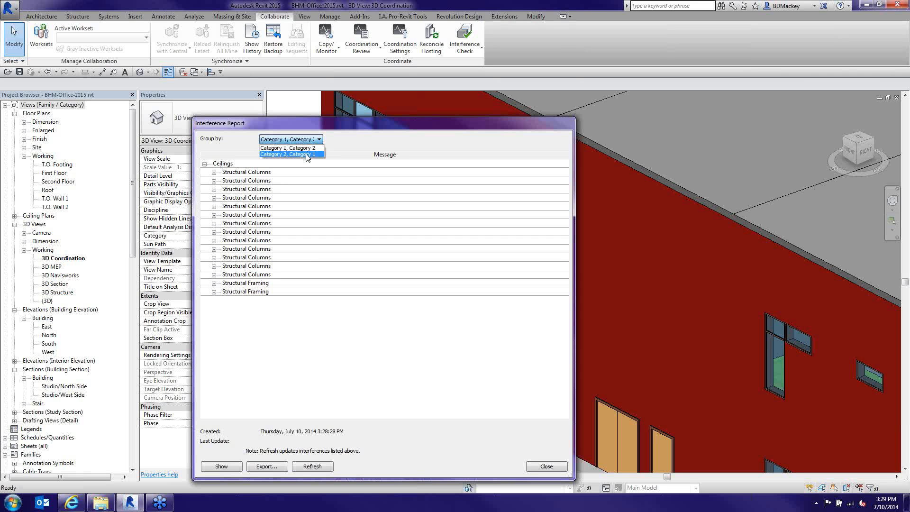
pyautogui.click(307, 157)
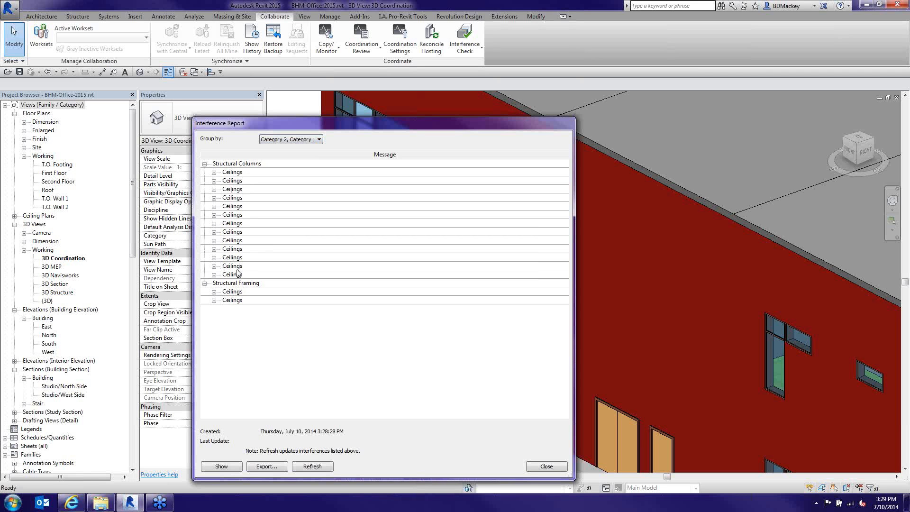
# Inspect the first two ceiling clashes under Structural Framing, including the hollow structural section, then close the report
pyautogui.click(204, 164)
pyautogui.click(214, 181)
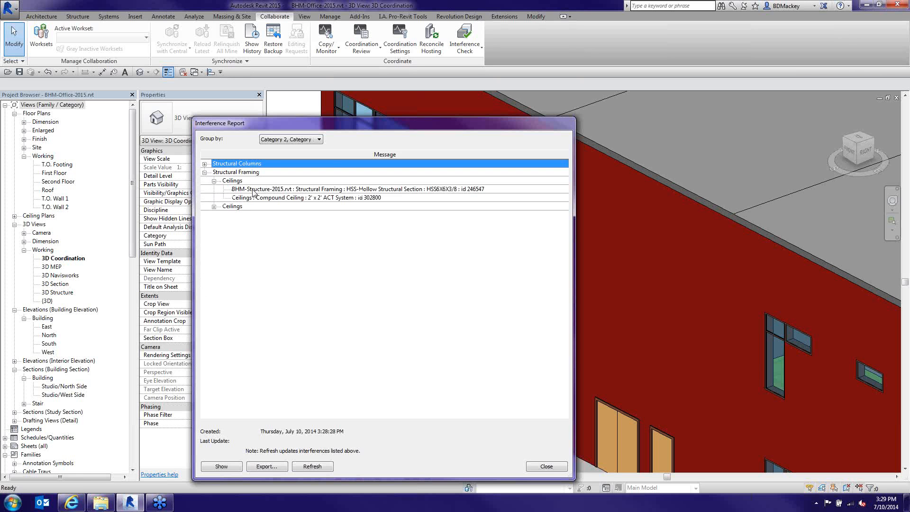
pyautogui.click(252, 189)
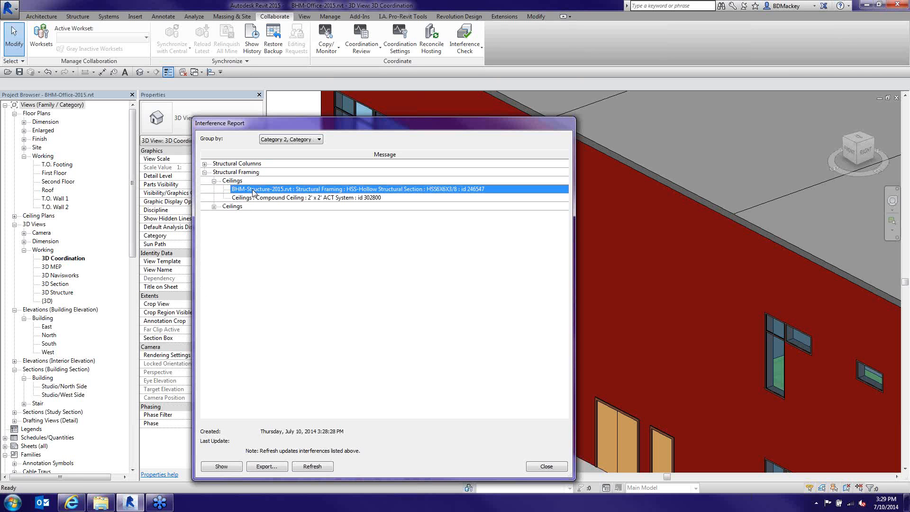
pyautogui.click(214, 207)
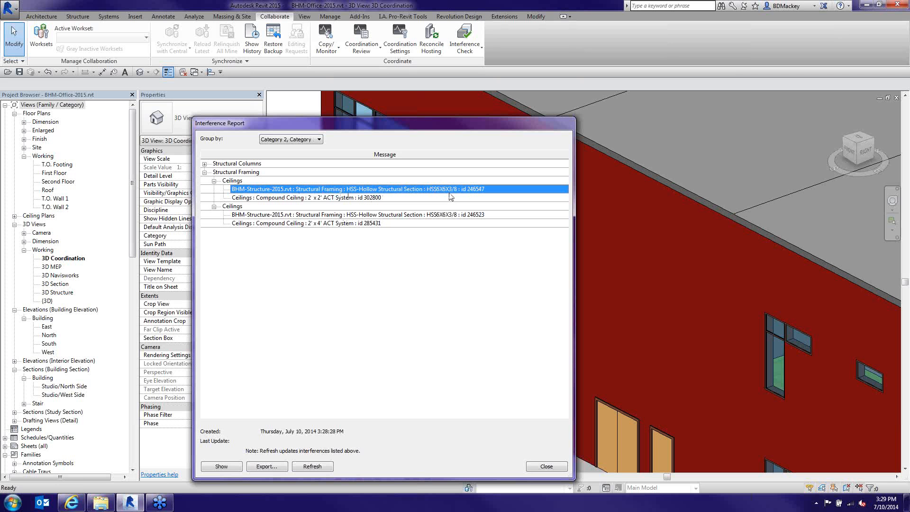
pyautogui.click(537, 467)
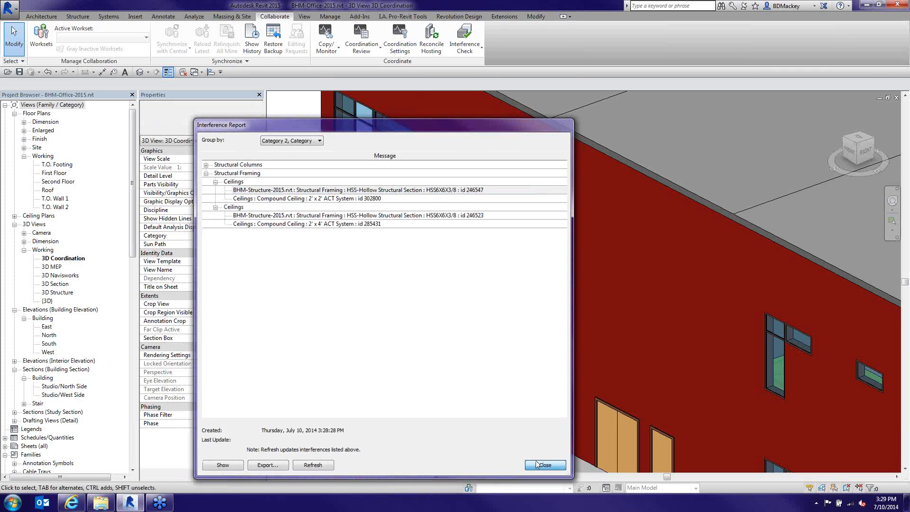
pyautogui.click(464, 43)
pyautogui.click(479, 72)
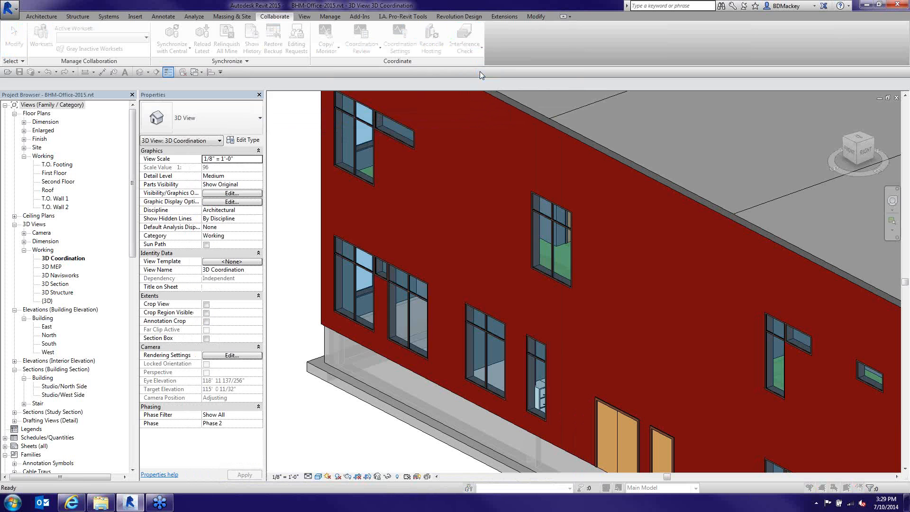
# Set up Ceilings against the structure link's Structural Framing, with all subcategories ticked
pyautogui.click(187, 139)
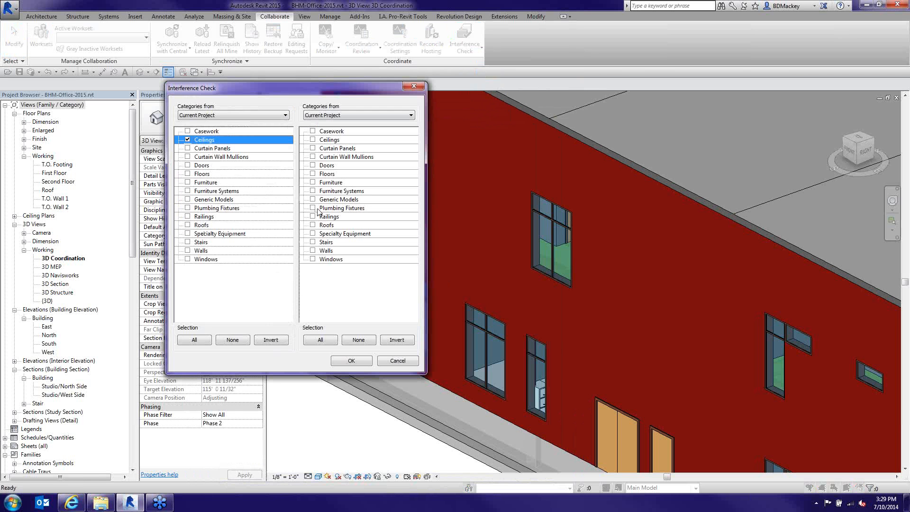
pyautogui.click(341, 115)
pyautogui.click(341, 131)
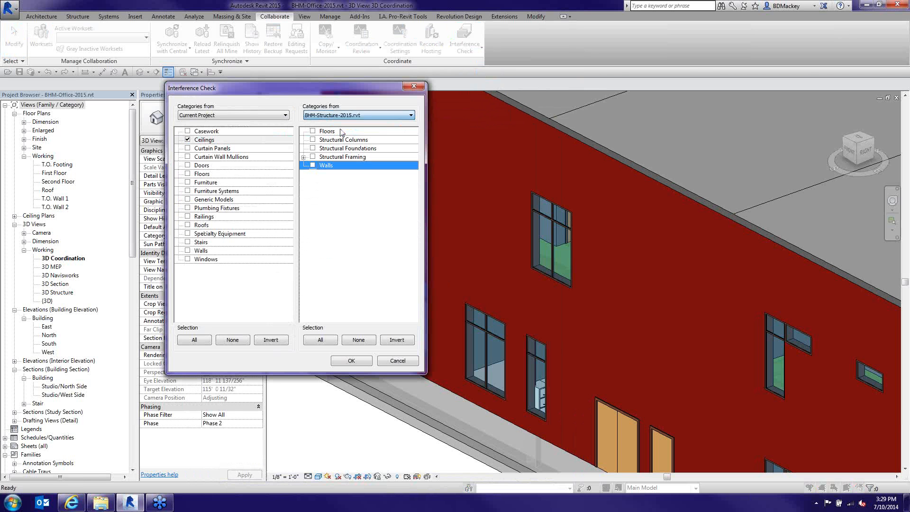
pyautogui.click(304, 157)
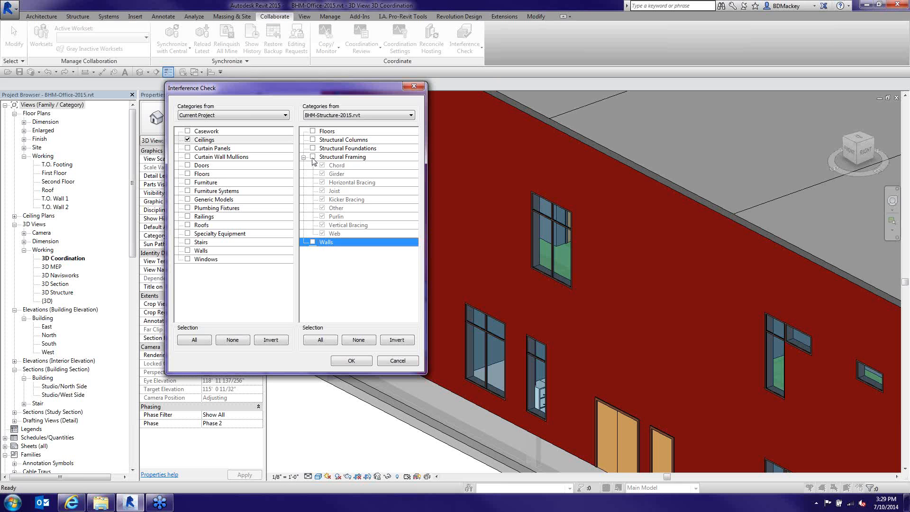
pyautogui.click(312, 157)
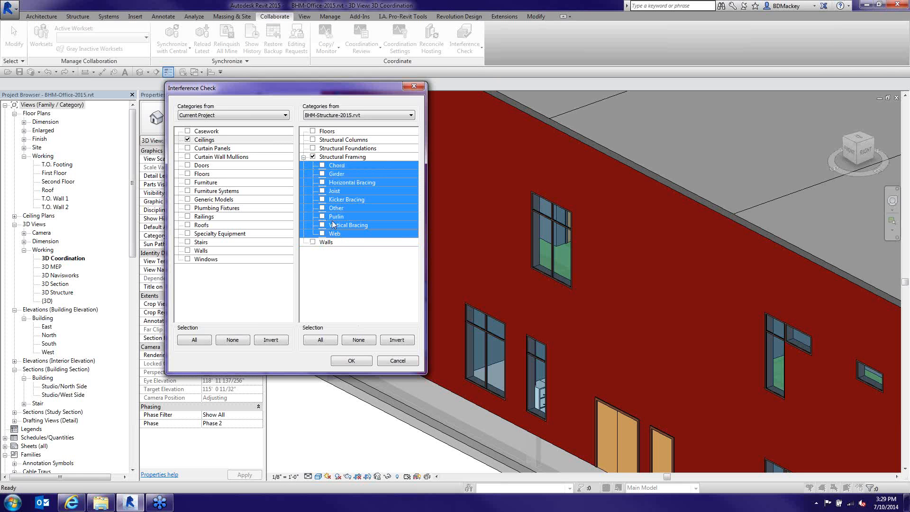
pyautogui.click(322, 174)
# Limit framing to Horizontal Bracing, Other and Vertical Bracing and run the check
pyautogui.click(334, 168)
pyautogui.click(335, 175)
pyautogui.click(323, 166)
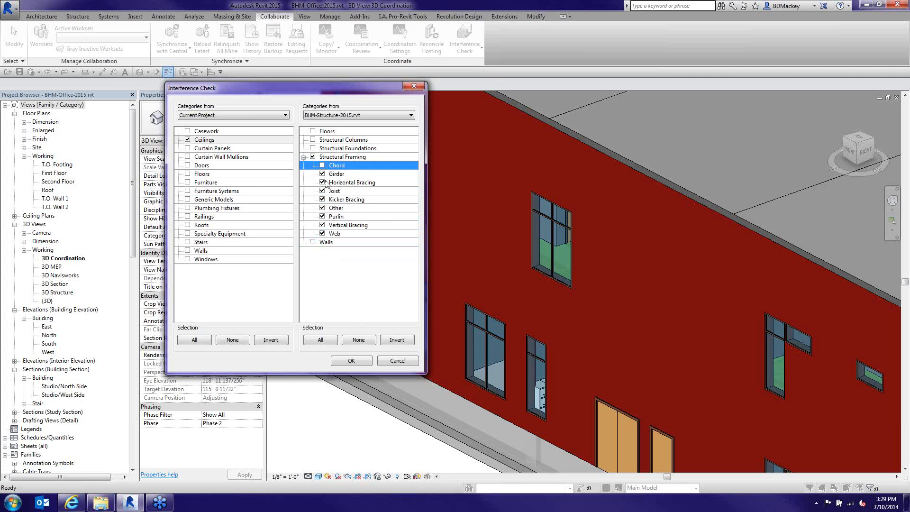
pyautogui.click(322, 182)
pyautogui.click(322, 190)
pyautogui.click(322, 208)
pyautogui.click(322, 216)
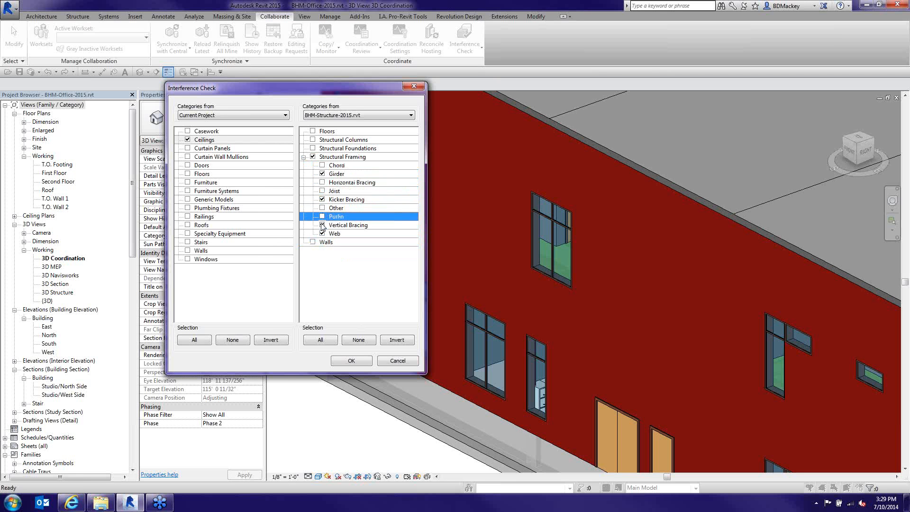
pyautogui.click(322, 225)
pyautogui.click(322, 233)
pyautogui.click(322, 199)
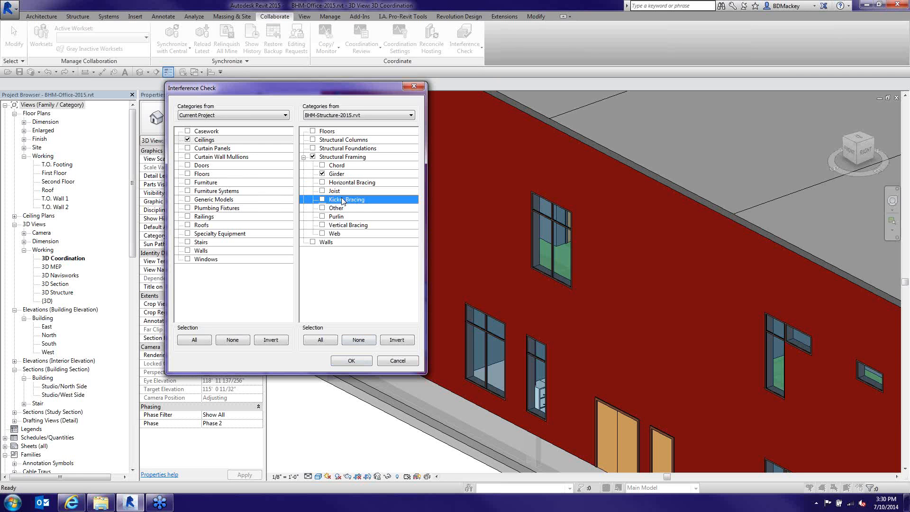
pyautogui.click(322, 174)
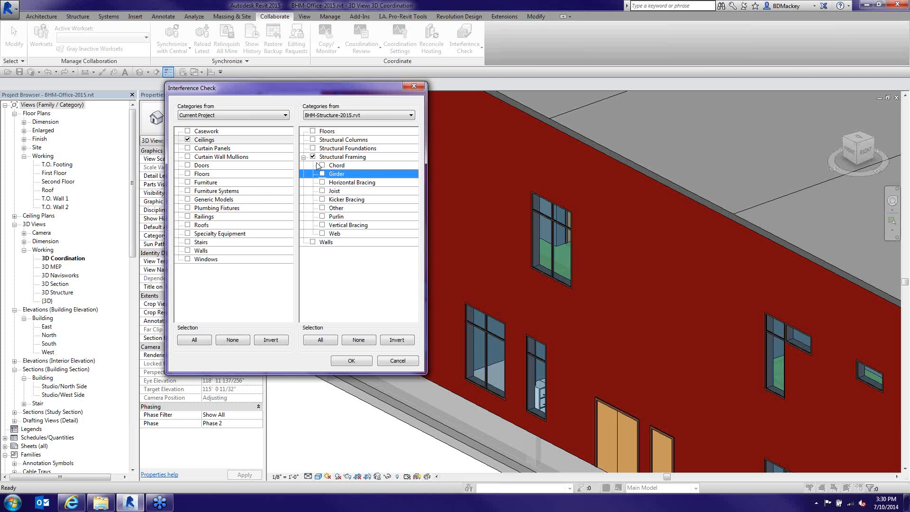
pyautogui.click(322, 208)
pyautogui.click(322, 182)
pyautogui.click(322, 224)
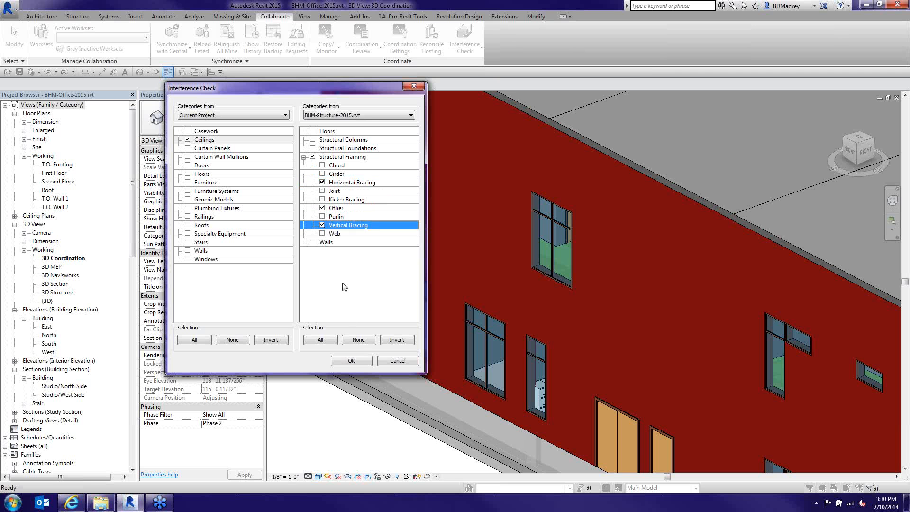
pyautogui.click(351, 366)
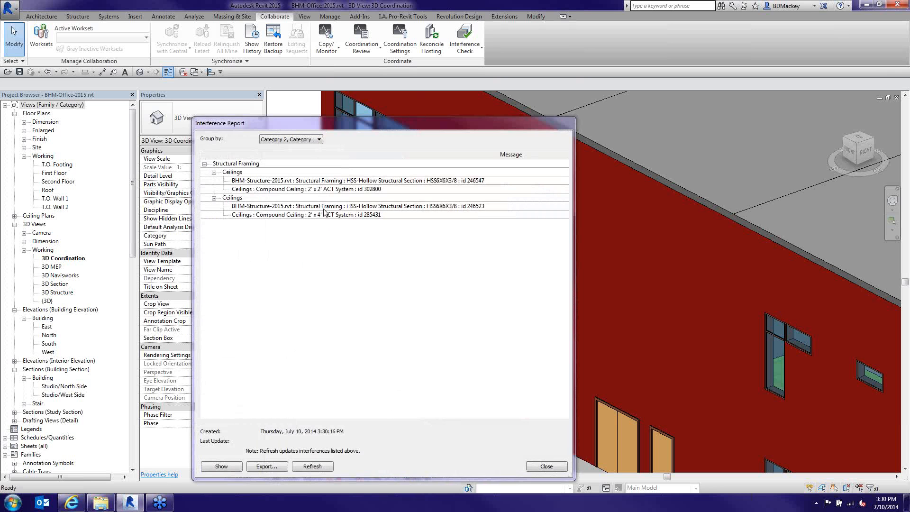
# Show the framing 246523 clash in the model and drag the Interference Report aside
pyautogui.click(323, 207)
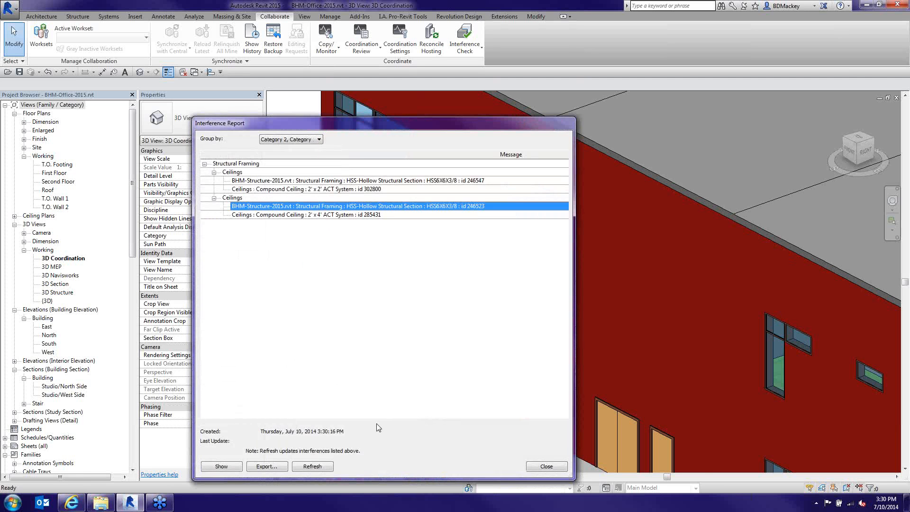
pyautogui.click(222, 467)
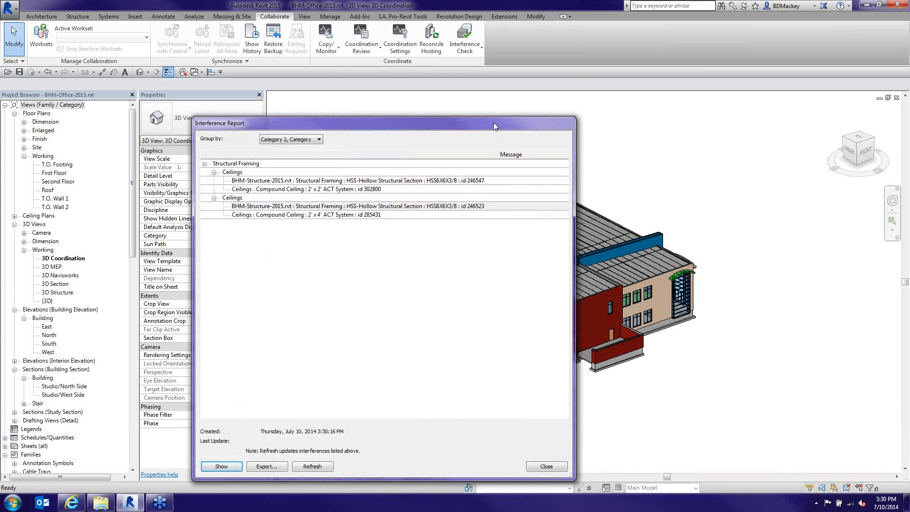
pyautogui.moveTo(486, 121); pyautogui.dragTo(304, 68)
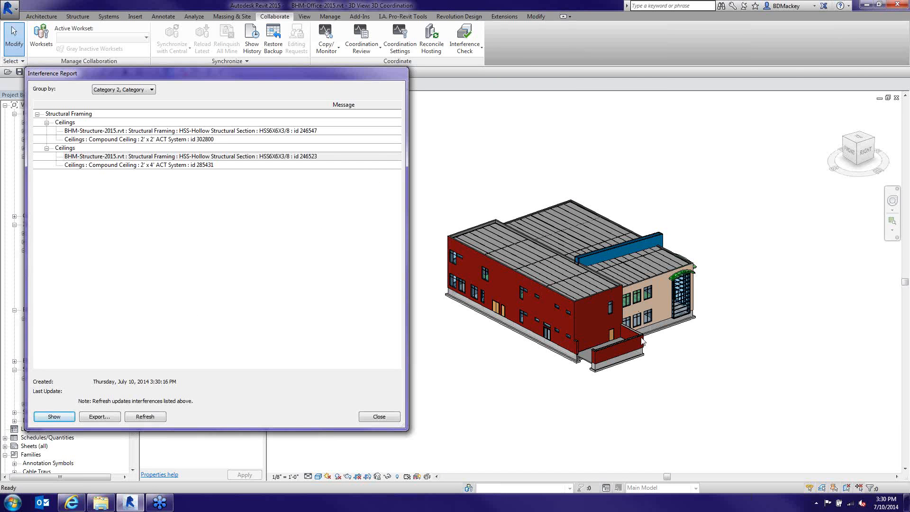
pyautogui.click(545, 392)
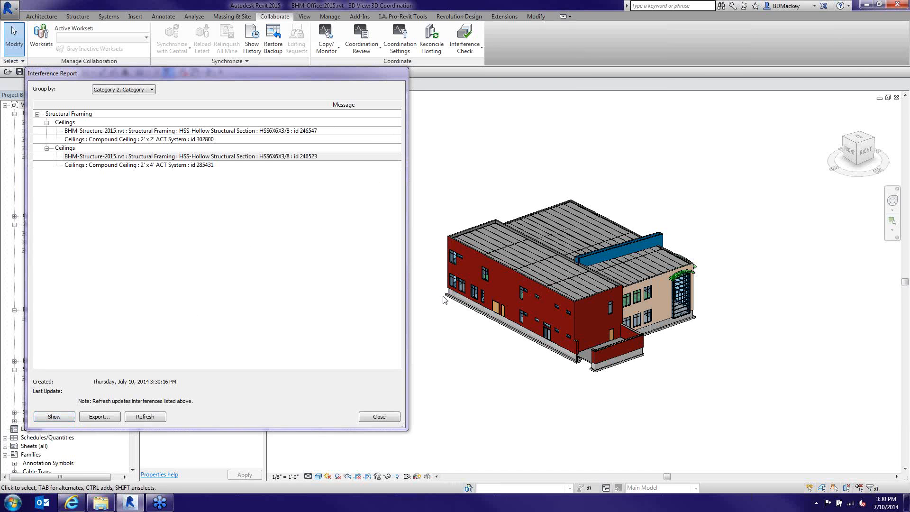
pyautogui.click(538, 287)
pyautogui.click(553, 410)
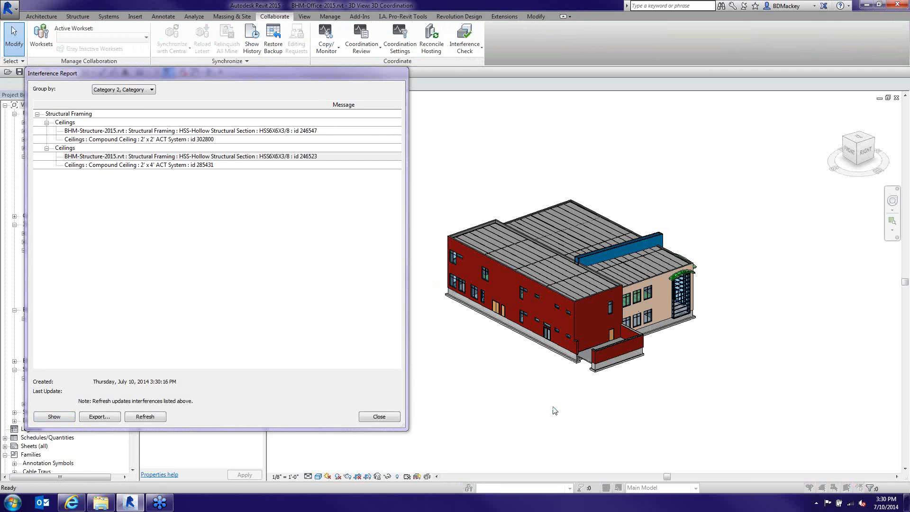
# Use VG to hide Walls, Doors and Windows in the 3D Coordination view
pyautogui.press('v')
pyautogui.press('g')
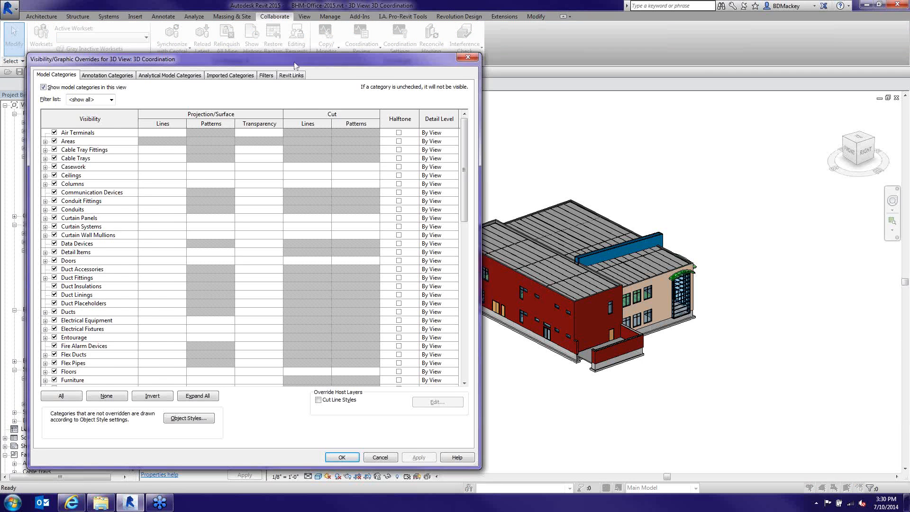
pyautogui.moveTo(295, 65); pyautogui.dragTo(657, 66)
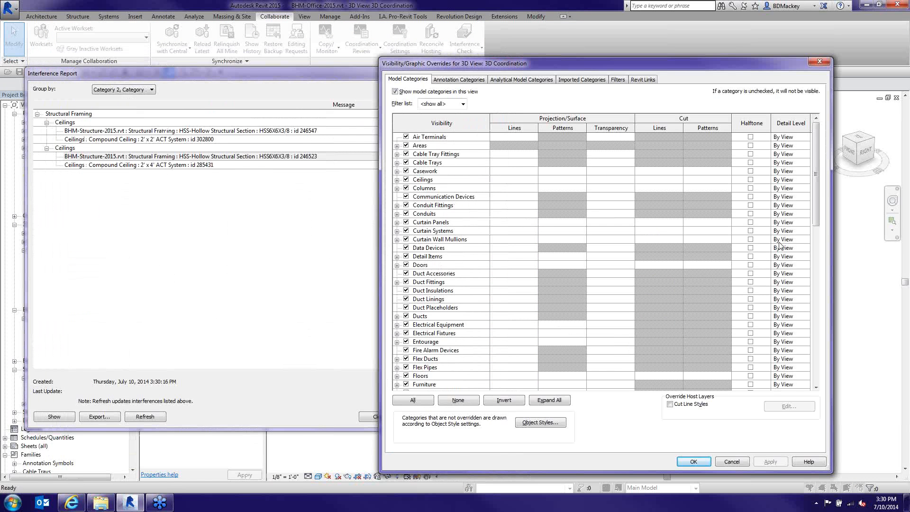
pyautogui.moveTo(815, 194); pyautogui.dragTo(813, 356)
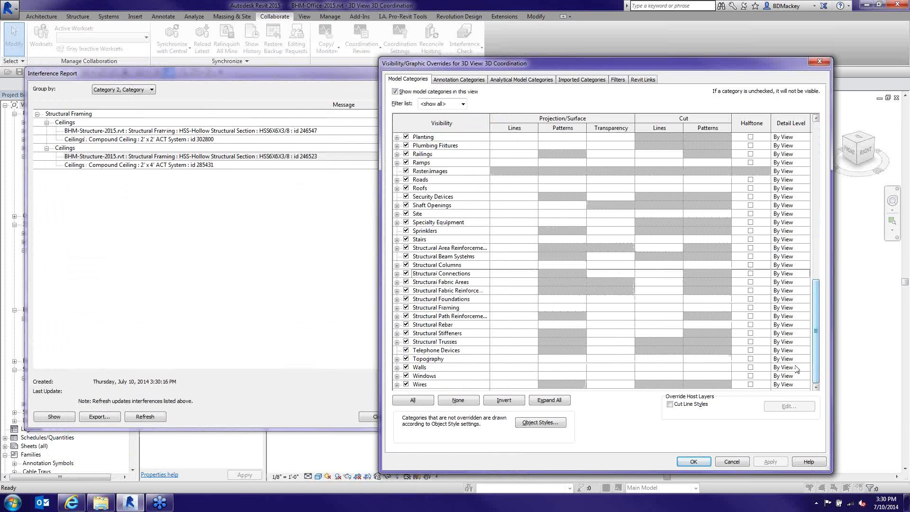
pyautogui.click(406, 367)
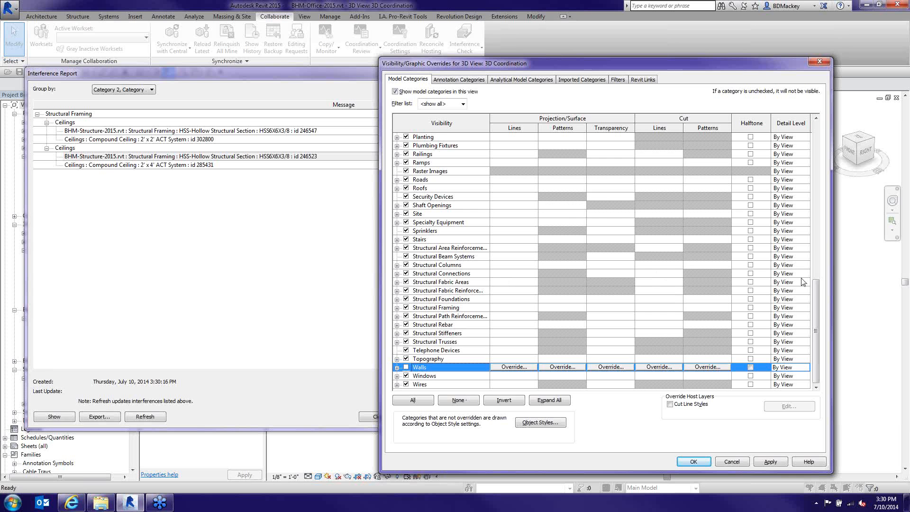
pyautogui.moveTo(815, 309); pyautogui.dragTo(815, 154)
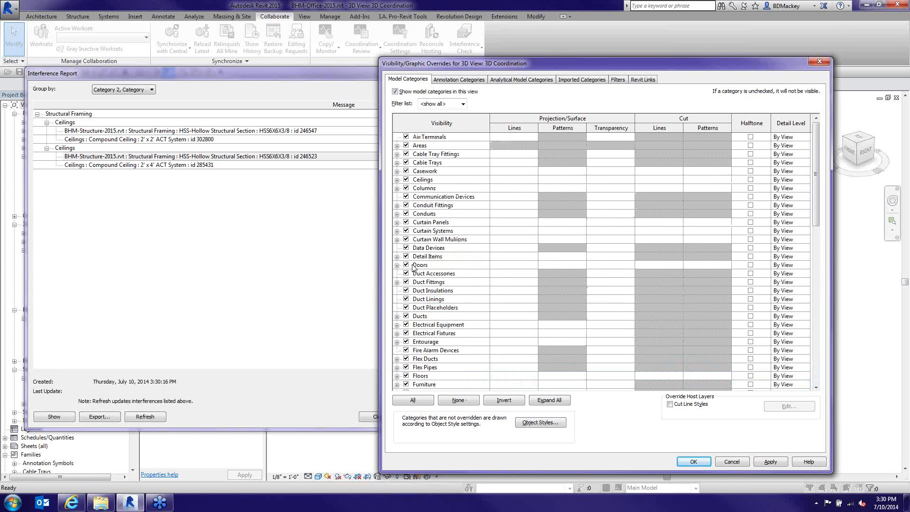
pyautogui.click(406, 265)
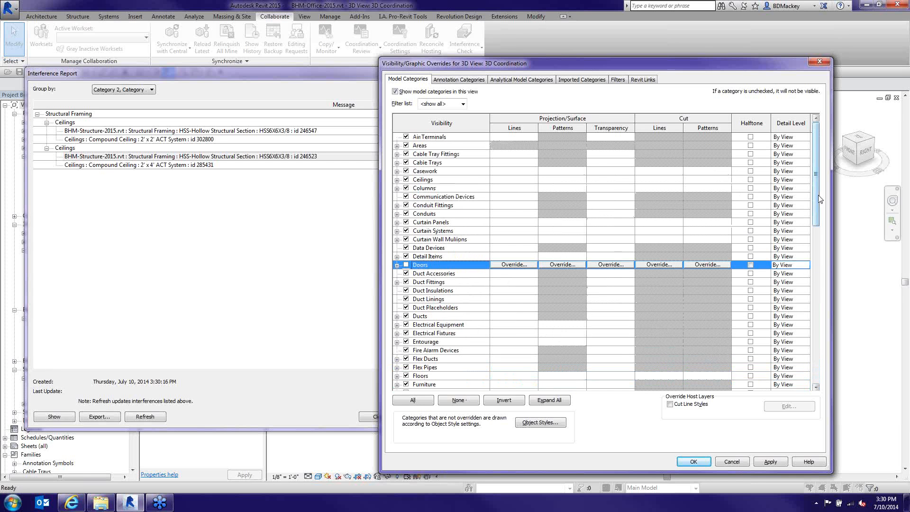
pyautogui.moveTo(818, 201); pyautogui.dragTo(815, 358)
pyautogui.click(406, 376)
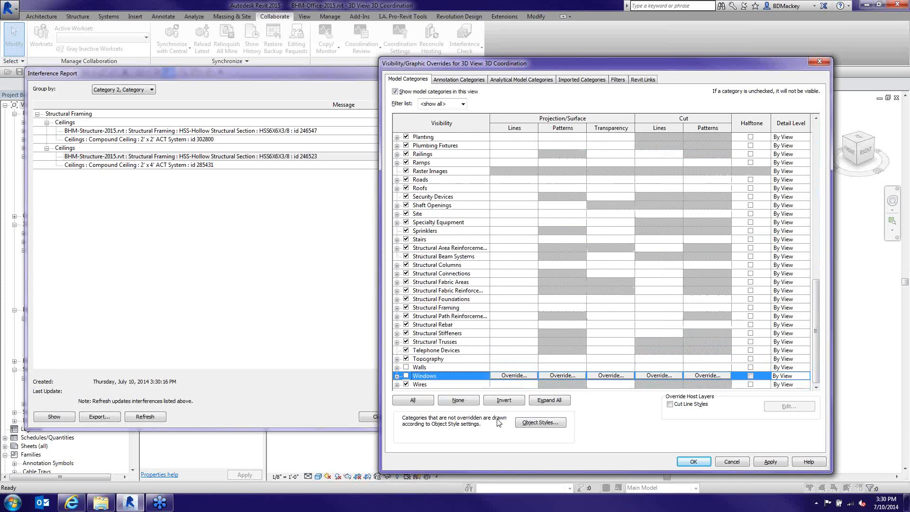
pyautogui.click(700, 462)
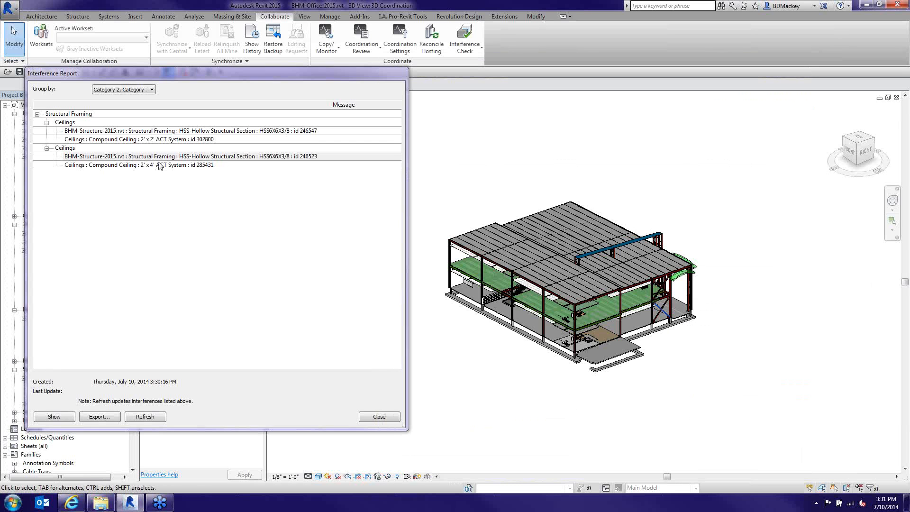
# Show where brace 246523 hits ceiling 302800 in the model, then close the report
pyautogui.click(228, 190)
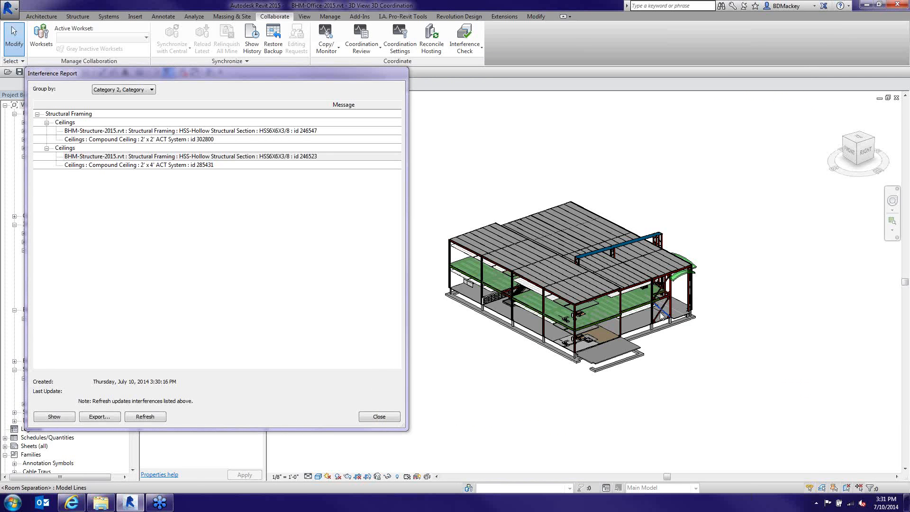
pyautogui.scroll(5, 650, 299)
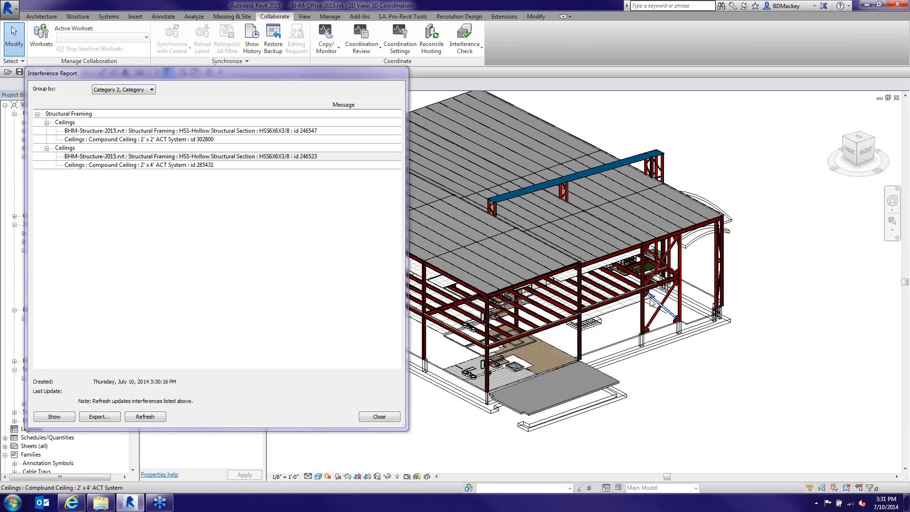
pyautogui.scroll(2, 649, 298)
pyautogui.scroll(8, 650, 300)
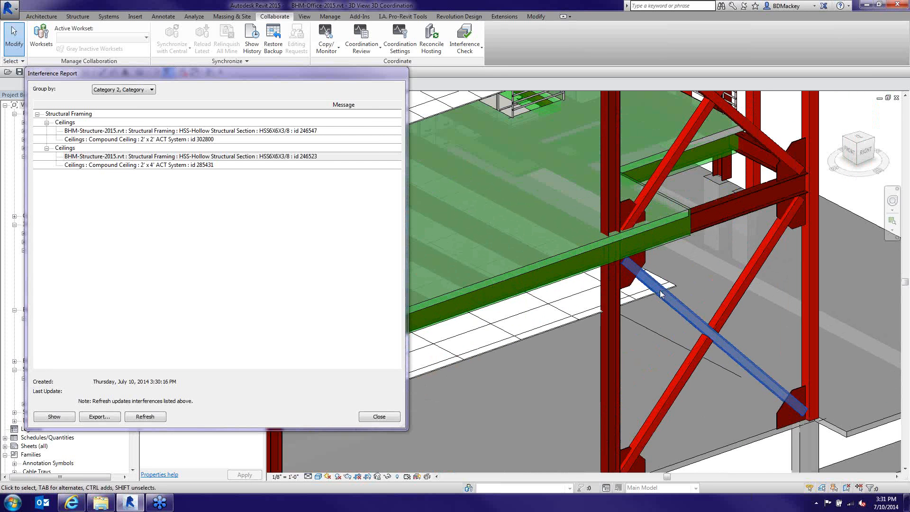
pyautogui.scroll(3, 659, 296)
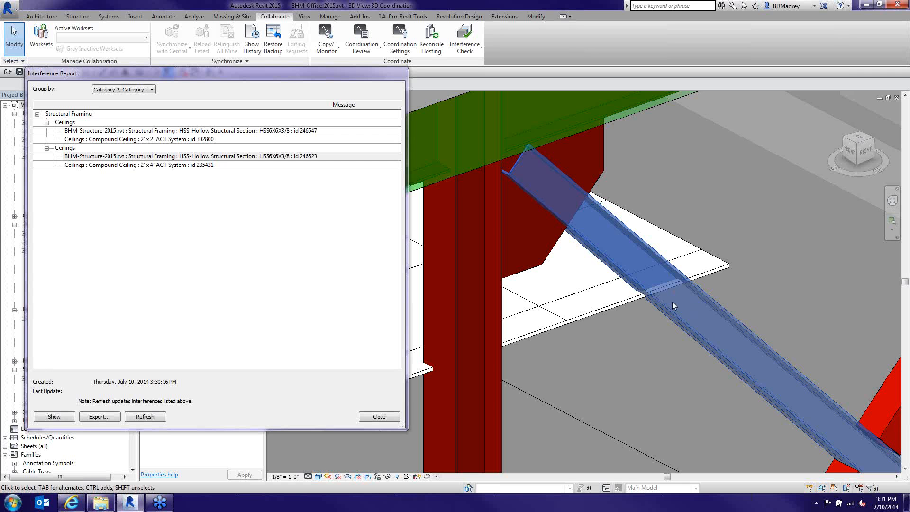
pyautogui.click(178, 140)
pyautogui.click(63, 416)
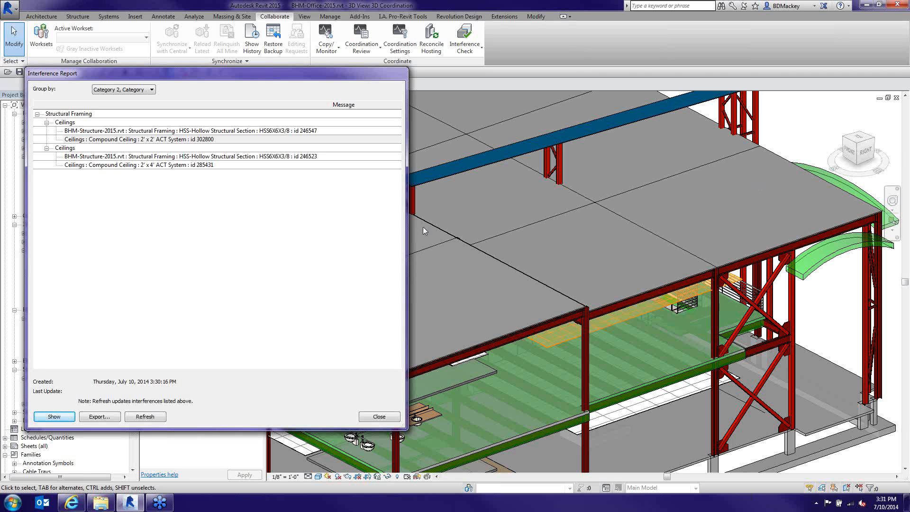
pyautogui.click(379, 417)
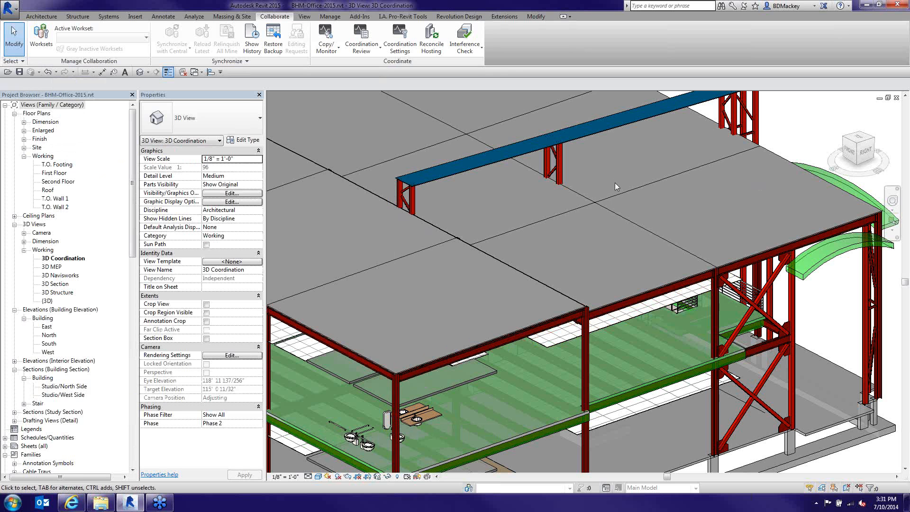
# Open the {3D} view, temporarily hide the front exterior wall, and zoom to the stair
pyautogui.doubleClick(46, 301)
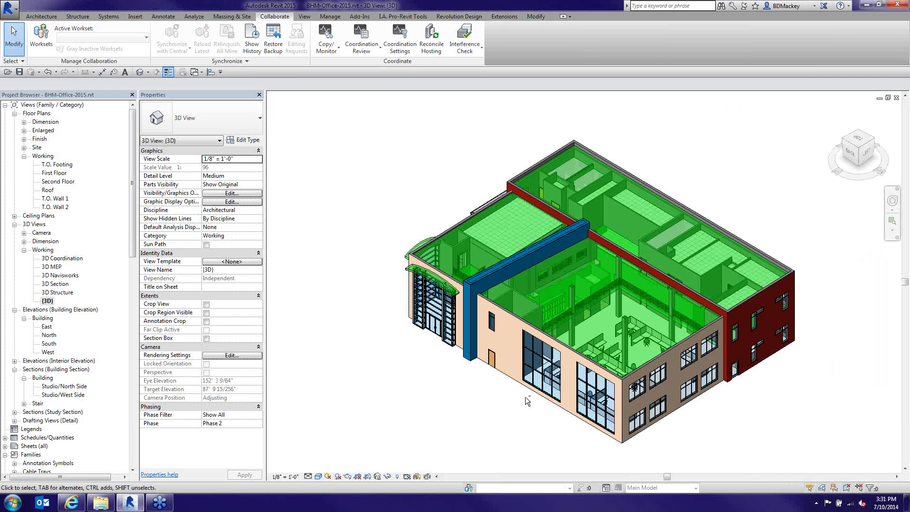
pyautogui.scroll(-3, 531, 400)
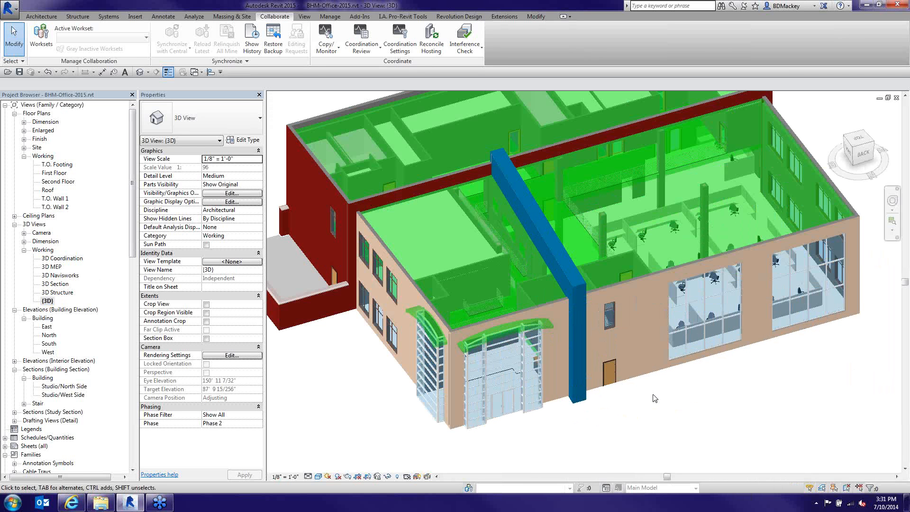
pyautogui.scroll(2, 654, 398)
pyautogui.click(638, 372)
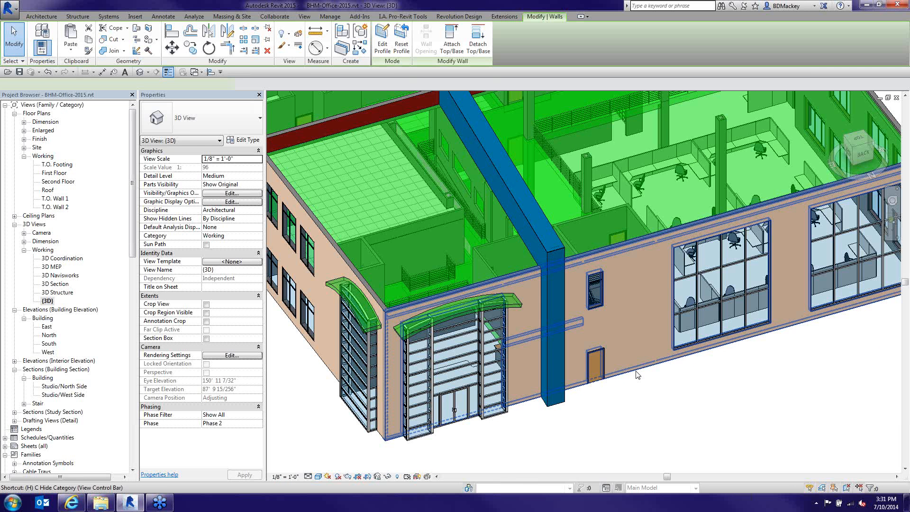
pyautogui.press('h')
pyautogui.scroll(2, 665, 402)
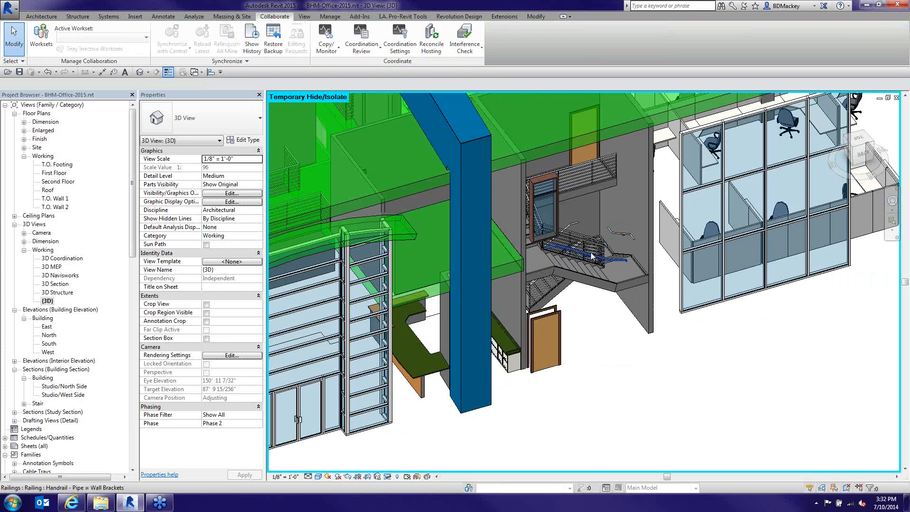
pyautogui.scroll(1, 591, 256)
pyautogui.scroll(1, 590, 255)
pyautogui.scroll(1, 590, 252)
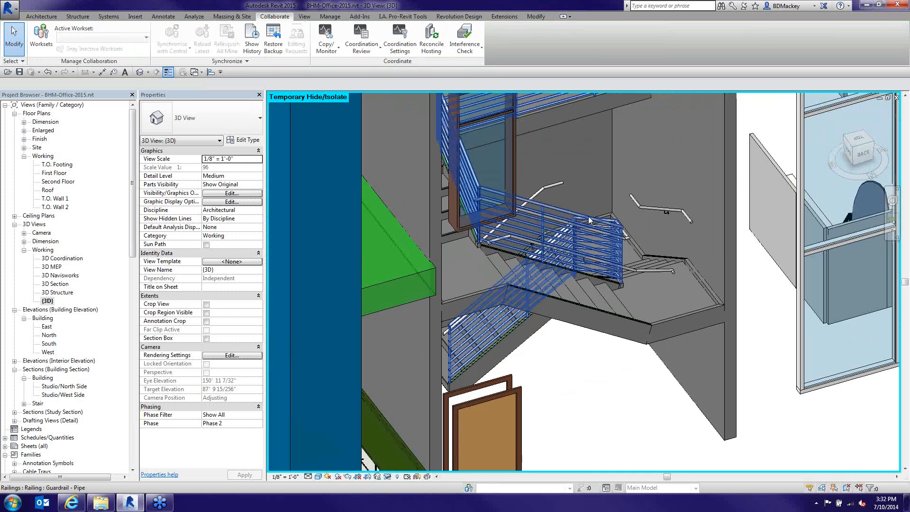
# Paste a copy of the stair guardrail aligned in the same place as Handrail - HeadClearance
pyautogui.click(590, 220)
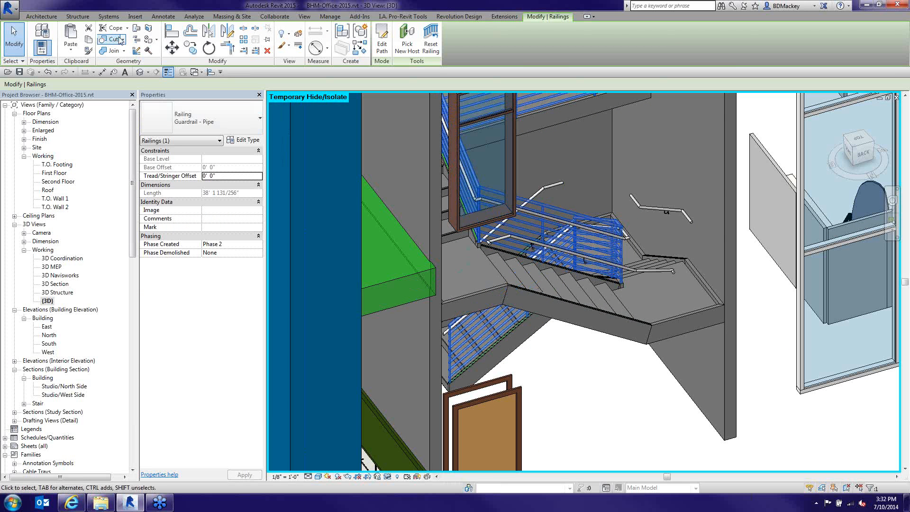
pyautogui.click(72, 50)
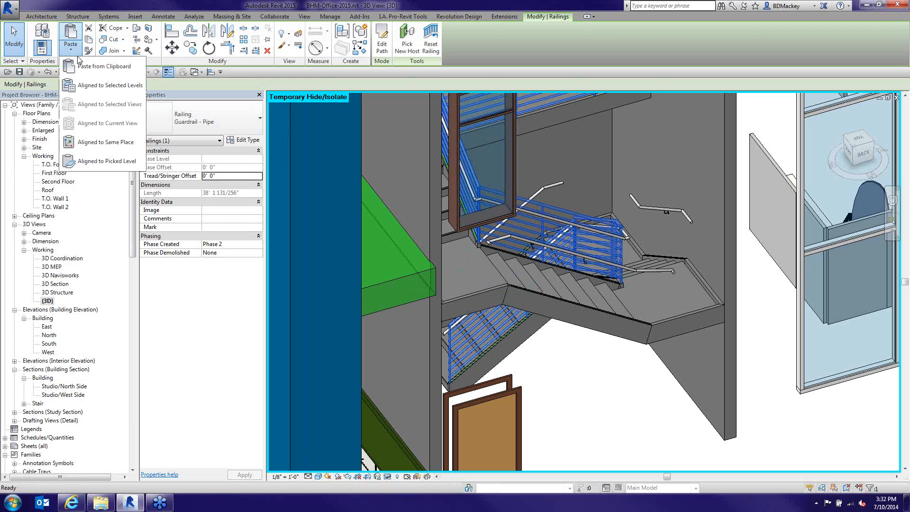
pyautogui.click(112, 141)
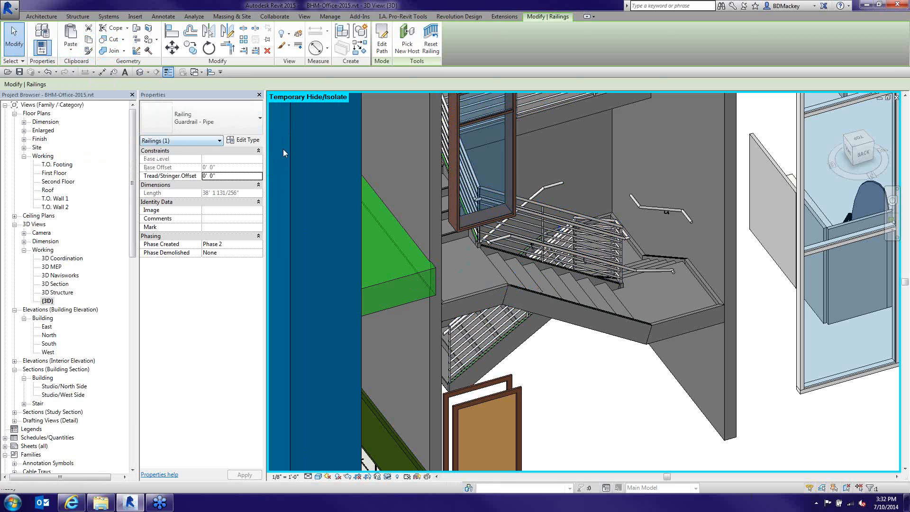
pyautogui.click(223, 123)
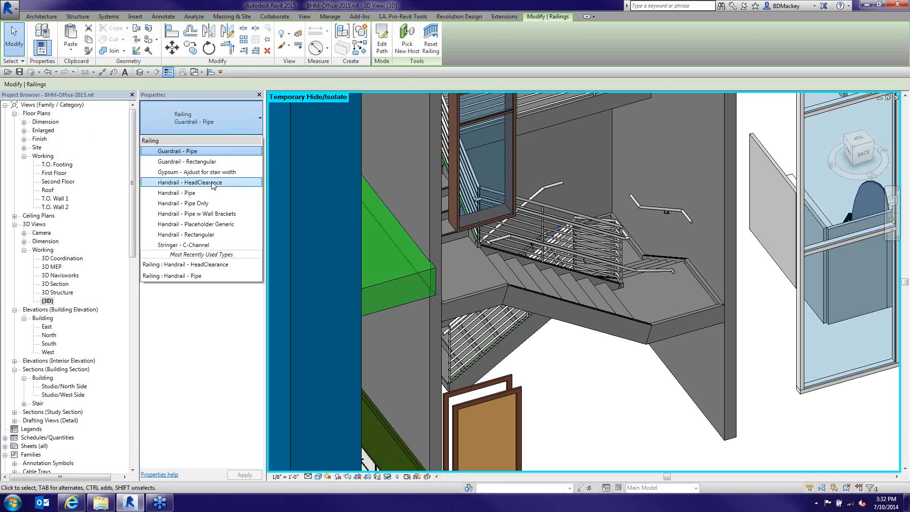
pyautogui.click(204, 182)
# Select the new head-clearance handrail and orbit to a level view facing the stair
pyautogui.click(626, 417)
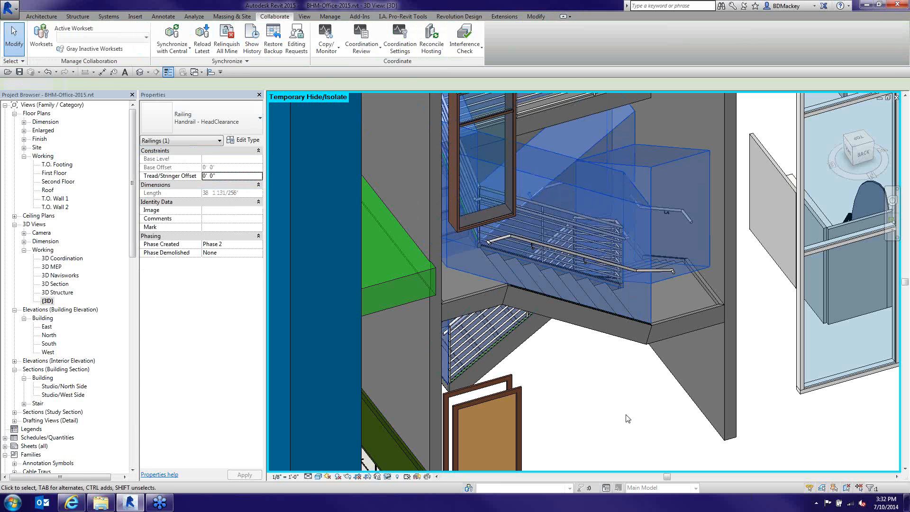
pyautogui.click(645, 204)
pyautogui.scroll(-1, 646, 205)
pyautogui.scroll(-1, 646, 205)
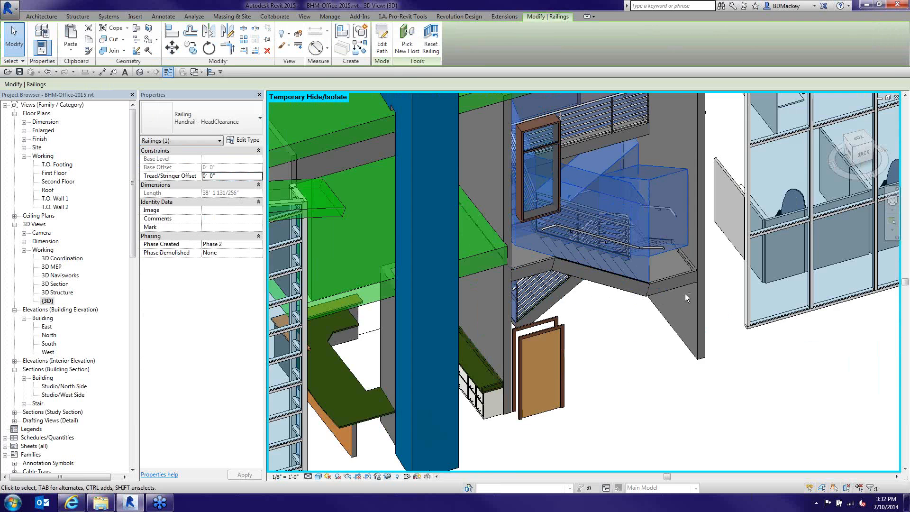
pyautogui.keyDown('shift'); pyautogui.moveTo(685, 294); pyautogui.dragTo(585, 271, button='middle'); pyautogui.keyUp('shift')
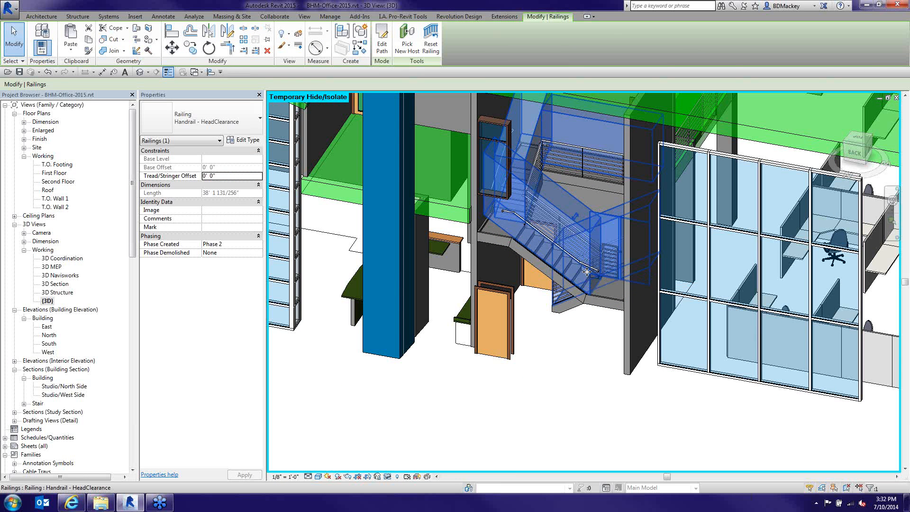
pyautogui.click(575, 340)
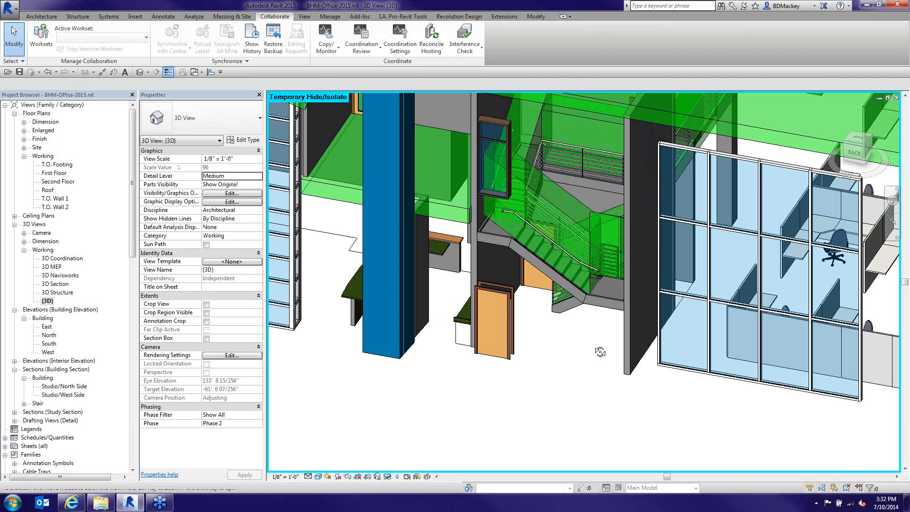
pyautogui.keyDown('shift'); pyautogui.moveTo(600, 352); pyautogui.dragTo(640, 319, button='middle'); pyautogui.keyUp('shift')
# Start an interference check of current-project Railings against current-project Ceilings and Floors
pyautogui.click(465, 46)
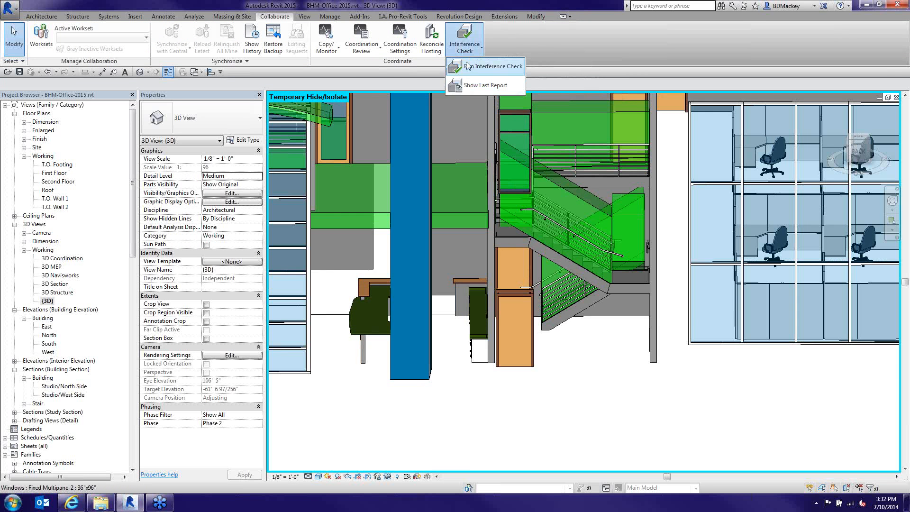
pyautogui.click(467, 64)
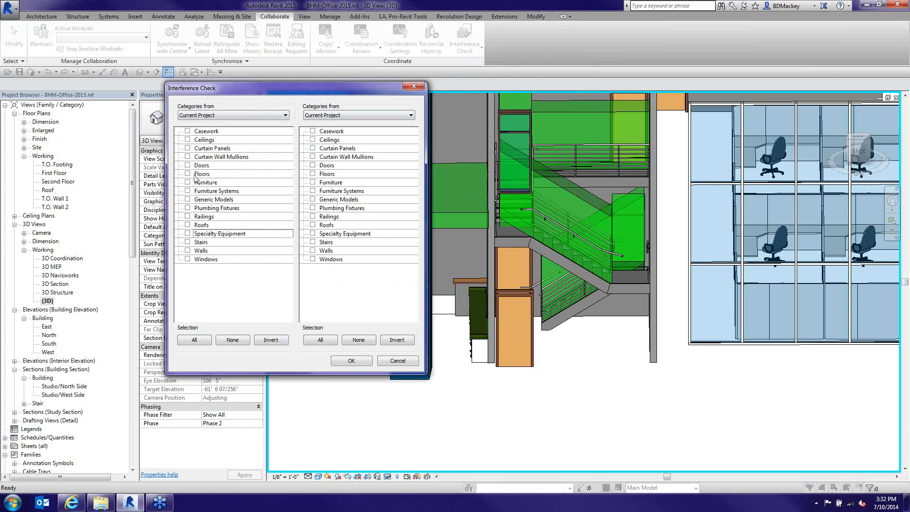
pyautogui.click(187, 217)
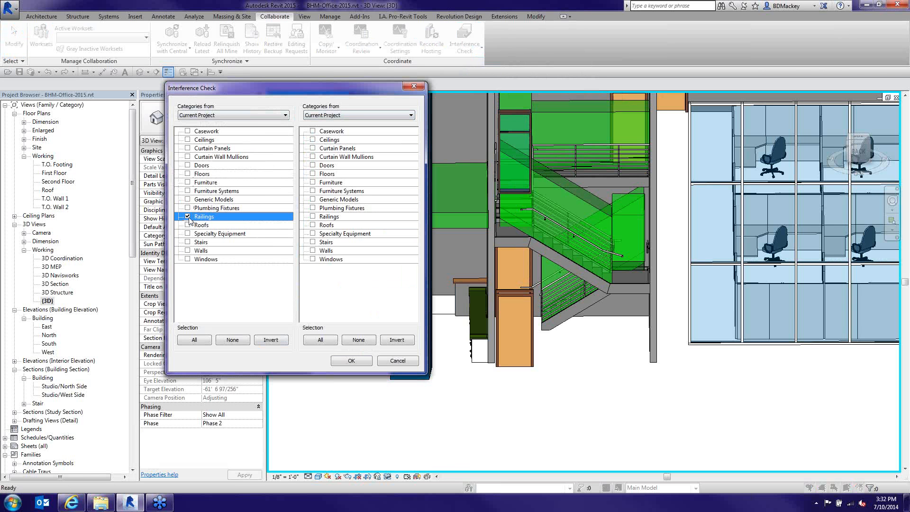
pyautogui.click(313, 140)
pyautogui.click(313, 174)
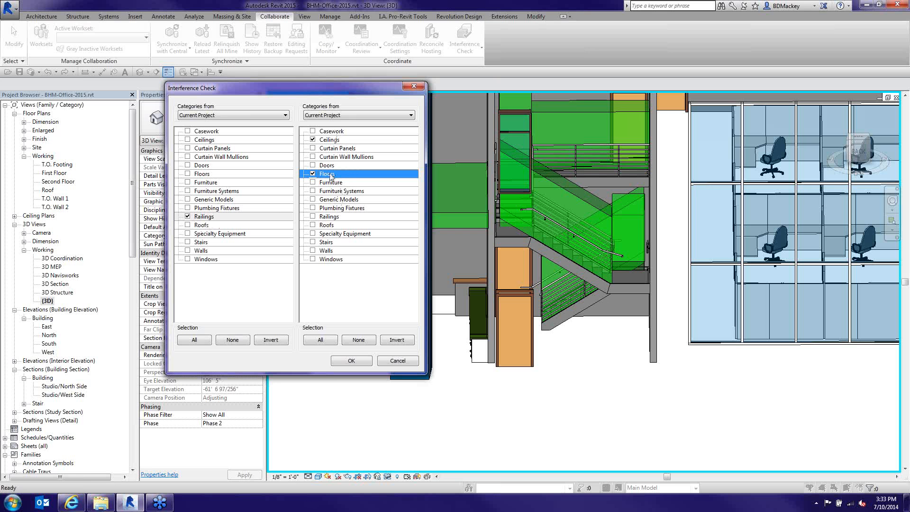
# Add Doors and Floors to the railings clash check, run it, and expand the first Railings group
pyautogui.click(312, 174)
pyautogui.click(312, 164)
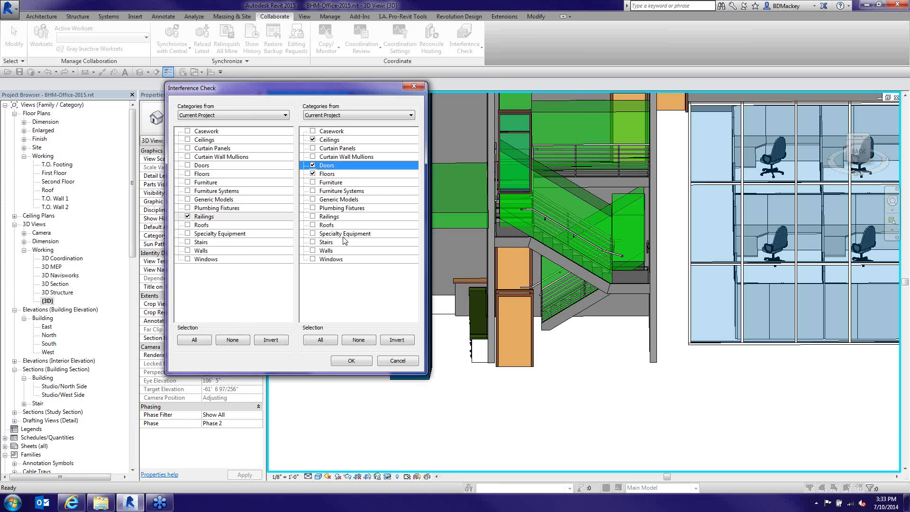
pyautogui.click(355, 363)
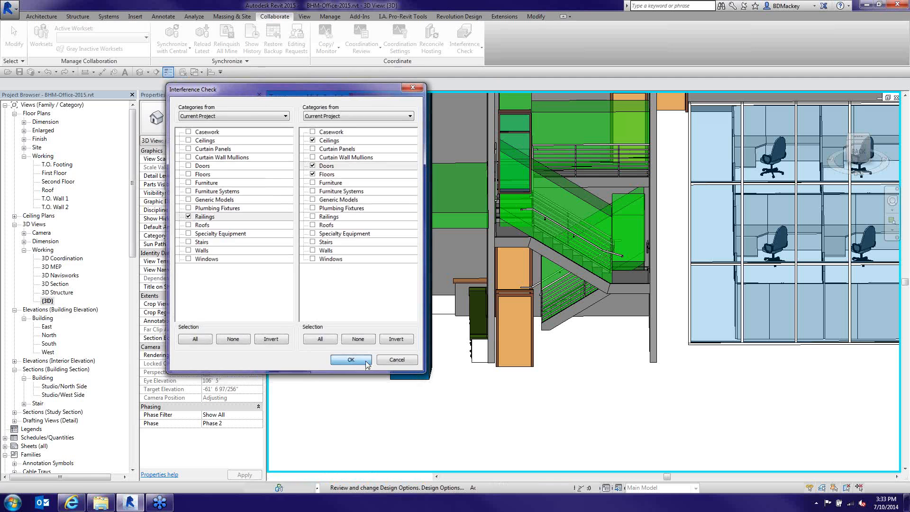
pyautogui.click(47, 123)
# Select the clashing single-flush door and handrail entries in both Railings clash groups
pyautogui.click(101, 131)
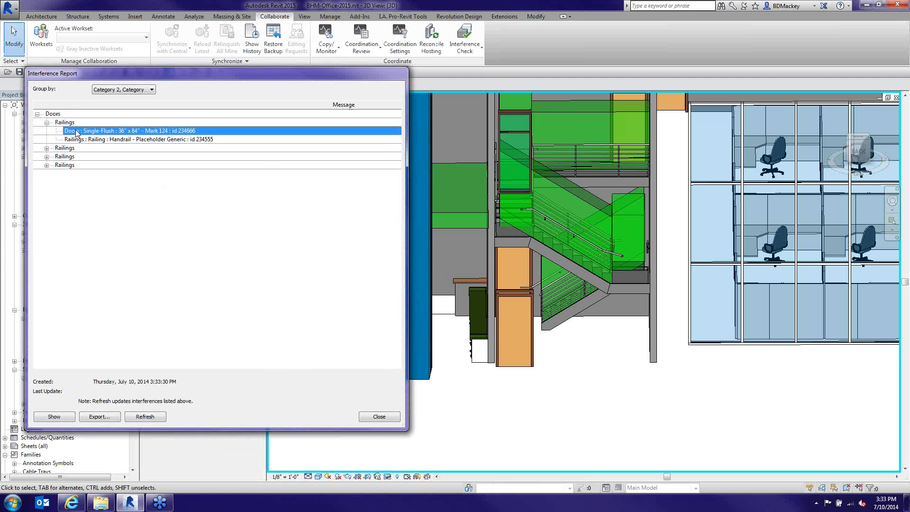
pyautogui.click(102, 139)
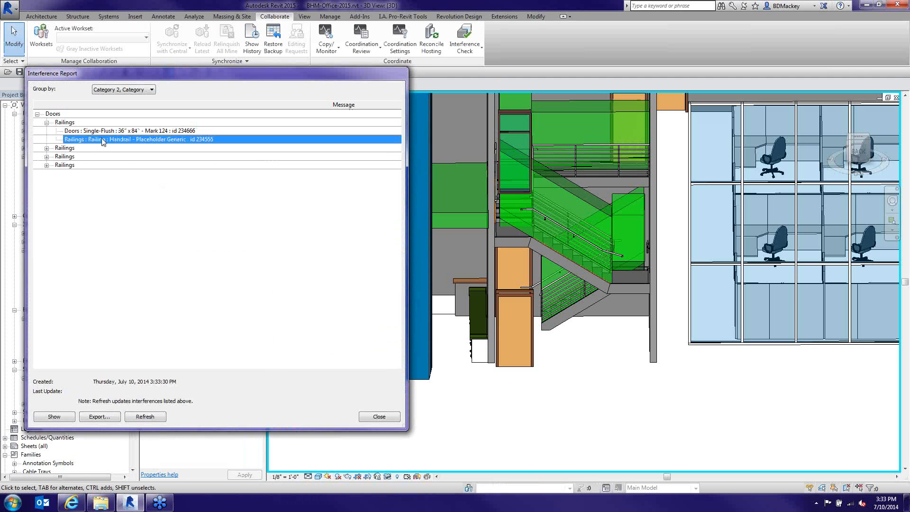
pyautogui.click(46, 148)
pyautogui.click(68, 156)
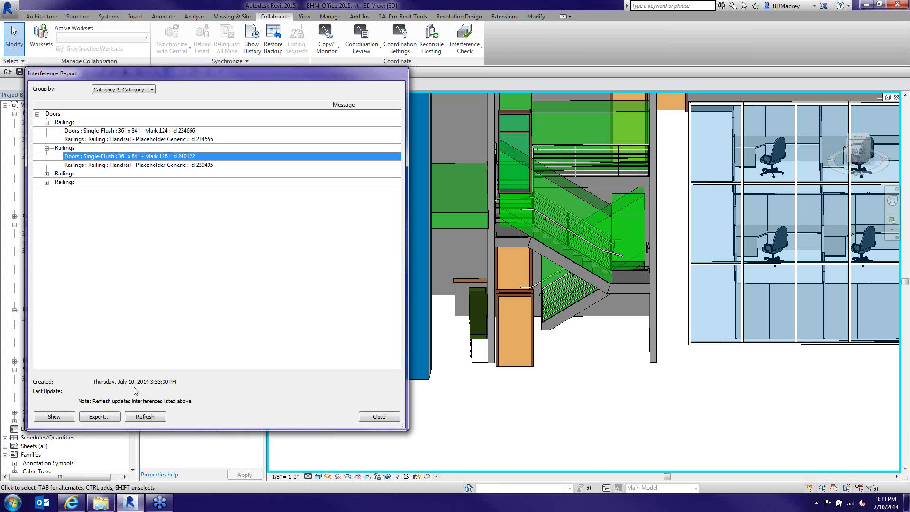
# Close the Interference Report and orbit to an oblique 3D view of the whole building
pyautogui.click(378, 417)
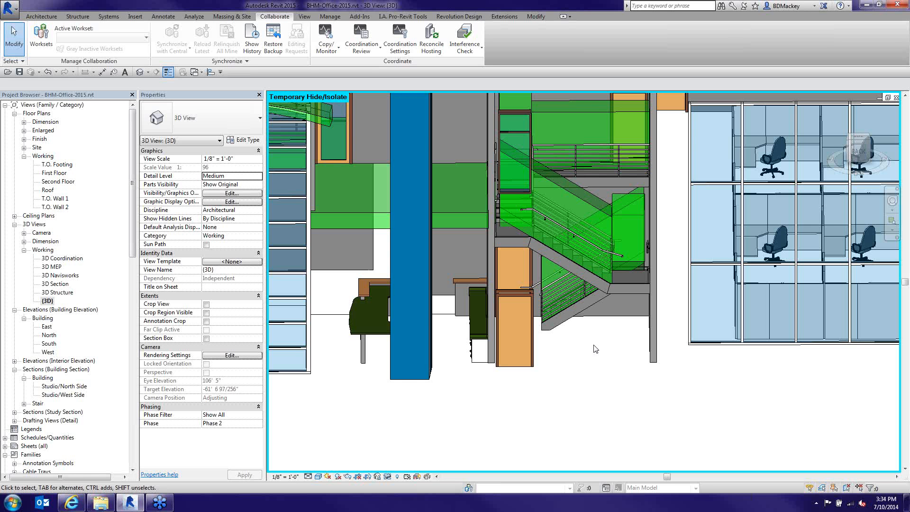
pyautogui.scroll(-5, 595, 348)
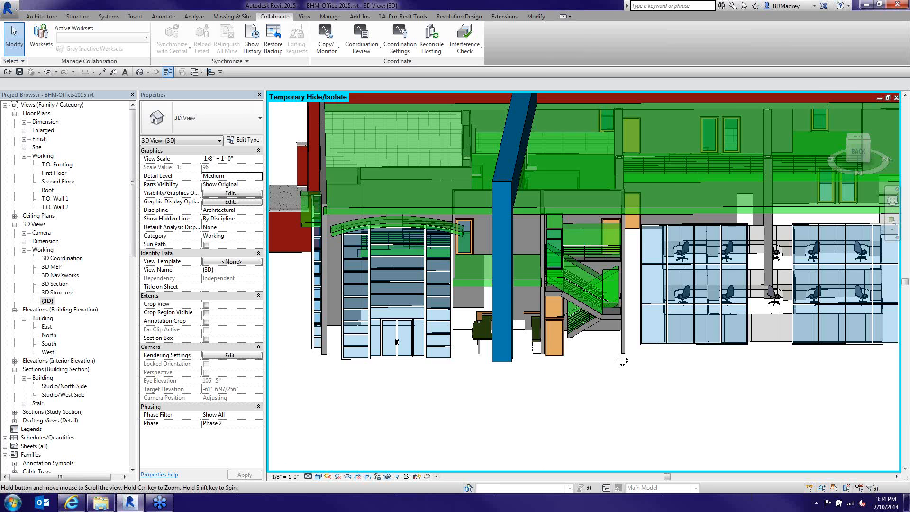
pyautogui.keyDown('shift'); pyautogui.moveTo(622, 360); pyautogui.dragTo(329, 299, button='middle'); pyautogui.keyUp('shift')
# Open the First Floor plan, zoom to the restrooms and inspect the vanity counter
pyautogui.click(54, 172)
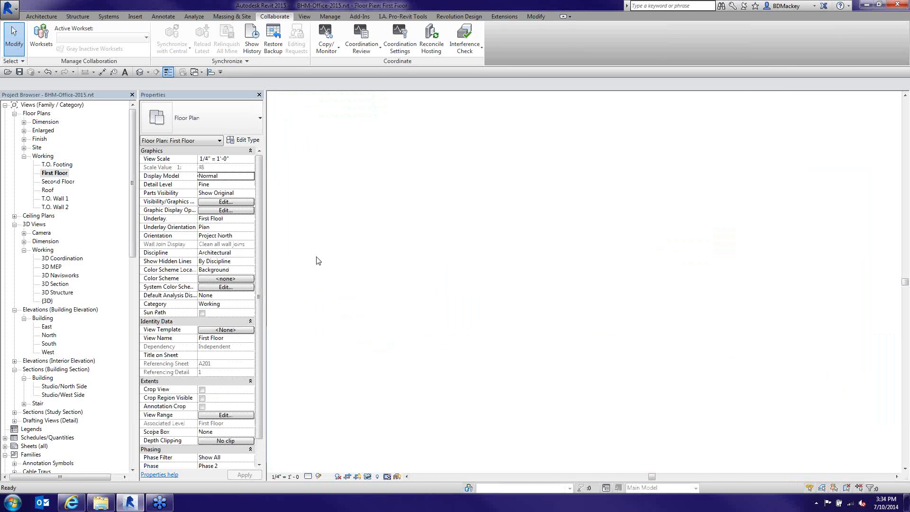
pyautogui.scroll(5, 669, 383)
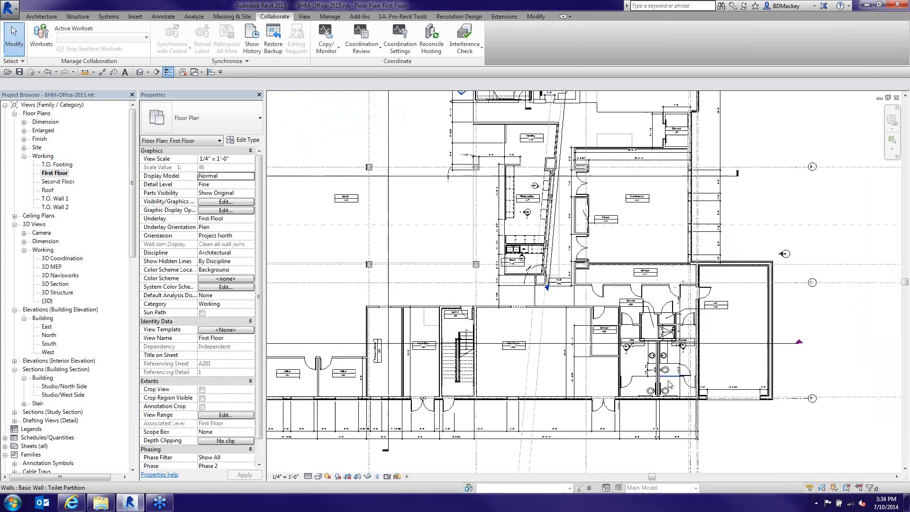
pyautogui.scroll(4, 668, 382)
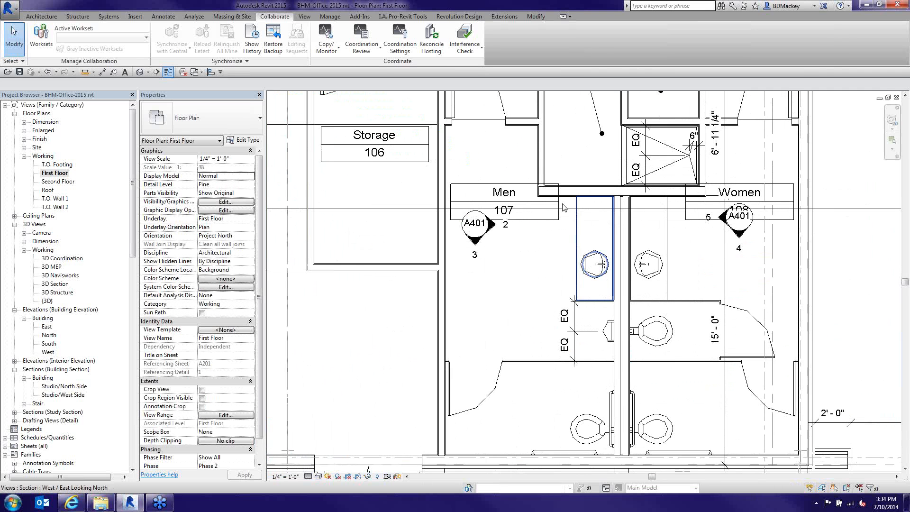
pyautogui.click(578, 245)
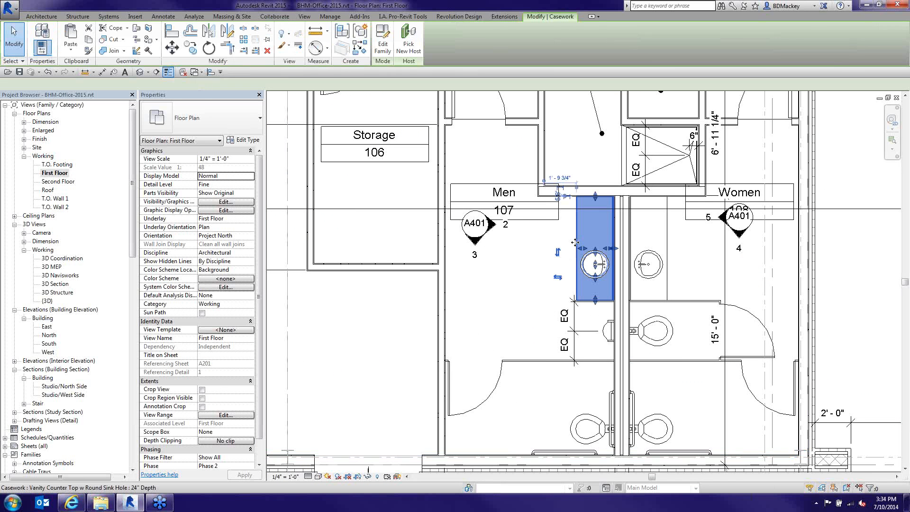
pyautogui.click(546, 301)
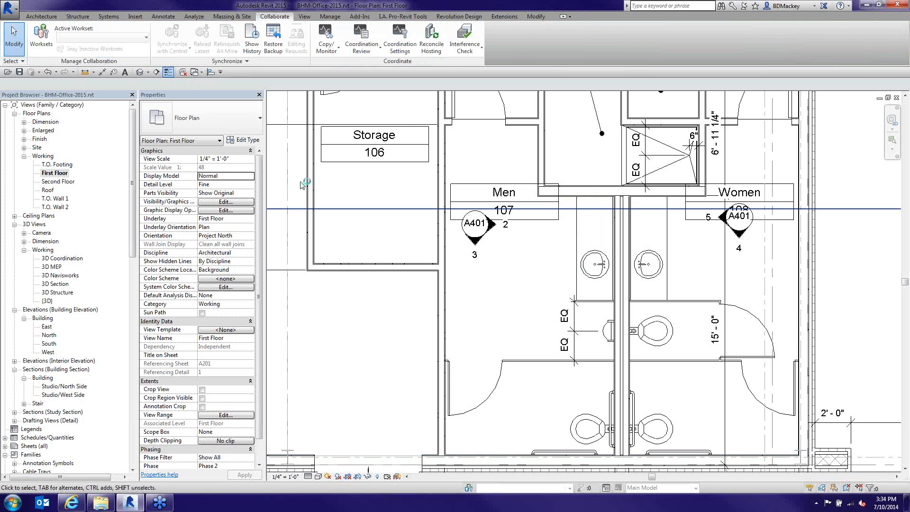
# Start placing an Architecture Component, browse the available types, then choose Load Family
pyautogui.click(42, 16)
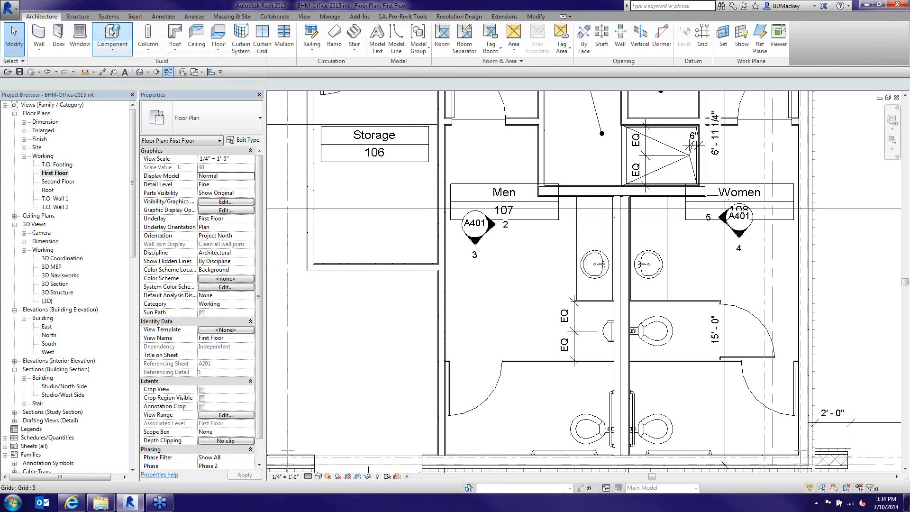
pyautogui.click(113, 36)
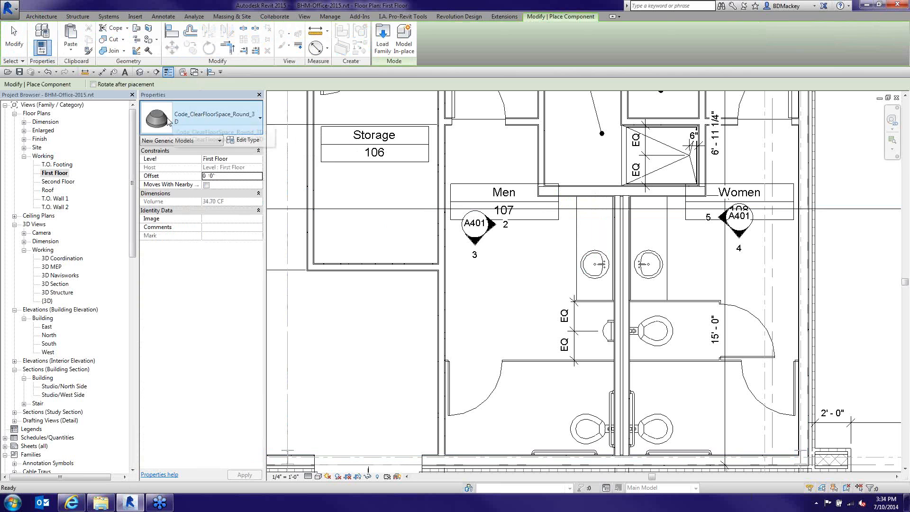
pyautogui.moveTo(166, 122)
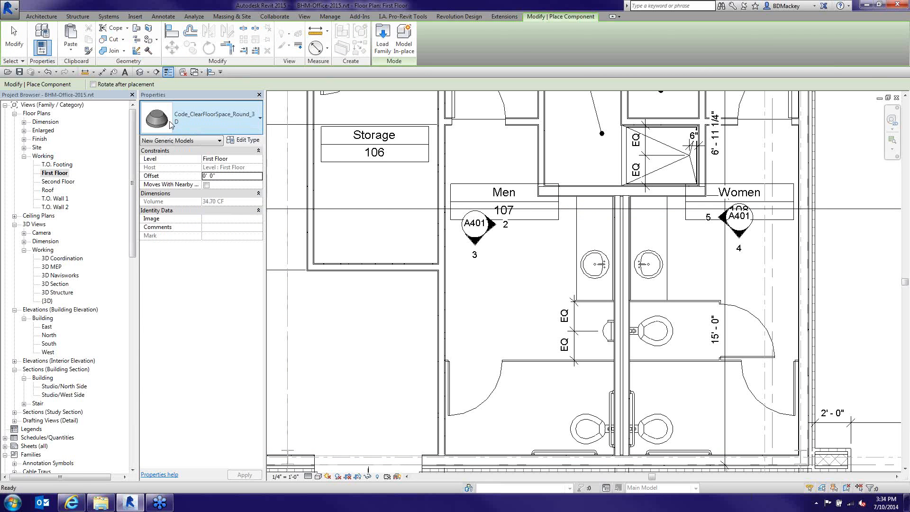
pyautogui.click(244, 130)
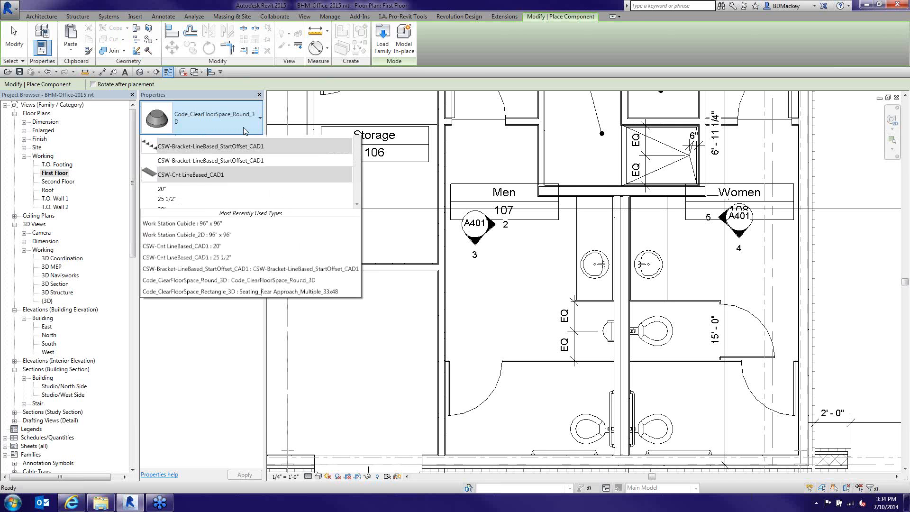
pyautogui.scroll(10, 320, 212)
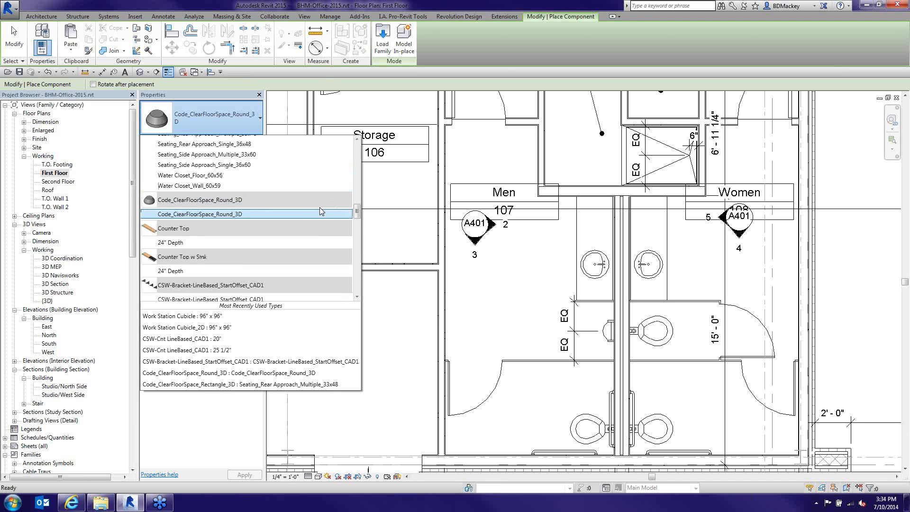
pyautogui.scroll(-6, 319, 212)
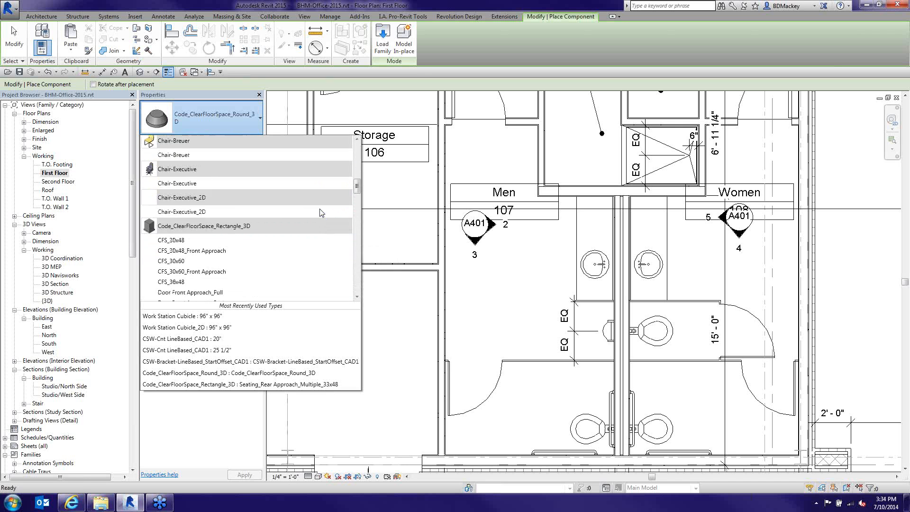
pyautogui.scroll(-5, 320, 211)
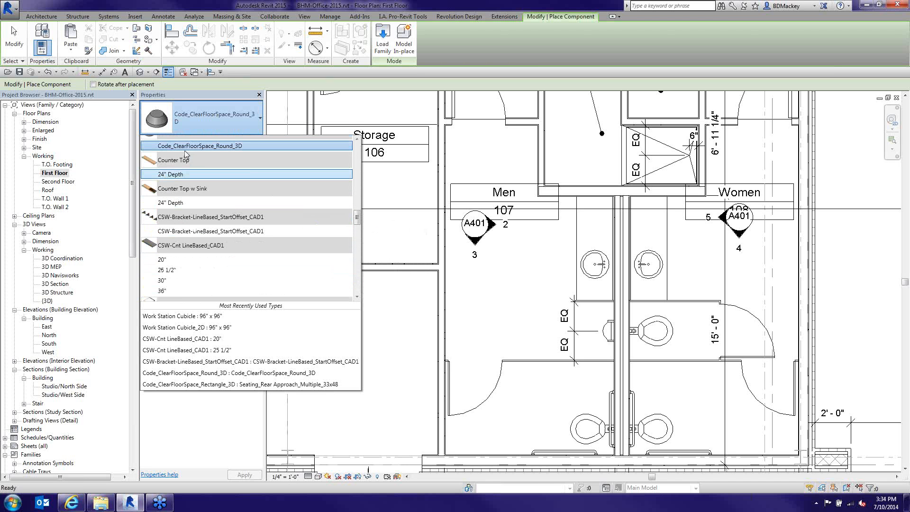
pyautogui.click(383, 55)
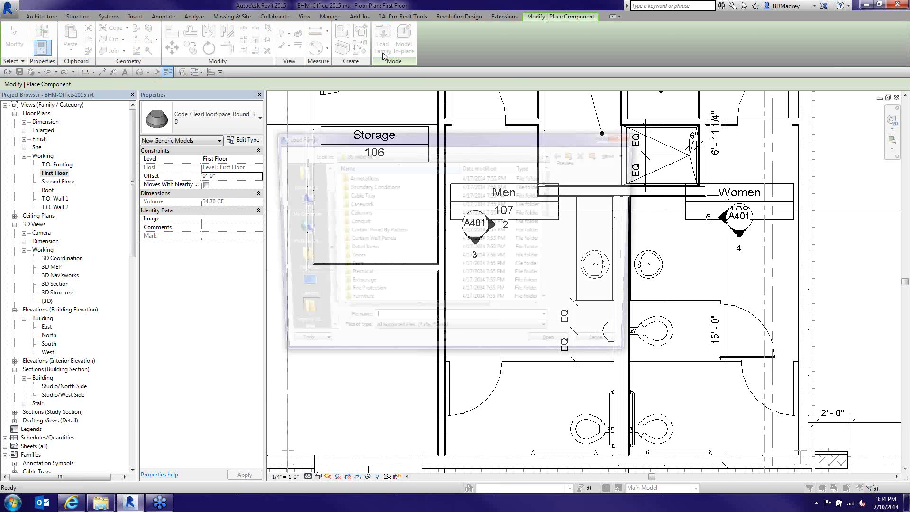
# Load Code_ClearFloorSpace_Rectangle_3D.rfa from the 2014 folder on the (D:) Data drive
pyautogui.click(551, 156)
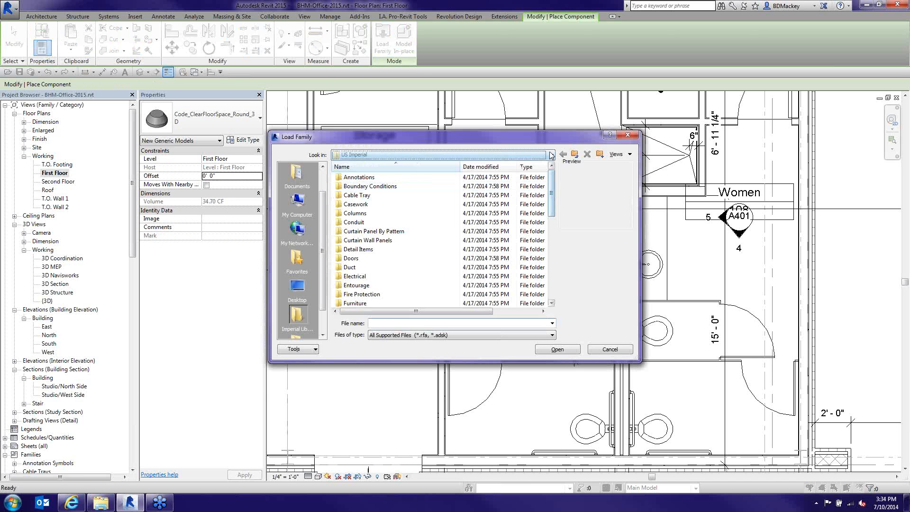
pyautogui.click(384, 229)
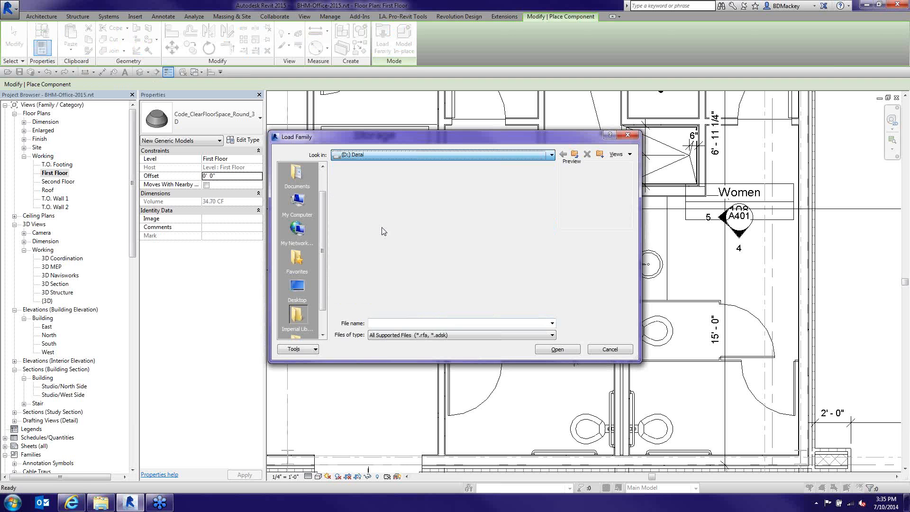
pyautogui.doubleClick(365, 250)
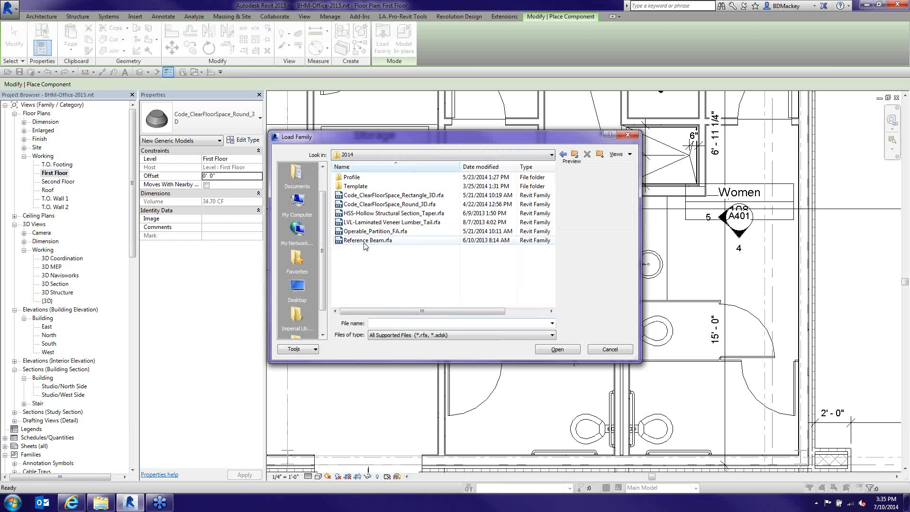
pyautogui.click(374, 196)
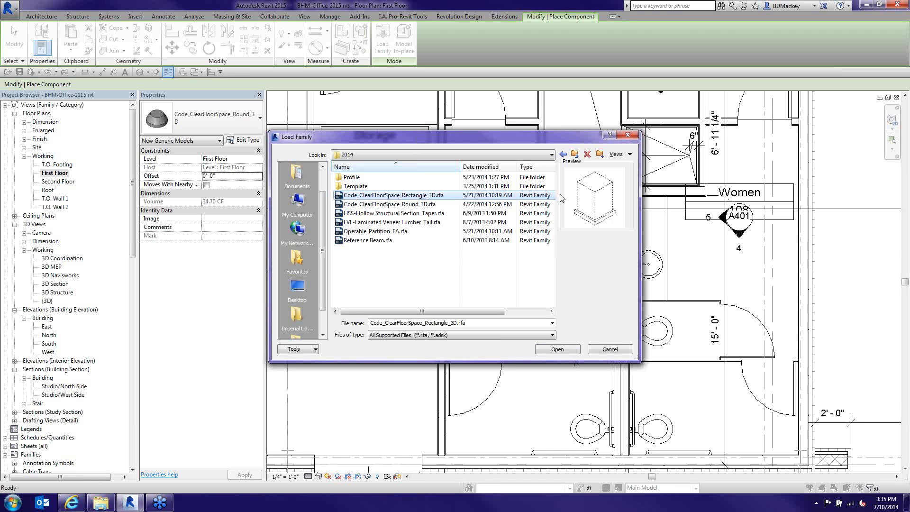
pyautogui.click(564, 349)
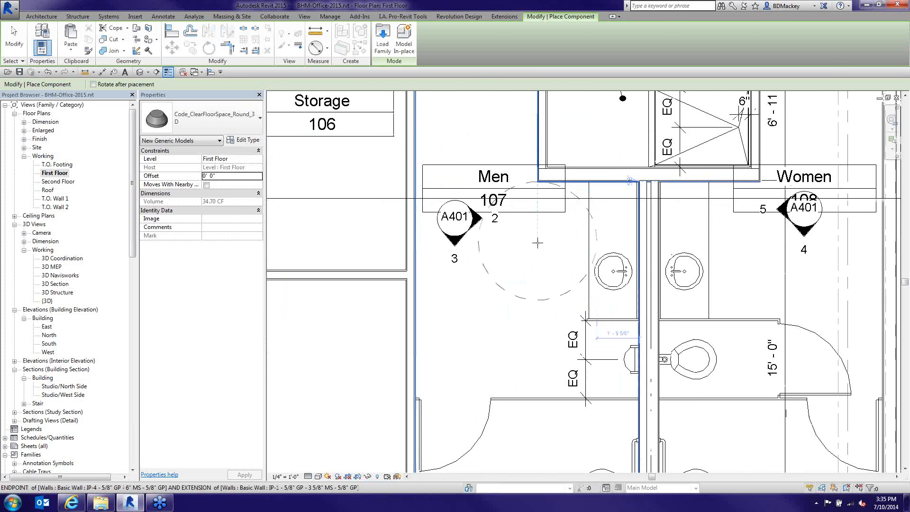
# Try placing the round clear-floor-space at the bottom of Men 107, browse its types, and open the shortcut menu
pyautogui.scroll(3, 537, 242)
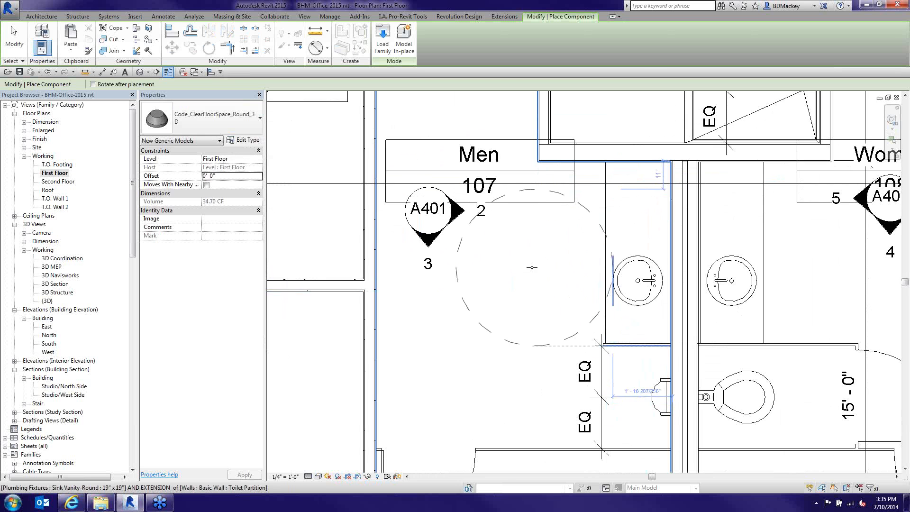
pyautogui.scroll(-3, 530, 266)
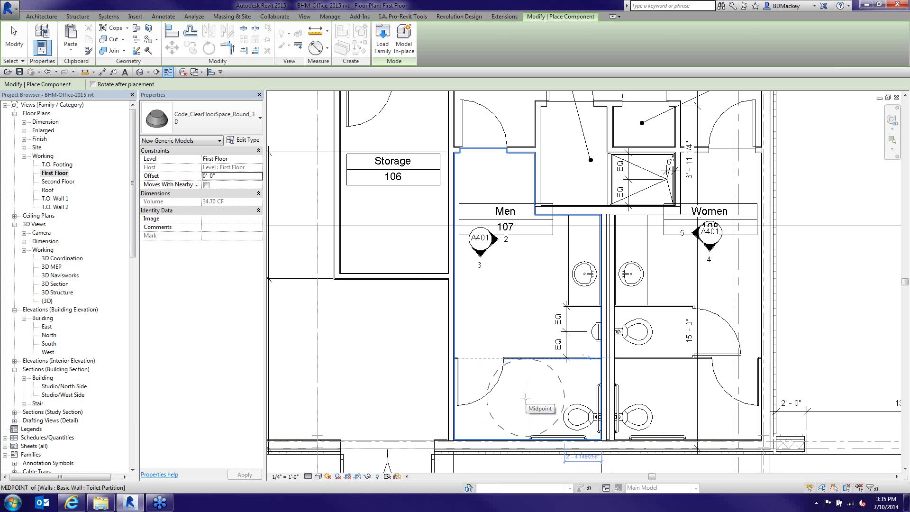
pyautogui.click(525, 399)
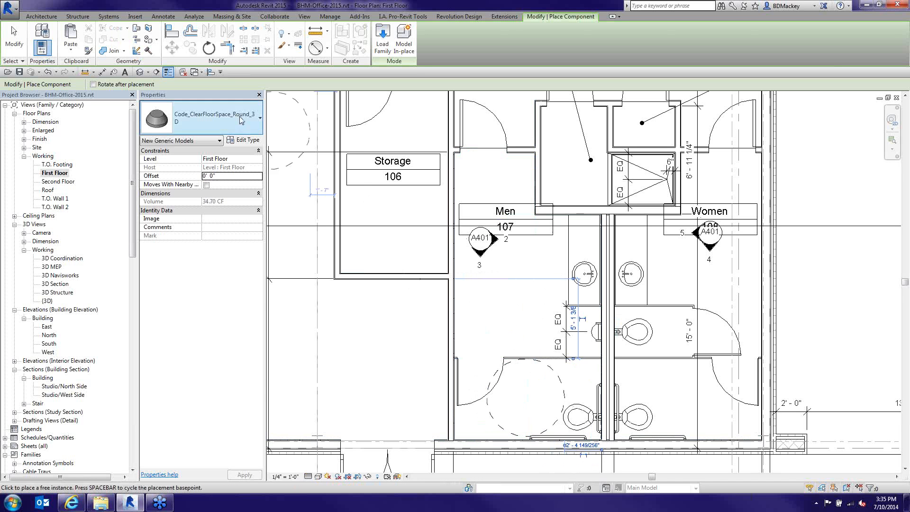
pyautogui.click(213, 117)
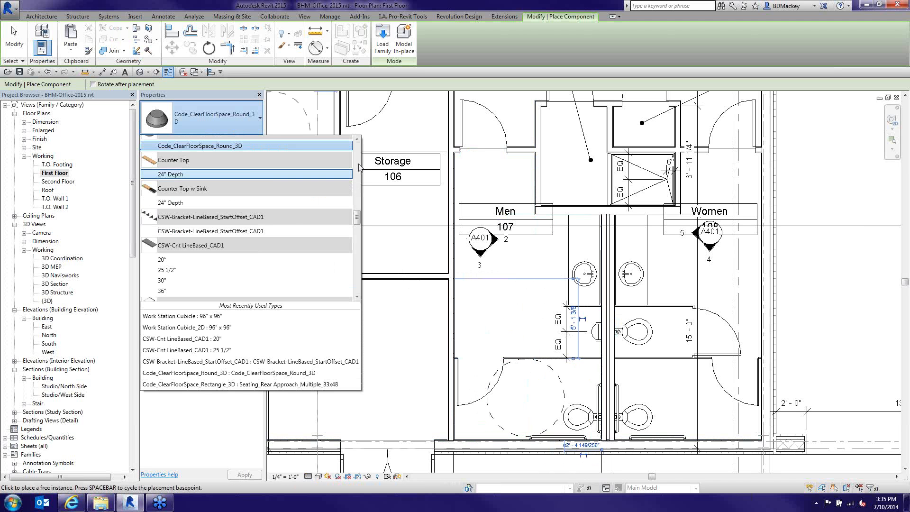
pyautogui.click(358, 139)
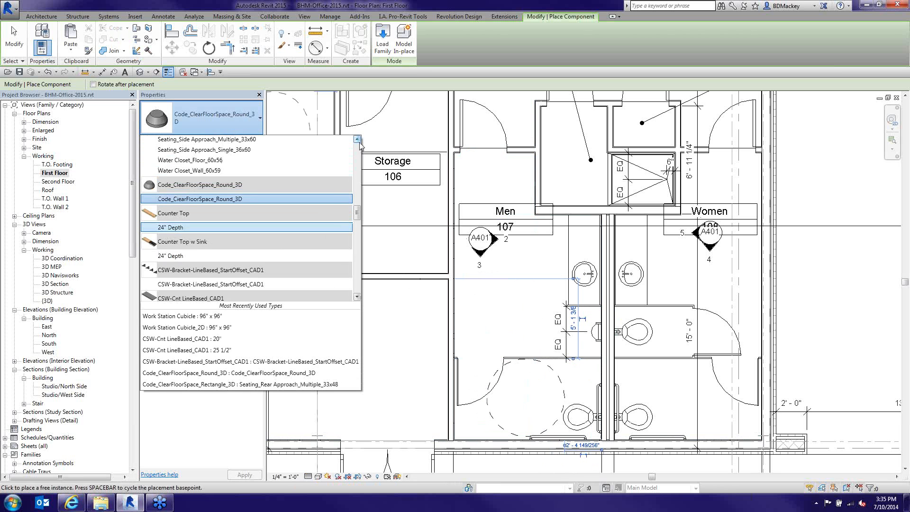
pyautogui.moveTo(360, 217); pyautogui.dragTo(368, 292)
pyautogui.rightClick(494, 322)
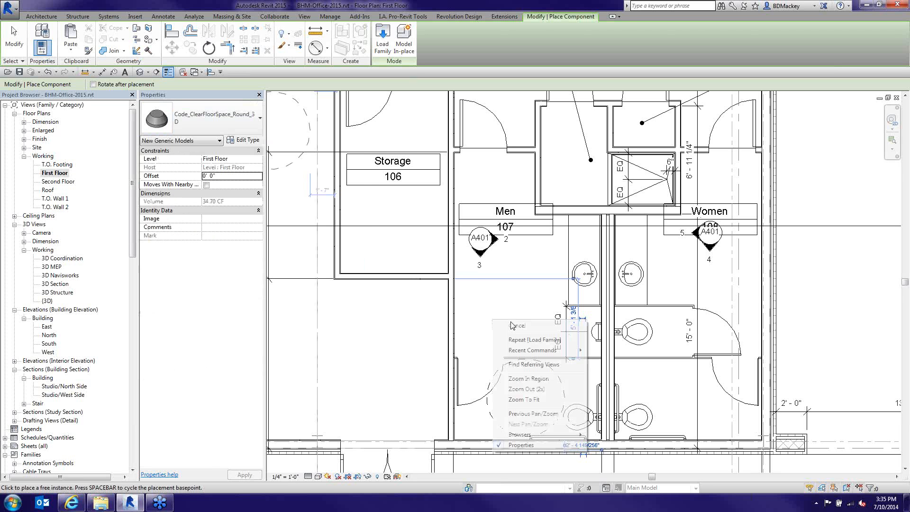
pyautogui.rightClick(513, 326)
# Cancel placement and expand Generic Models in the Project Browser, collapsing Plumbing Fixtures and Casework
pyautogui.click(526, 332)
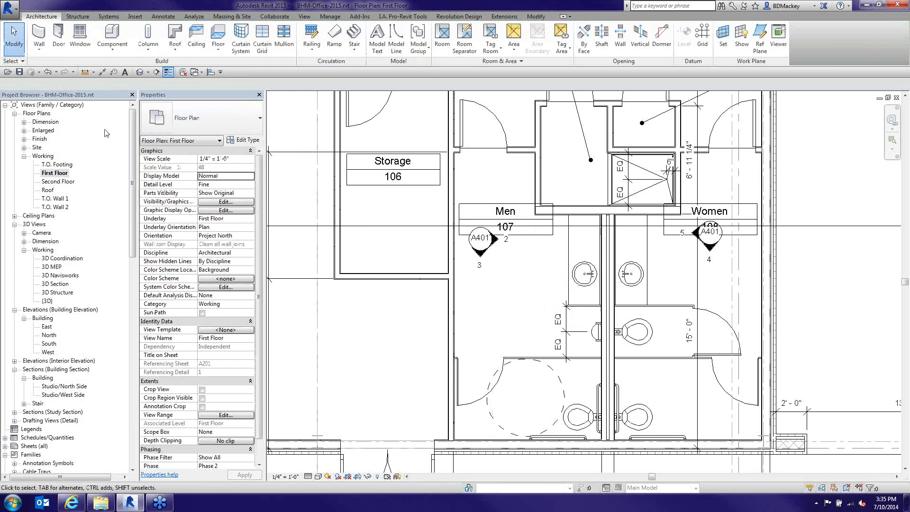
pyautogui.click(4, 110)
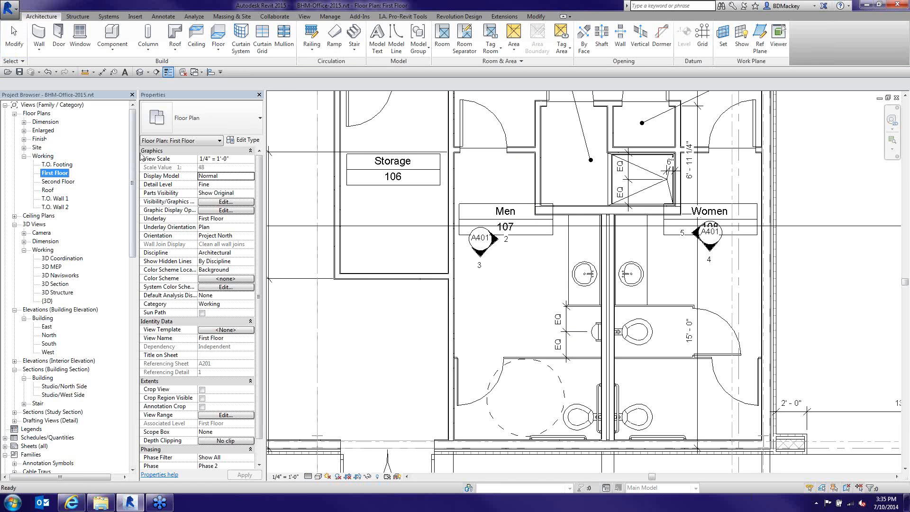
pyautogui.moveTo(134, 151); pyautogui.dragTo(147, 376)
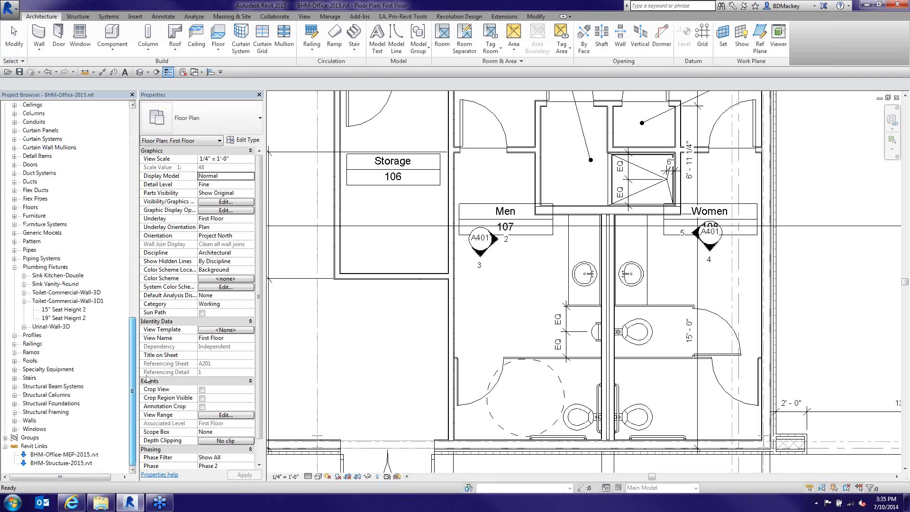
pyautogui.click(14, 267)
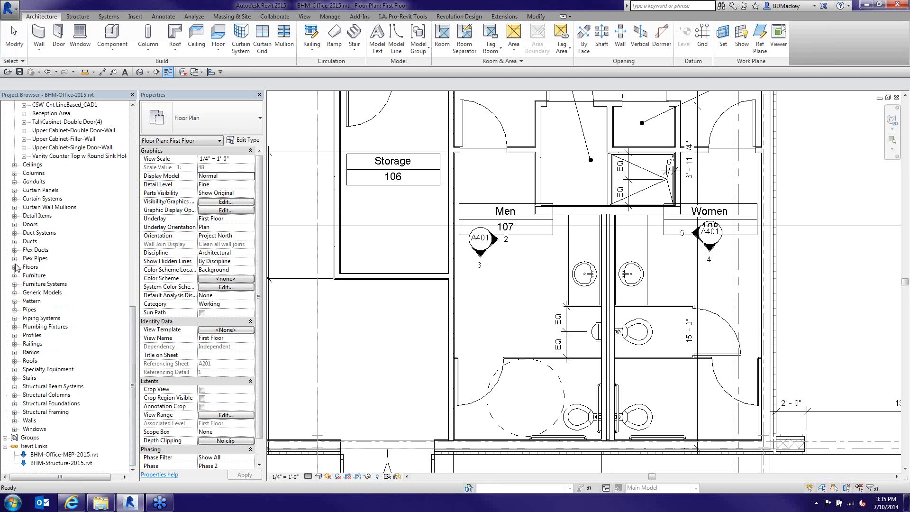
pyautogui.scroll(1, 37, 227)
pyautogui.scroll(4, 38, 226)
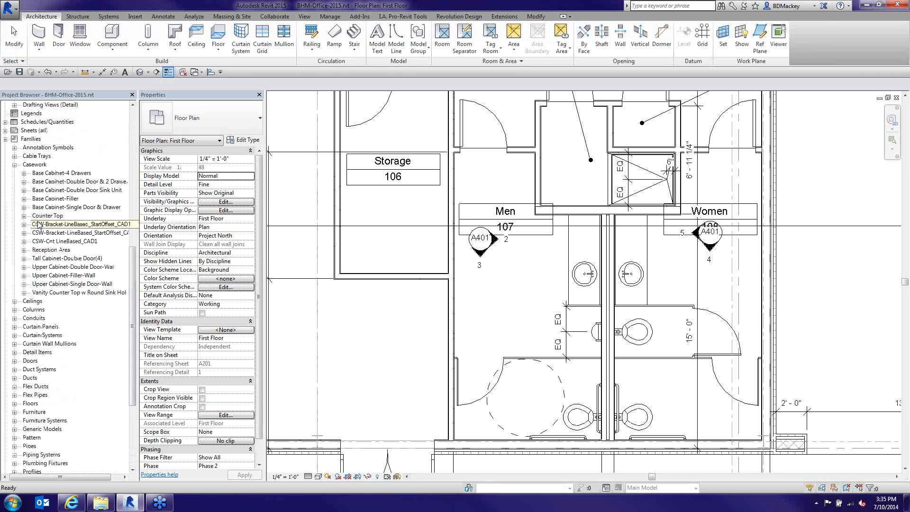
pyautogui.click(15, 165)
pyautogui.click(14, 310)
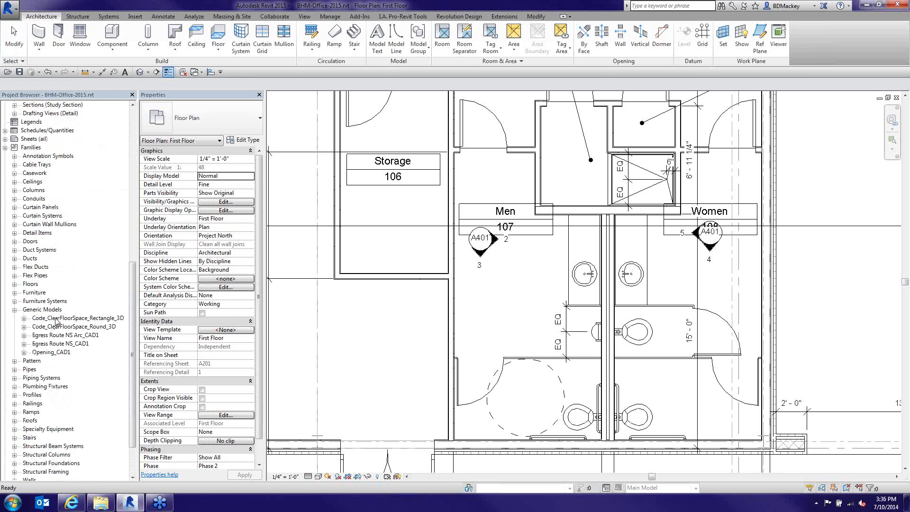
# Compare the CFS_30x48 and CFS_30x48_Front Approach types, then drag CFS_30x48 into the plan
pyautogui.click(56, 319)
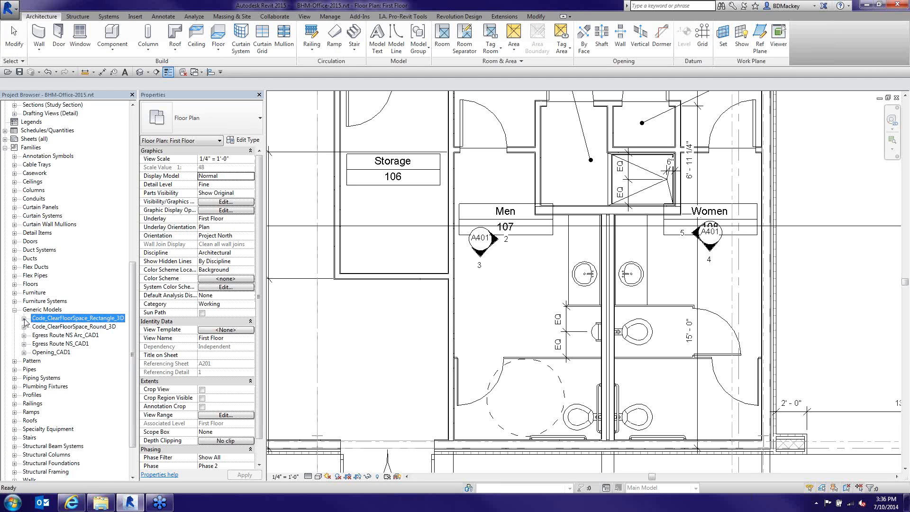
pyautogui.click(24, 318)
pyautogui.moveTo(133, 301); pyautogui.dragTo(136, 333)
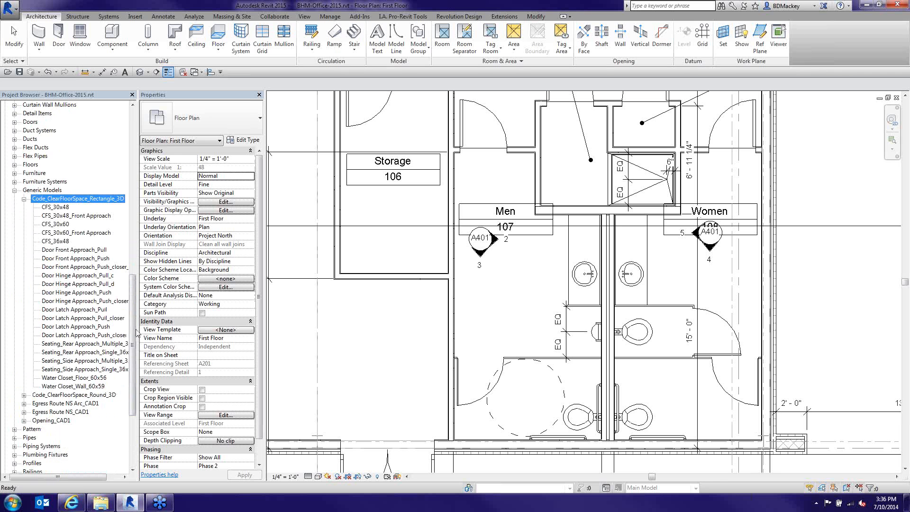
pyautogui.click(60, 207)
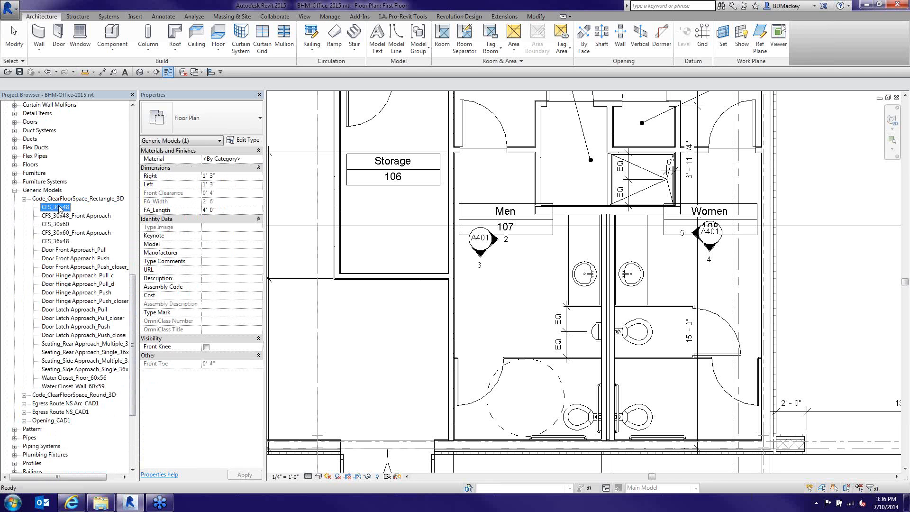
pyautogui.click(73, 216)
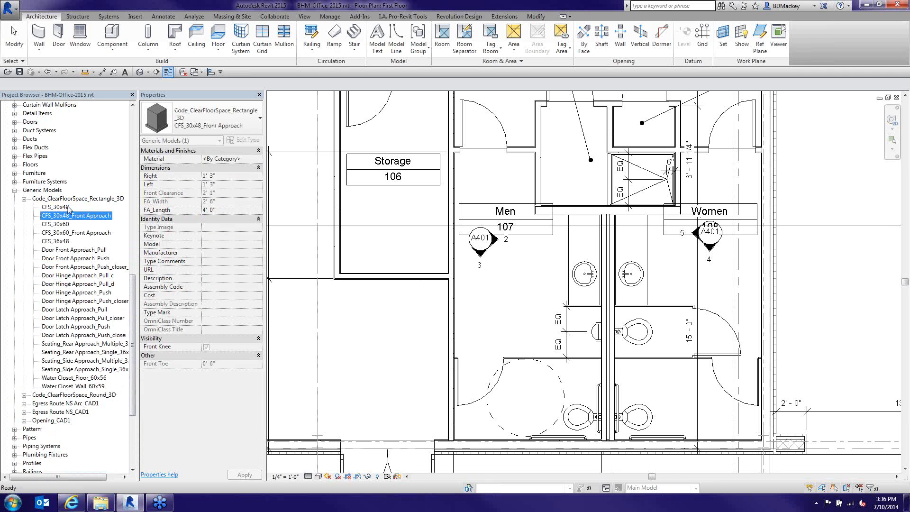
pyautogui.click(67, 209)
pyautogui.moveTo(63, 208); pyautogui.dragTo(529, 261)
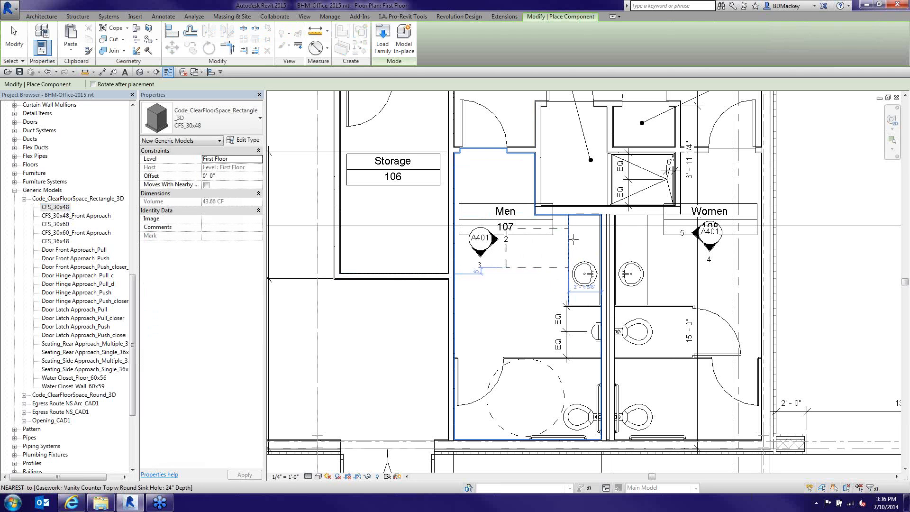
# Switch to CFS_30x48_Front Approach, place it at the Men 107 sink, and zoom out
pyautogui.click(234, 128)
pyautogui.click(230, 151)
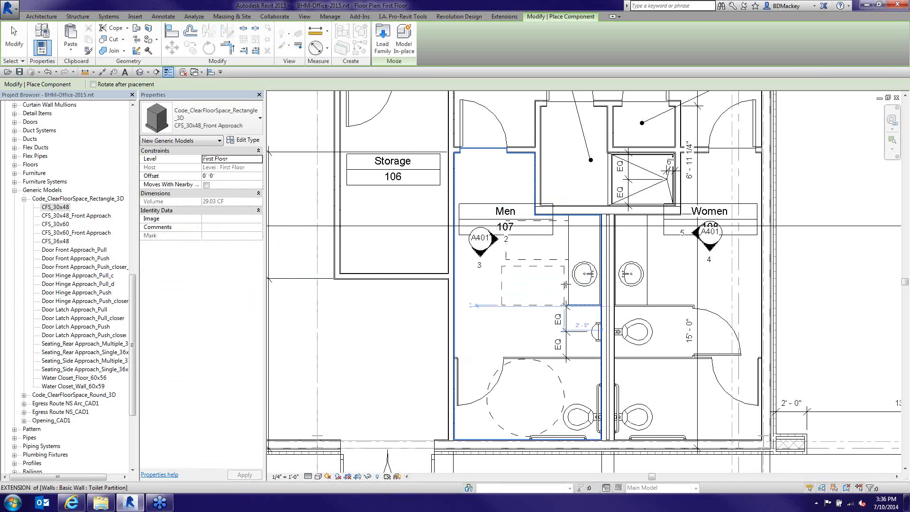
pyautogui.click(575, 284)
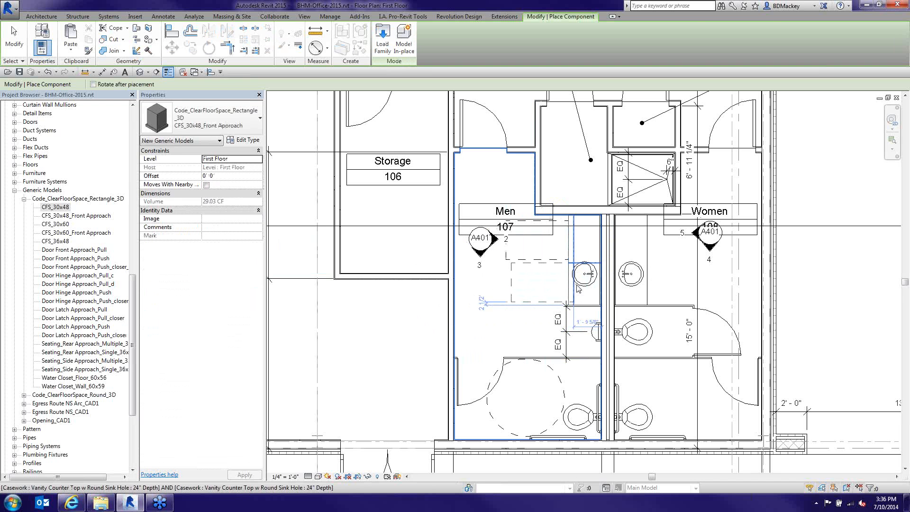
pyautogui.press('Escape')
pyautogui.press('Escape')
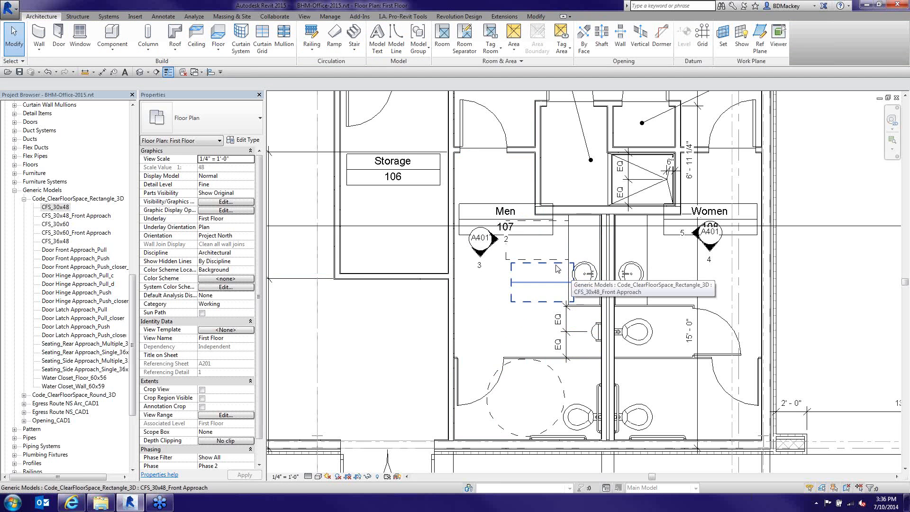
pyautogui.scroll(-3, 500, 283)
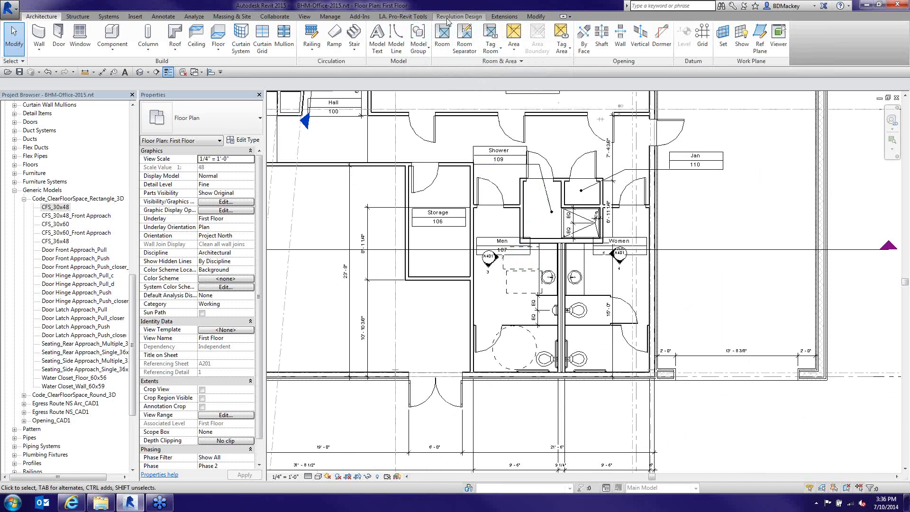
# Run Interference Check with Generic Models against Casework in the current project
pyautogui.click(290, 18)
pyautogui.click(465, 47)
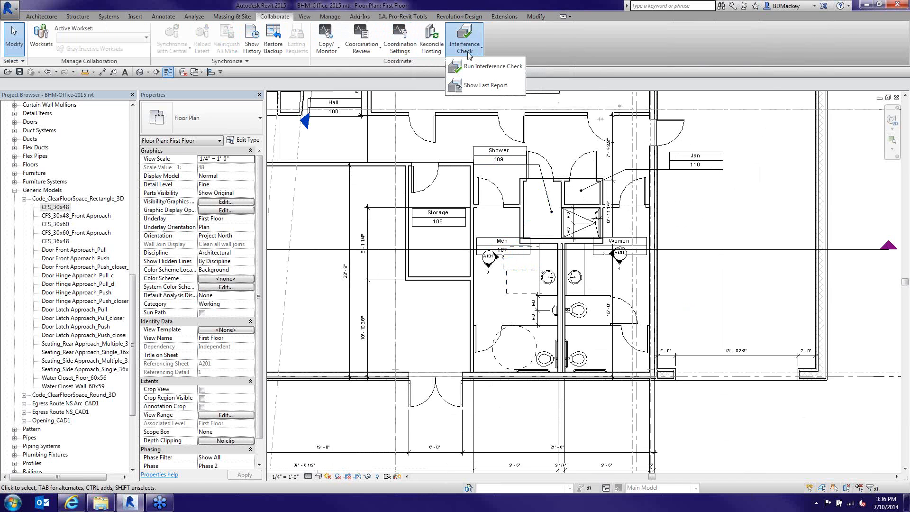
pyautogui.click(476, 71)
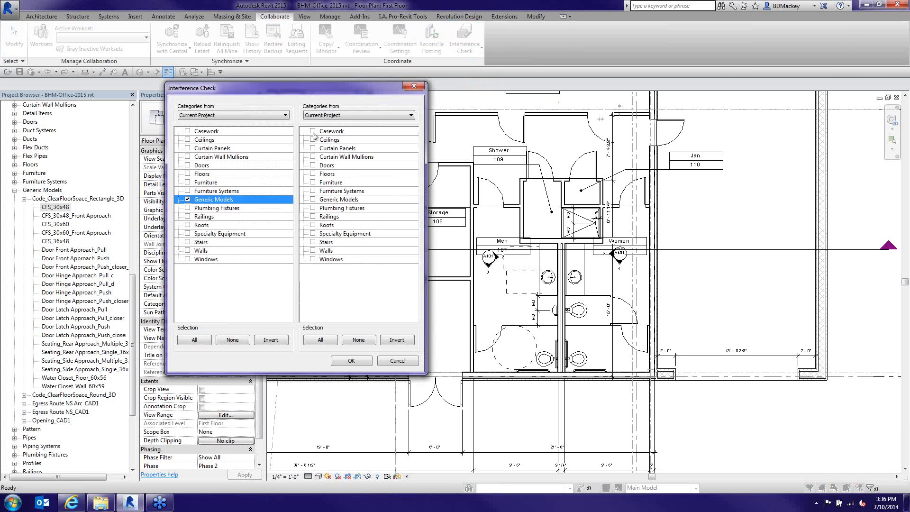
pyautogui.click(312, 131)
pyautogui.click(337, 364)
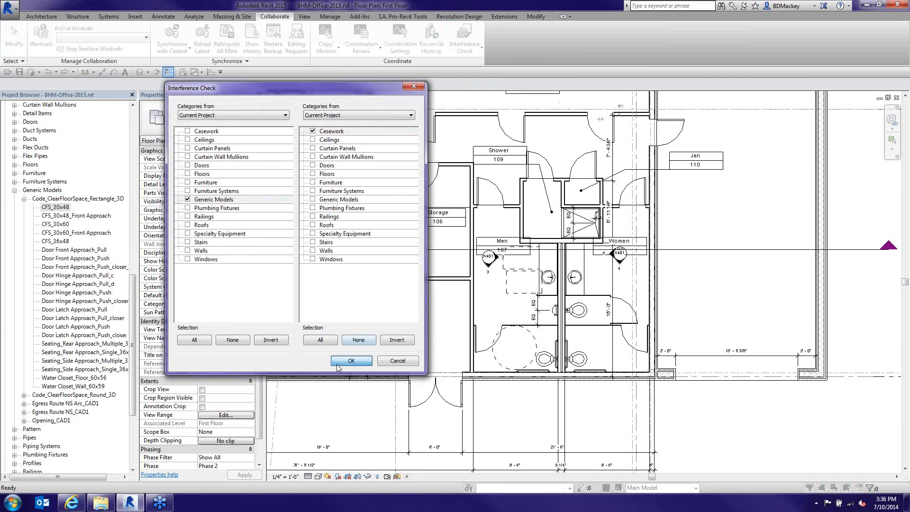
pyautogui.scroll(-3, 532, 288)
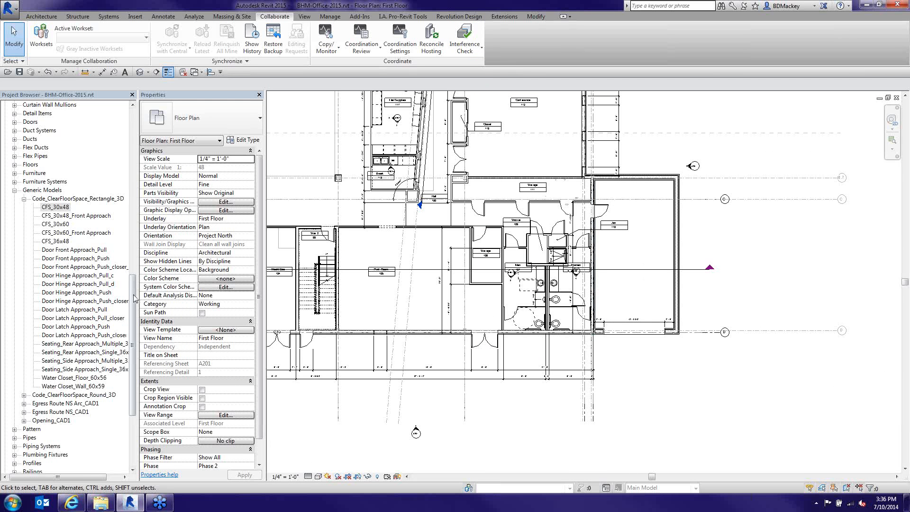
# Open the 3D Section view, zoom into the restroom and orbit to look down on the toilets
pyautogui.moveTo(132, 311); pyautogui.dragTo(134, 137)
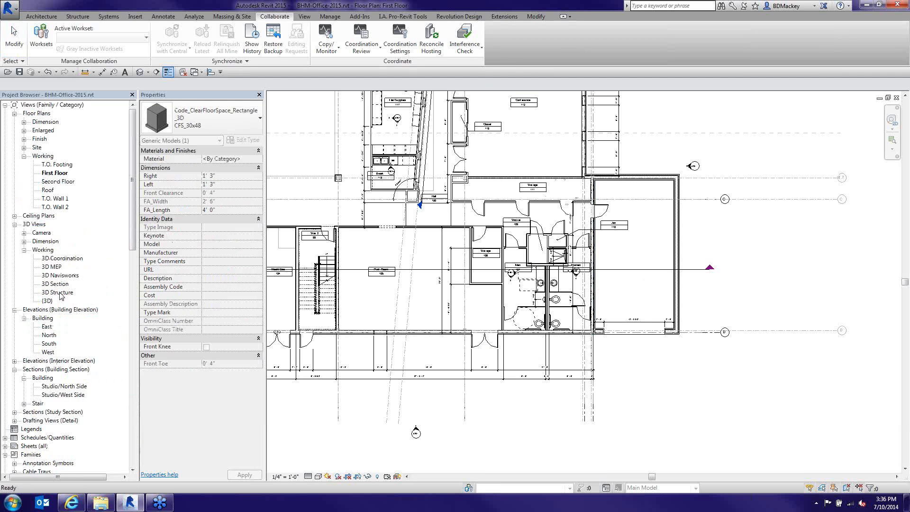
pyautogui.doubleClick(58, 284)
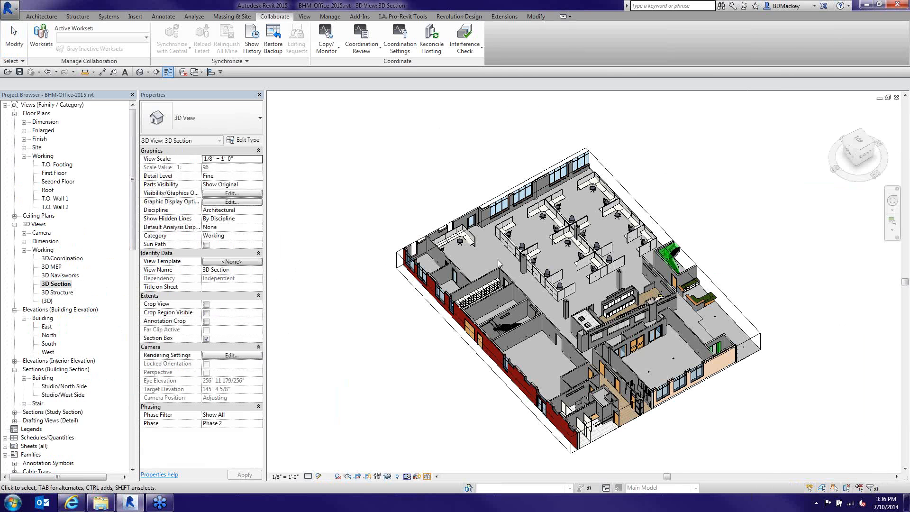
pyautogui.scroll(5, 562, 424)
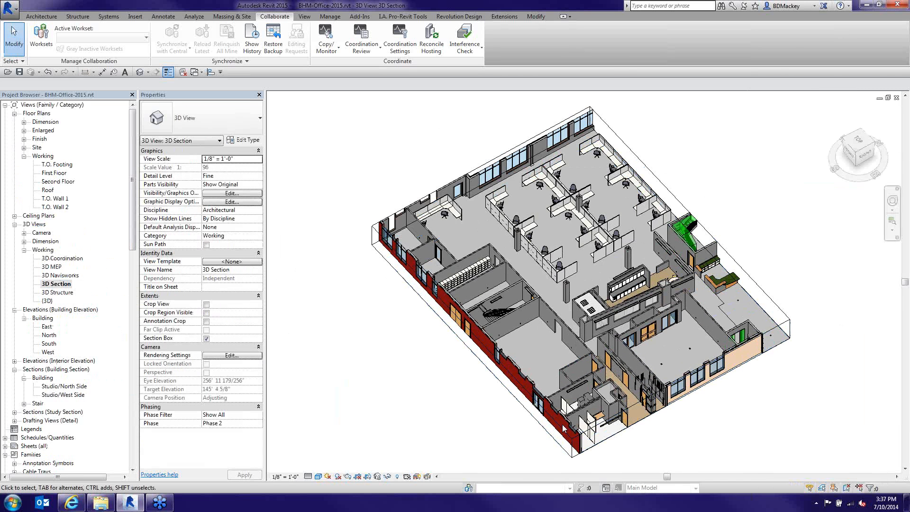
pyautogui.scroll(2, 574, 427)
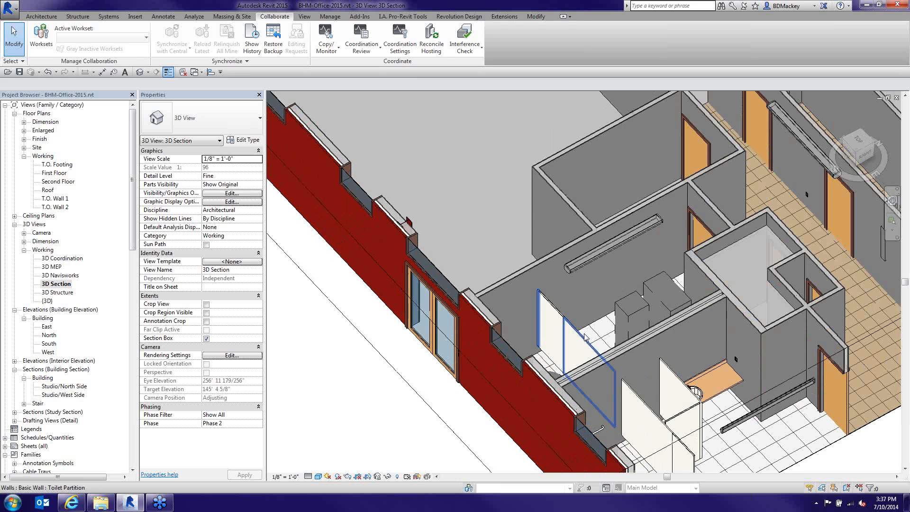
pyautogui.click(585, 338)
pyautogui.keyDown('shift'); pyautogui.moveTo(615, 358); pyautogui.dragTo(574, 314, button='middle'); pyautogui.keyUp('shift')
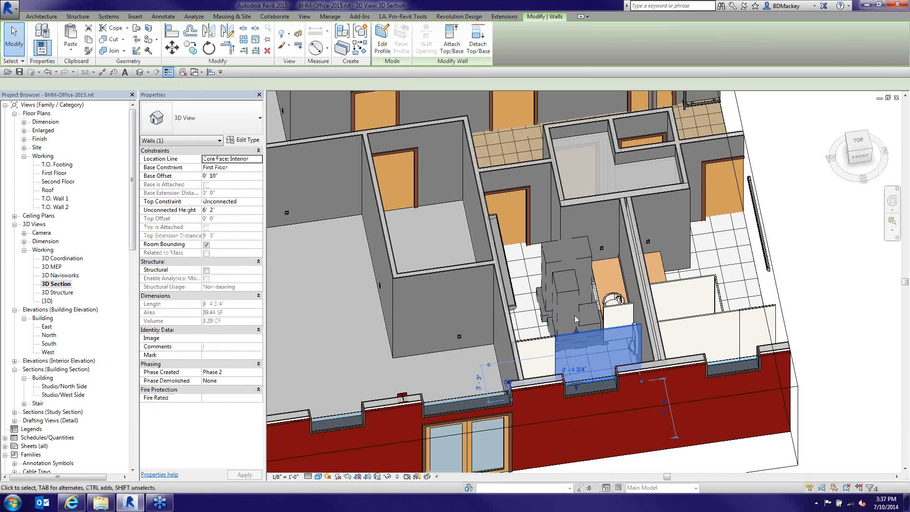
pyautogui.scroll(3, 575, 315)
# Select the toilet clear-floor-space volumes, checking the CFS_30x48 box at 43.66 CF volume
pyautogui.click(641, 331)
pyautogui.keyDown('shift'); pyautogui.moveTo(641, 329); pyautogui.dragTo(605, 301, button='middle'); pyautogui.keyUp('shift')
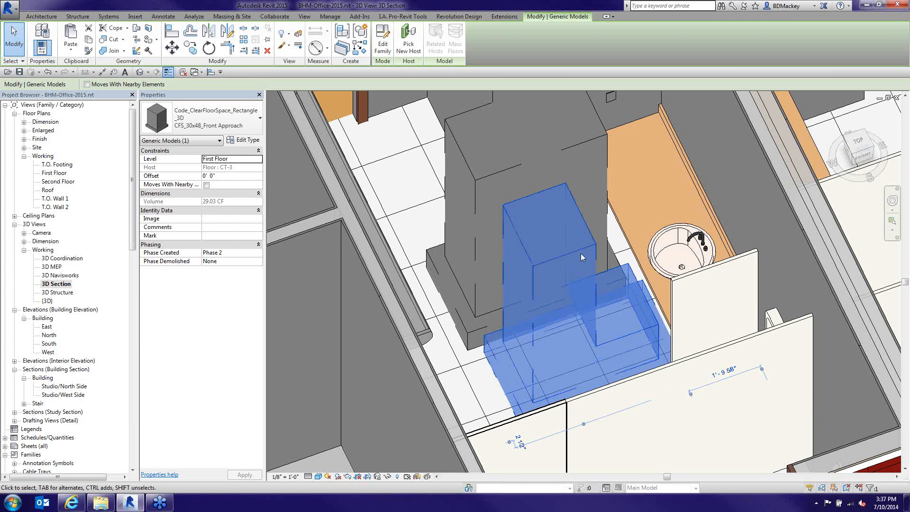
pyautogui.scroll(-1, 565, 230)
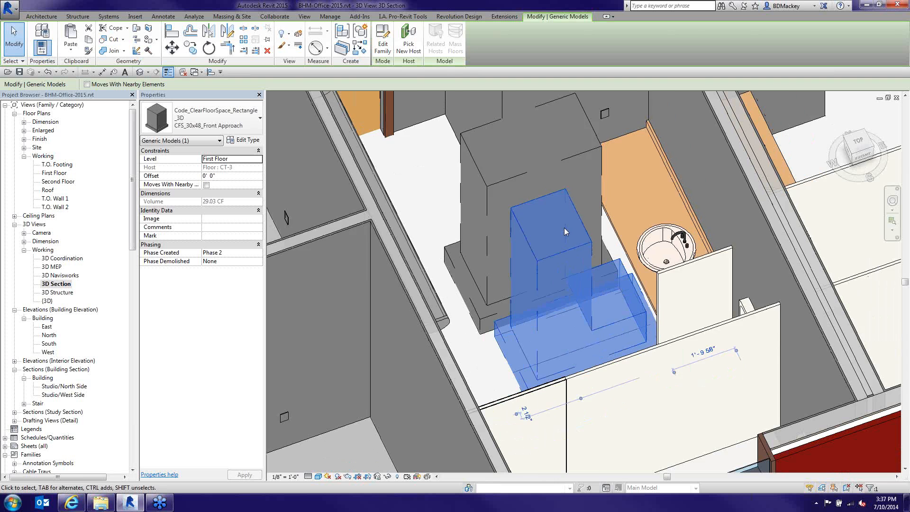
pyautogui.scroll(-1, 566, 231)
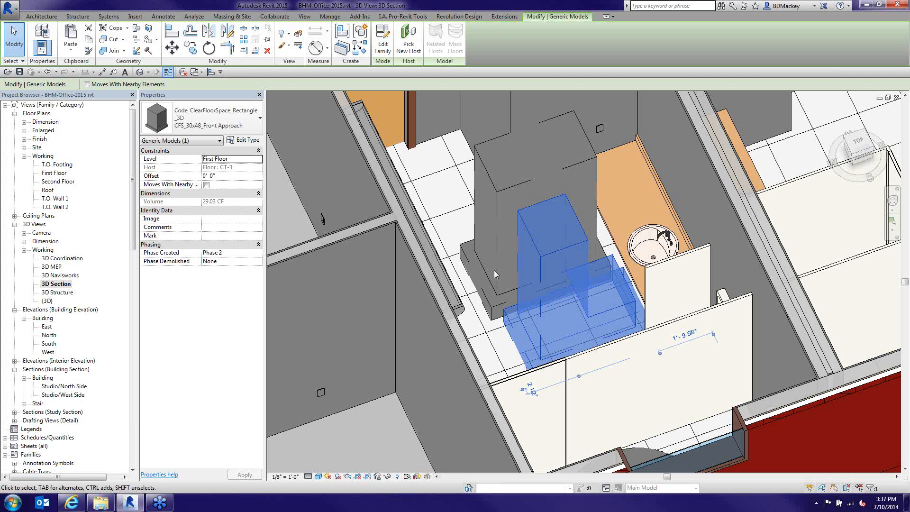
pyautogui.click(499, 297)
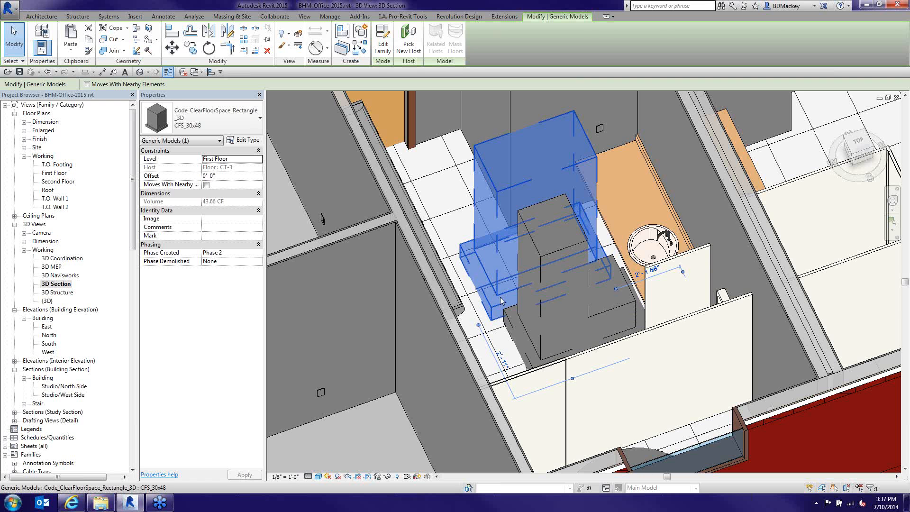
pyautogui.scroll(-1, 488, 252)
pyautogui.scroll(-5, 488, 252)
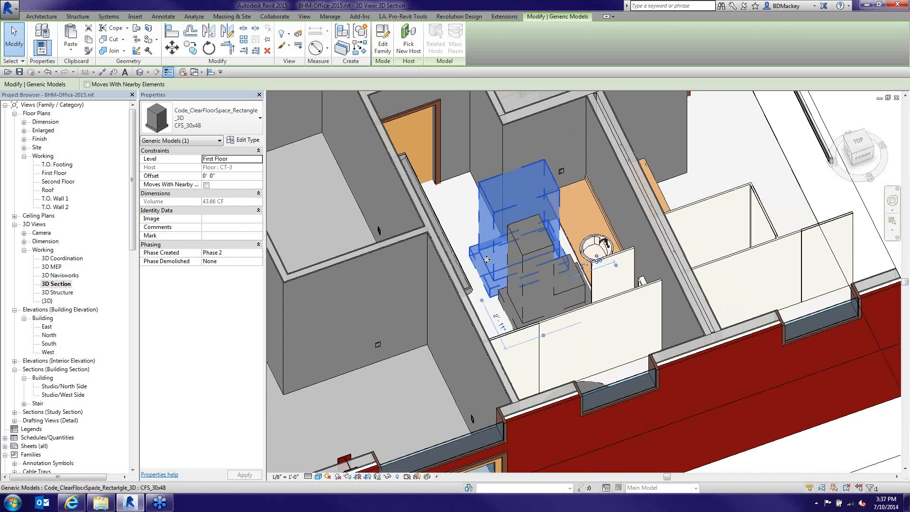
# Open 3D MEP, zoom to the electrical gear, and orbit around the selected transformer stand
pyautogui.click(51, 267)
pyautogui.doubleClick(52, 267)
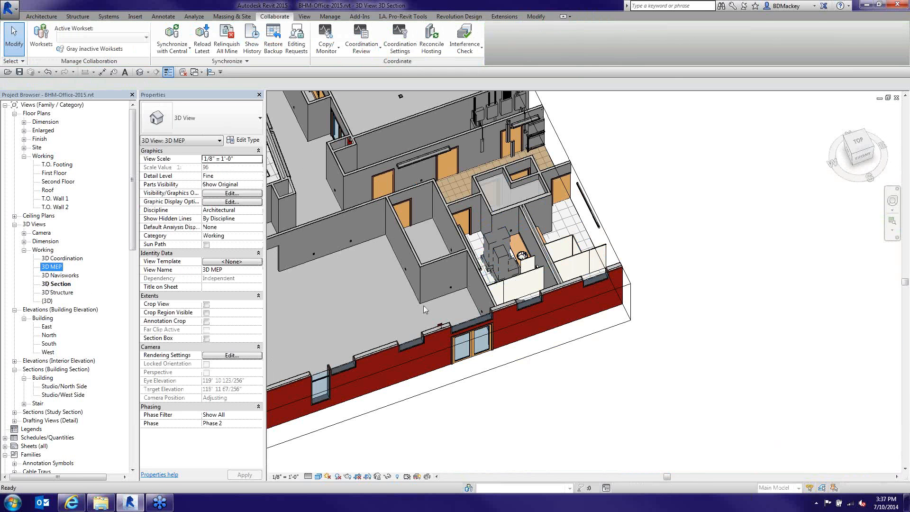
pyautogui.scroll(2, 429, 374)
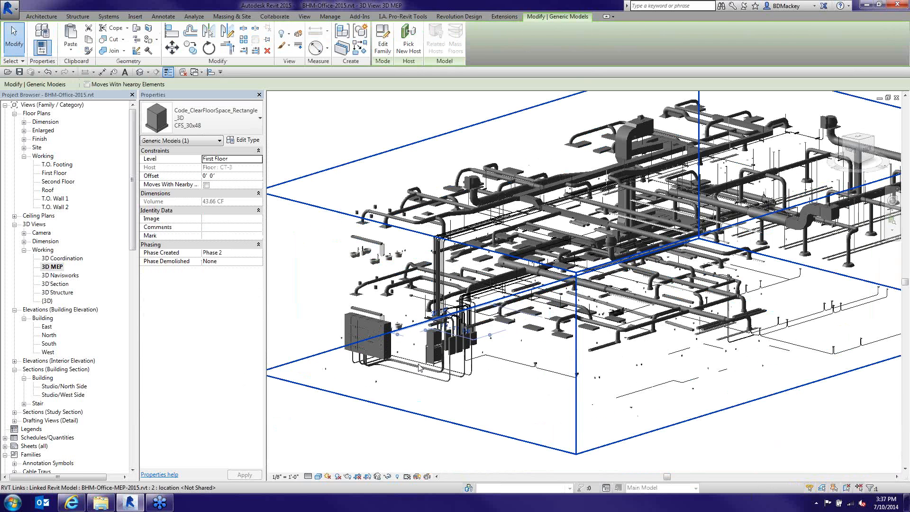
pyautogui.scroll(4, 419, 368)
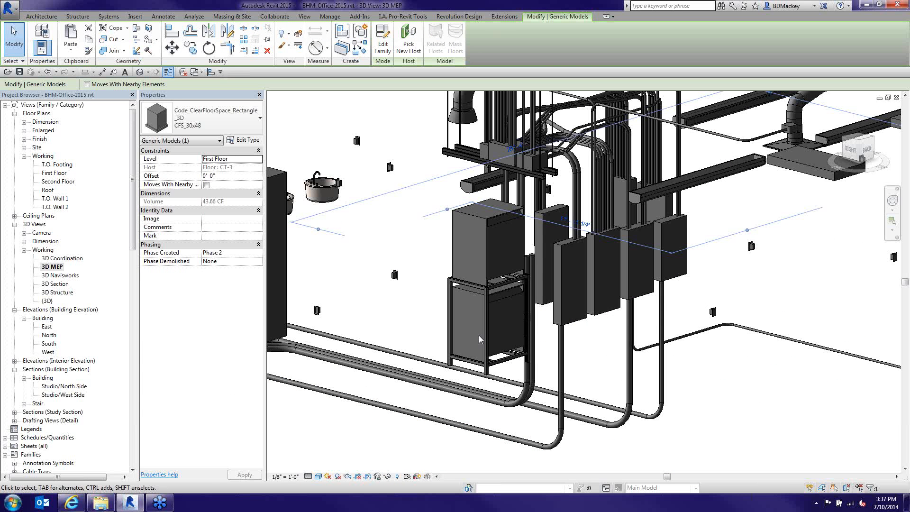
pyautogui.click(479, 340)
pyautogui.keyDown('shift'); pyautogui.moveTo(479, 339); pyautogui.dragTo(587, 219, button='middle'); pyautogui.keyUp('shift')
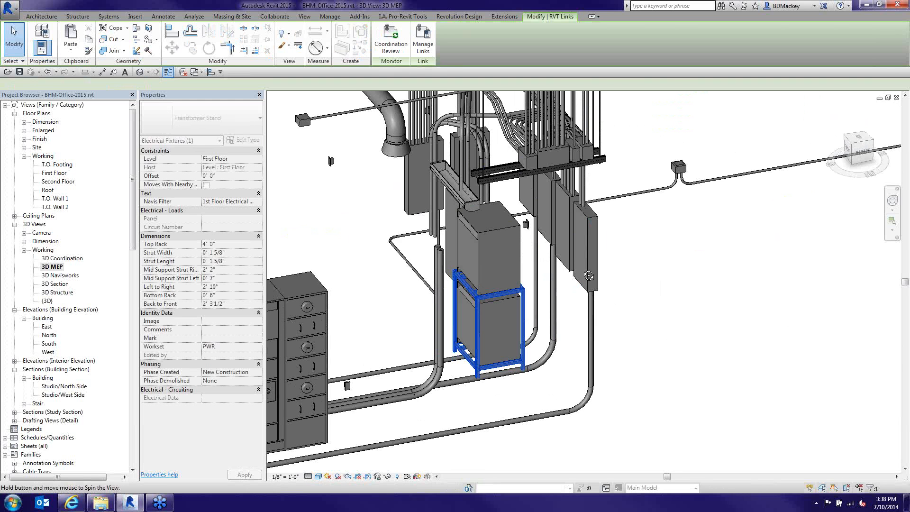
pyautogui.keyDown('shift'); pyautogui.moveTo(589, 276); pyautogui.dragTo(566, 294, button='middle'); pyautogui.keyUp('shift')
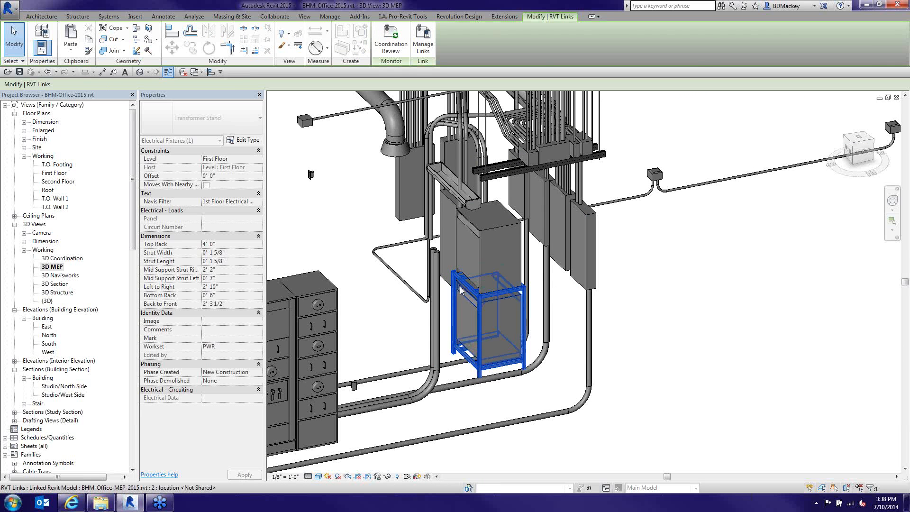
pyautogui.scroll(-3, 460, 286)
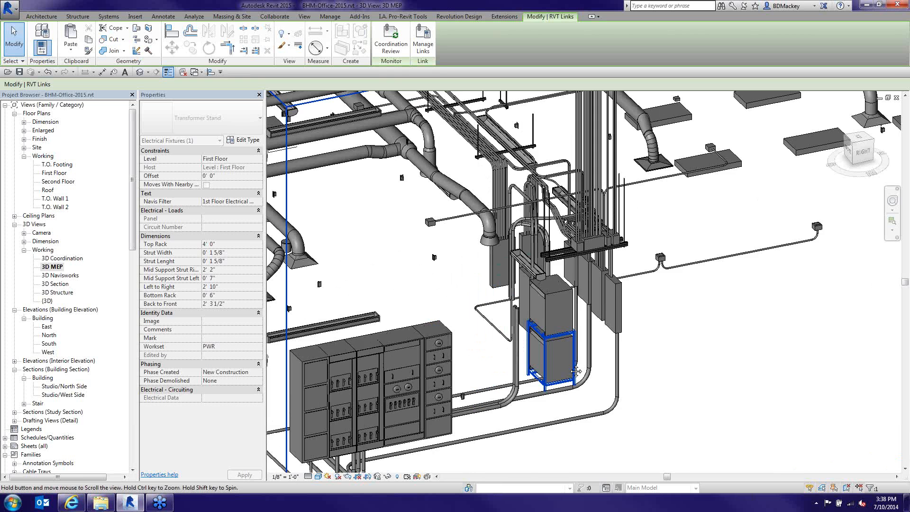
pyautogui.moveTo(576, 372); pyautogui.dragTo(654, 431, button='middle')
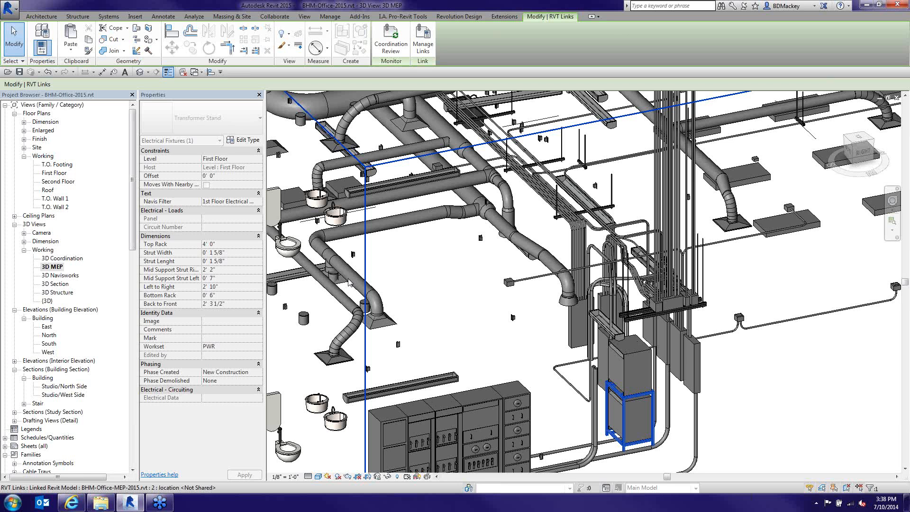
pyautogui.click(472, 337)
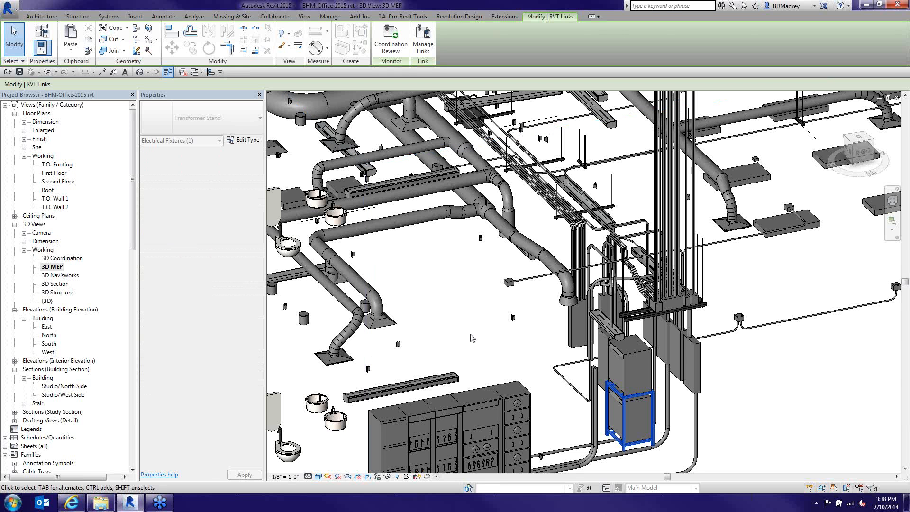
pyautogui.click(472, 337)
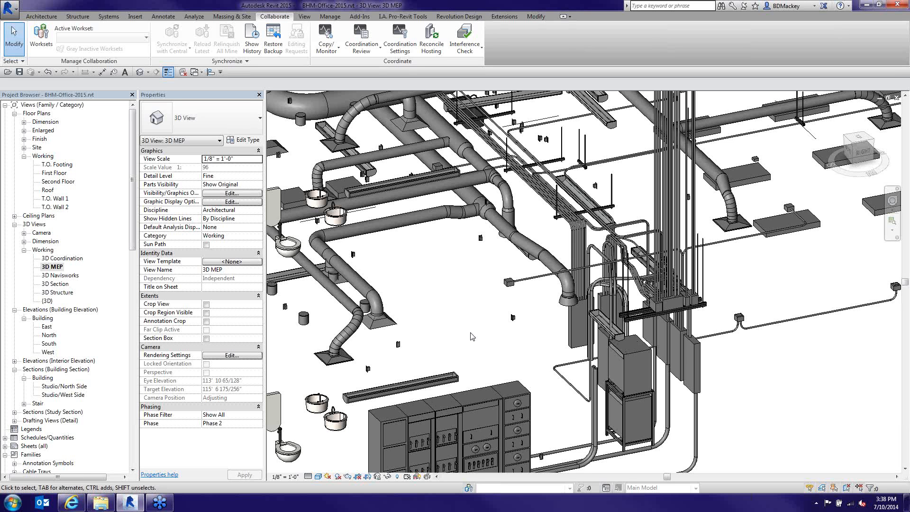
pyautogui.scroll(-2, 472, 336)
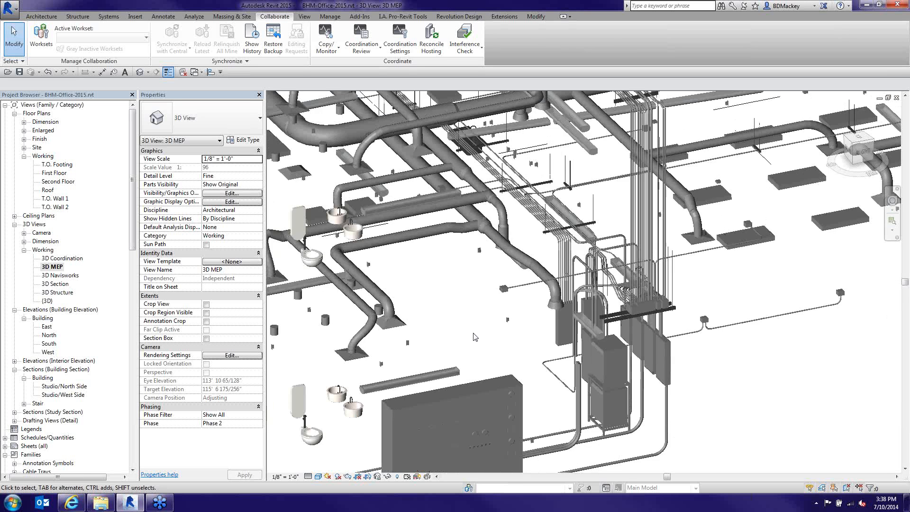
pyautogui.scroll(-2, 475, 337)
pyautogui.scroll(2, 484, 335)
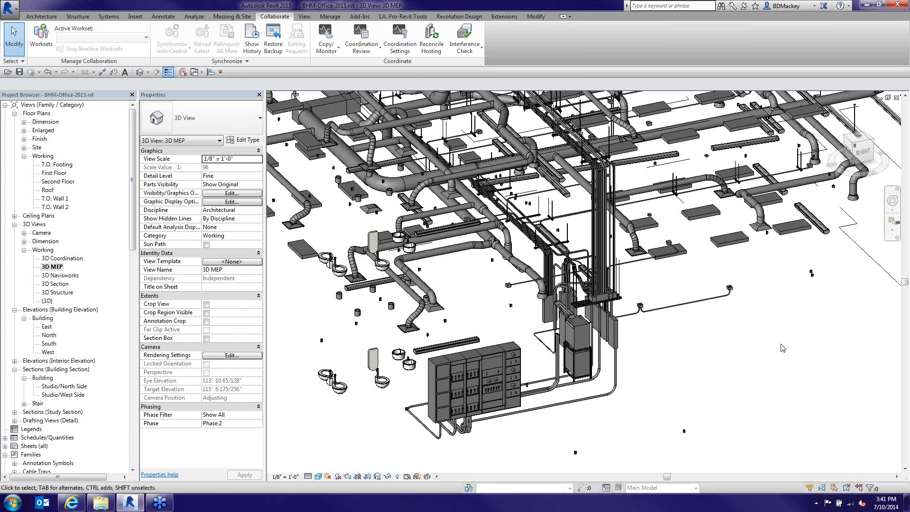
# Open the Interference Check dropdown on the Collaborate tab to show its options
pyautogui.click(479, 48)
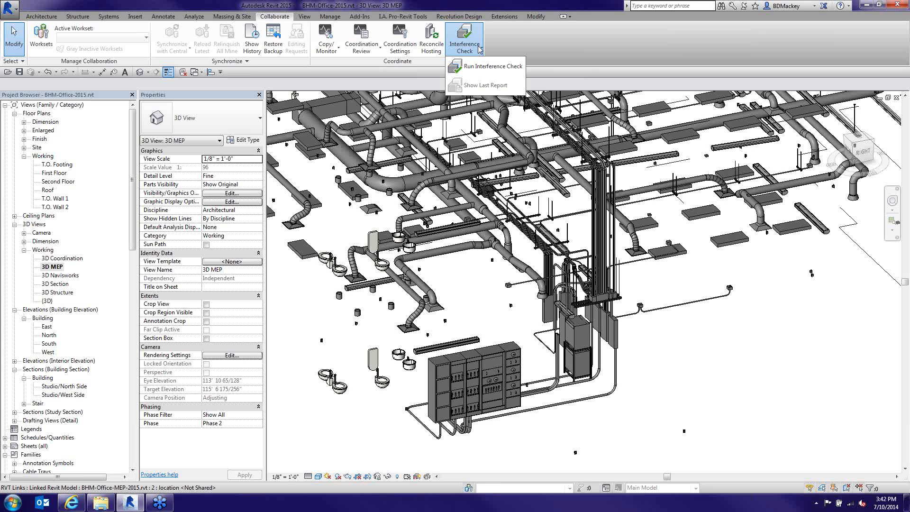
# Close the Interference Check dropdown, reopen it, close it again, and pan the 3D MEP view
pyautogui.click(685, 319)
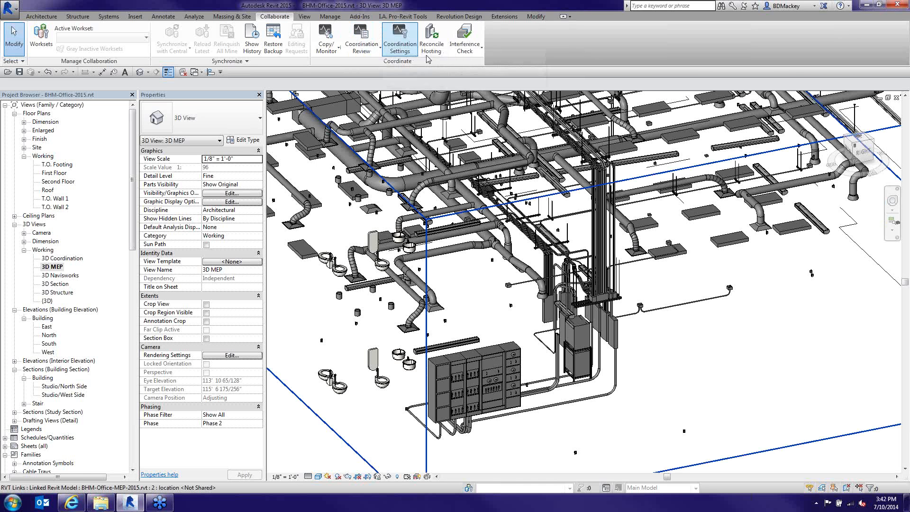
pyautogui.click(470, 50)
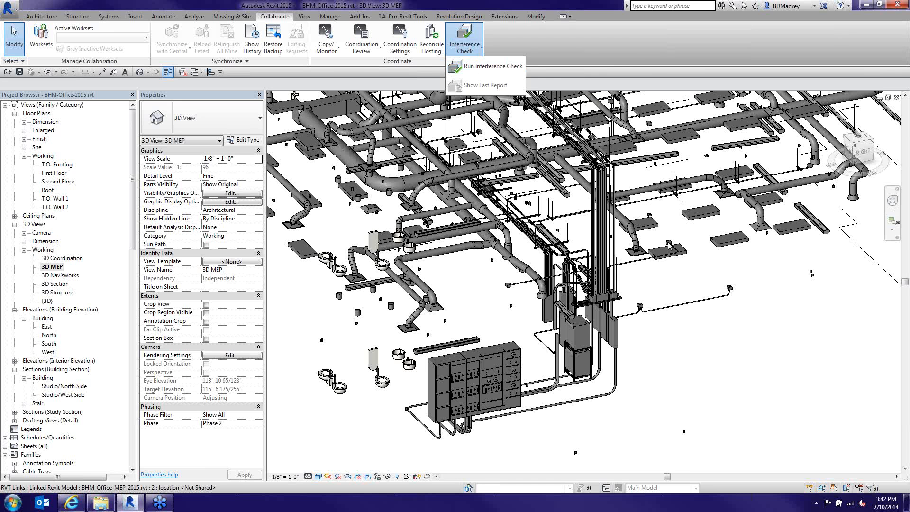
pyautogui.click(668, 269)
pyautogui.moveTo(587, 198); pyautogui.dragTo(690, 245, button='middle')
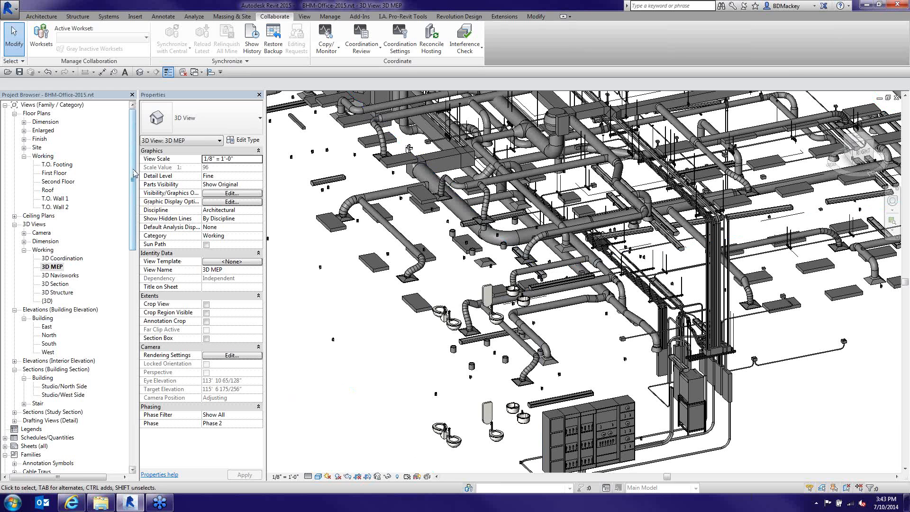
# Duplicate the 1/16" x 1" Handrail Rectangular profile type as 'Head Clearance'
pyautogui.moveTo(134, 174); pyautogui.dragTo(140, 352)
pyautogui.click(23, 165)
pyautogui.click(15, 258)
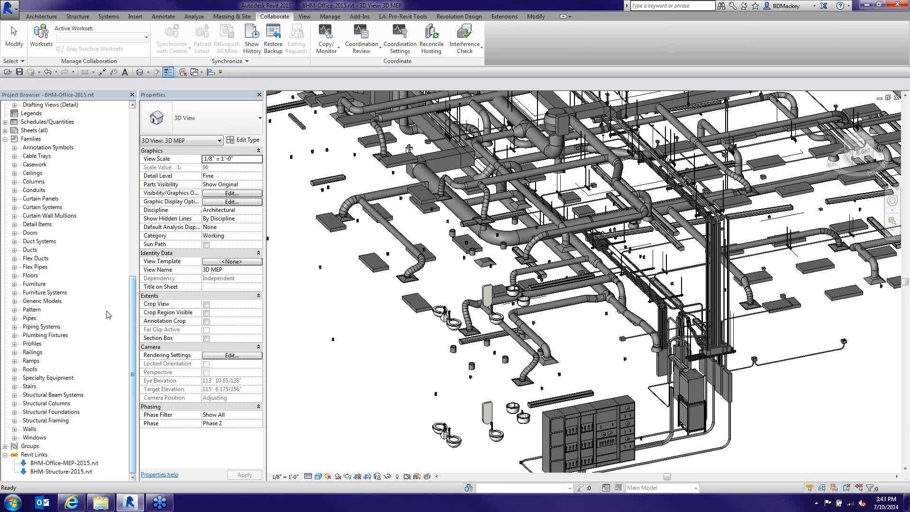
pyautogui.click(15, 344)
pyautogui.click(42, 378)
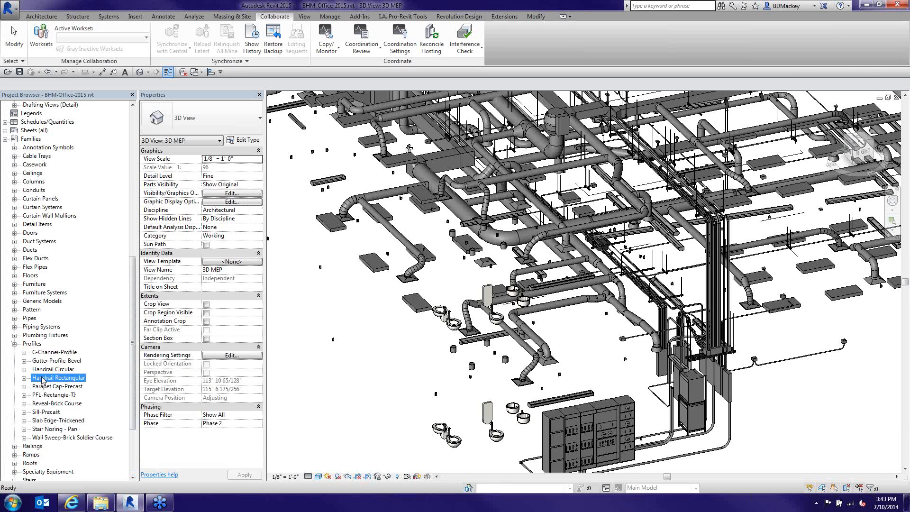
pyautogui.click(25, 377)
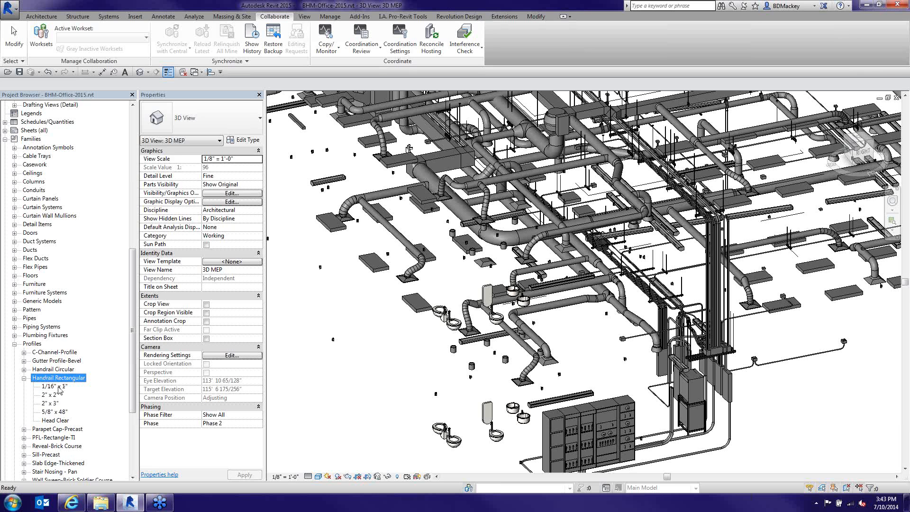
pyautogui.rightClick(48, 390)
pyautogui.click(75, 393)
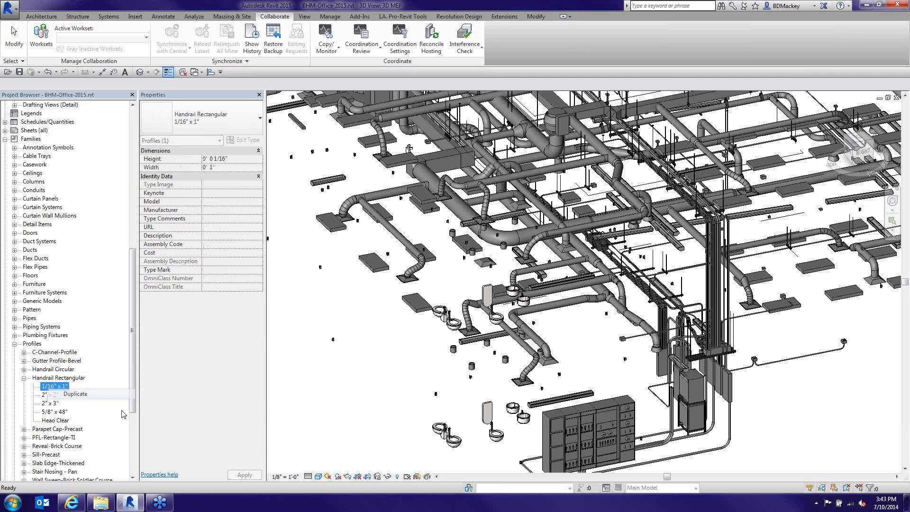
pyautogui.write('He')
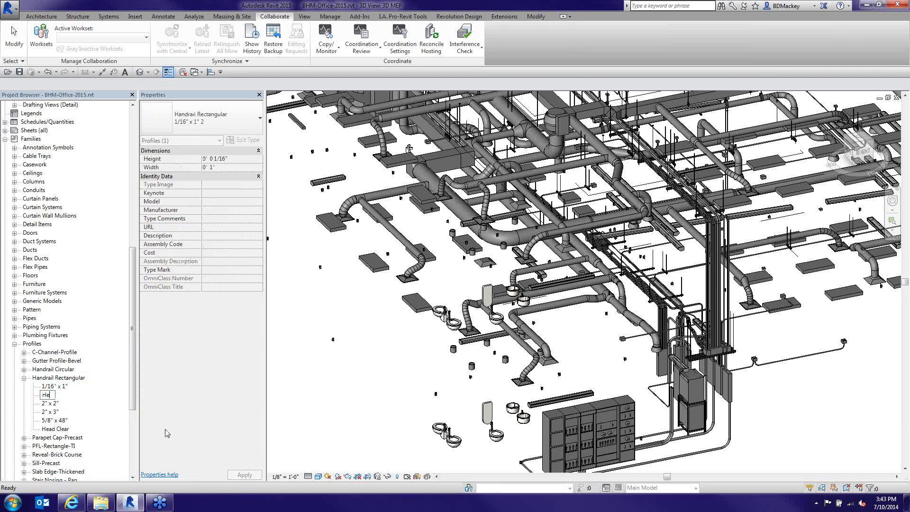
pyautogui.write('ad Clearance')
pyautogui.press('Return')
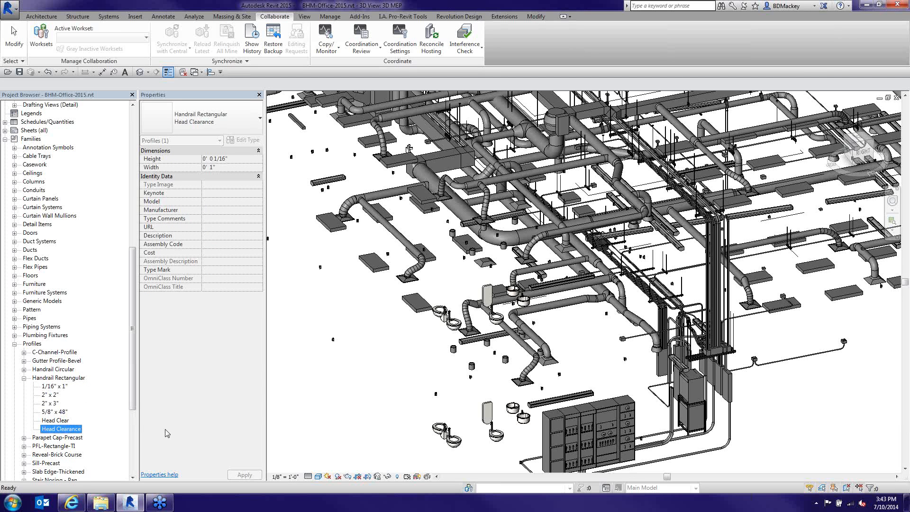
# Set the Head Clearance type's Height to 5' 8" and Width to 3' 0"
pyautogui.click(55, 429)
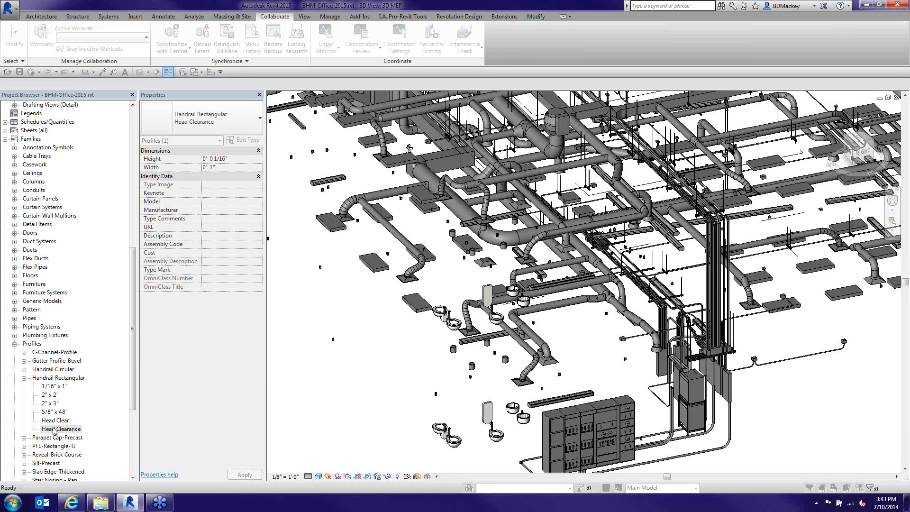
pyautogui.click(362, 122)
pyautogui.write('5-8')
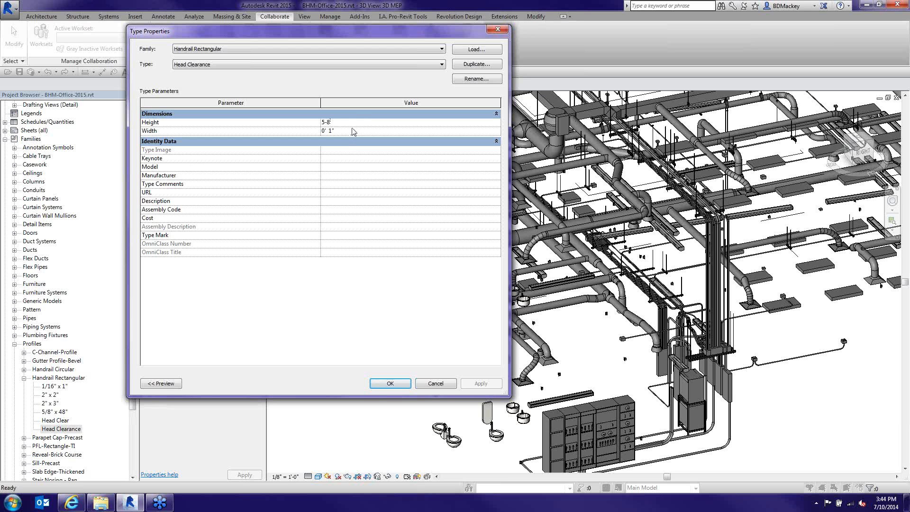
pyautogui.click(353, 131)
pyautogui.write('3')
pyautogui.press('Return')
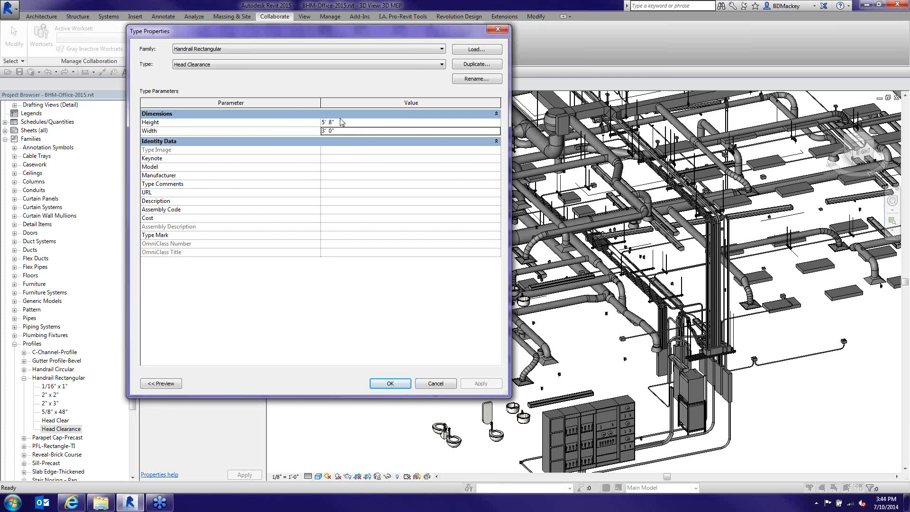
pyautogui.click(390, 384)
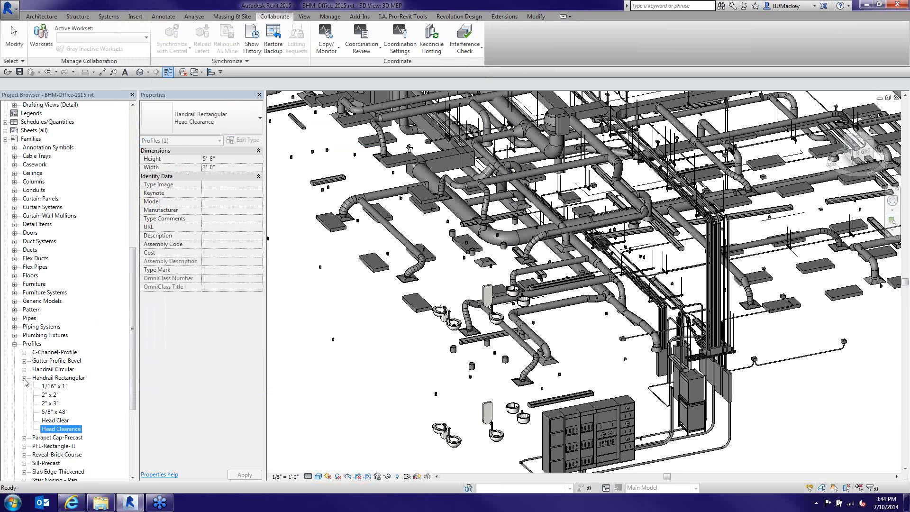
pyautogui.doubleClick(22, 343)
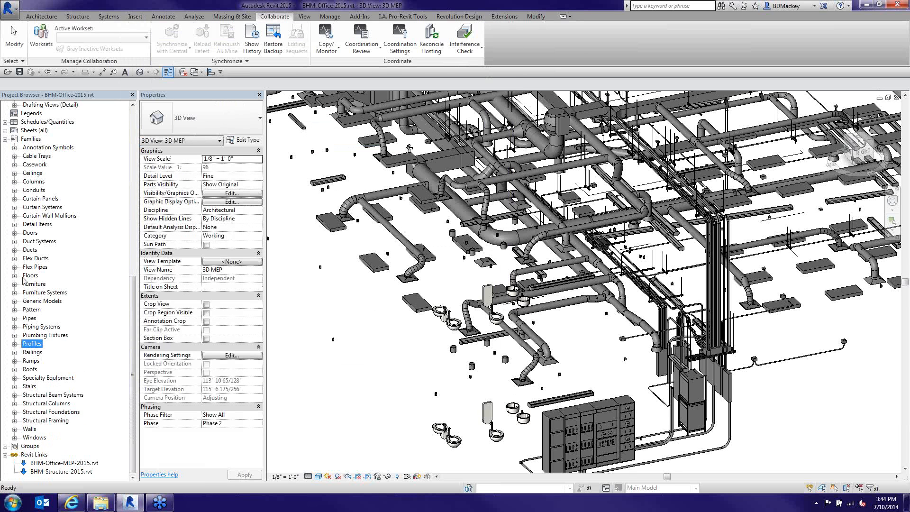
# Open the Type Properties of the Guardrail - Pipe railing type from the Project Browser
pyautogui.click(15, 353)
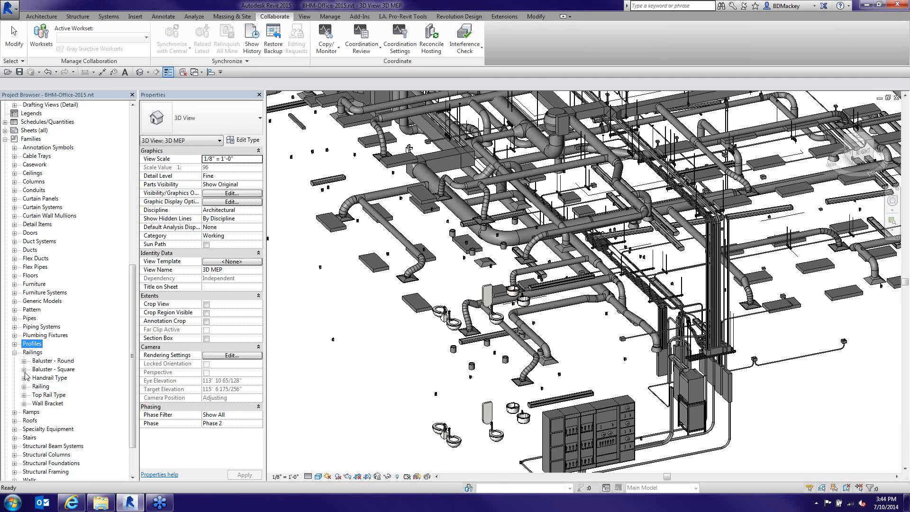
pyautogui.click(23, 378)
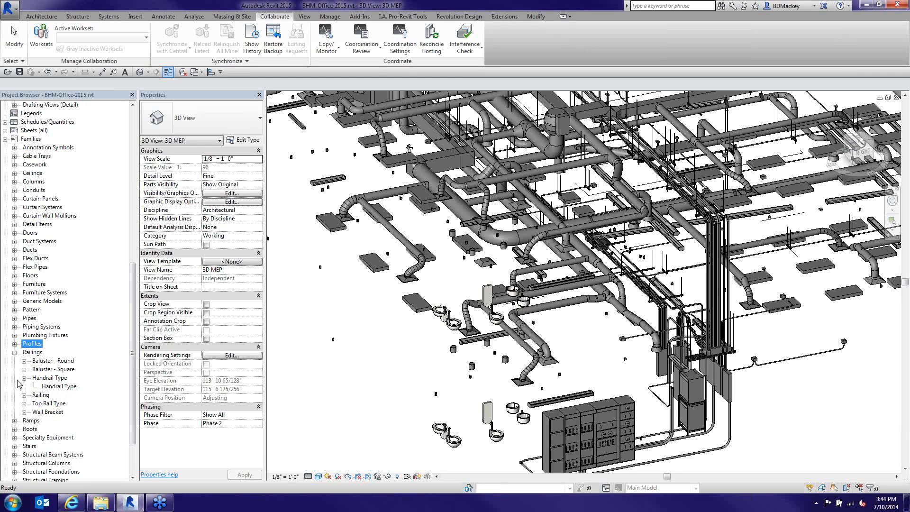
pyautogui.click(24, 378)
pyautogui.click(24, 386)
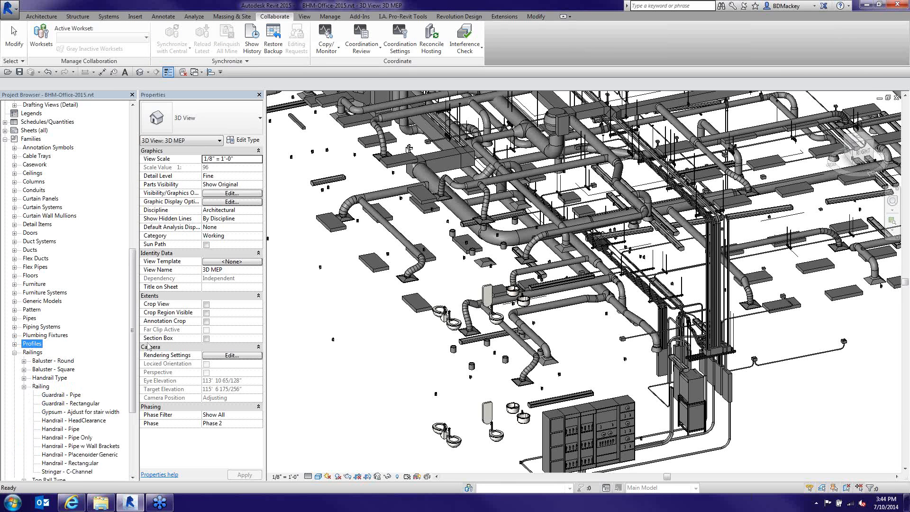
pyautogui.scroll(-3, 95, 370)
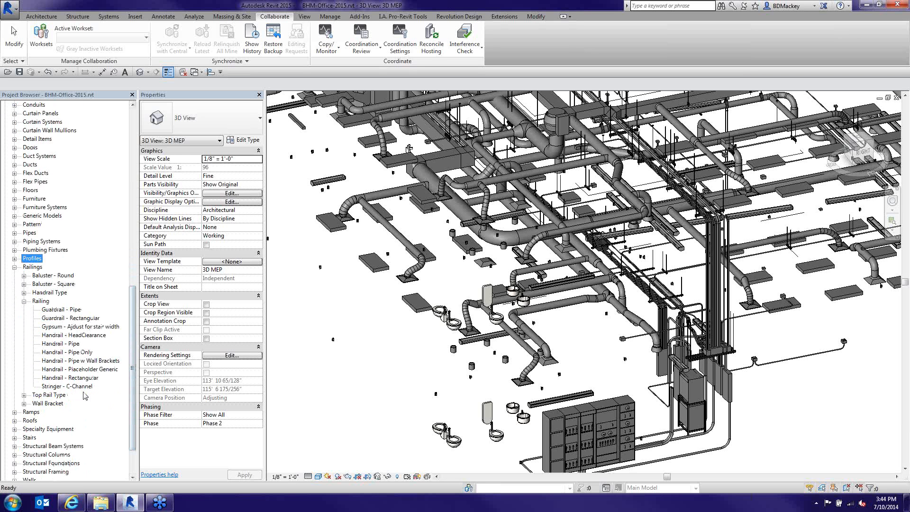
pyautogui.click(74, 309)
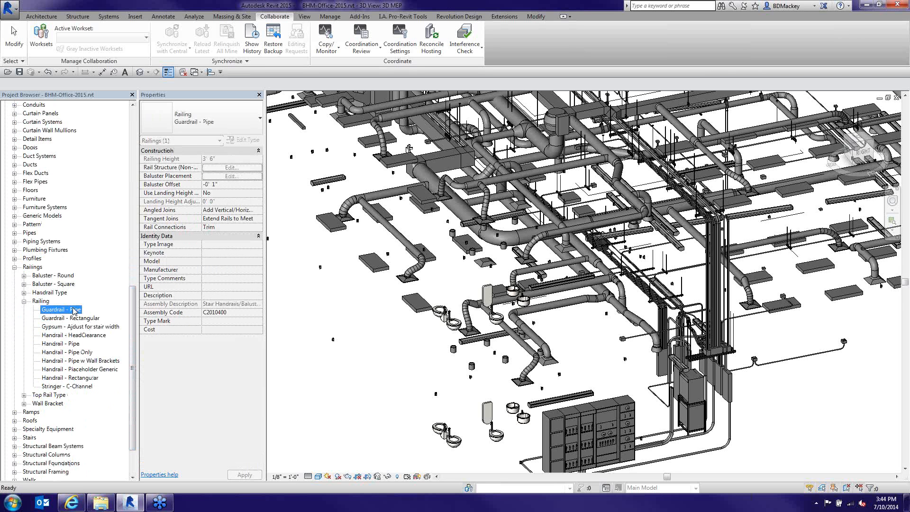
pyautogui.rightClick(73, 310)
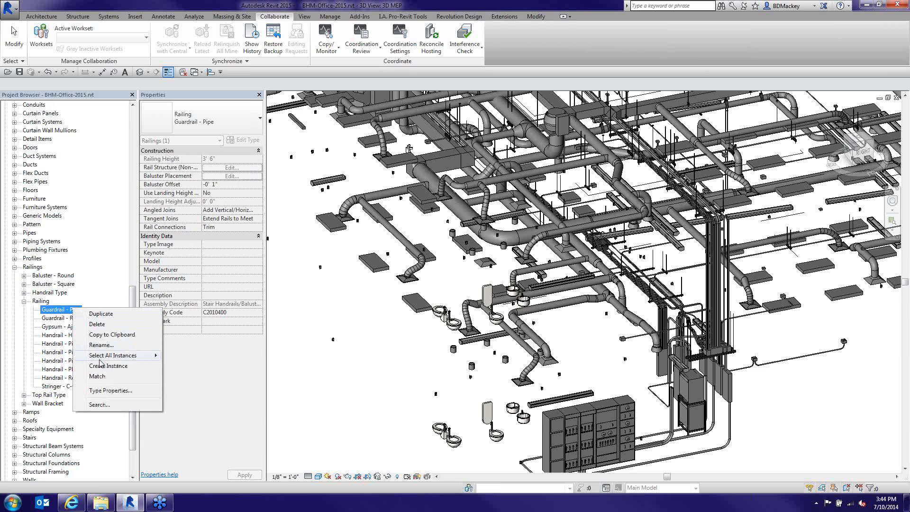
pyautogui.click(108, 391)
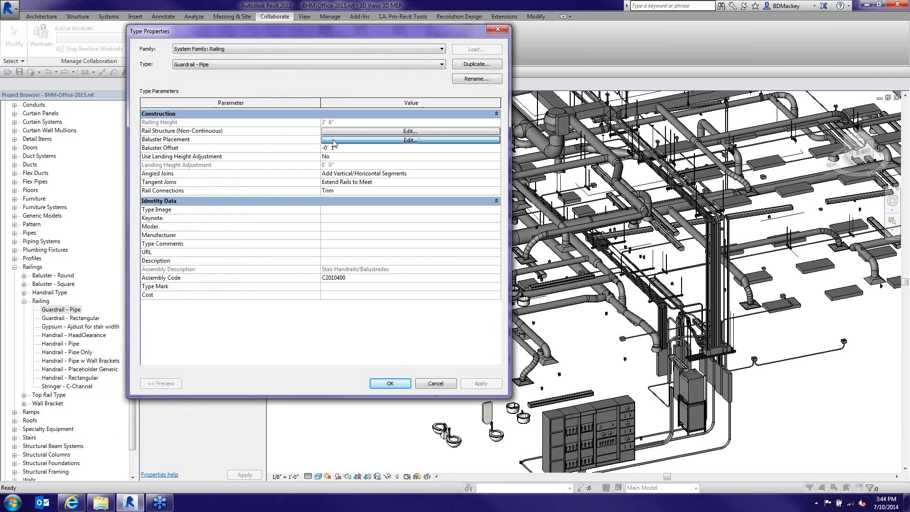
# In Baluster Placement, set the regular baluster and Start, Corner and End Posts to None
pyautogui.click(334, 140)
pyautogui.click(227, 97)
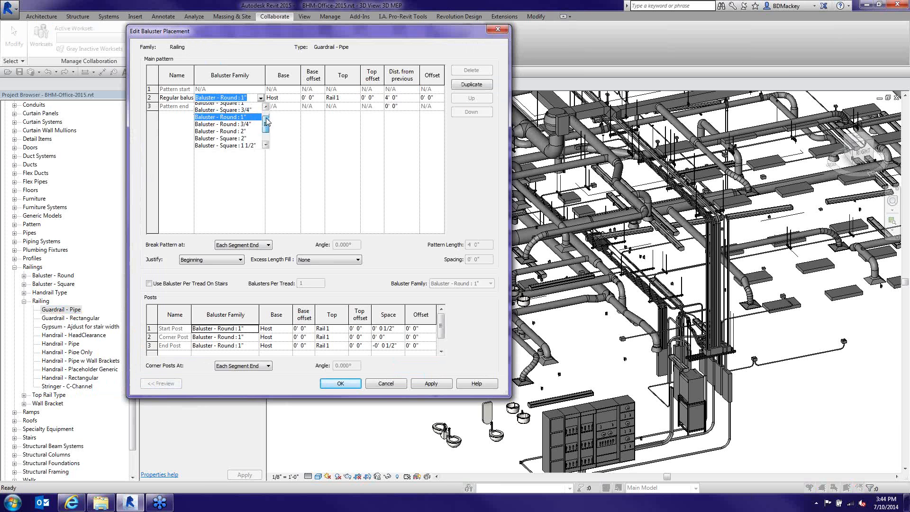
pyautogui.click(216, 106)
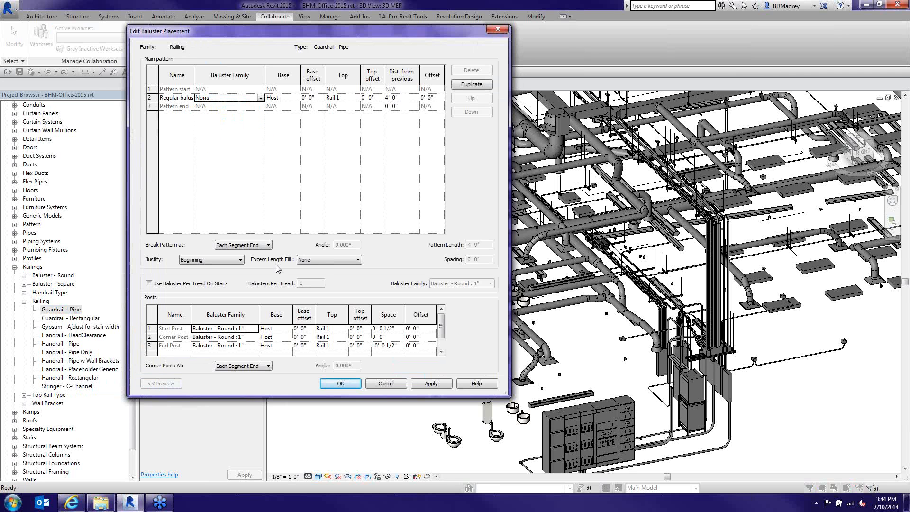
pyautogui.click(254, 329)
pyautogui.click(237, 338)
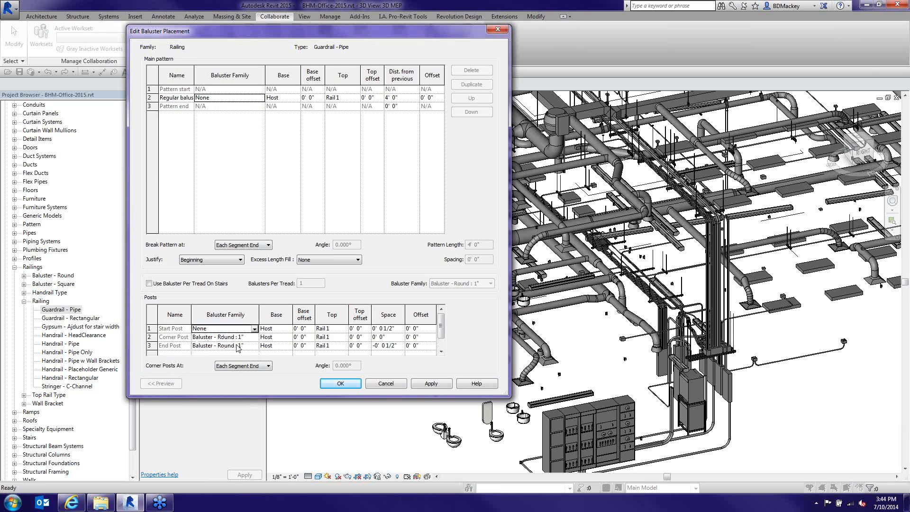
pyautogui.click(254, 337)
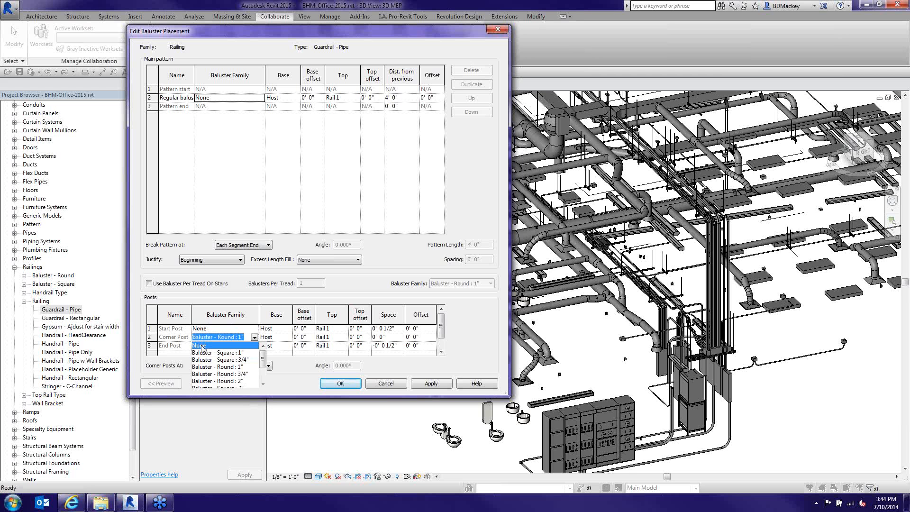
pyautogui.click(256, 348)
pyautogui.click(254, 346)
pyautogui.click(252, 355)
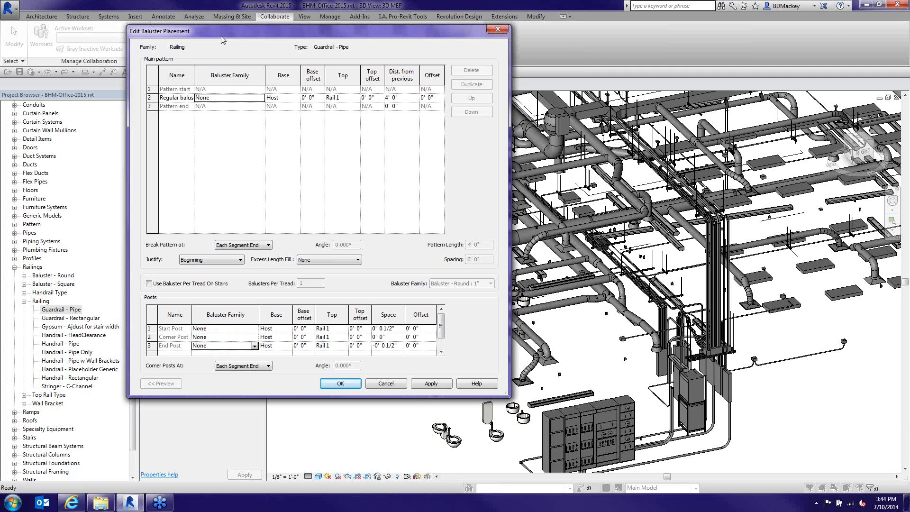
pyautogui.click(340, 382)
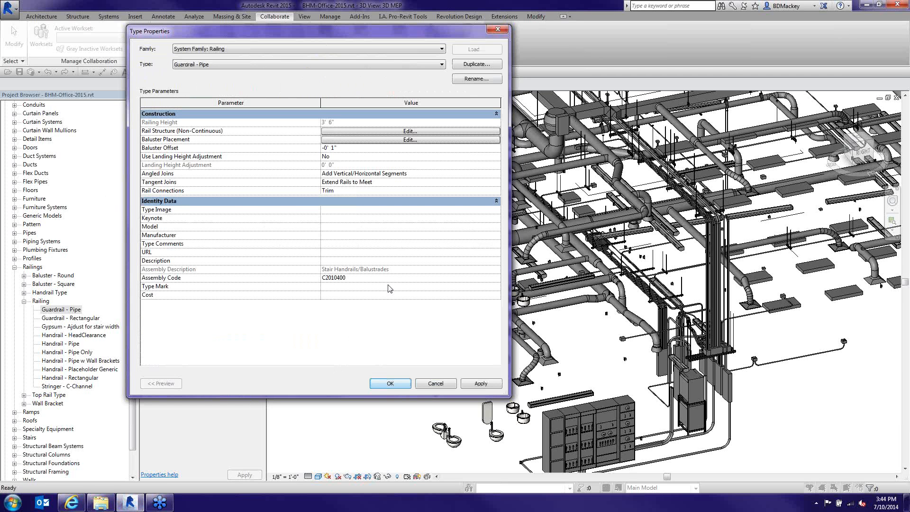
# In Edit Rails, delete the extra rails so only one rail remains
pyautogui.click(340, 135)
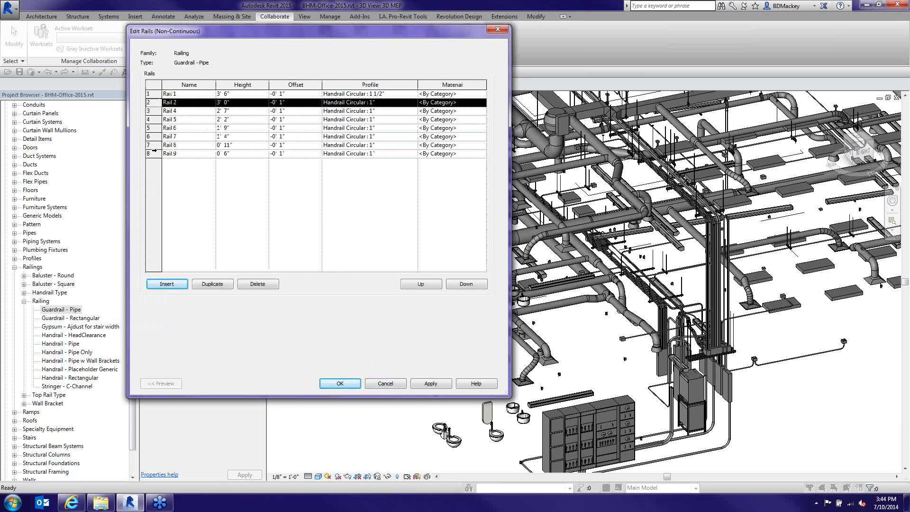
pyautogui.click(184, 153)
pyautogui.click(259, 285)
pyautogui.click(258, 284)
pyautogui.click(259, 284)
pyautogui.click(269, 286)
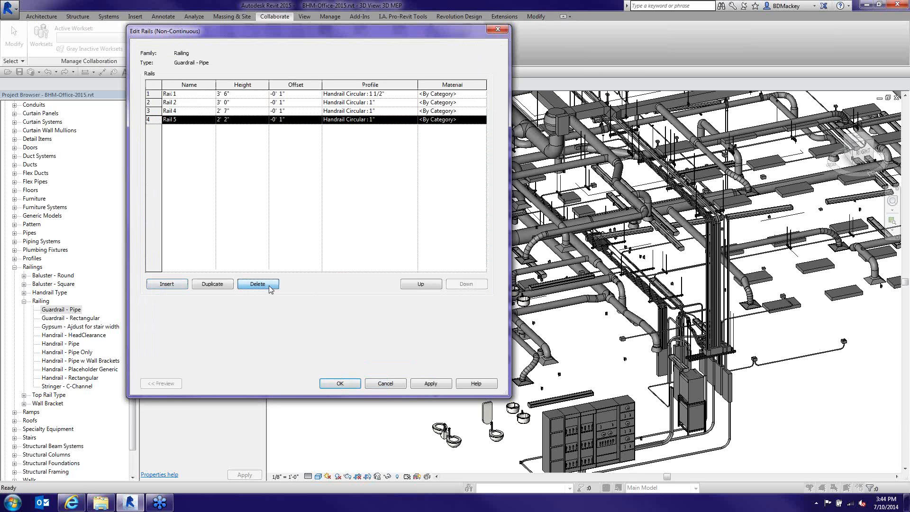
pyautogui.click(269, 286)
pyautogui.click(269, 286)
pyautogui.click(270, 286)
# Rename the remaining rail 'Head Clear', set its Height to 6' 8" and adjust its Offset
pyautogui.click(194, 94)
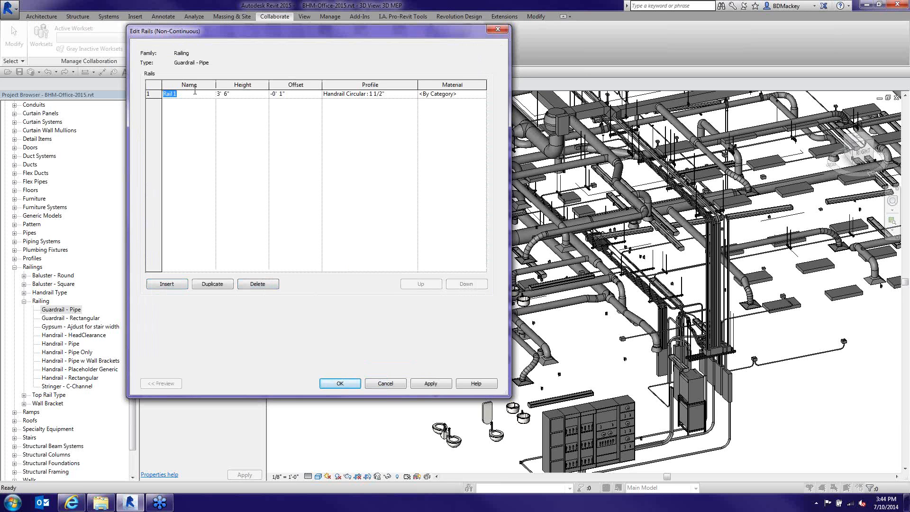
pyautogui.write('Head')
pyautogui.press('BackSpace')
pyautogui.press('BackSpace')
pyautogui.write('ad Clear')
pyautogui.click(243, 97)
pyautogui.write('6-8')
pyautogui.click(295, 97)
pyautogui.write('-')
pyautogui.write('5')
pyautogui.press('Tab')
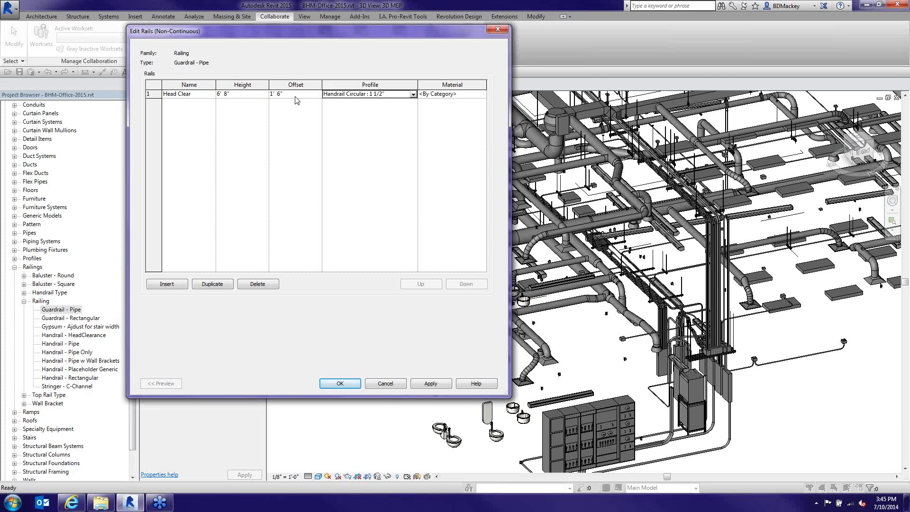
# Give the Head Clear rail the Handrail Rectangular head-clearance profile and open its material browser
pyautogui.click(413, 94)
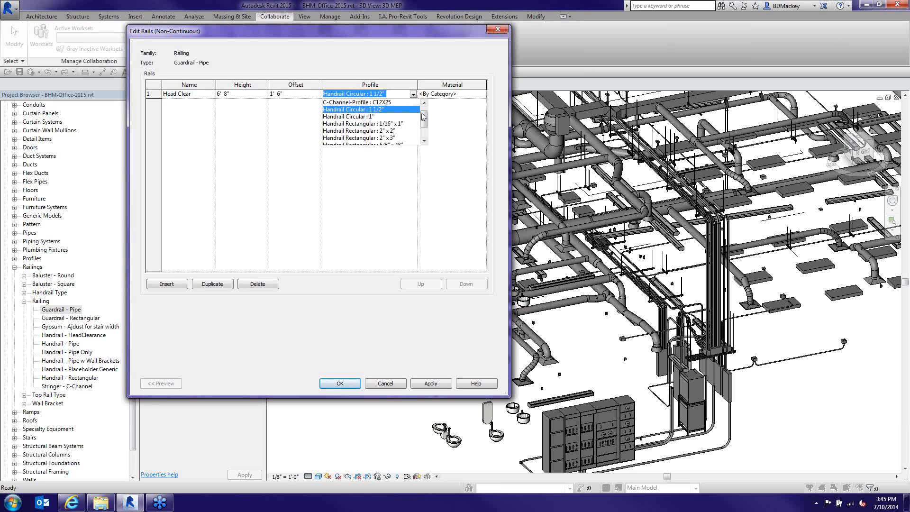
pyautogui.moveTo(423, 117); pyautogui.dragTo(423, 129)
pyautogui.click(410, 138)
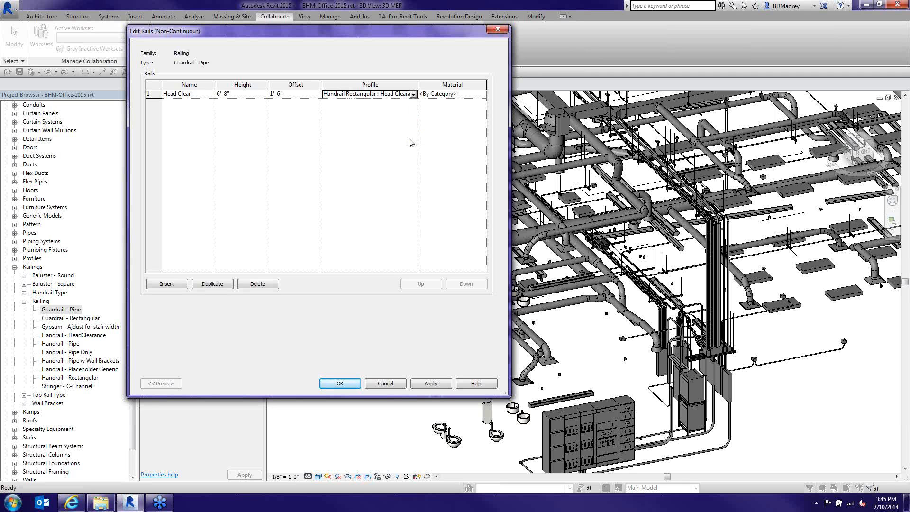
pyautogui.click(482, 95)
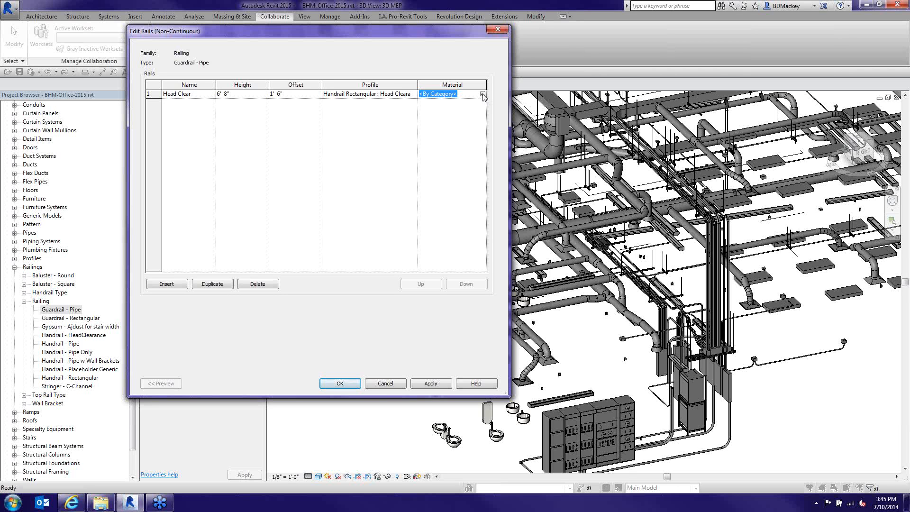
pyautogui.click(482, 95)
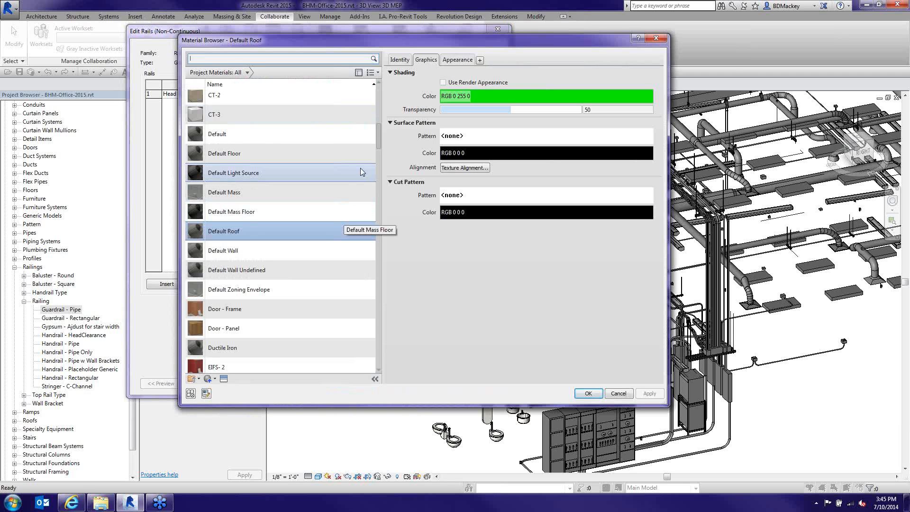
# Assign Default Roof as the Head Clear rail material and OK out of Edit Rails and Type Properties
pyautogui.moveTo(379, 141); pyautogui.dragTo(379, 150)
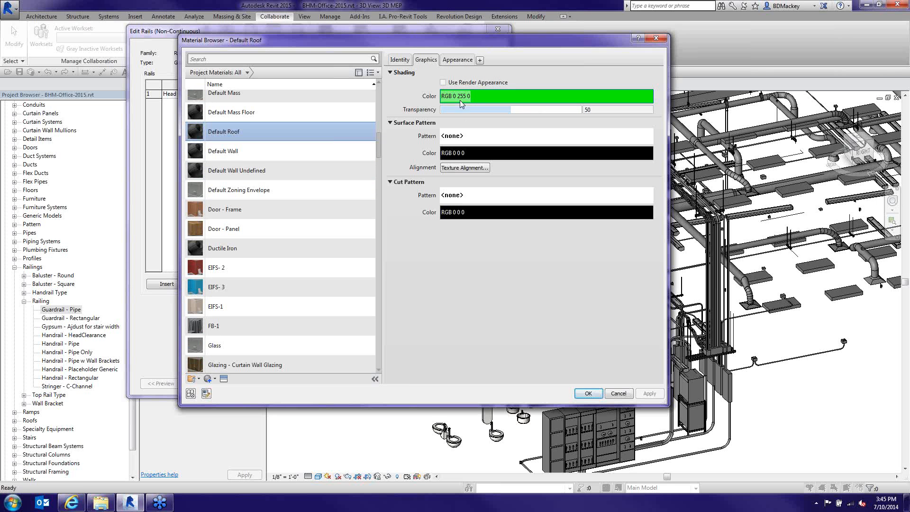
pyautogui.click(586, 396)
pyautogui.click(407, 385)
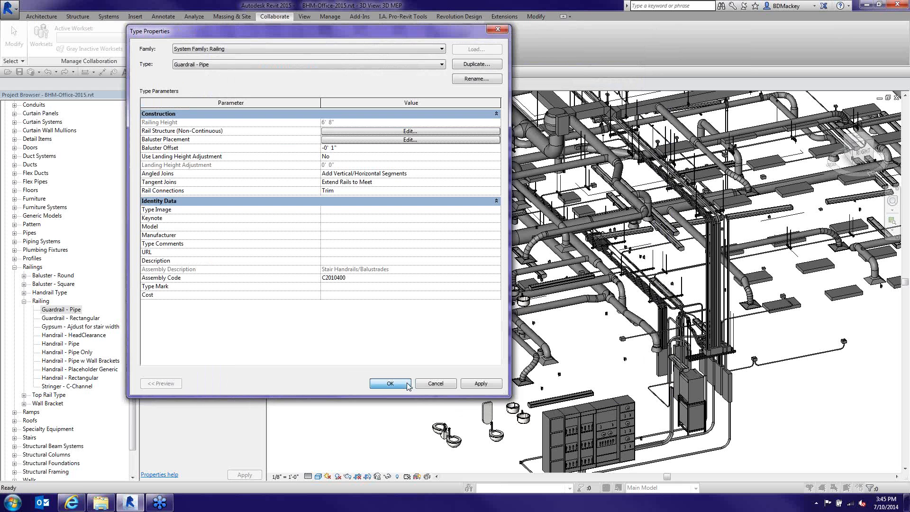
pyautogui.click(407, 385)
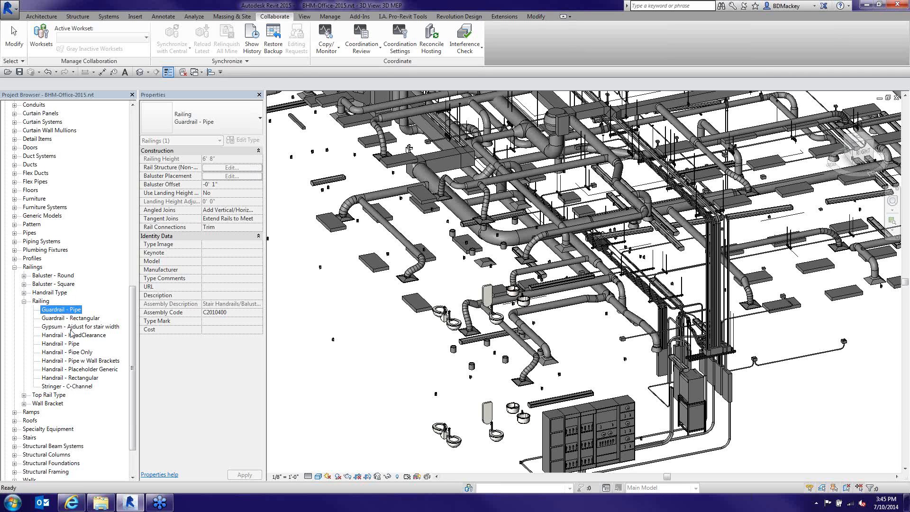
pyautogui.doubleClick(71, 310)
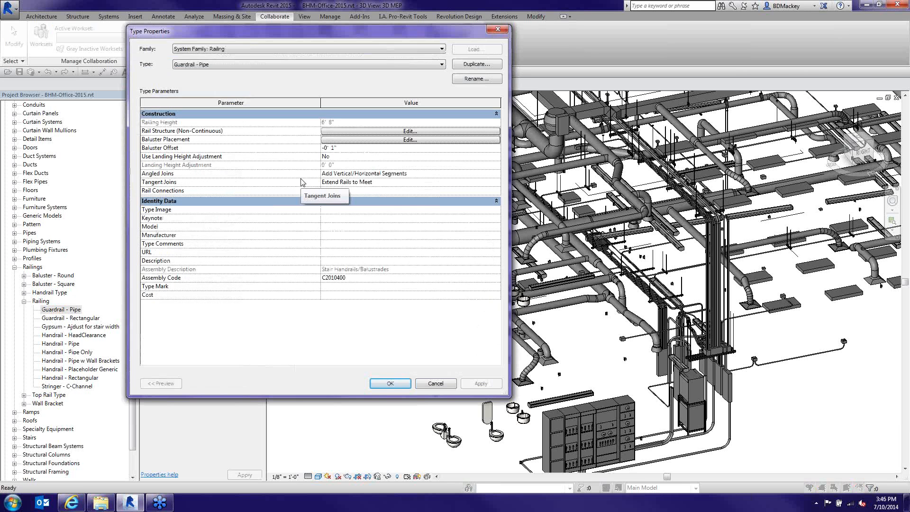
pyautogui.click(328, 140)
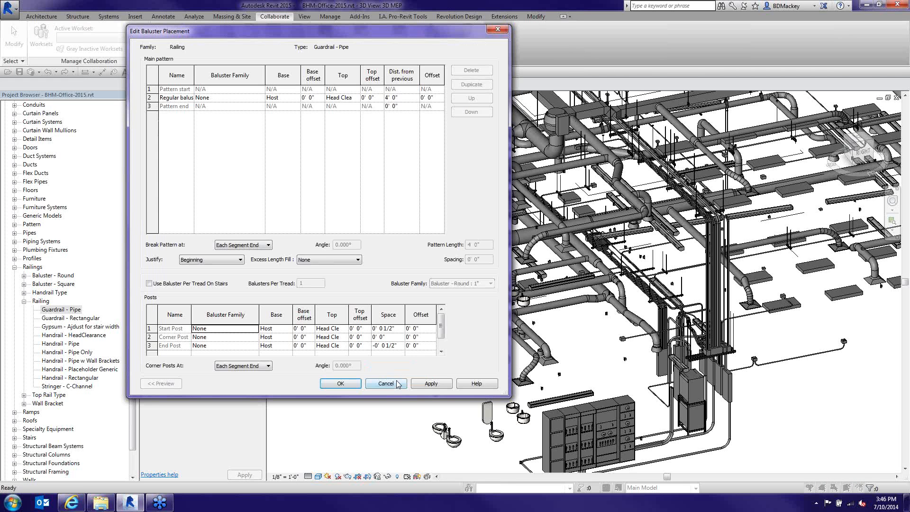
pyautogui.click(385, 383)
pyautogui.click(410, 130)
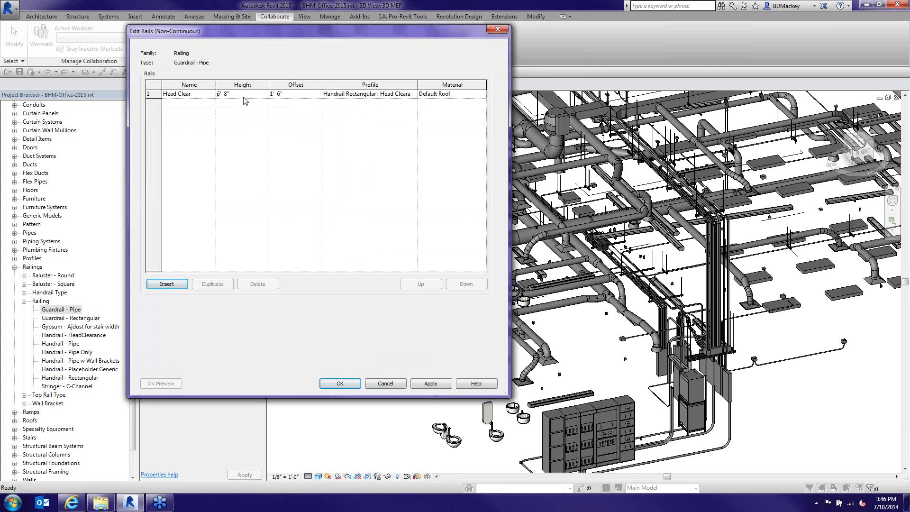
pyautogui.click(341, 382)
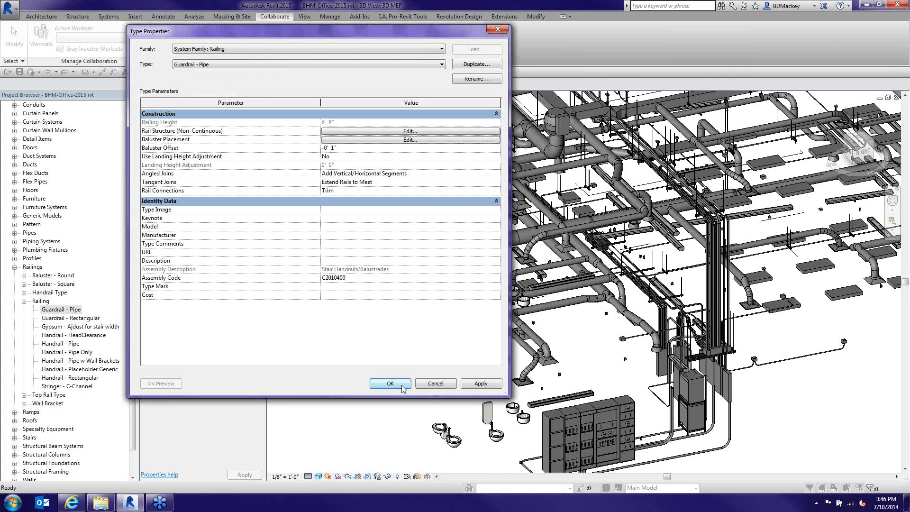
pyautogui.click(401, 387)
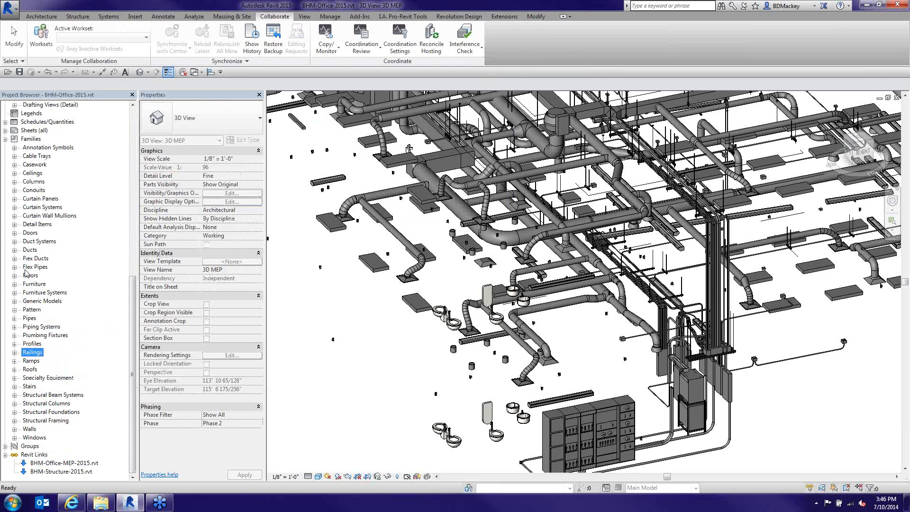
# Open the 3D Section view and select the stair's Handrail - Pipe Only railing
pyautogui.scroll(15, 57, 288)
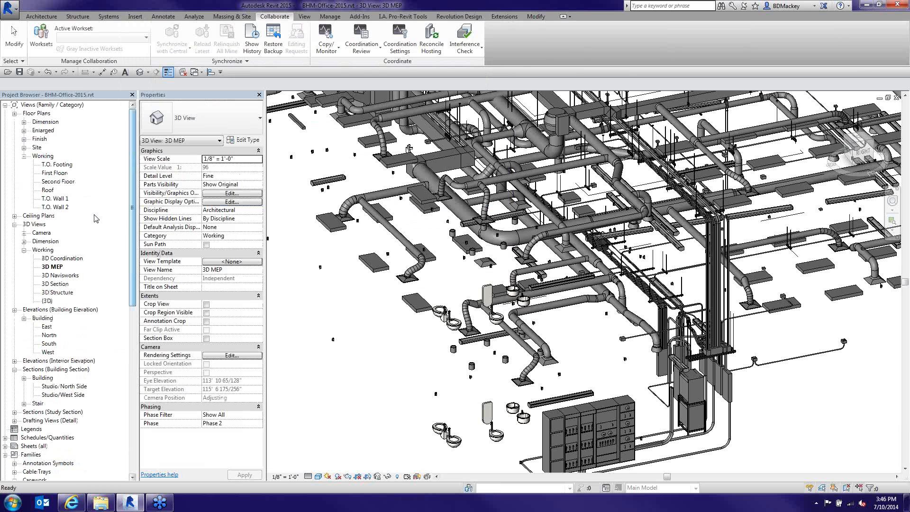
pyautogui.doubleClick(56, 284)
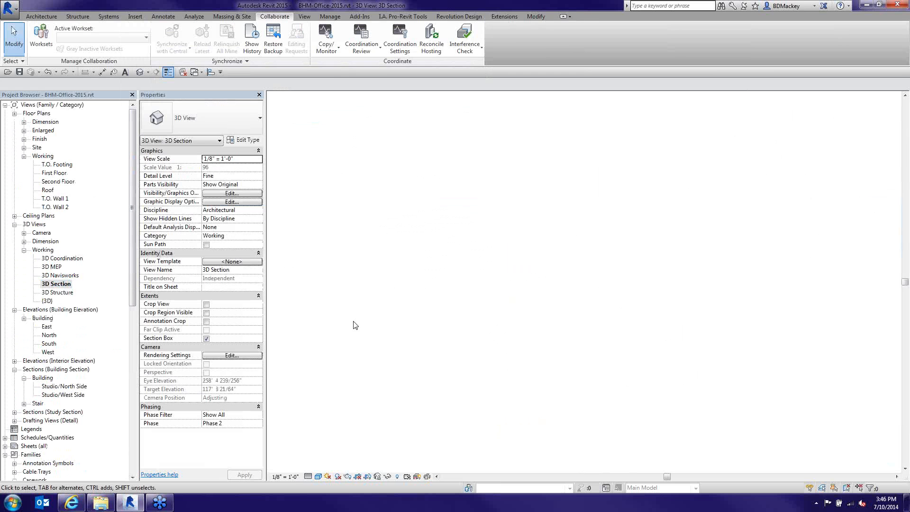
pyautogui.click(556, 347)
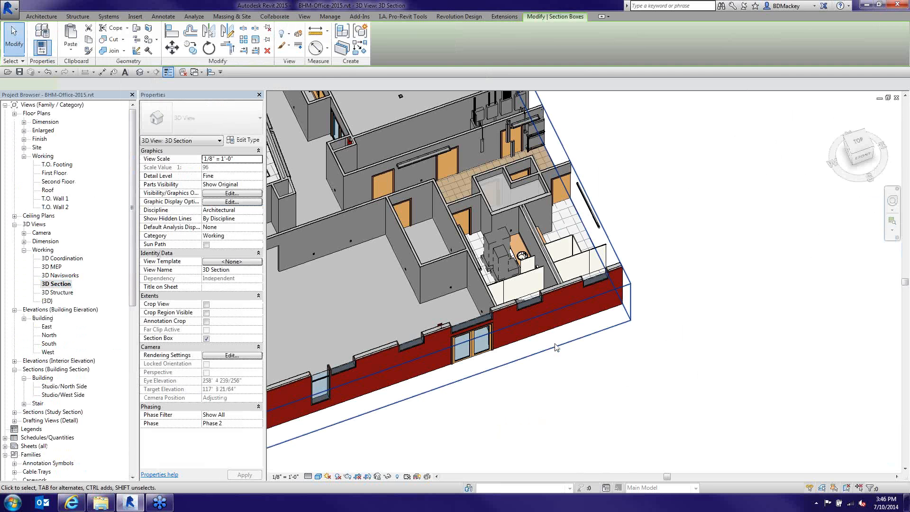
pyautogui.scroll(-2, 556, 346)
pyautogui.scroll(8, 437, 225)
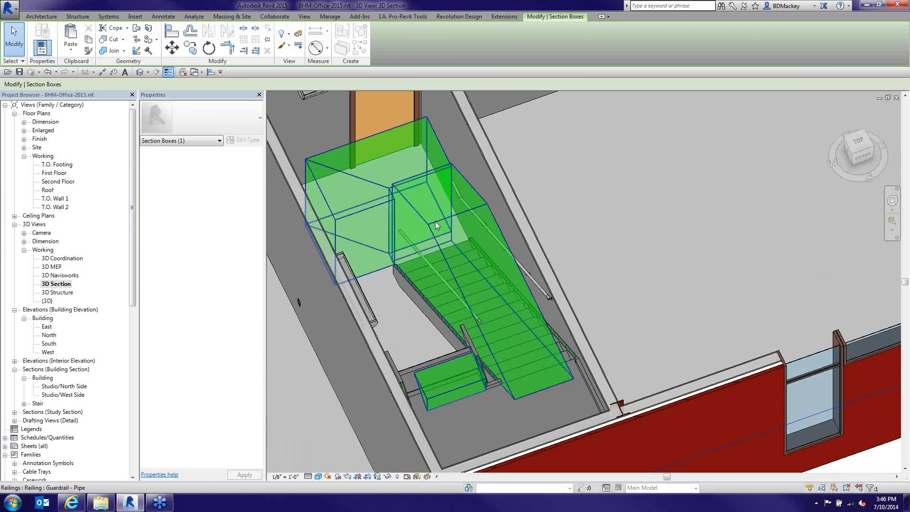
pyautogui.click(436, 226)
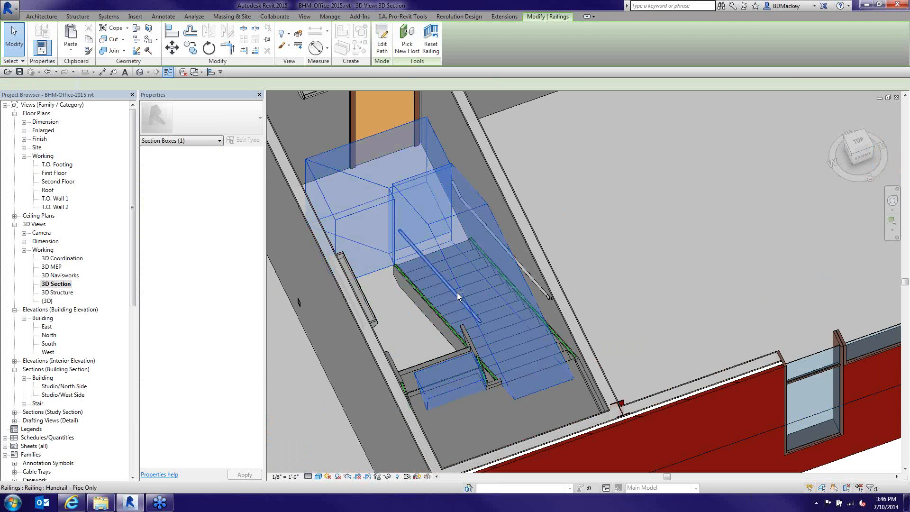
pyautogui.keyDown('shift'); pyautogui.moveTo(458, 296); pyautogui.dragTo(538, 275, button='middle'); pyautogui.keyUp('shift')
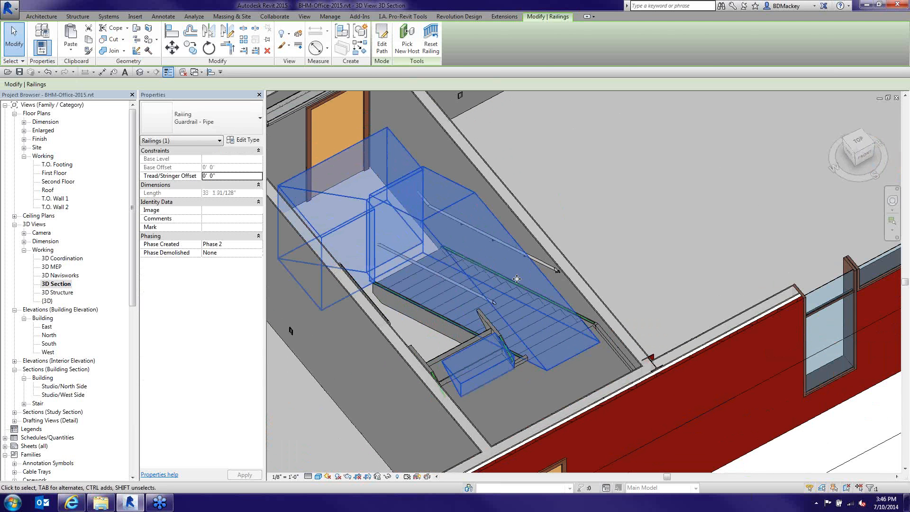
pyautogui.click(411, 318)
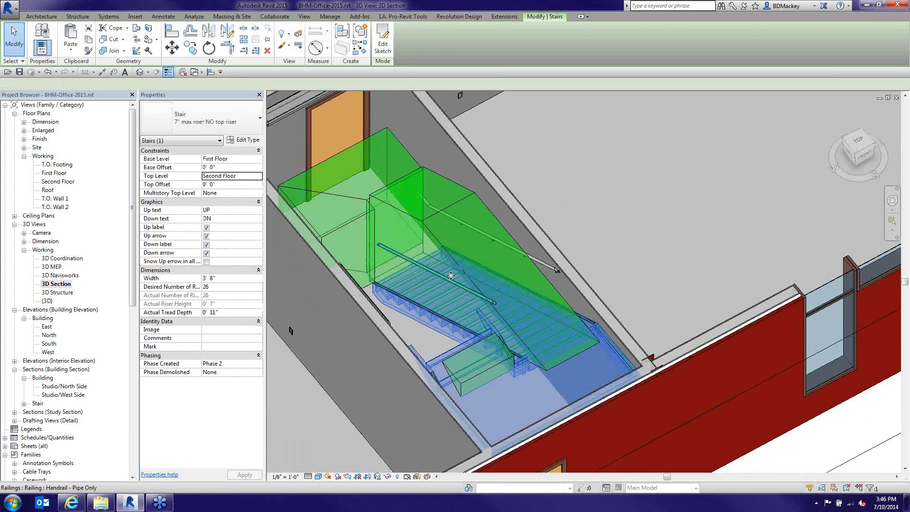
pyautogui.click(448, 278)
# Paste the railing Aligned to Same Place and change the copy's type to Guardrail - Pipe
pyautogui.click(76, 51)
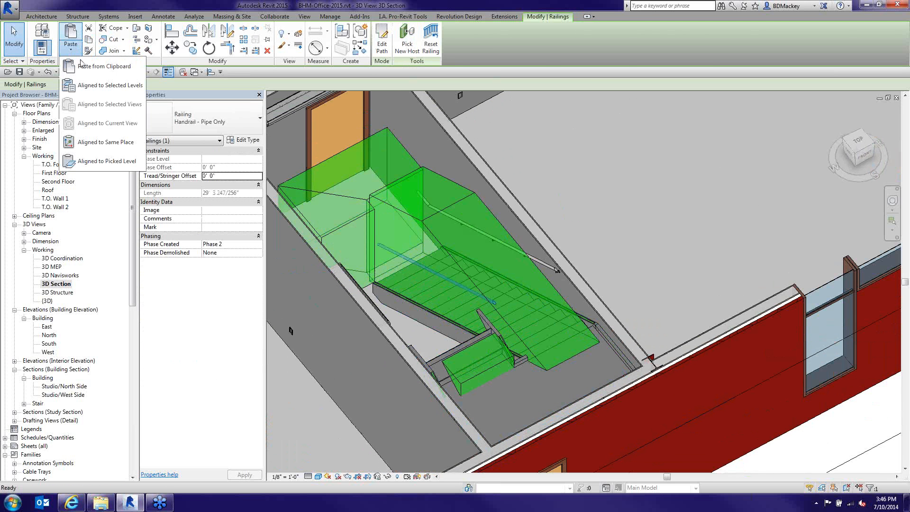
pyautogui.click(109, 143)
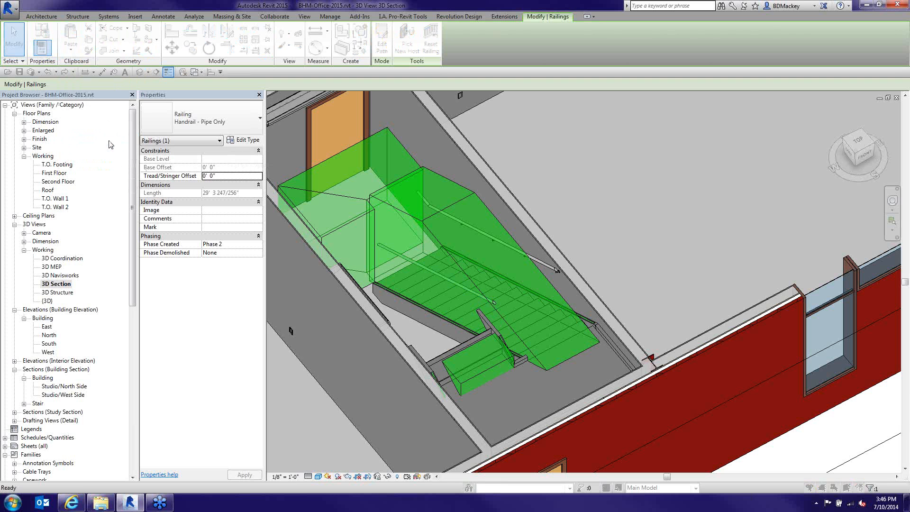
pyautogui.click(518, 289)
pyautogui.click(199, 118)
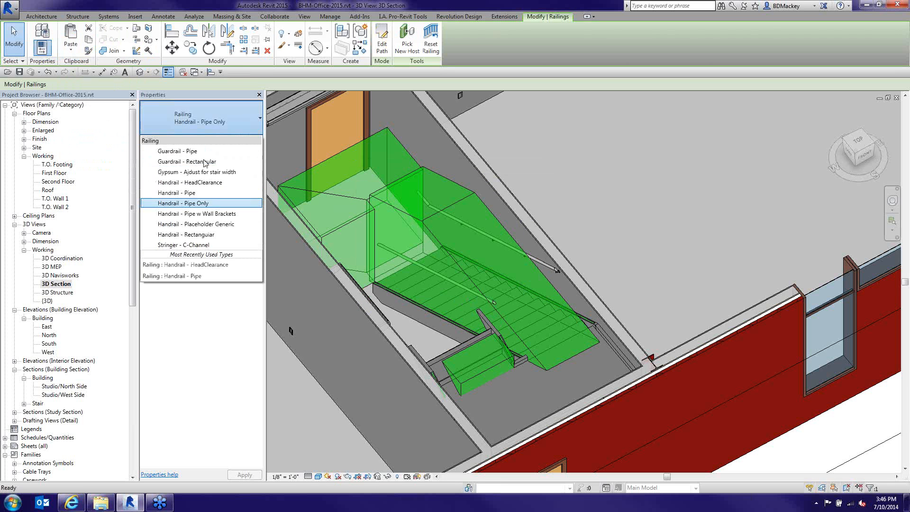
pyautogui.click(188, 151)
pyautogui.press('Escape')
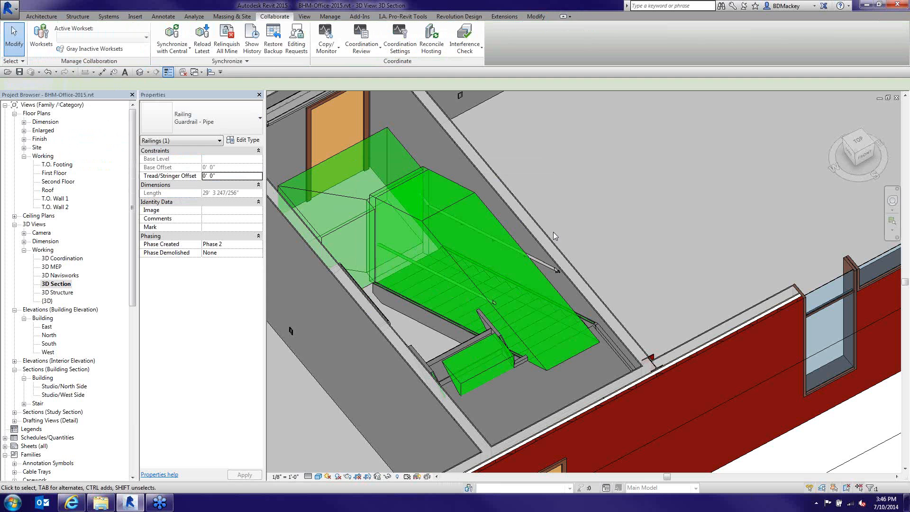
pyautogui.click(447, 214)
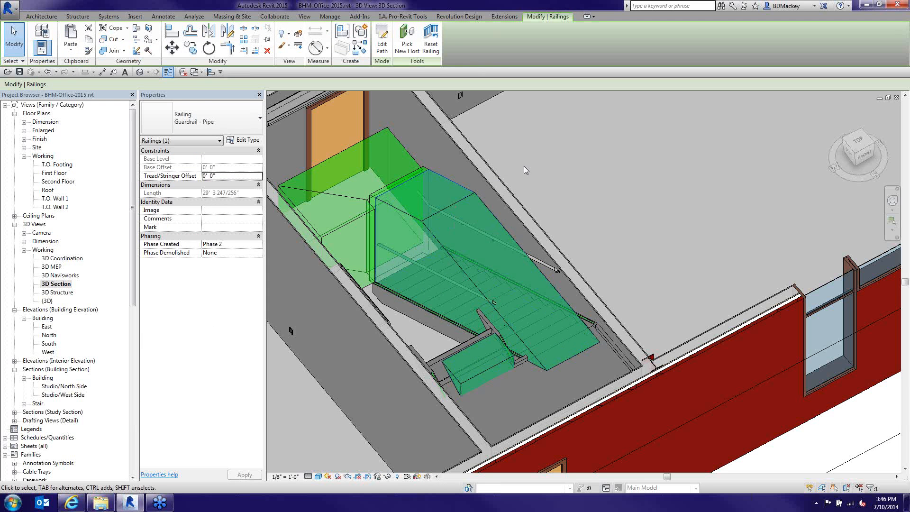
pyautogui.press('Escape')
pyautogui.moveTo(416, 217); pyautogui.dragTo(429, 147, button='middle')
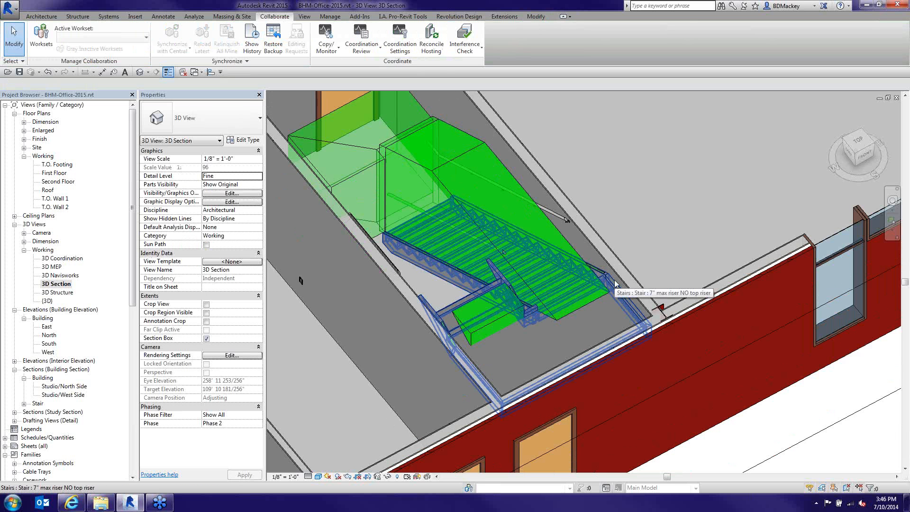
# Expand Families > Generic Models and open Code_ClearFloorSpace_Rectangle_3D in the Family Editor
pyautogui.scroll(-1, 579, 230)
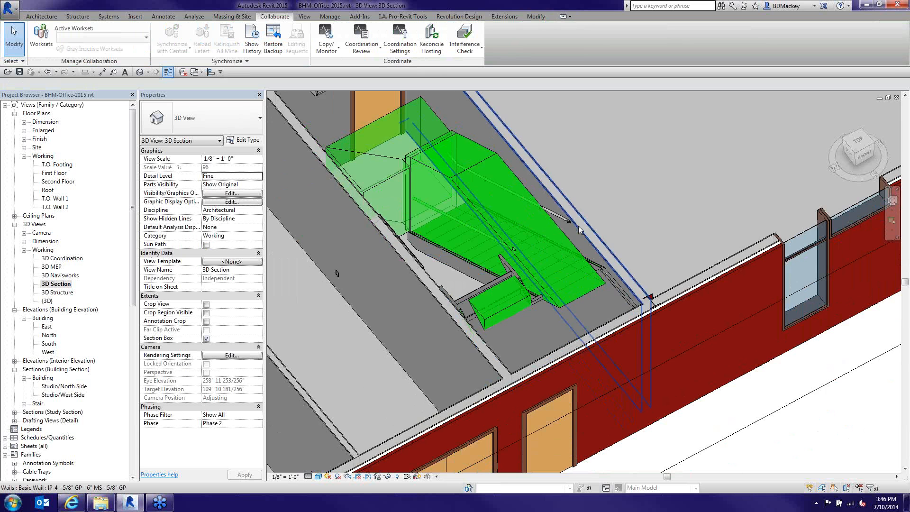
pyautogui.scroll(-4, 579, 230)
pyautogui.scroll(3, 519, 212)
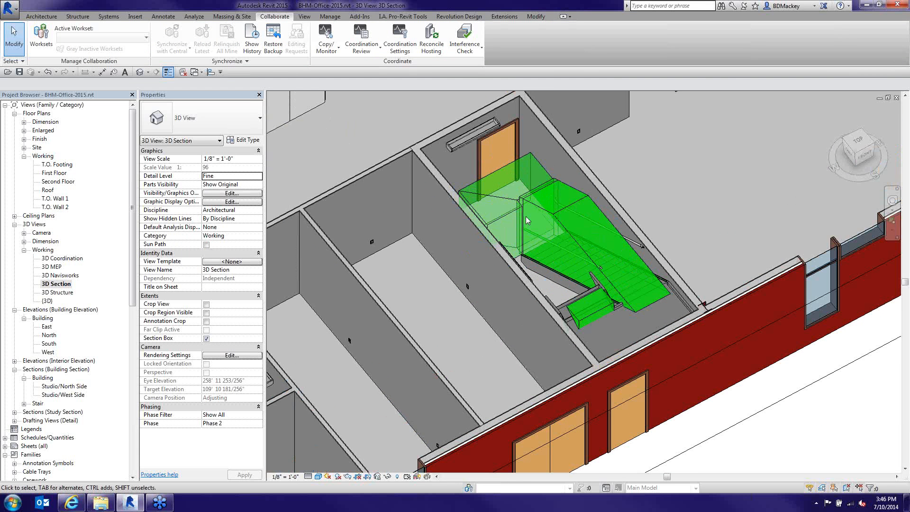
pyautogui.scroll(-5, 526, 216)
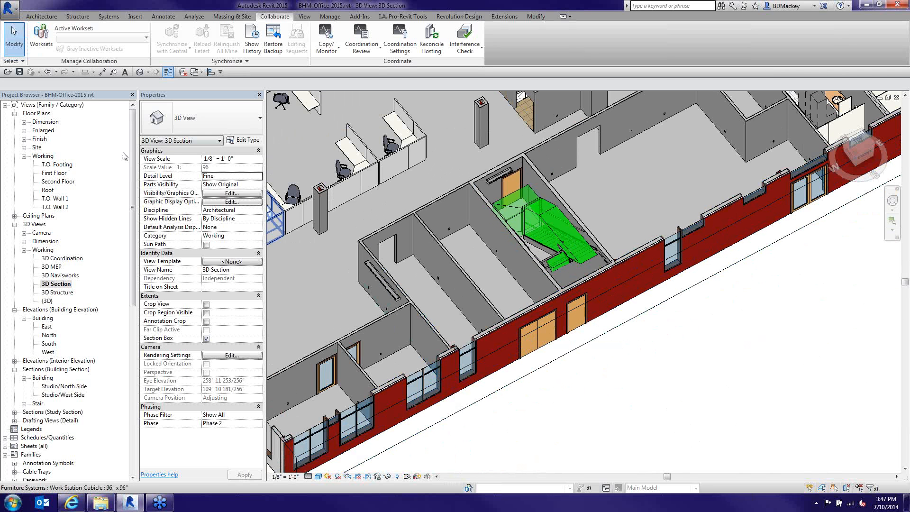
pyautogui.moveTo(132, 145); pyautogui.dragTo(142, 239)
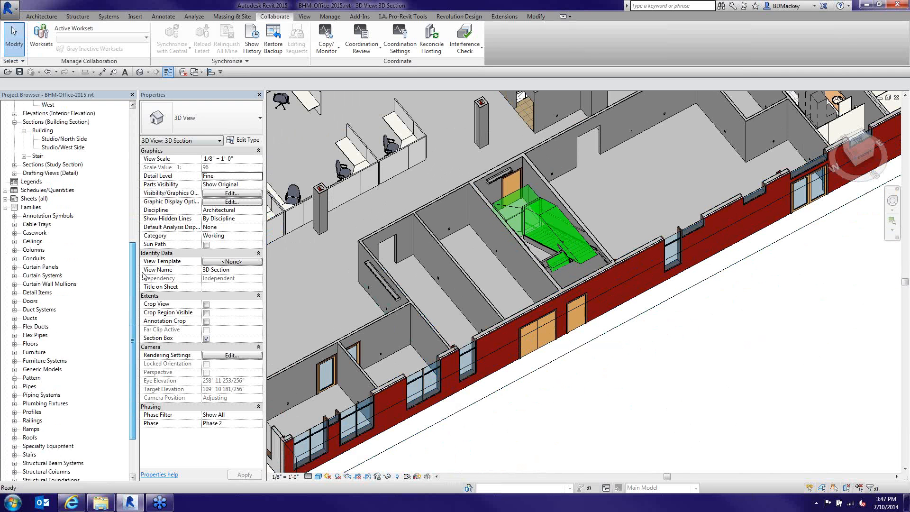
pyautogui.scroll(-3, 71, 308)
pyautogui.click(37, 352)
pyautogui.scroll(-2, 37, 354)
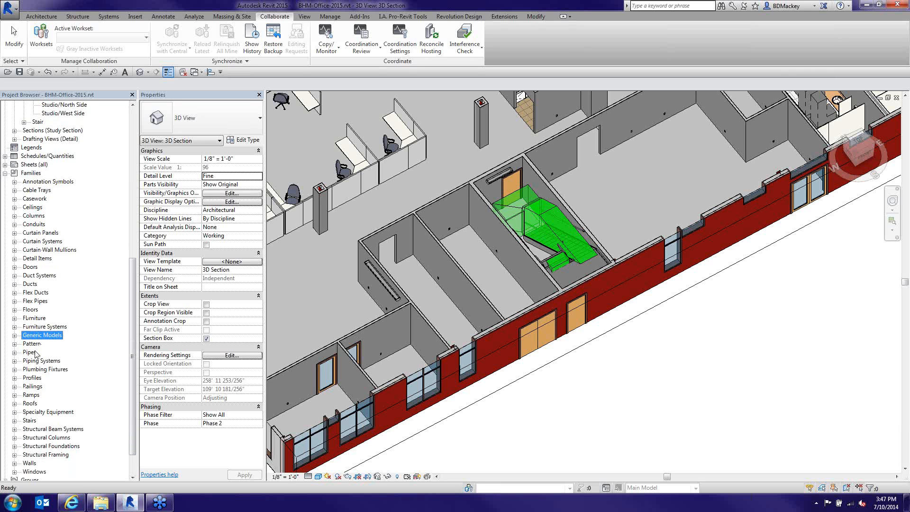
pyautogui.click(15, 301)
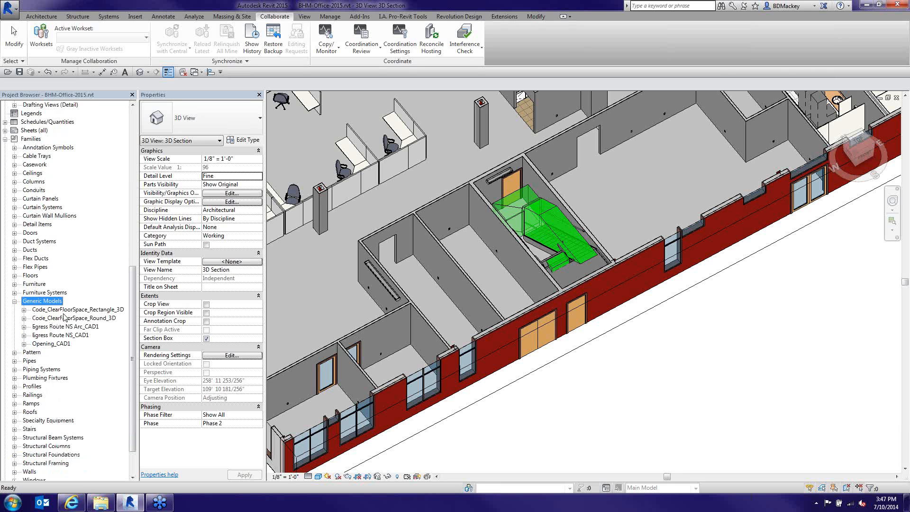
pyautogui.click(65, 311)
pyautogui.click(24, 310)
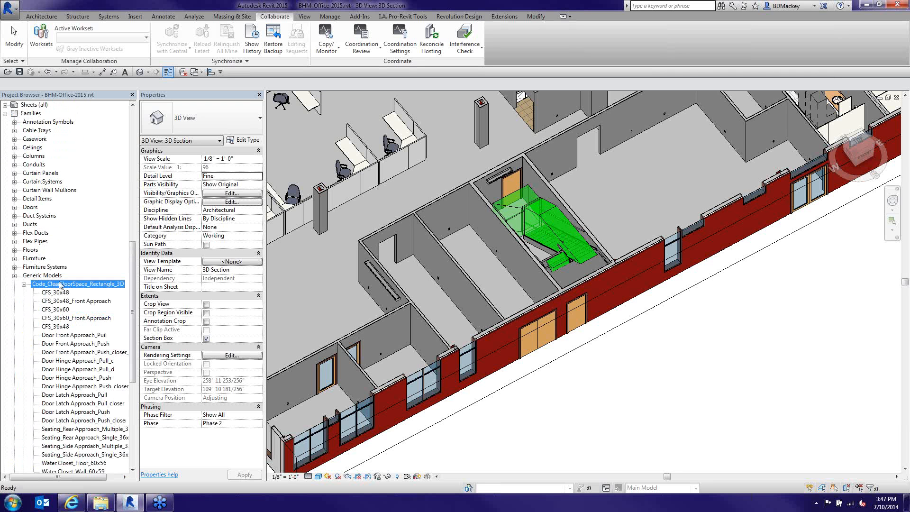
pyautogui.moveTo(61, 285); pyautogui.dragTo(364, 351)
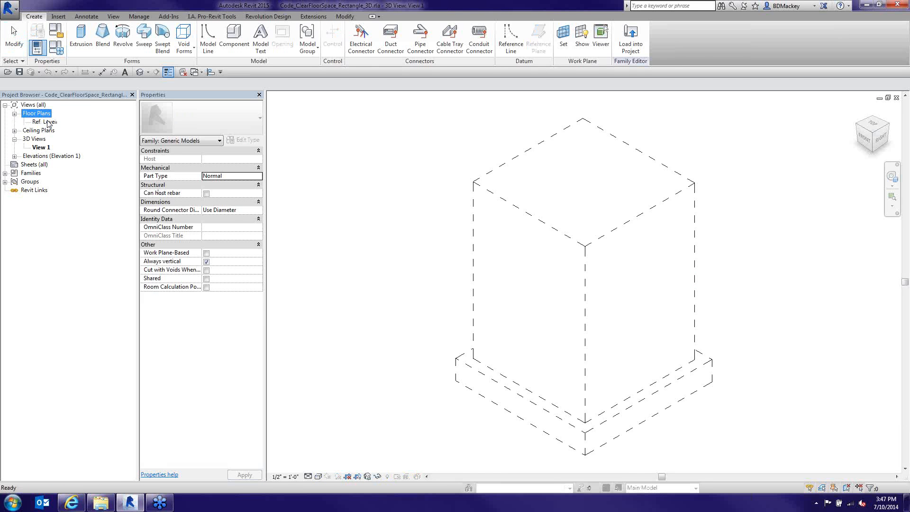
# Open the Ref. Level plan and switch the family type to CFS_30x48_Front Approach in Family Types
pyautogui.doubleClick(48, 122)
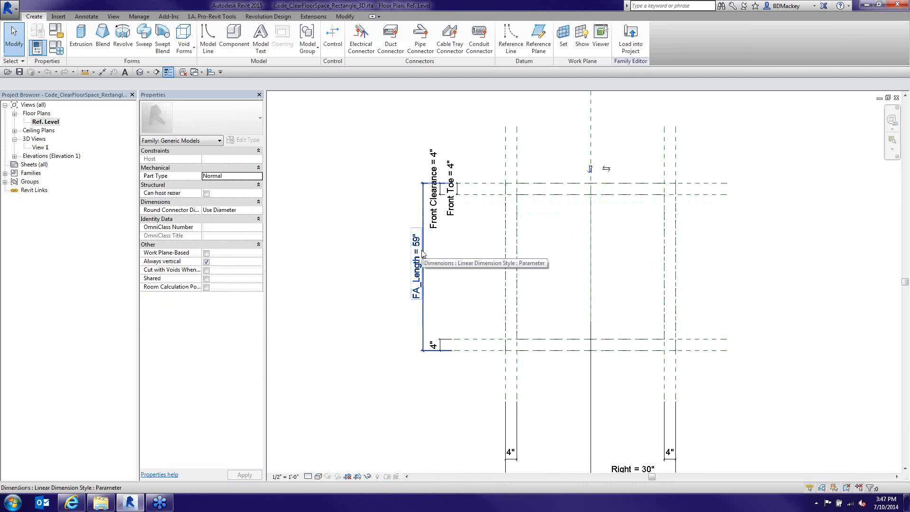
pyautogui.moveTo(421, 253); pyautogui.dragTo(395, 262, button='middle')
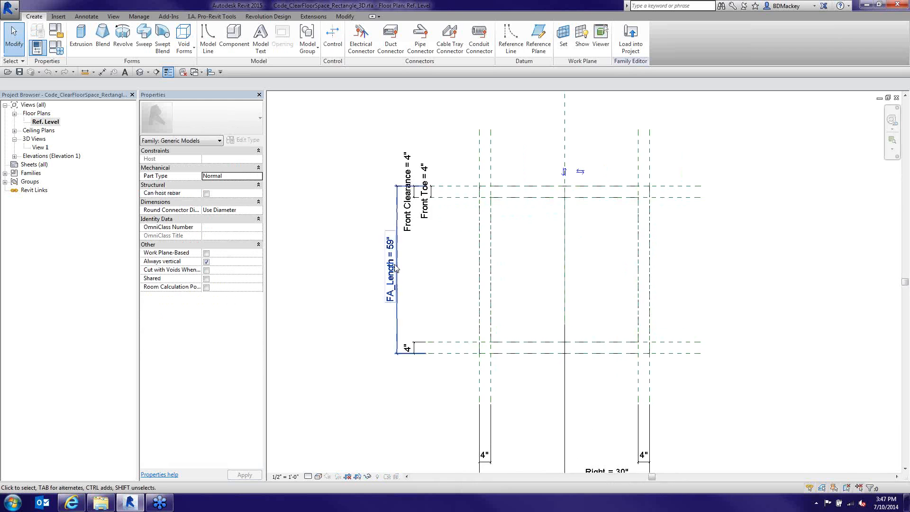
pyautogui.scroll(-1, 386, 179)
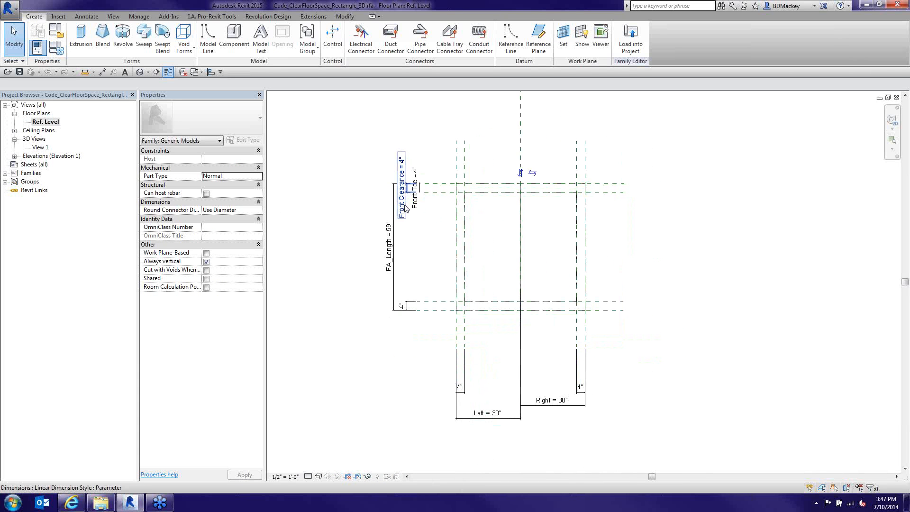
pyautogui.scroll(2, 402, 214)
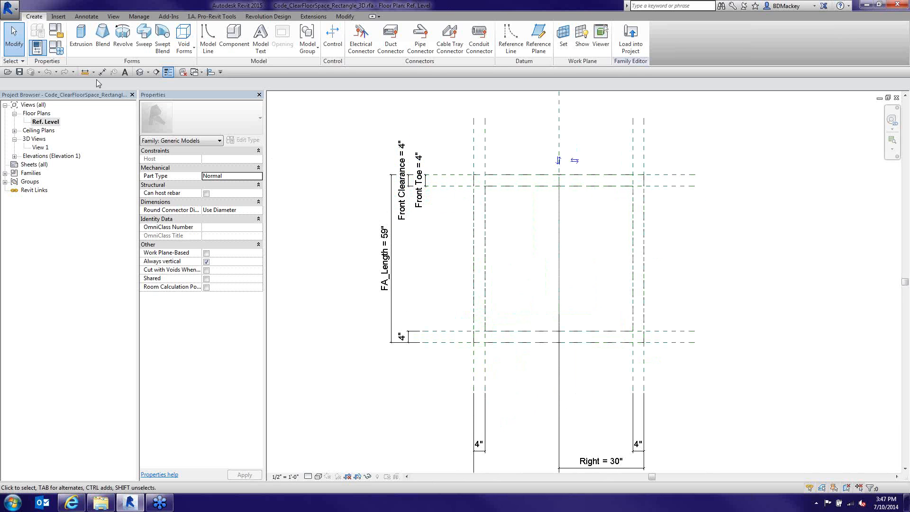
pyautogui.click(59, 51)
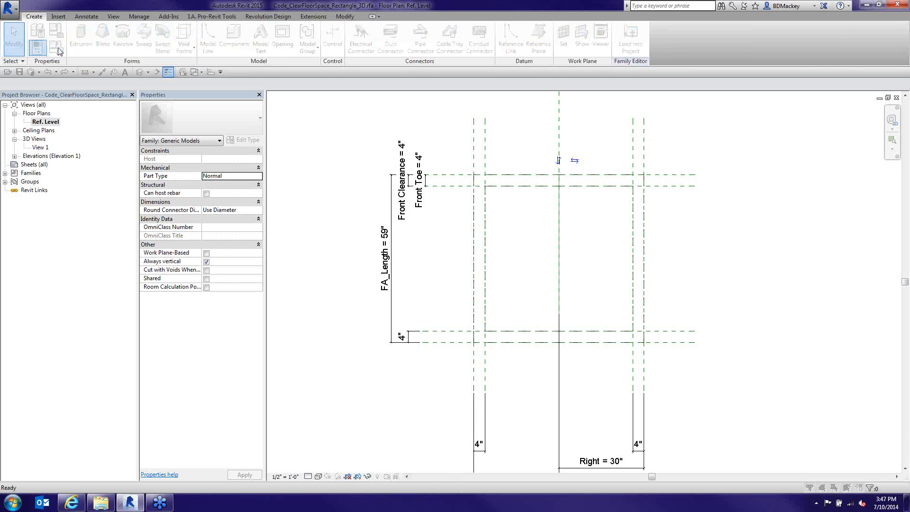
pyautogui.click(398, 61)
pyautogui.click(396, 69)
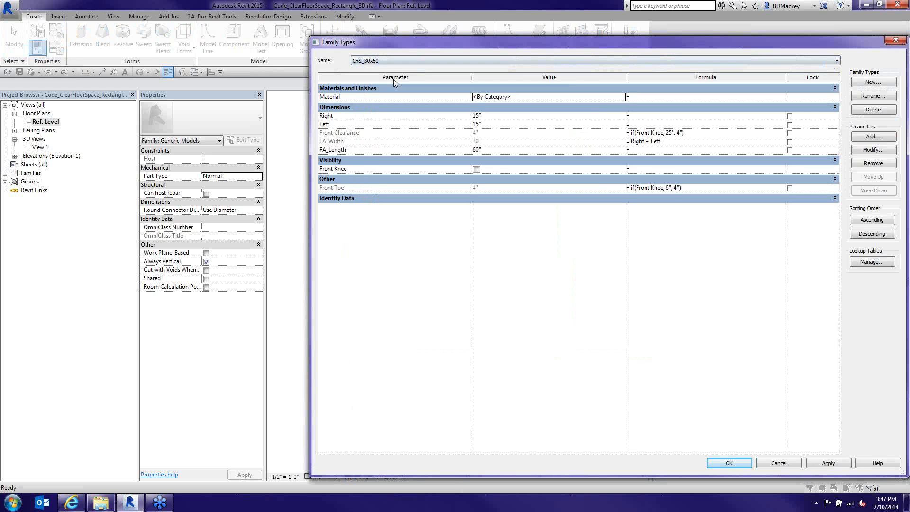
pyautogui.click(397, 61)
pyautogui.click(398, 78)
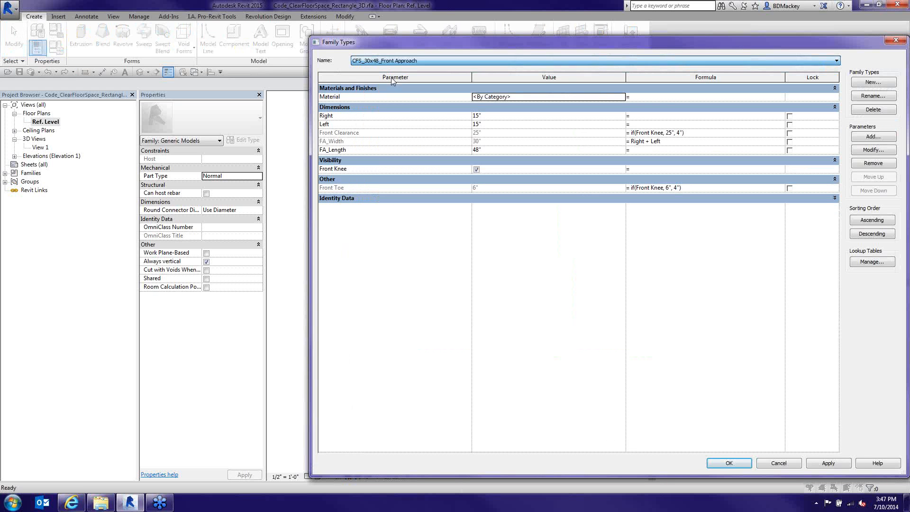
pyautogui.click(737, 458)
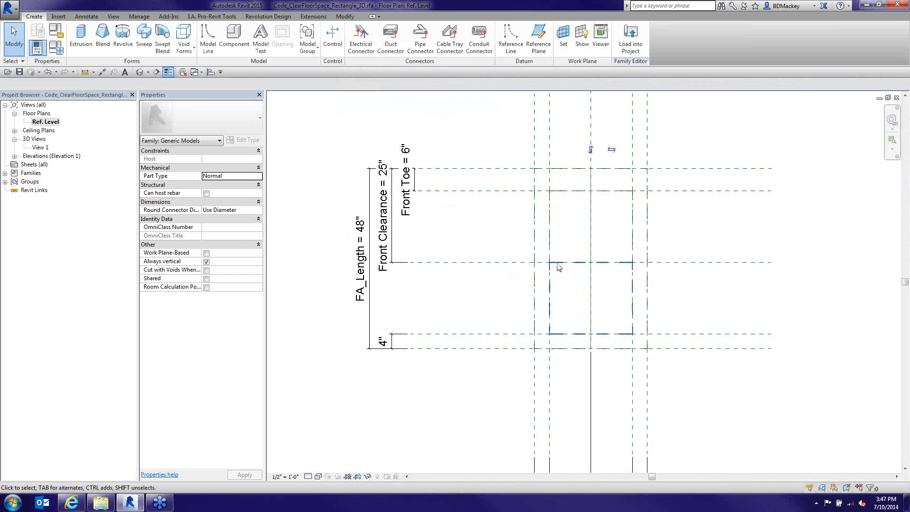
# Expand Elevations (Elevation 1) in the Project Browser and open the Right elevation
pyautogui.scroll(-2, 557, 276)
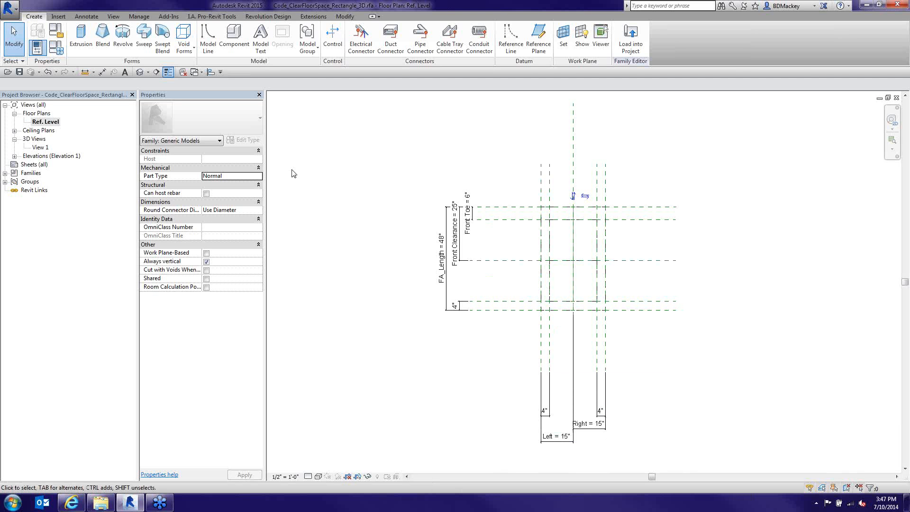
pyautogui.doubleClick(47, 156)
pyautogui.doubleClick(39, 190)
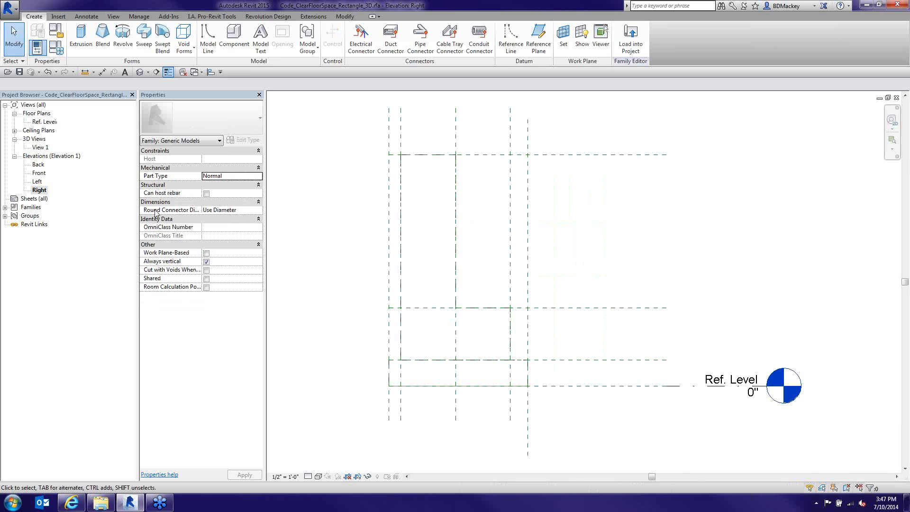
# In the Front elevation, check the 80" height dimension and the 9", knee-space and tall upper extrusions
pyautogui.click(39, 173)
pyautogui.doubleClick(39, 175)
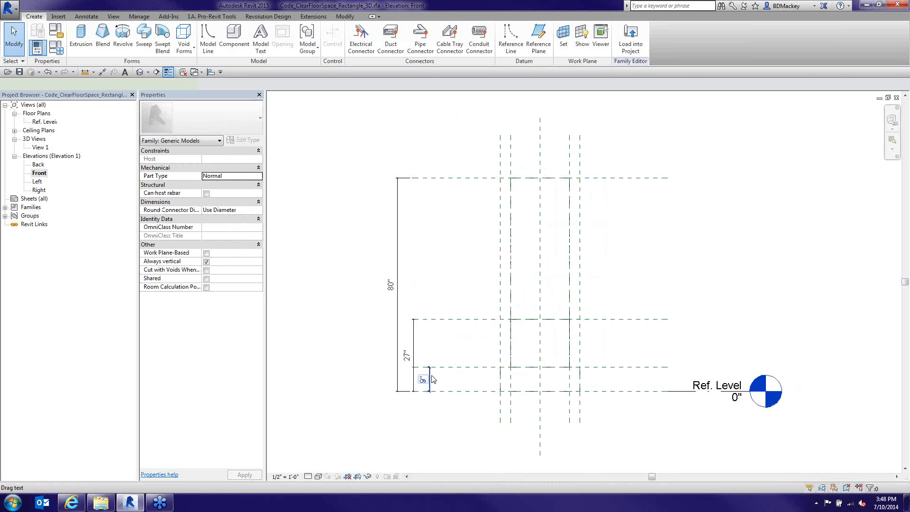
pyautogui.click(397, 264)
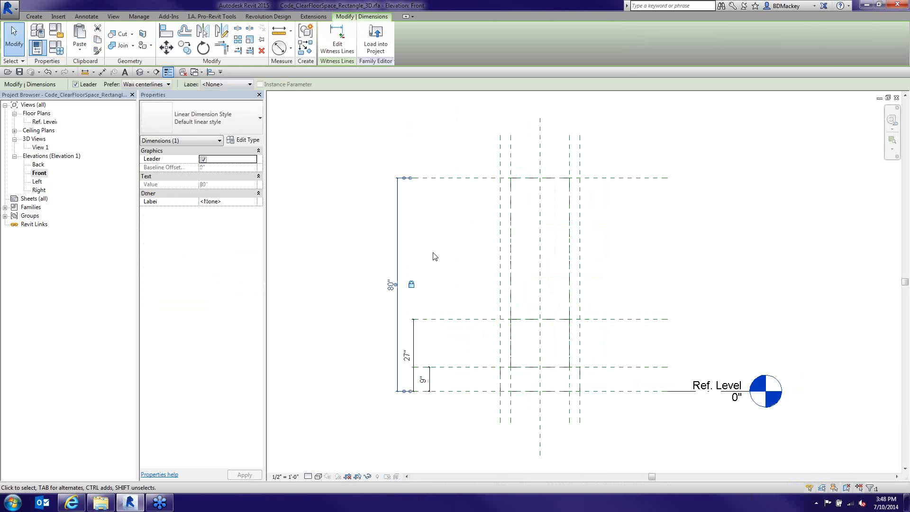
pyautogui.click(434, 256)
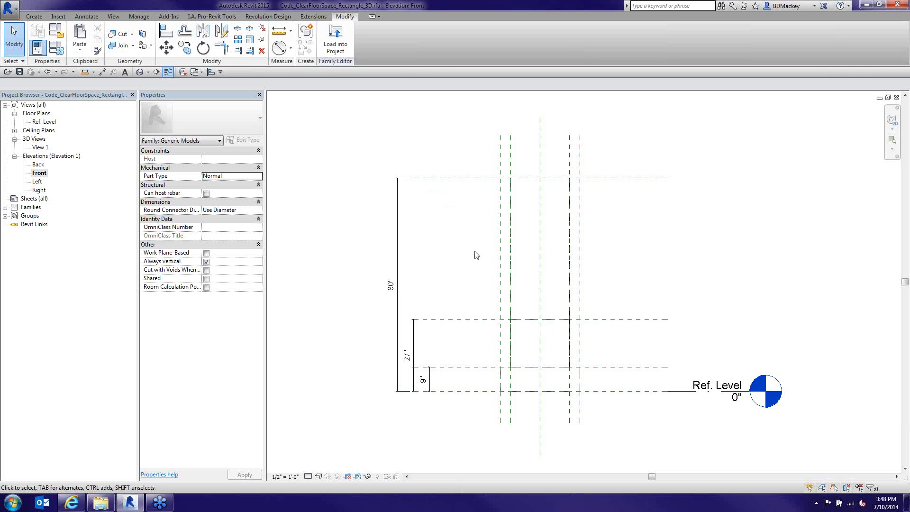
pyautogui.click(514, 371)
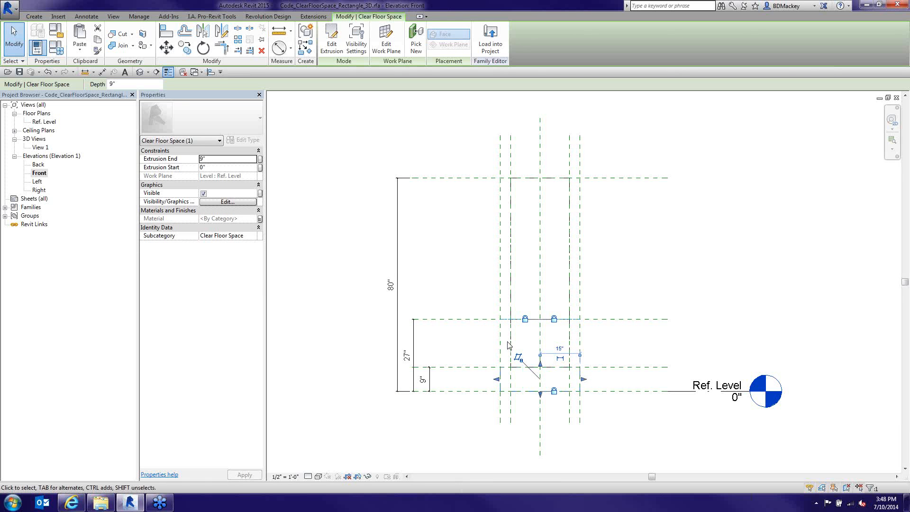
pyautogui.click(506, 312)
pyautogui.click(505, 309)
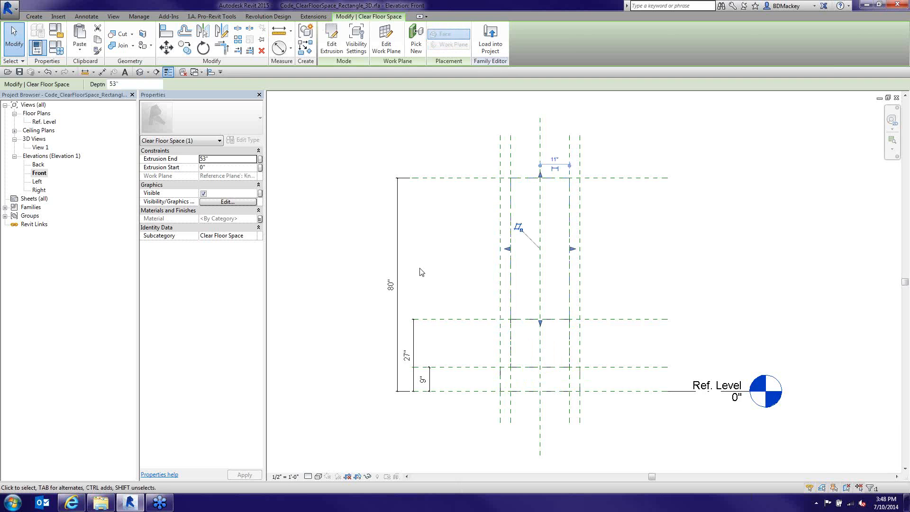
pyautogui.scroll(-1, 421, 268)
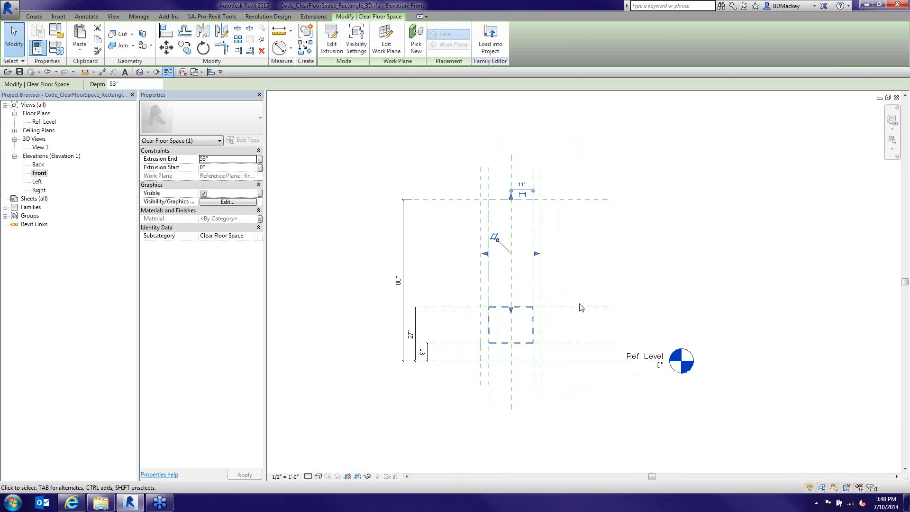
# Close the Front and Right elevations and open the family's 3D View 1
pyautogui.click(896, 98)
pyautogui.click(896, 98)
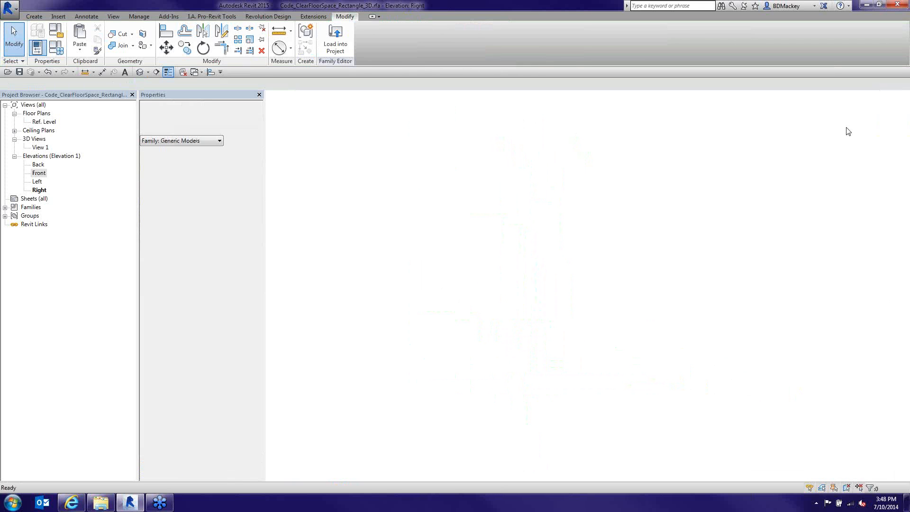
pyautogui.doubleClick(42, 148)
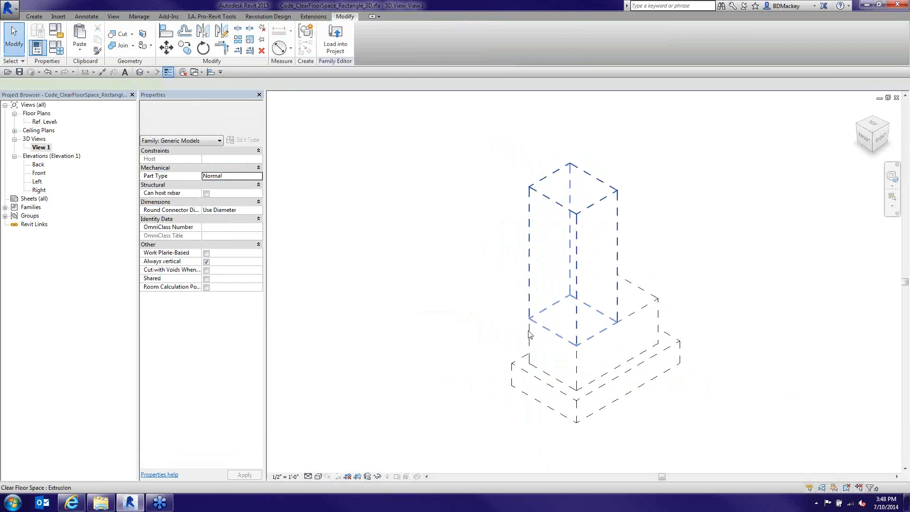
# Check the tall, middle and bottom clearance extrusions in 3D, then bring up the Manage tab
pyautogui.click(529, 331)
pyautogui.keyDown('ctrl'); pyautogui.click(528, 355); pyautogui.keyUp('ctrl')
pyautogui.keyDown('ctrl'); pyautogui.click(513, 366); pyautogui.keyUp('ctrl')
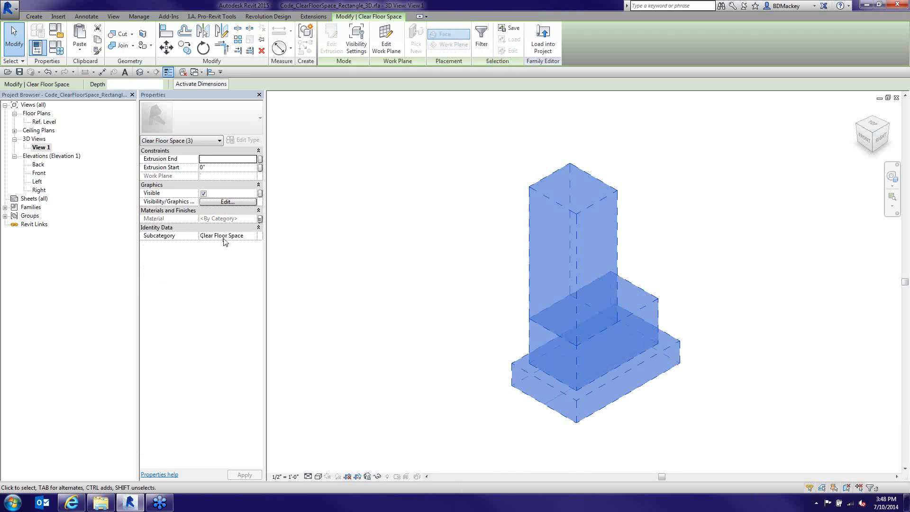
pyautogui.click(387, 311)
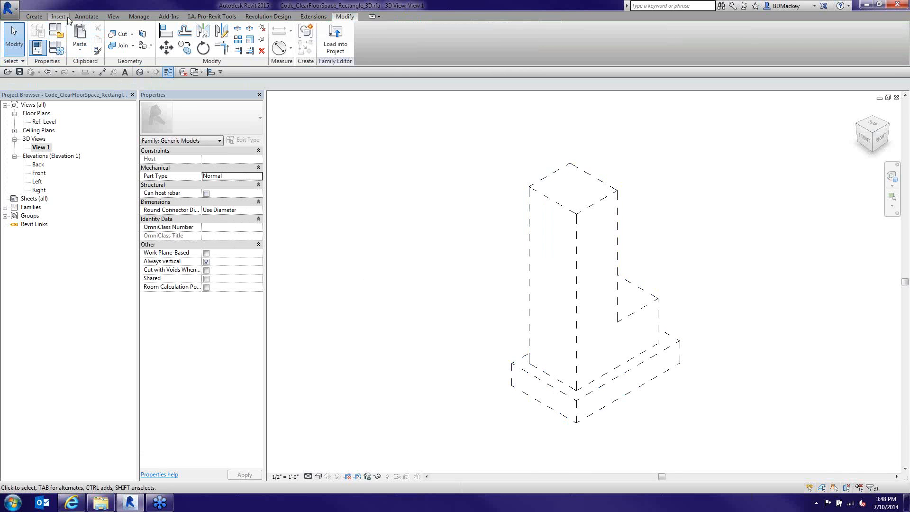
pyautogui.click(139, 16)
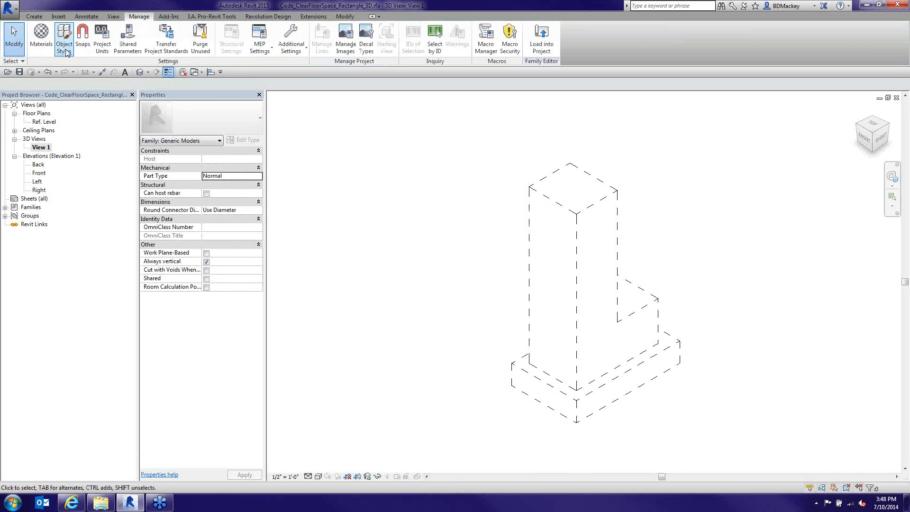
pyautogui.click(67, 52)
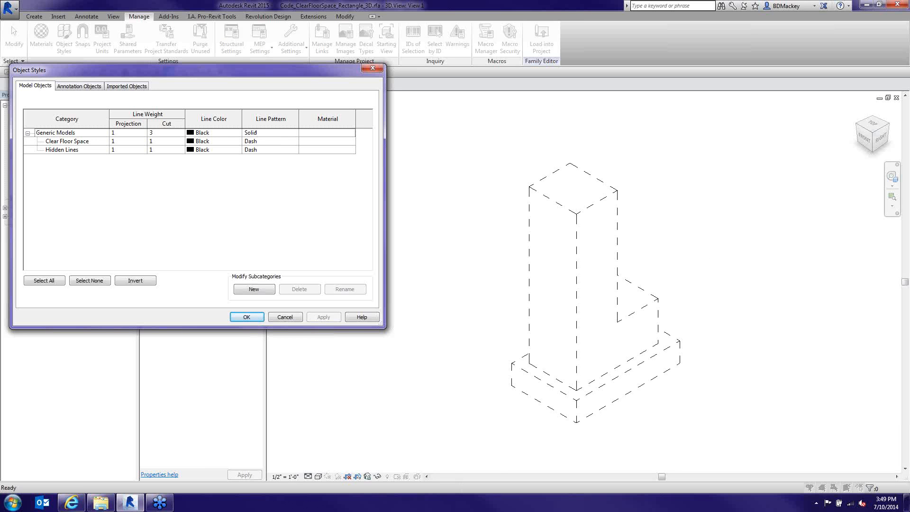
pyautogui.press('Return')
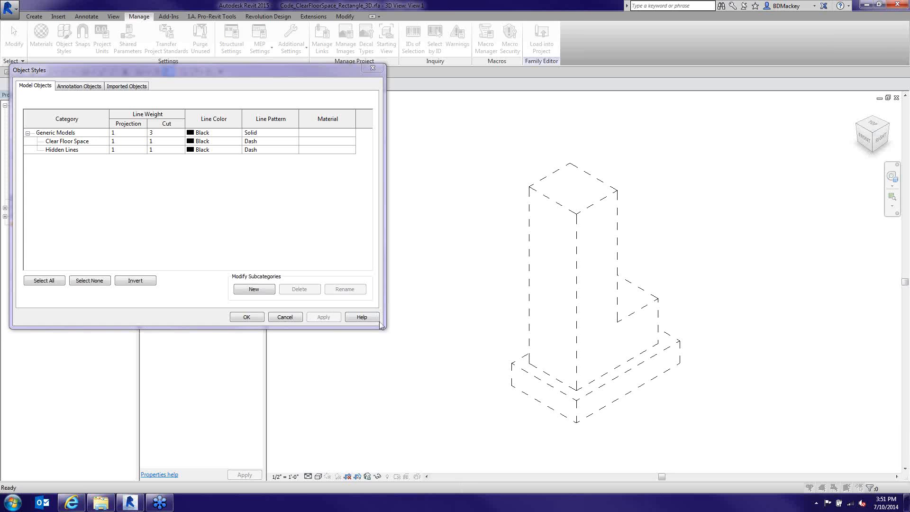
pyautogui.click(288, 319)
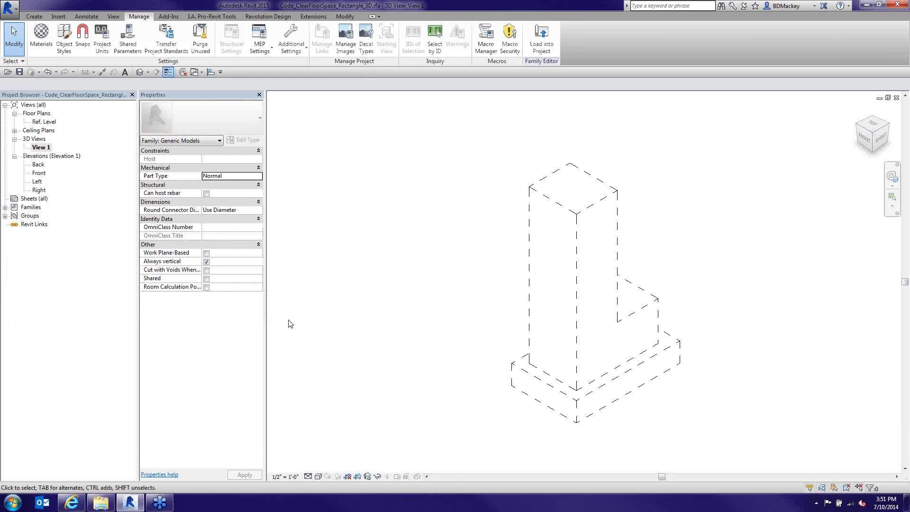
# Open cad-1.com in a new Internet Explorer tab
pyautogui.click(72, 502)
pyautogui.click(138, 44)
pyautogui.write('cad-1.com/')
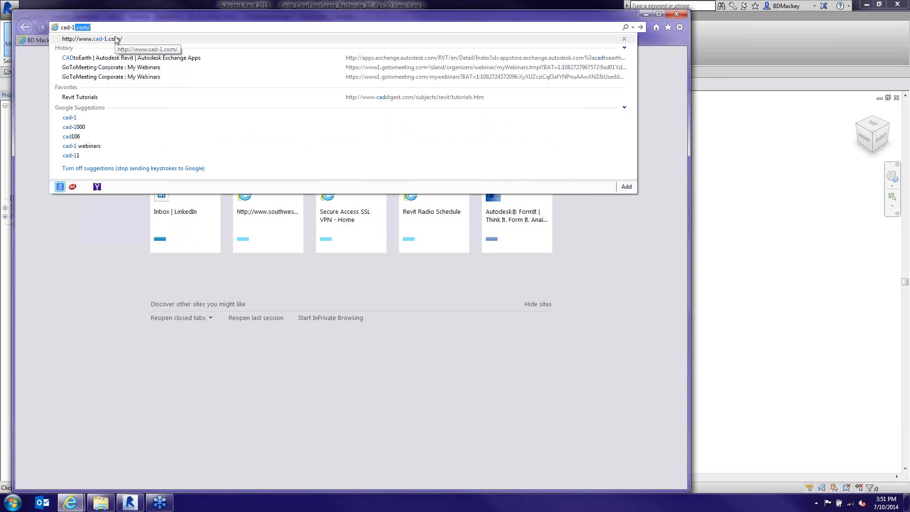
pyautogui.click(115, 39)
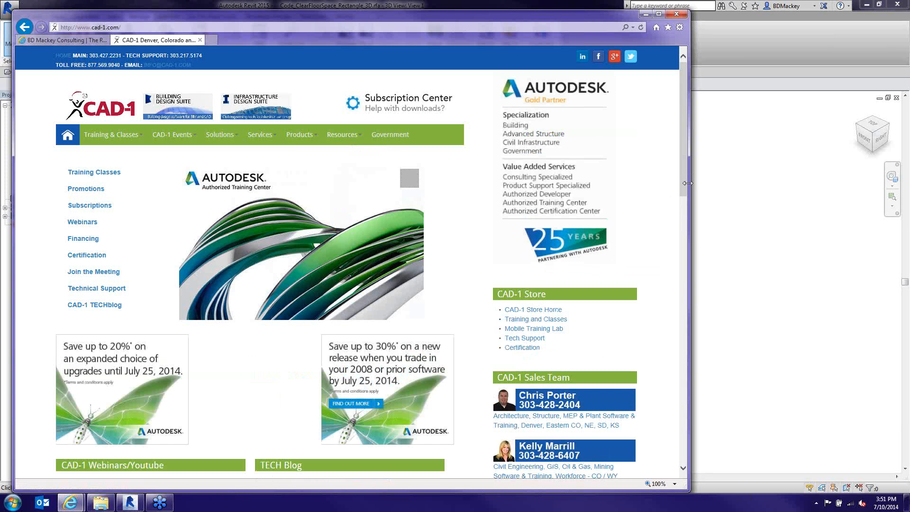
# Browse the CAD-1 home page
pyautogui.moveTo(687, 183); pyautogui.dragTo(686, 190)
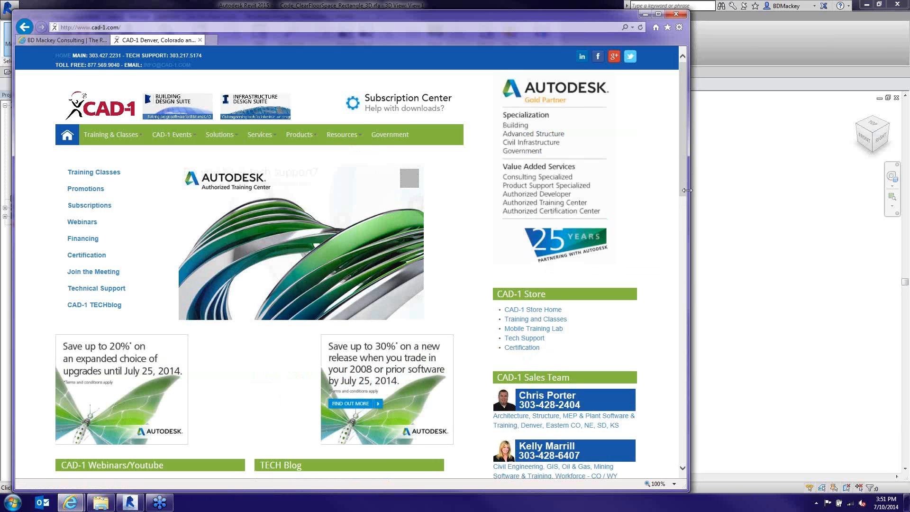
pyautogui.moveTo(687, 190); pyautogui.dragTo(687, 190)
pyautogui.moveTo(681, 151)
pyautogui.mouseDown()
pyautogui.moveTo(681, 167)
pyautogui.moveTo(676, 139)
pyautogui.mouseUp()
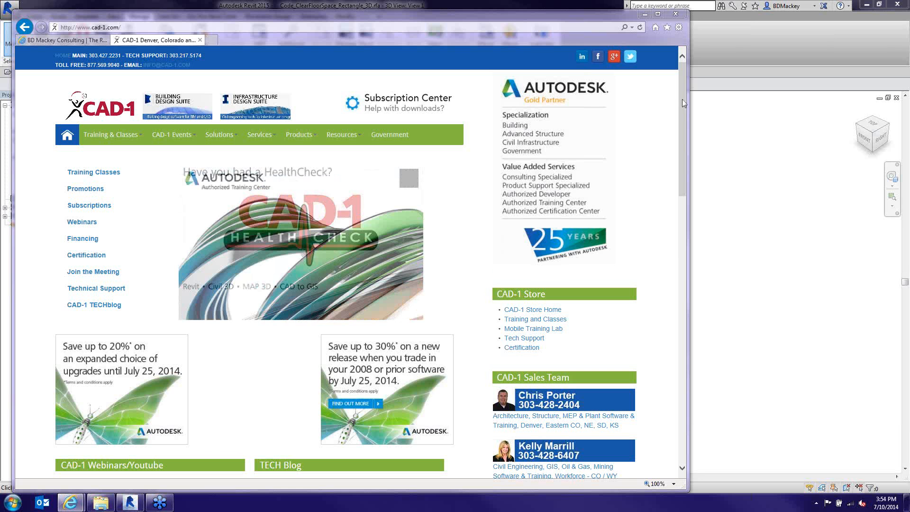
pyautogui.moveTo(682, 98); pyautogui.dragTo(711, 99)
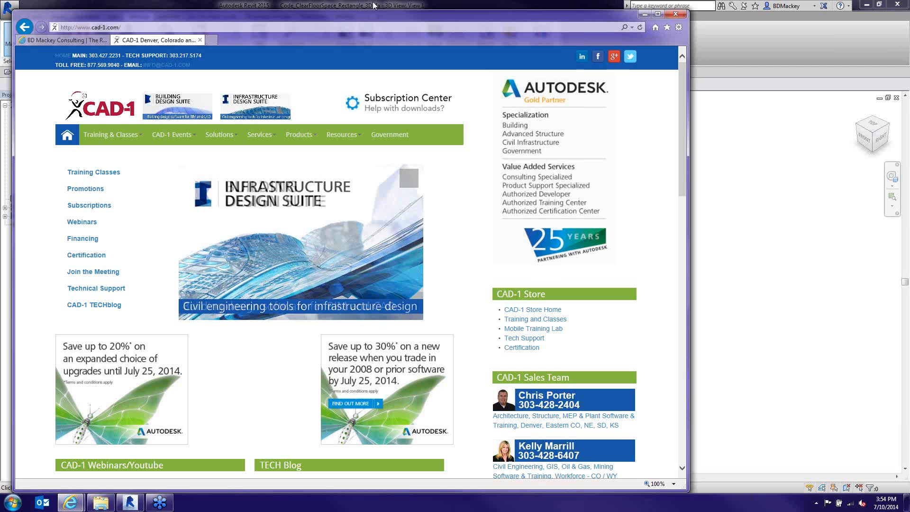
pyautogui.click(211, 41)
pyautogui.write('meetup.com/')
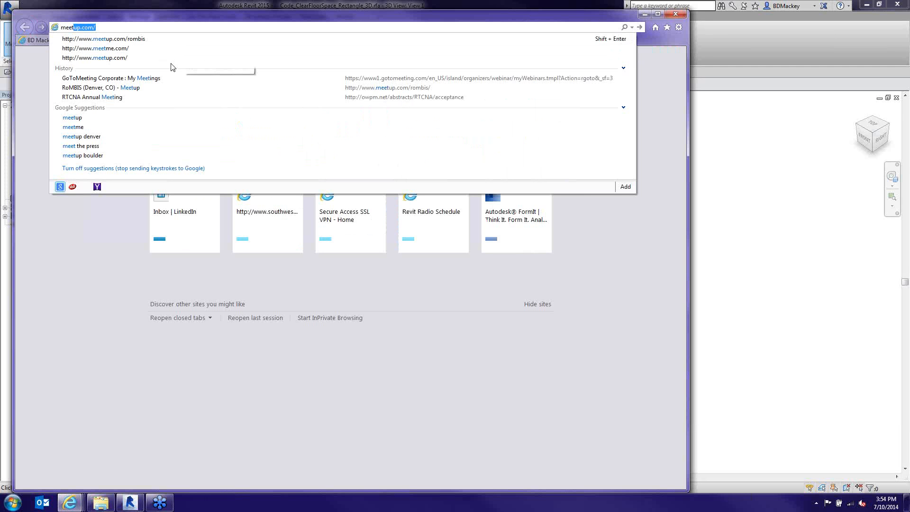
pyautogui.click(112, 49)
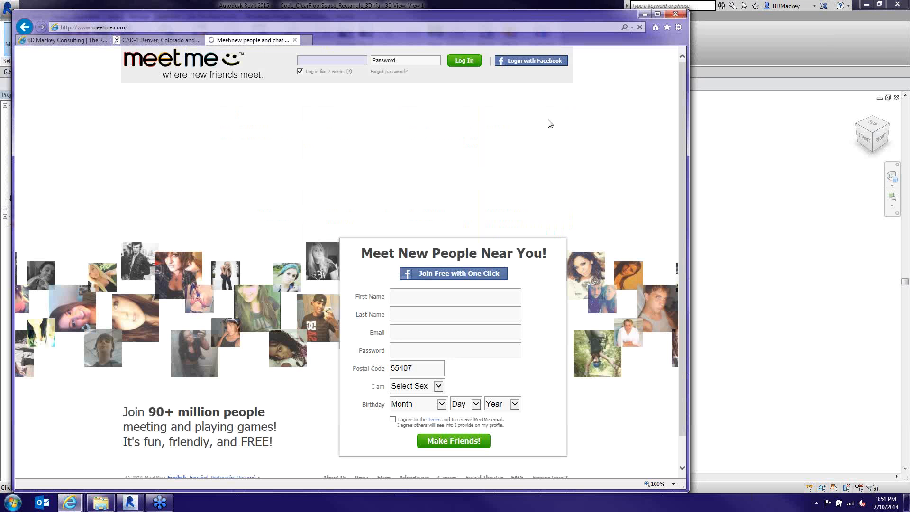
pyautogui.click(175, 30)
pyautogui.write('meetup')
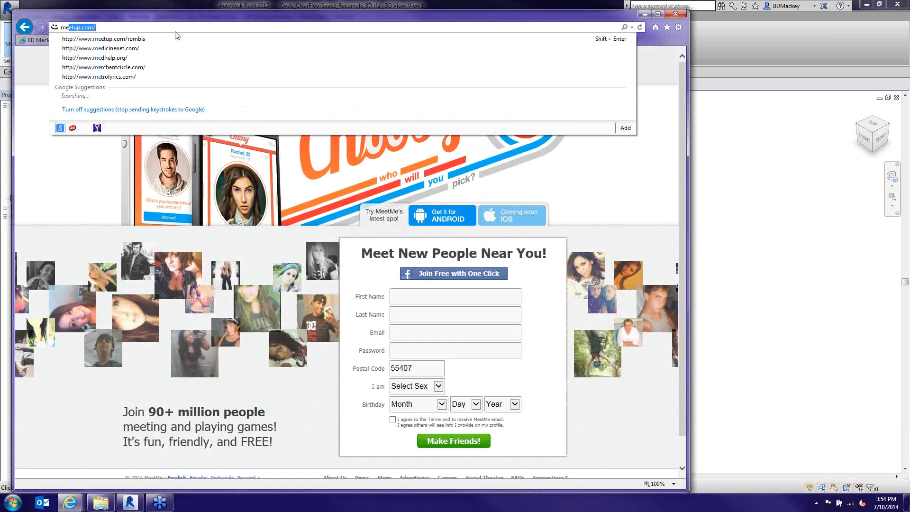
pyautogui.press('Return')
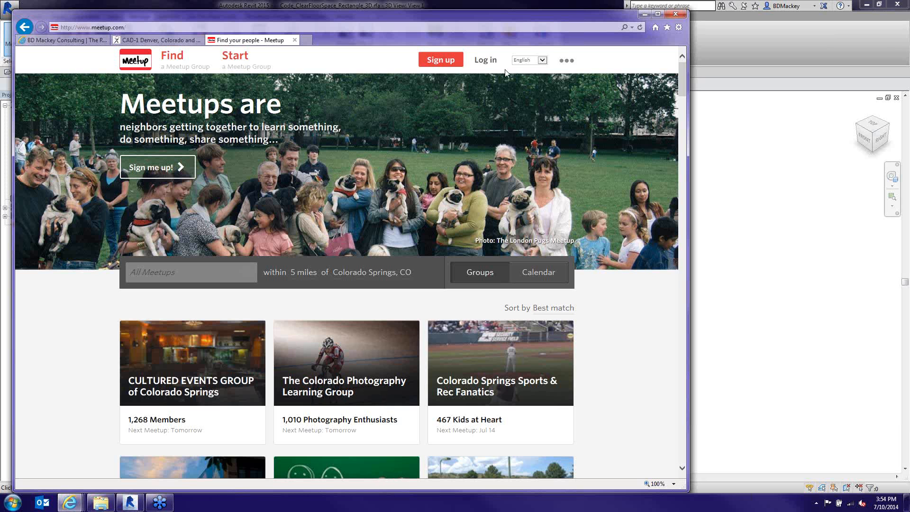
# Log in with the account e-mail and password, then open the BoBTech - Boulder Building Technology Group page
pyautogui.click(485, 60)
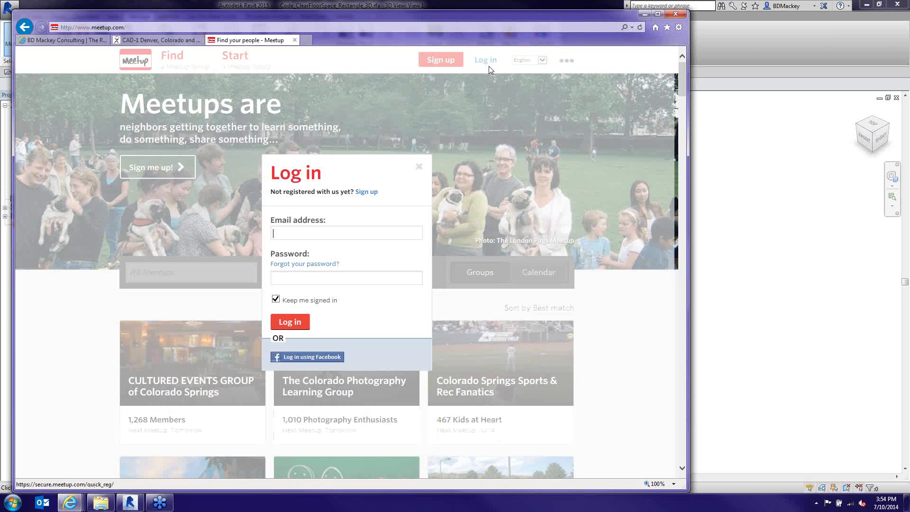
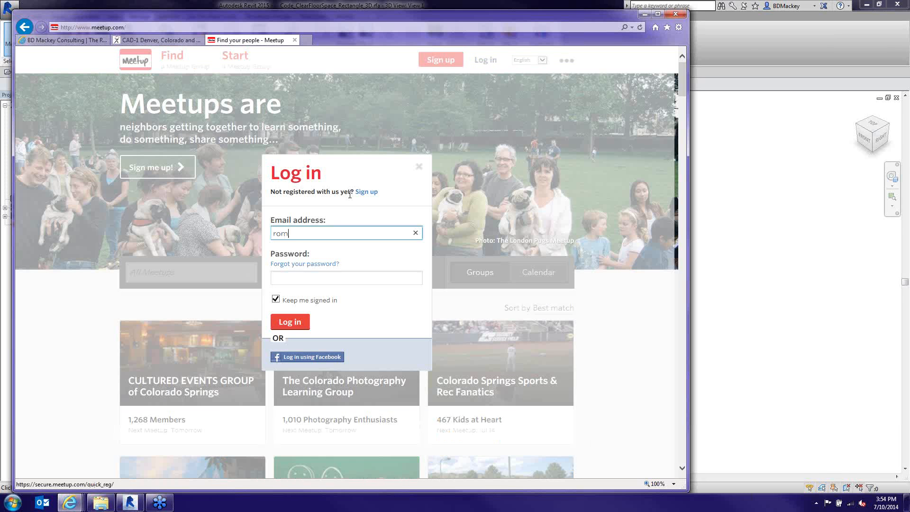
pyautogui.press('Tab')
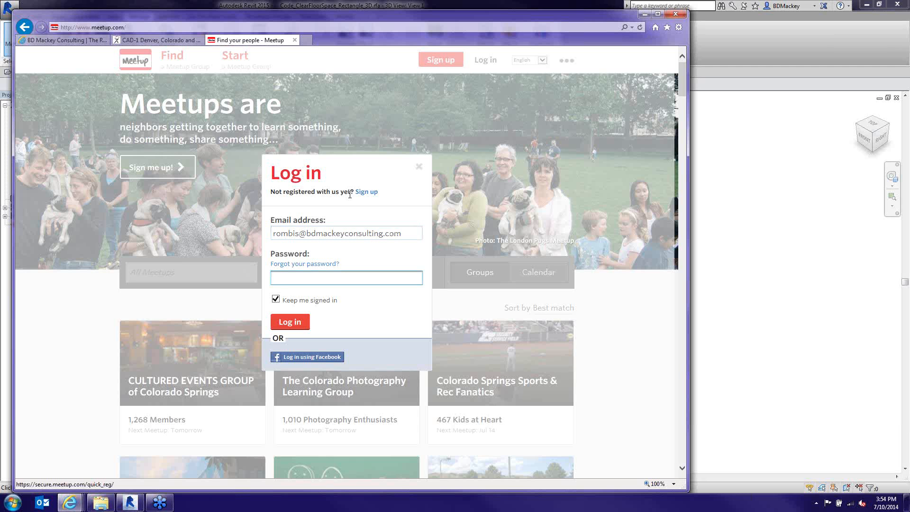
pyautogui.write('••••••••••')
pyautogui.click(297, 317)
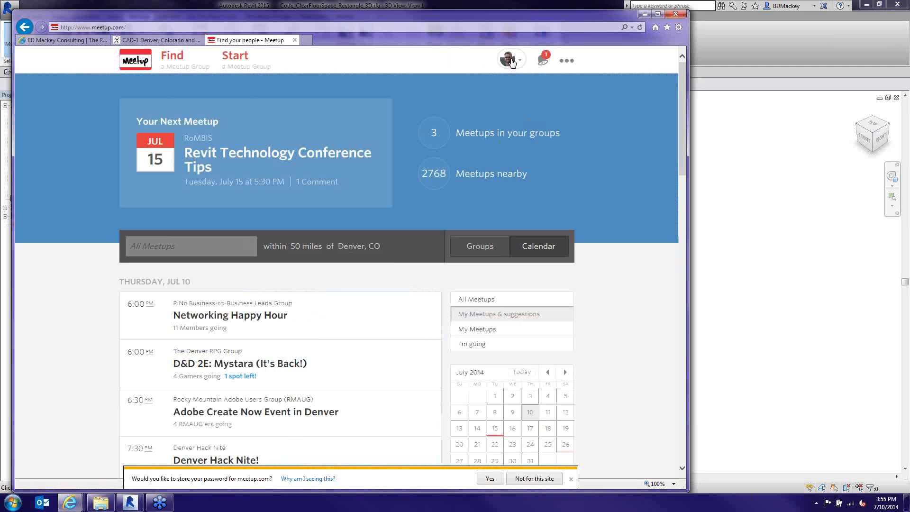
pyautogui.click(524, 59)
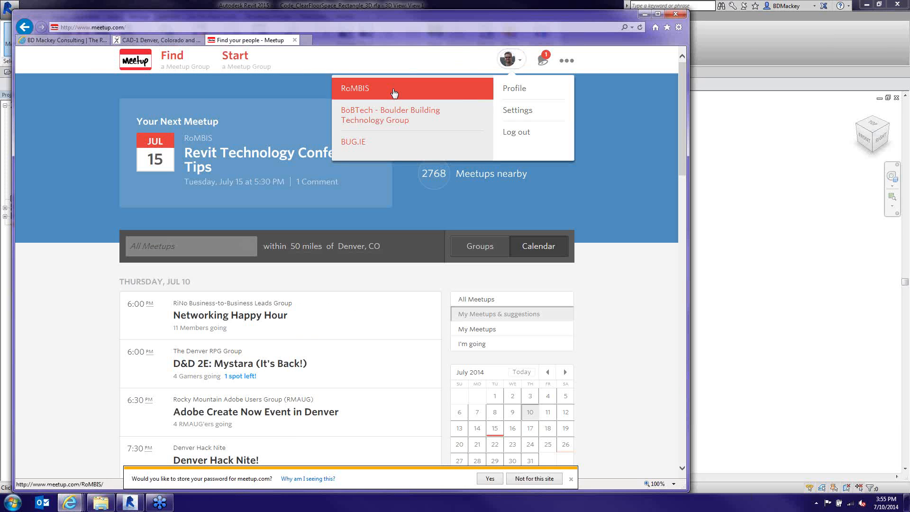
pyautogui.click(390, 115)
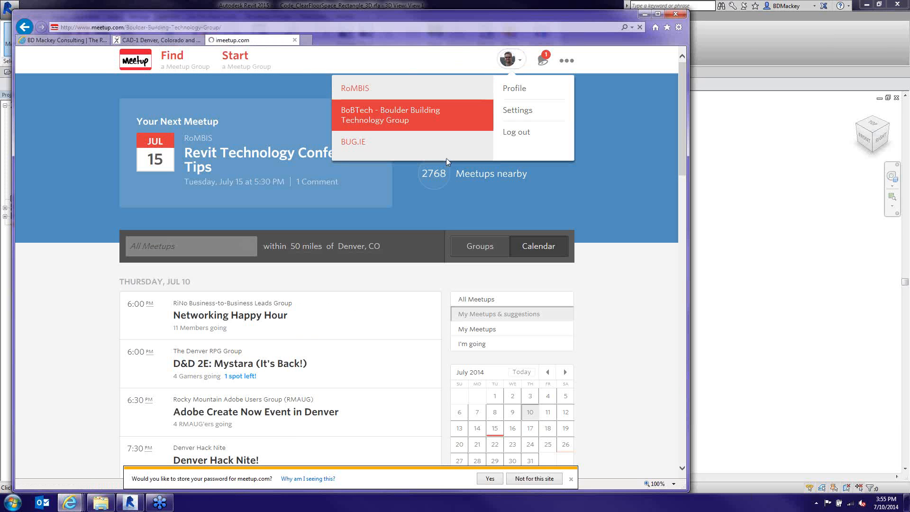